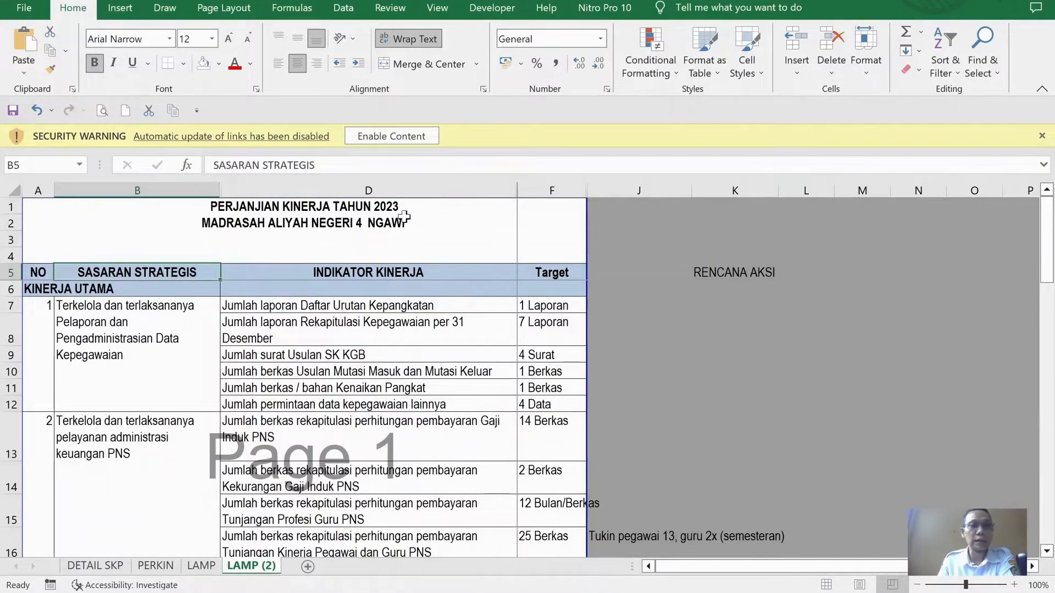
Review the strategic targets, performance indicators and targets in the 2023 performance agreement on the LAMP (2) sheet
left_click(172, 318)
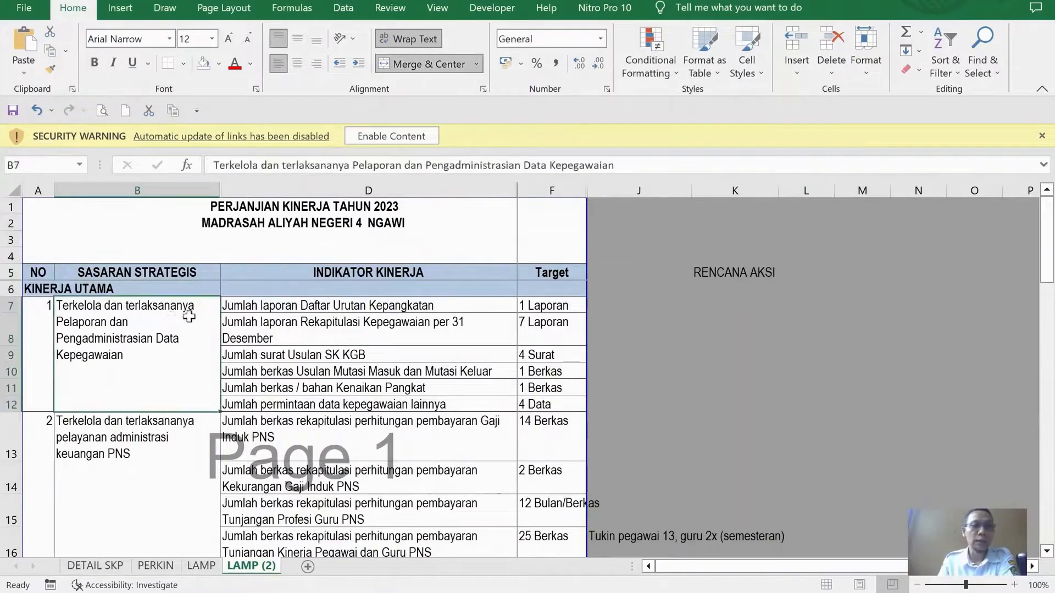
left_click(144, 275)
scroll(177, 387, "down", 6)
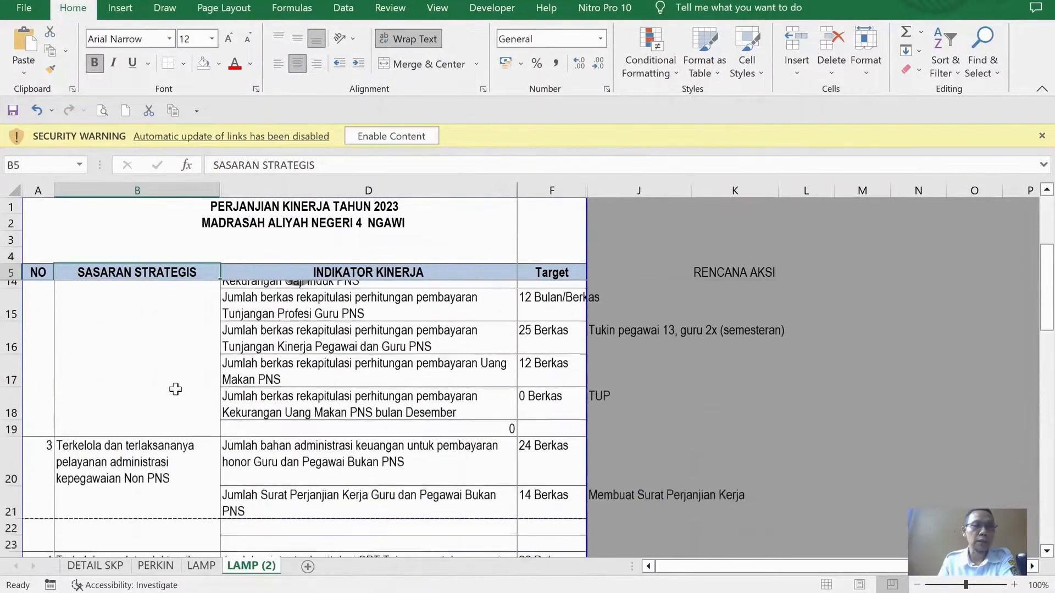
scroll(177, 385, "down", 3)
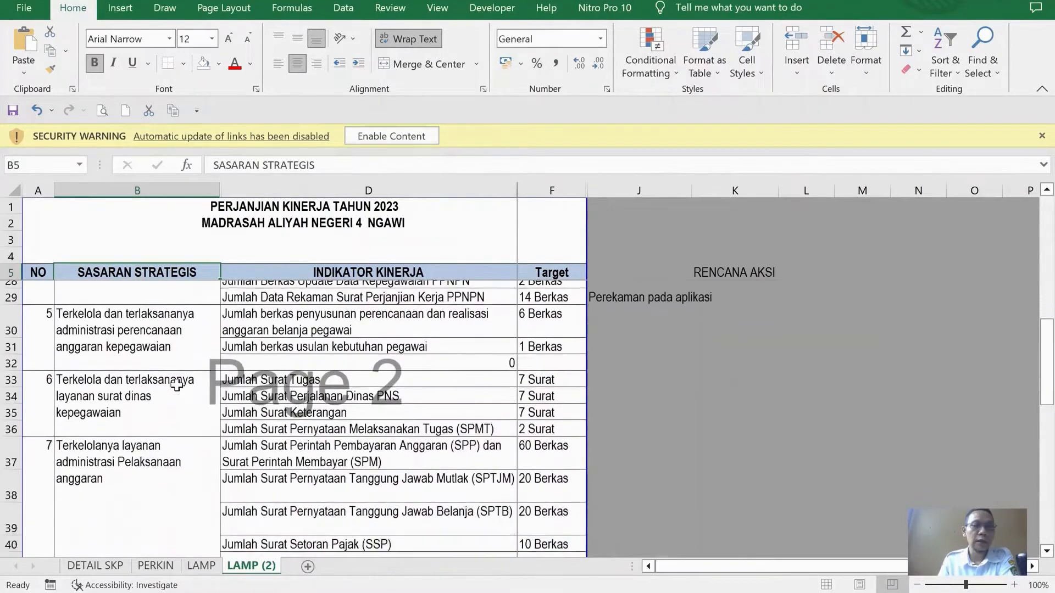
scroll(174, 385, "up", 6)
scroll(174, 385, "up", 3)
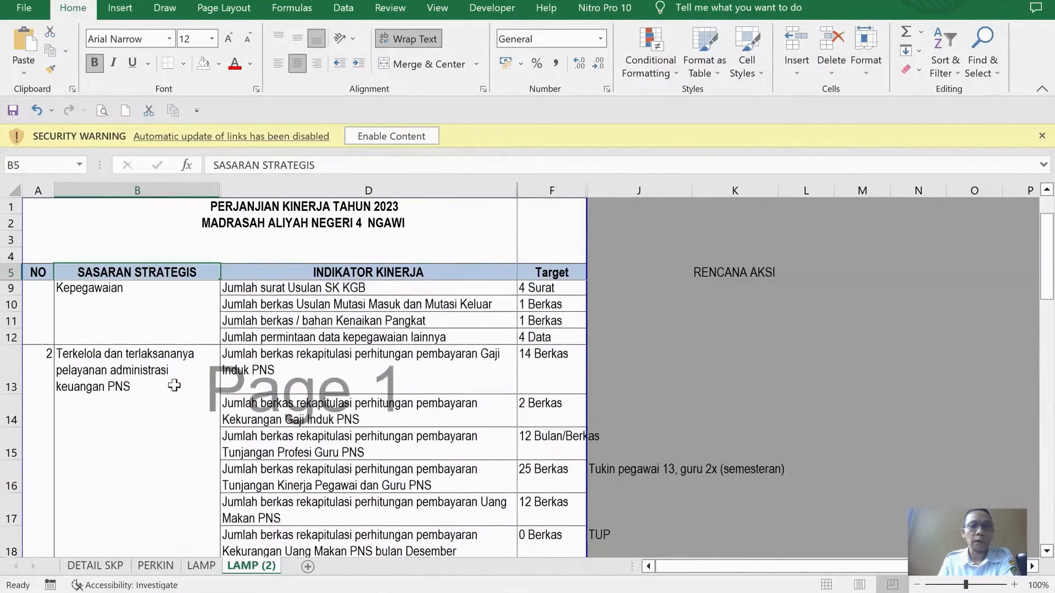
scroll(174, 385, "up", 1)
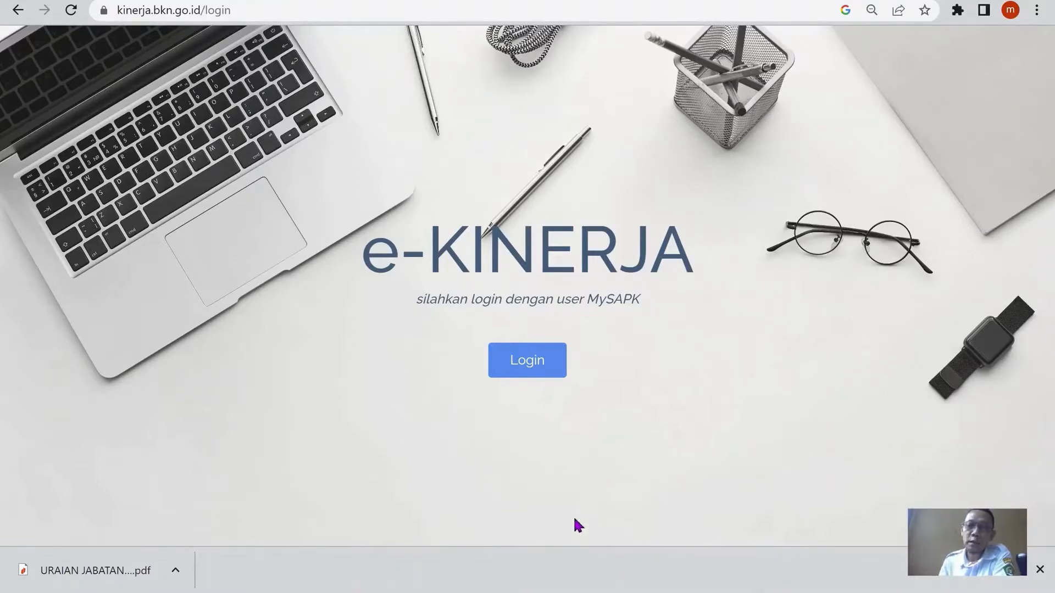
Switch to the RHK BERDASAR JABATAN workbook in Excel, review the RHK KTU sheet and open the PENGELOLA-DATA sheet
mouse_move(527, 588)
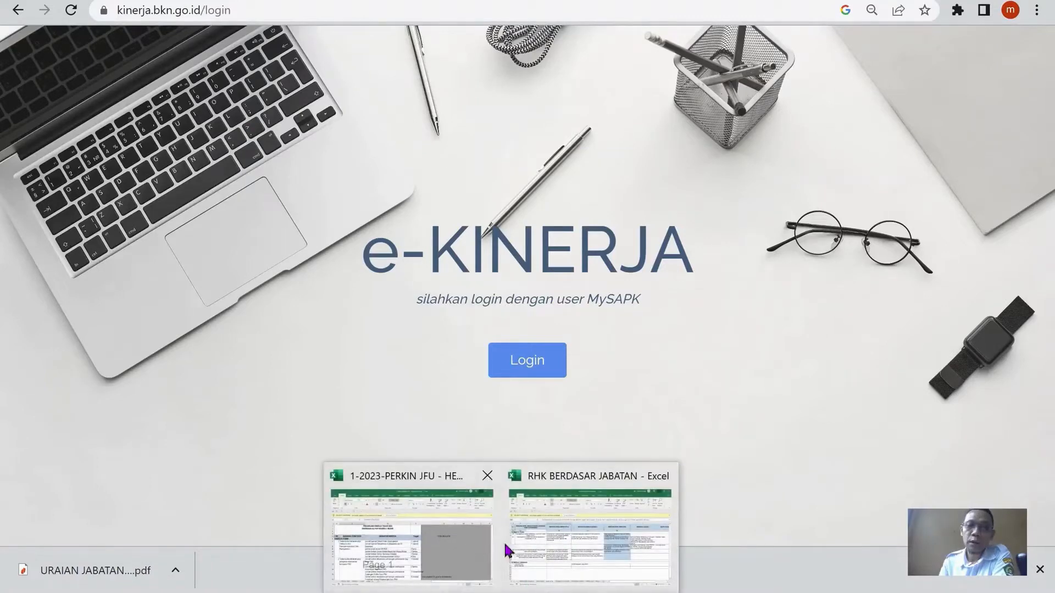
left_click(555, 531)
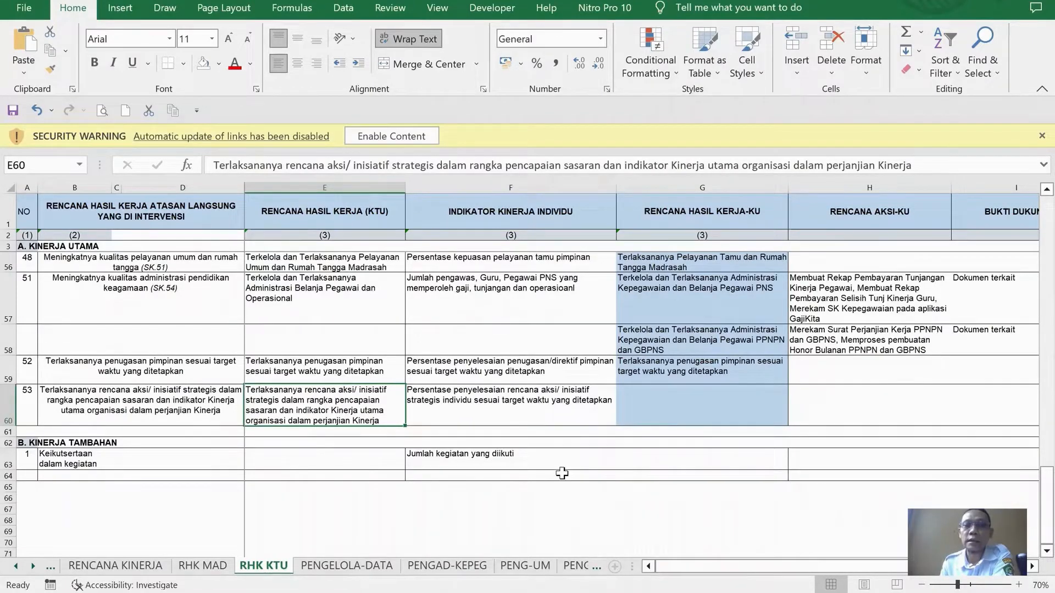
scroll(714, 352, "up", 8)
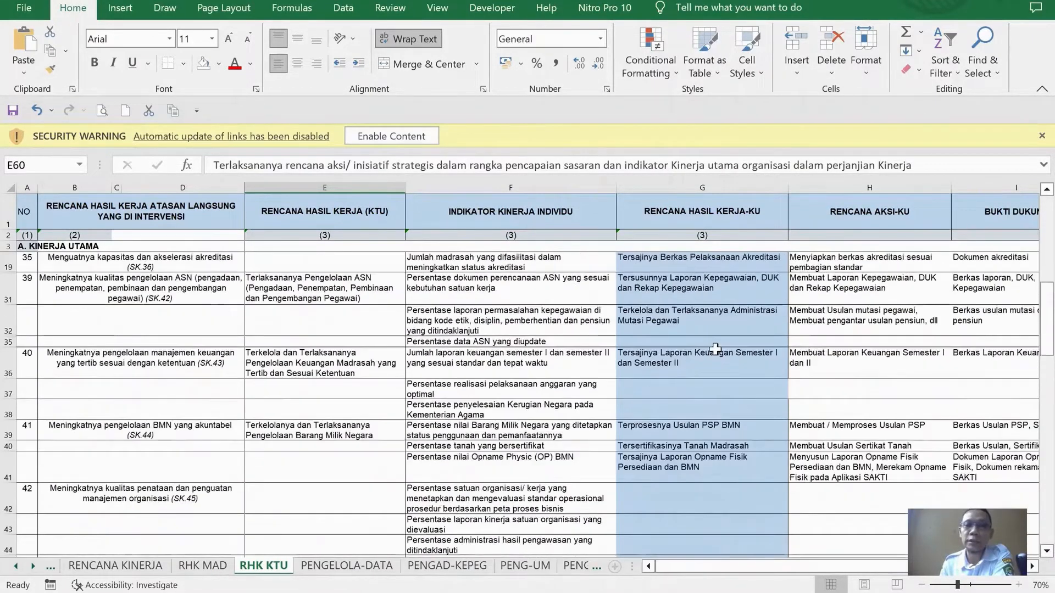
scroll(714, 350, "up", 4)
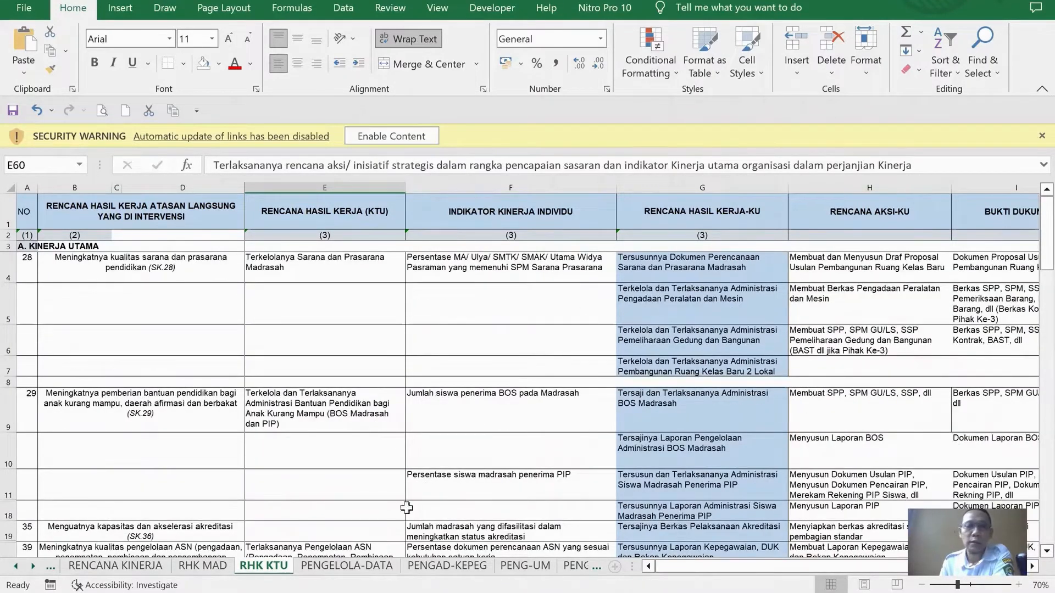
left_click(346, 565)
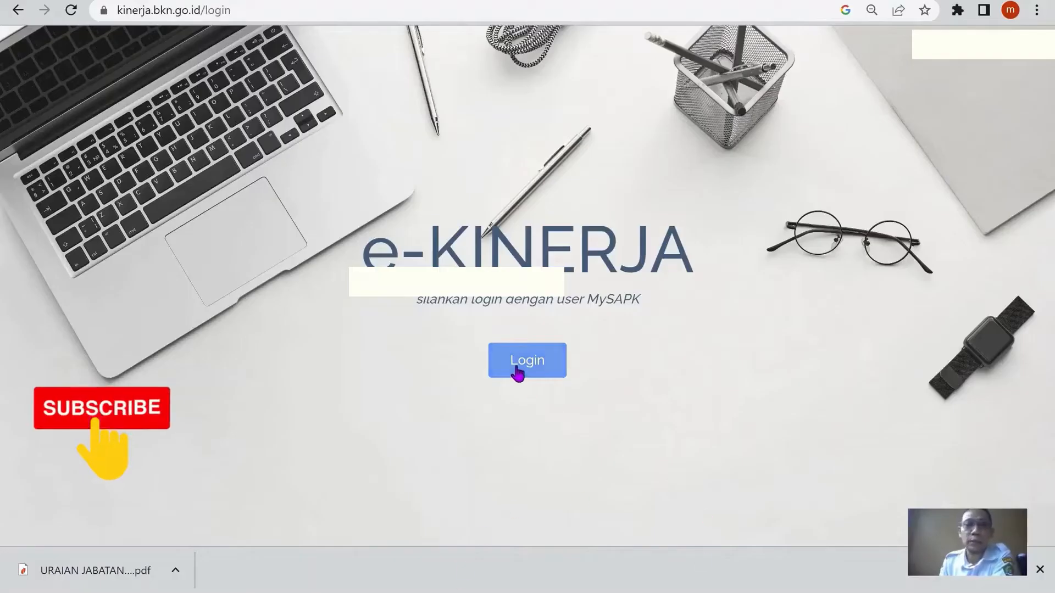
Switch to the e-Kinerja site in the browser and log in with the MySAPK account
left_click(519, 372)
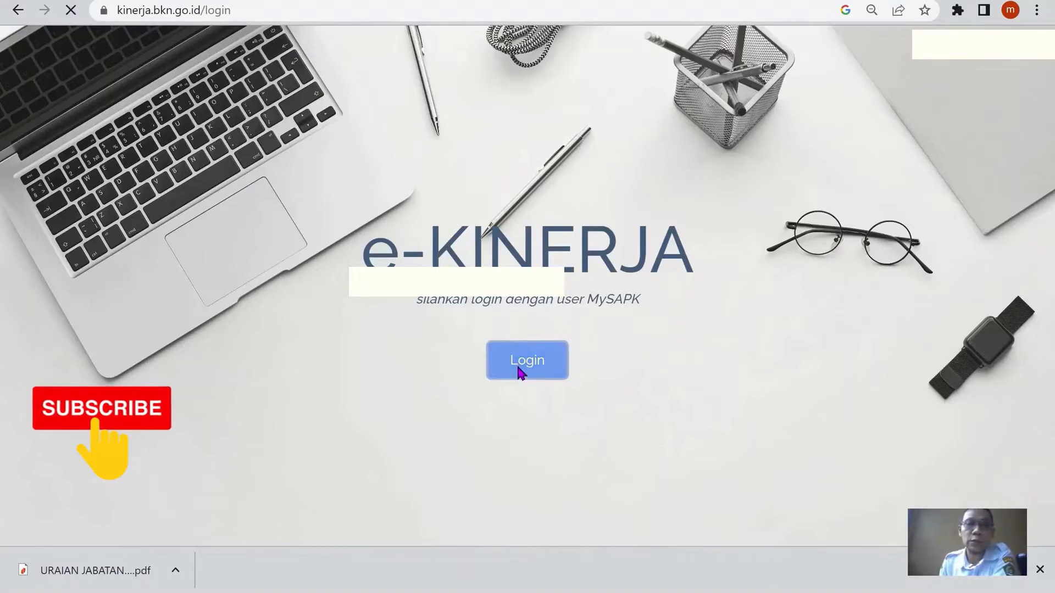
left_click(521, 410)
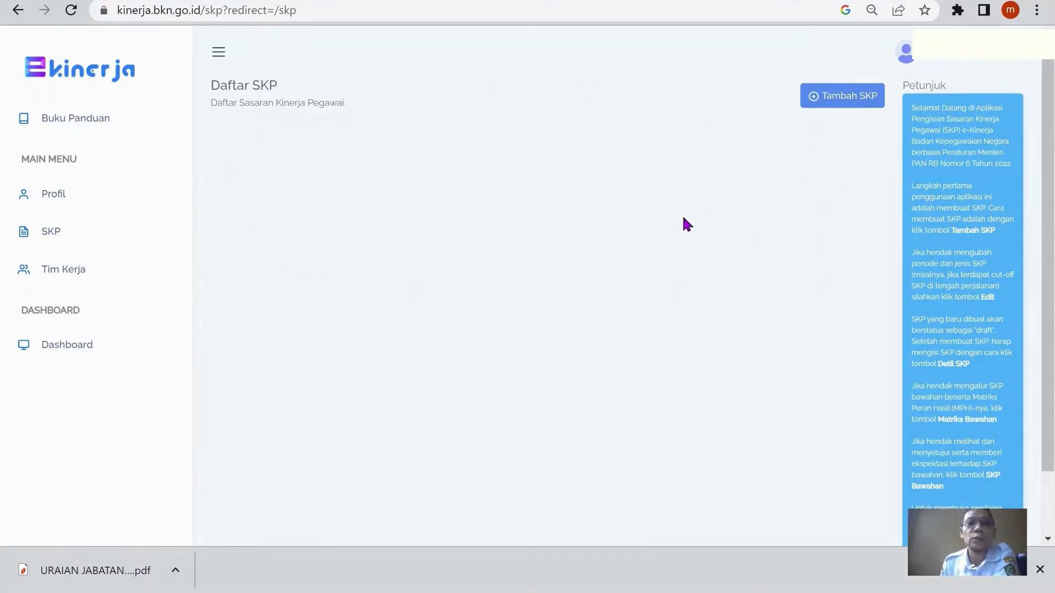
Check the employee profile's personal data, superior data, subordinate list and unit leader claim sections
left_click(61, 204)
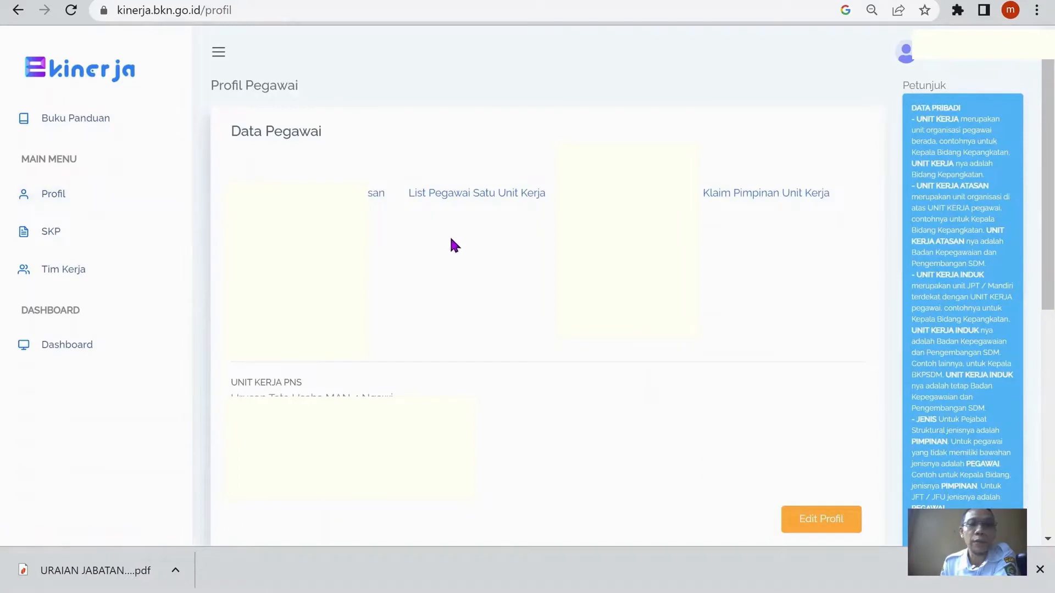
scroll(450, 242, "down", 2)
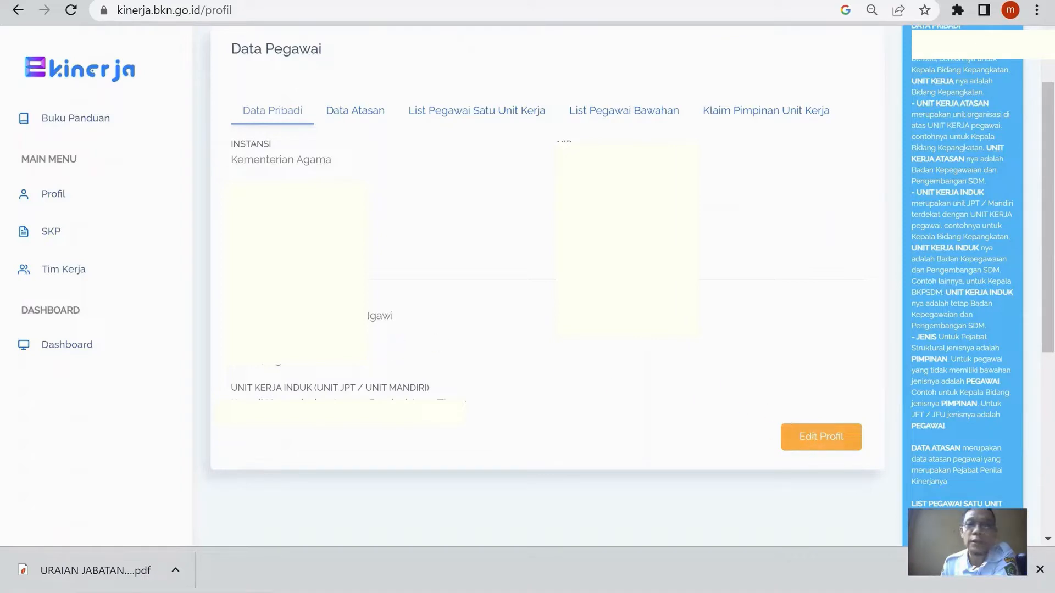
left_click(353, 117)
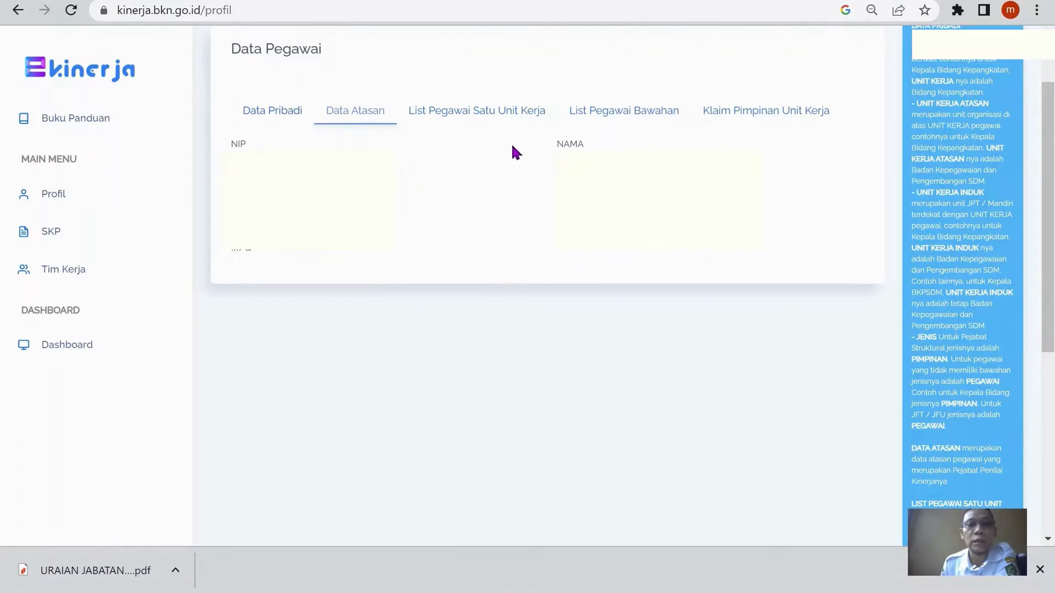
left_click(654, 116)
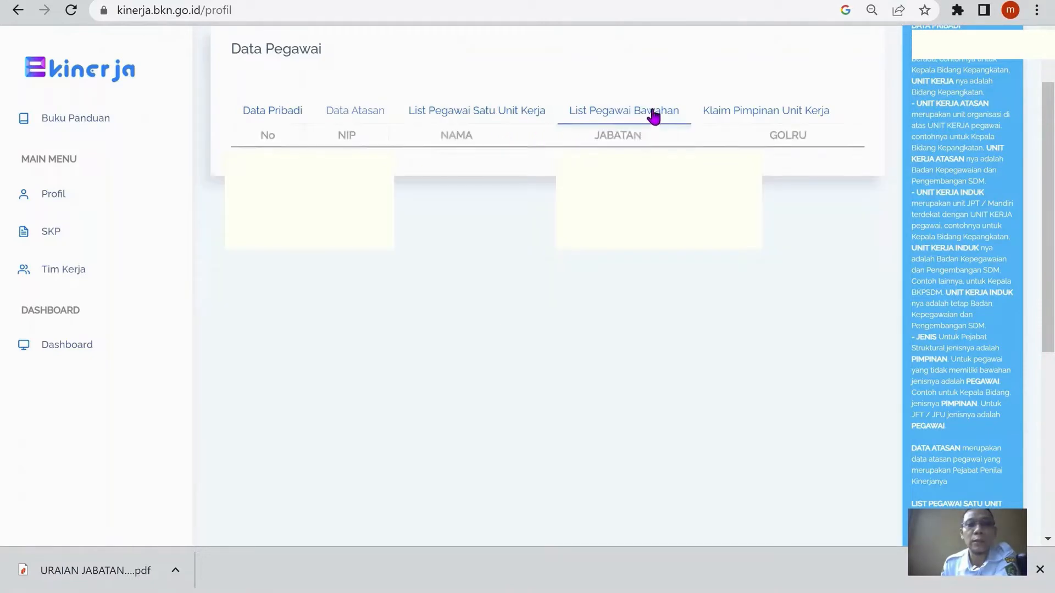
left_click(752, 110)
left_click(278, 112)
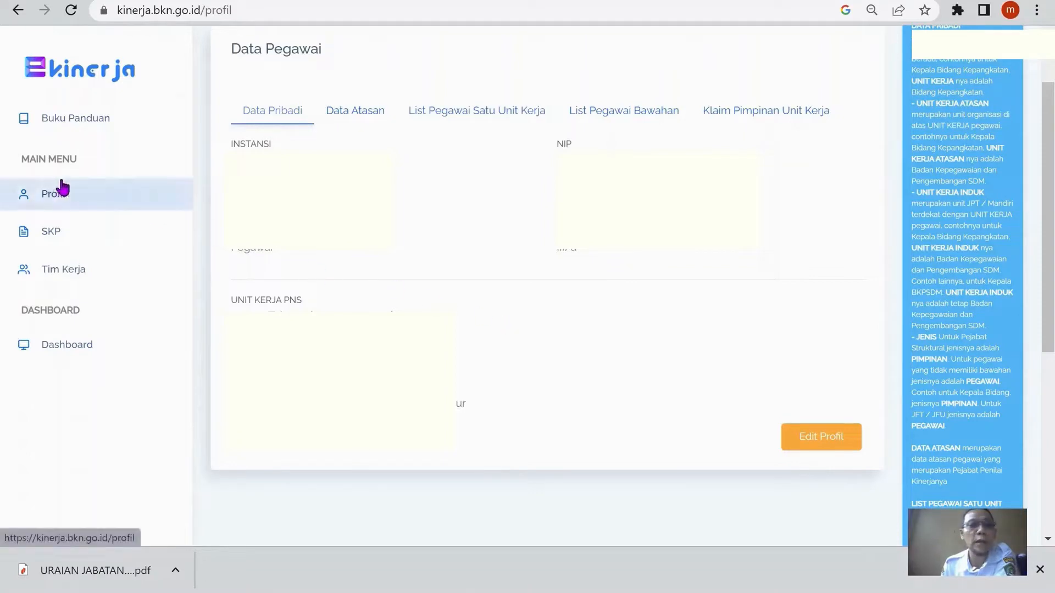
Start a new SKP in the SKP list with a period from 01/01/2023 to 31/12/2023
left_click(68, 241)
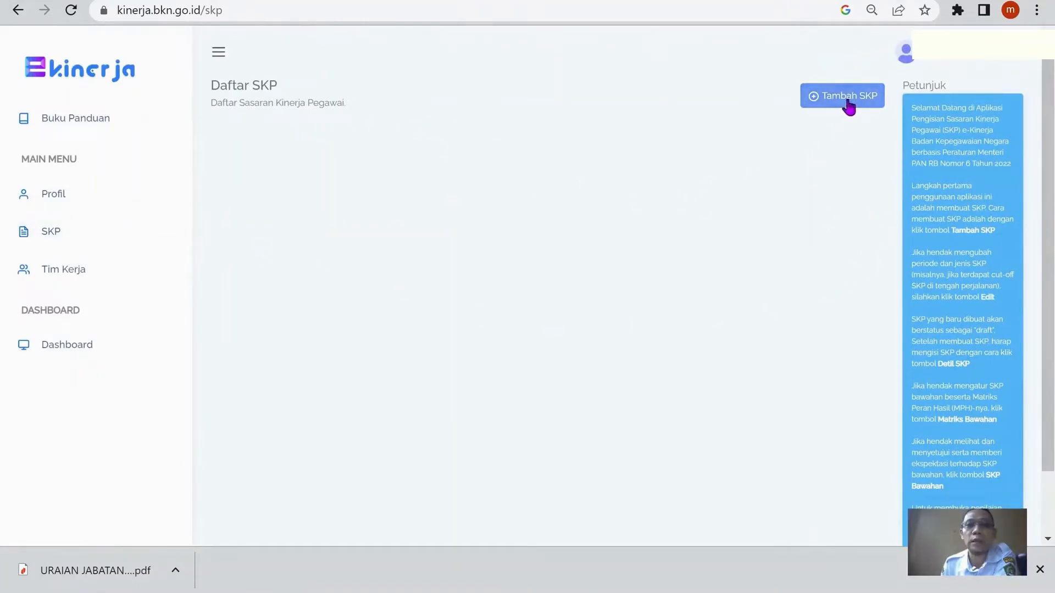
left_click(849, 107)
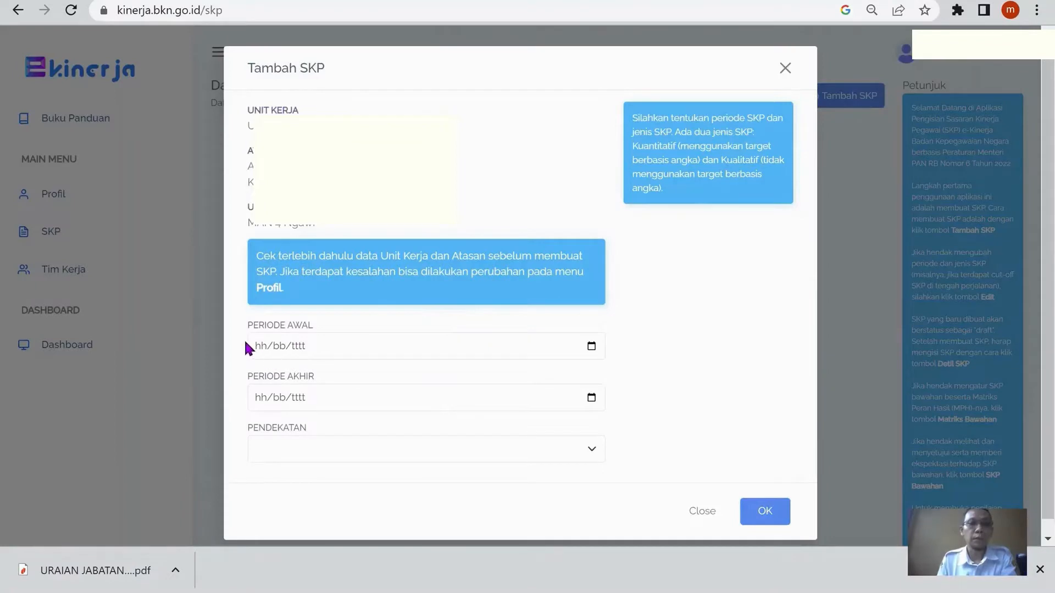
left_click(251, 352)
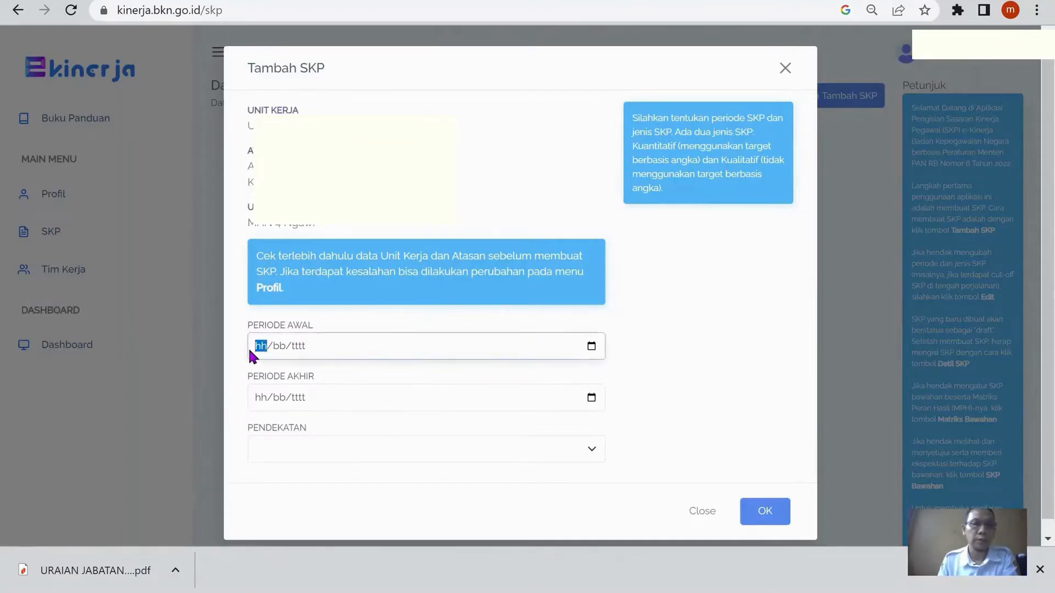
type("01/01/2023")
left_click(257, 398)
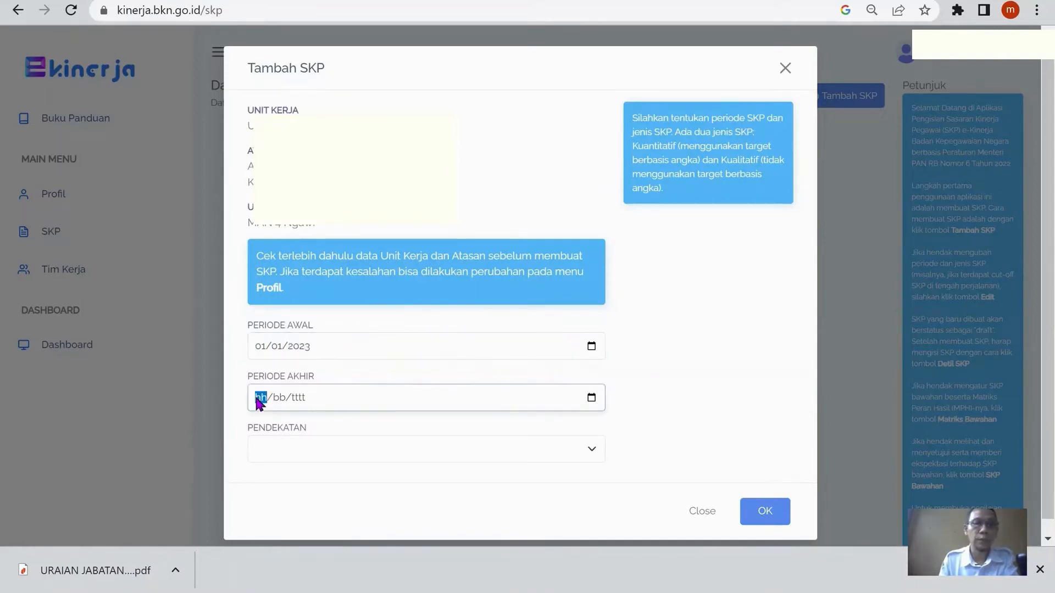
type("31/12/")
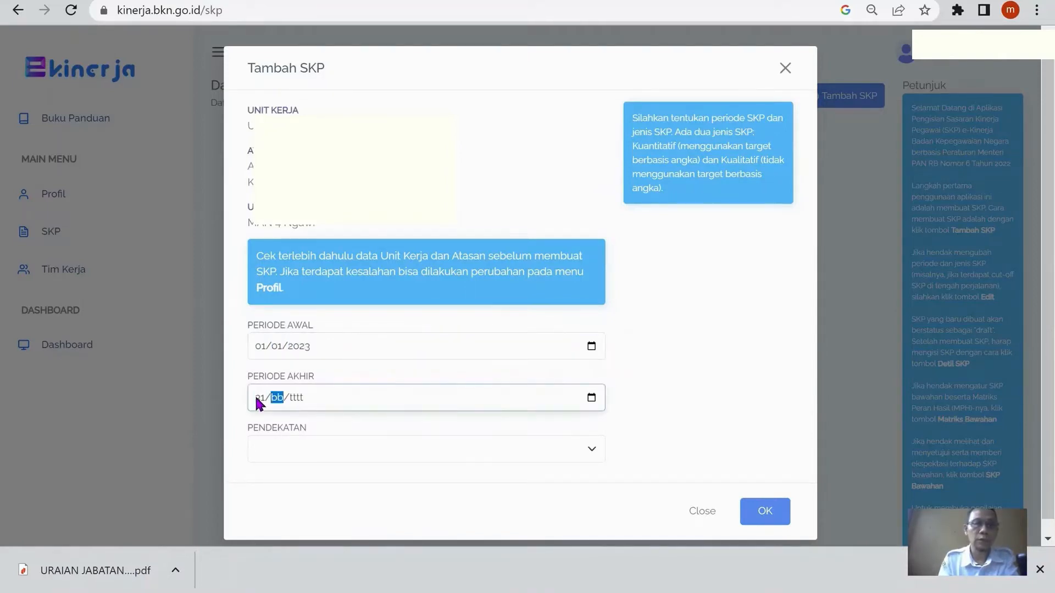
type("202")
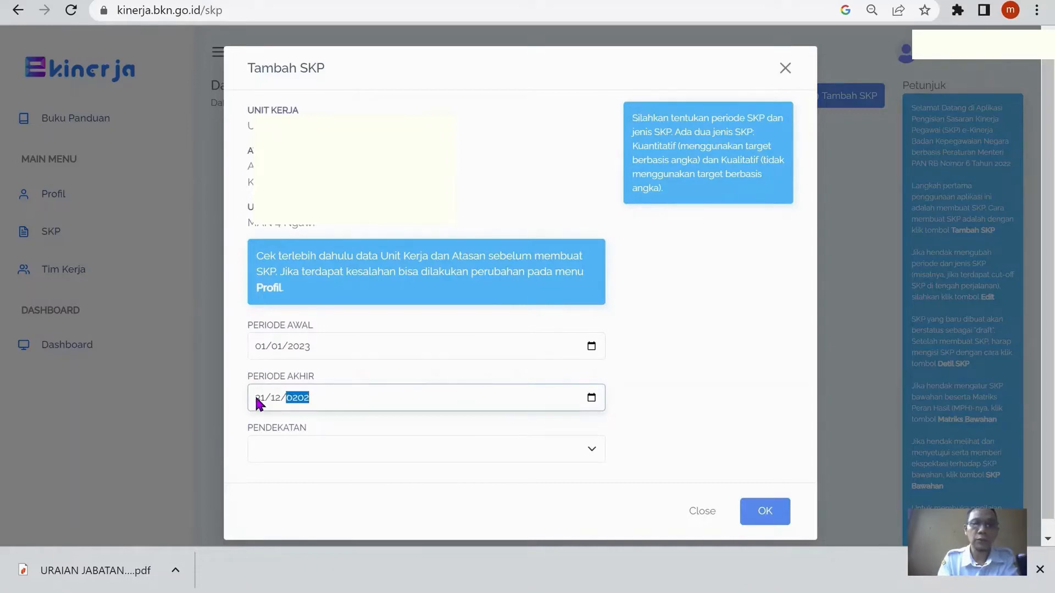
type("3")
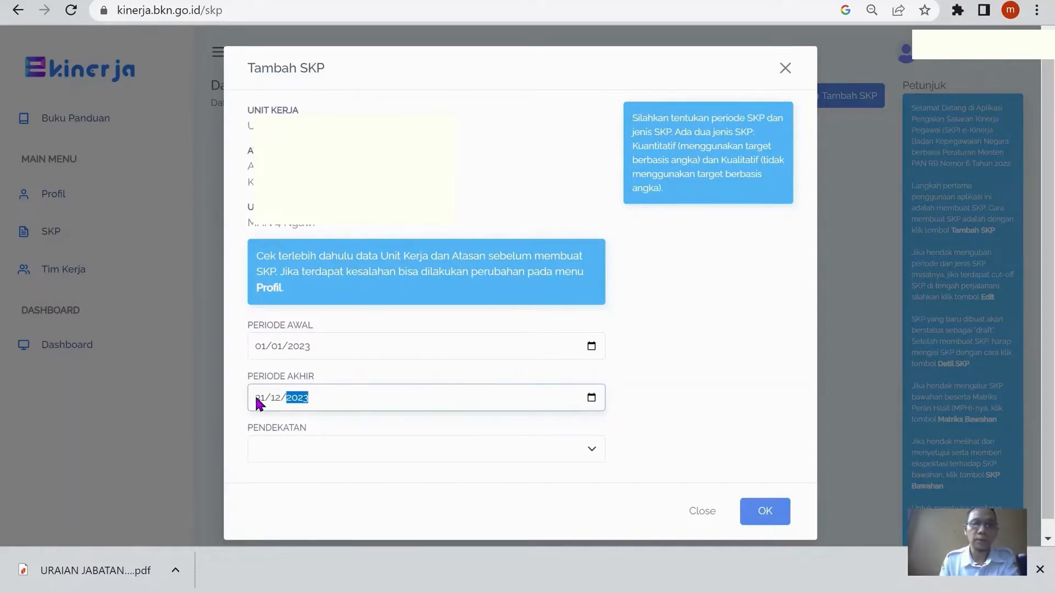
Set the new SKP's approach to Kuantitatif and save it
left_click(320, 440)
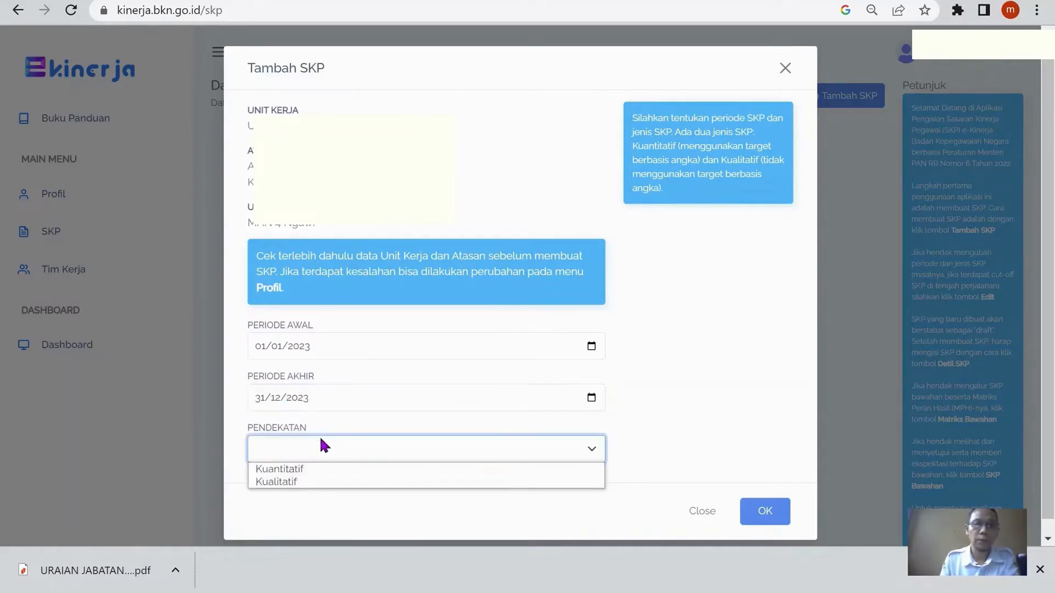
left_click(335, 469)
left_click(764, 511)
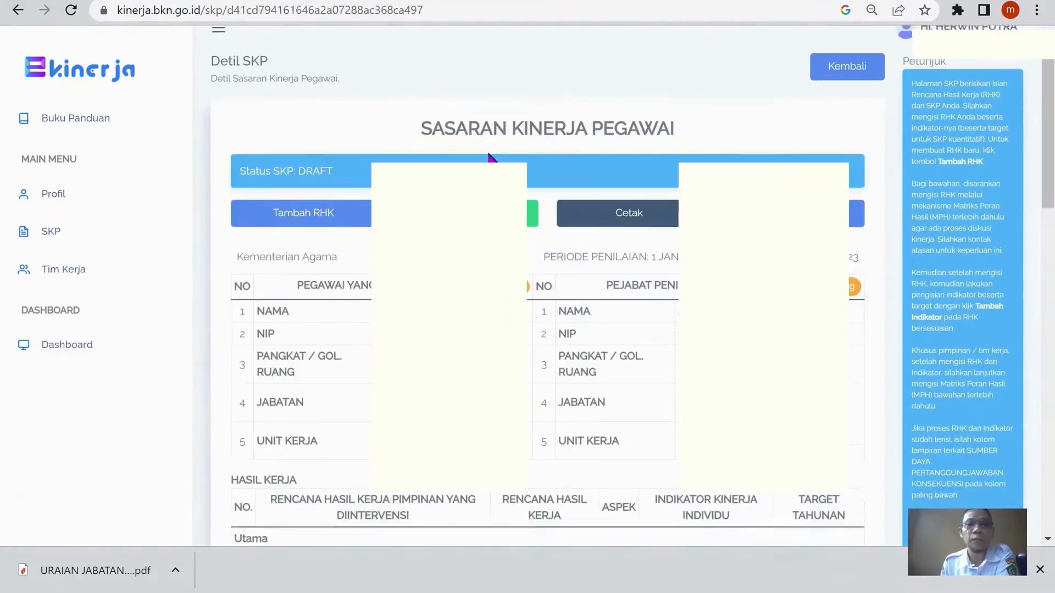
Open the details of the draft 2023 SKP and look over its employee, appraiser and work result sections
scroll(502, 152, "down", 2)
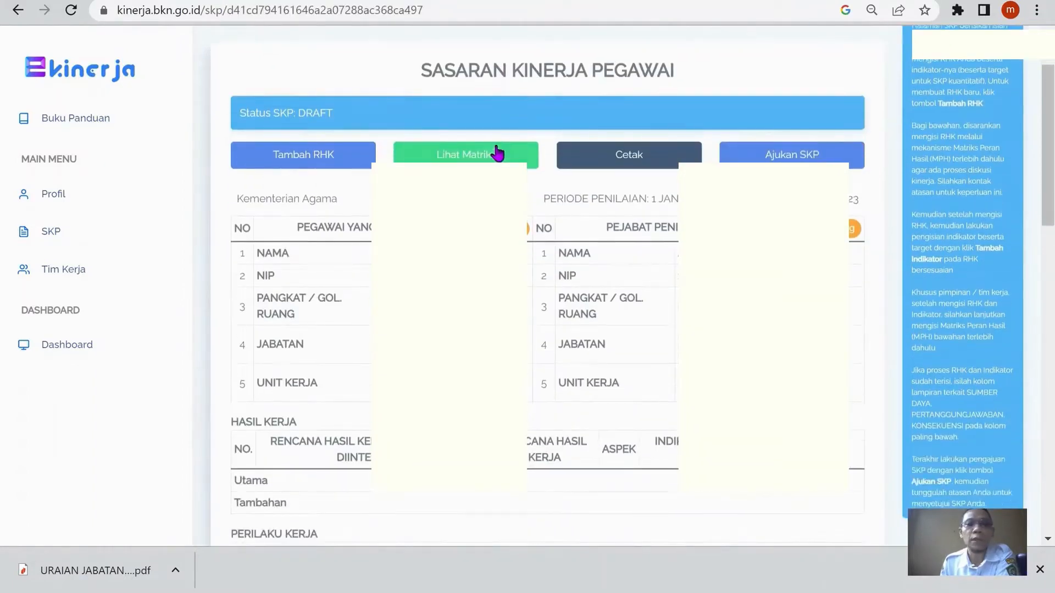
scroll(532, 154, "down", 2)
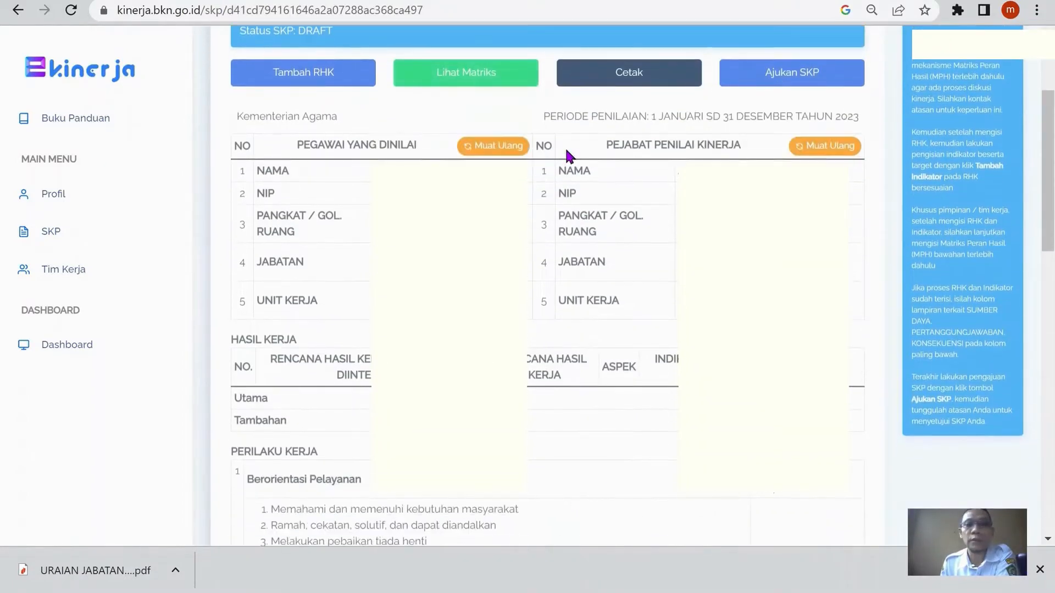
scroll(575, 145, "up", 2)
scroll(575, 147, "down", 1)
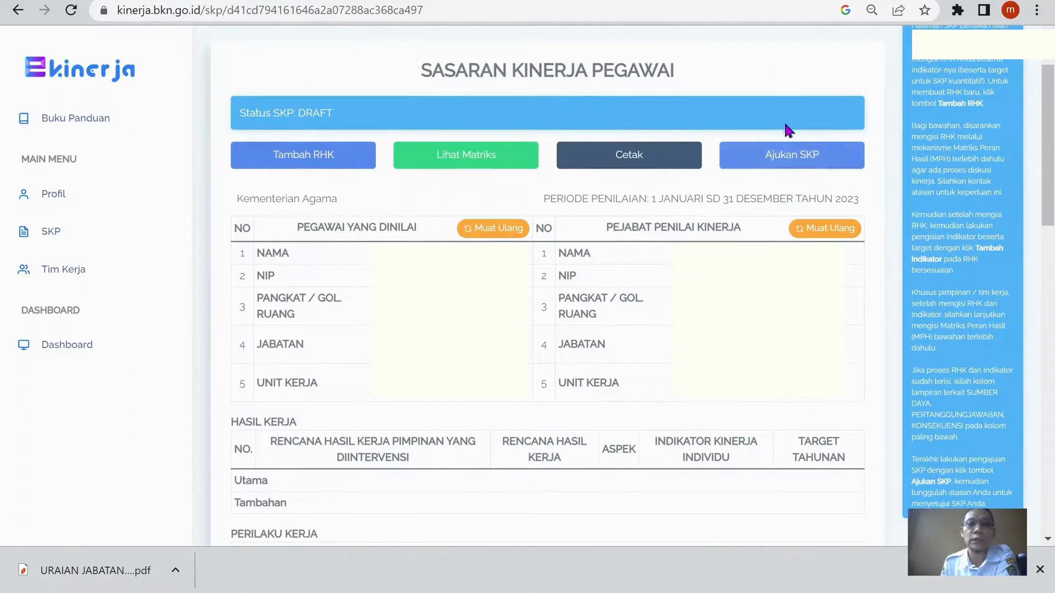
View the SKP's role and result matrix for the unit's employees, and return to the SKP details
left_click(466, 160)
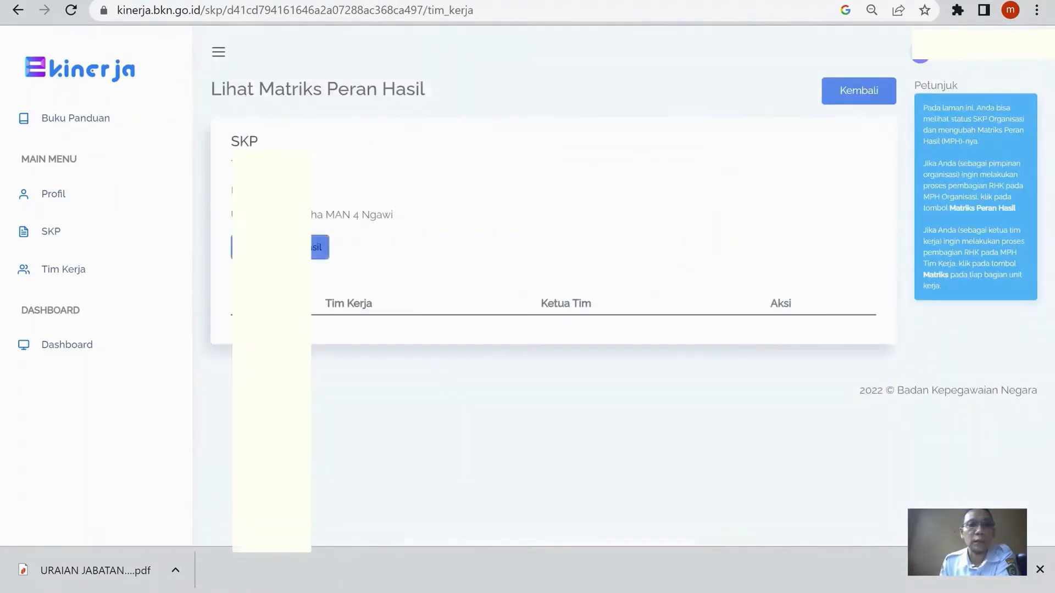
scroll(509, 233, "down", 3)
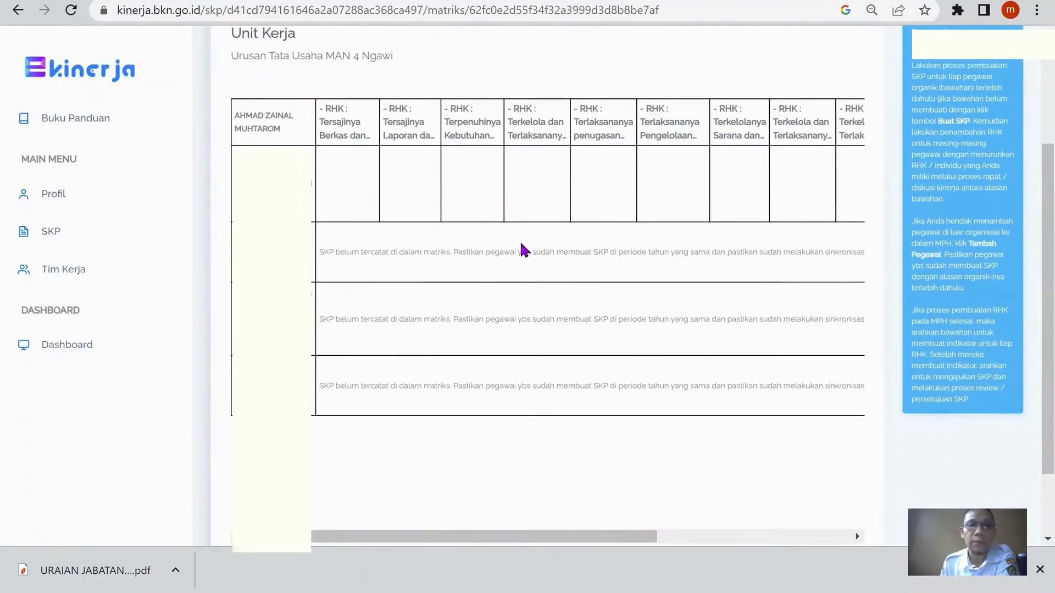
scroll(511, 246, "up", 3)
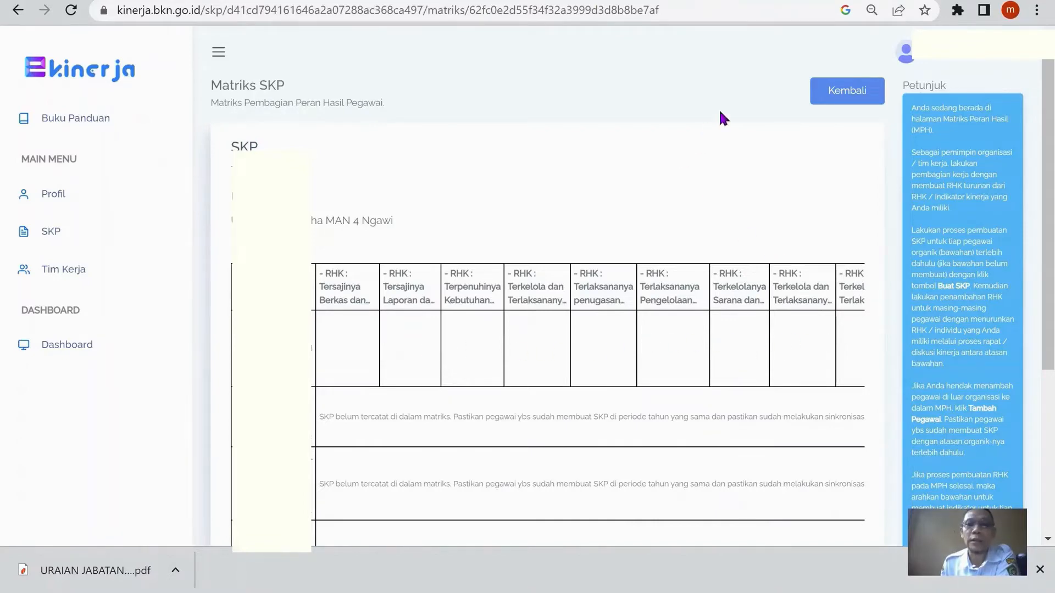
left_click(864, 90)
left_click(862, 90)
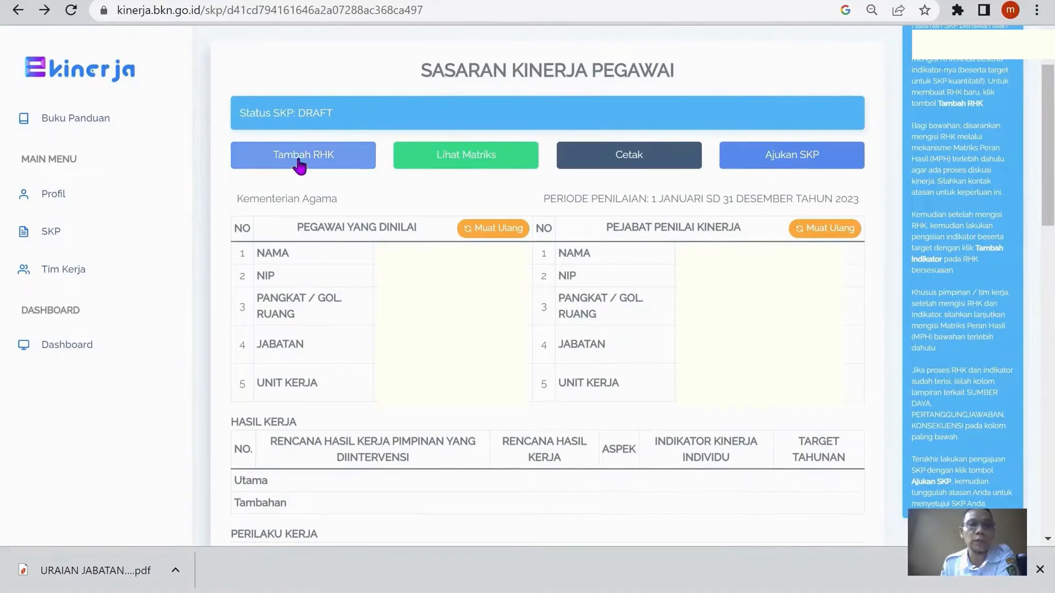
Start adding a new RHK to the draft SKP, and switch to the RHK BERDASAR JABATAN workbook in Excel
left_click(299, 163)
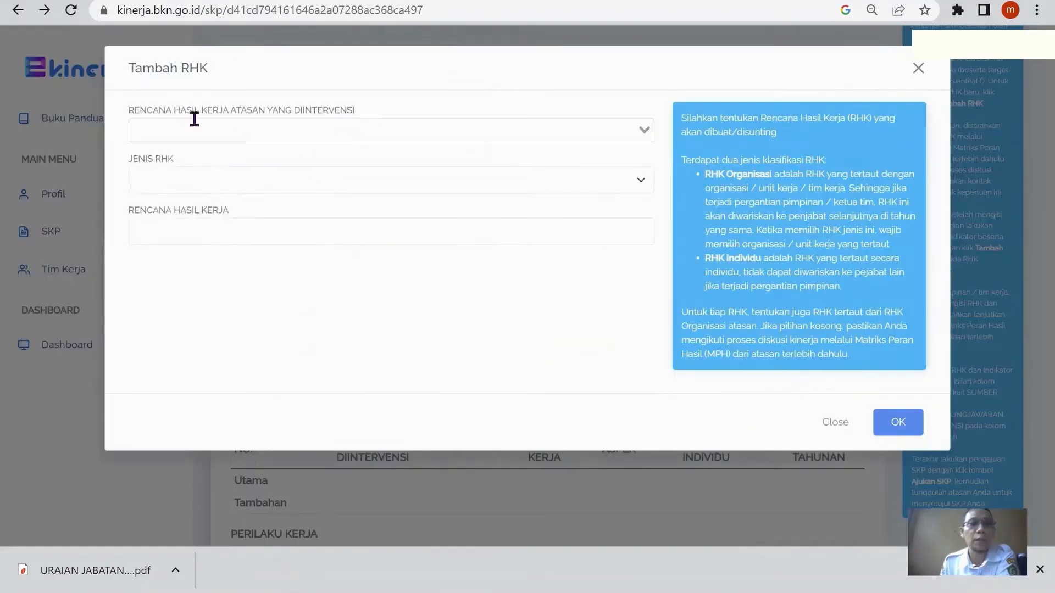
mouse_move(502, 586)
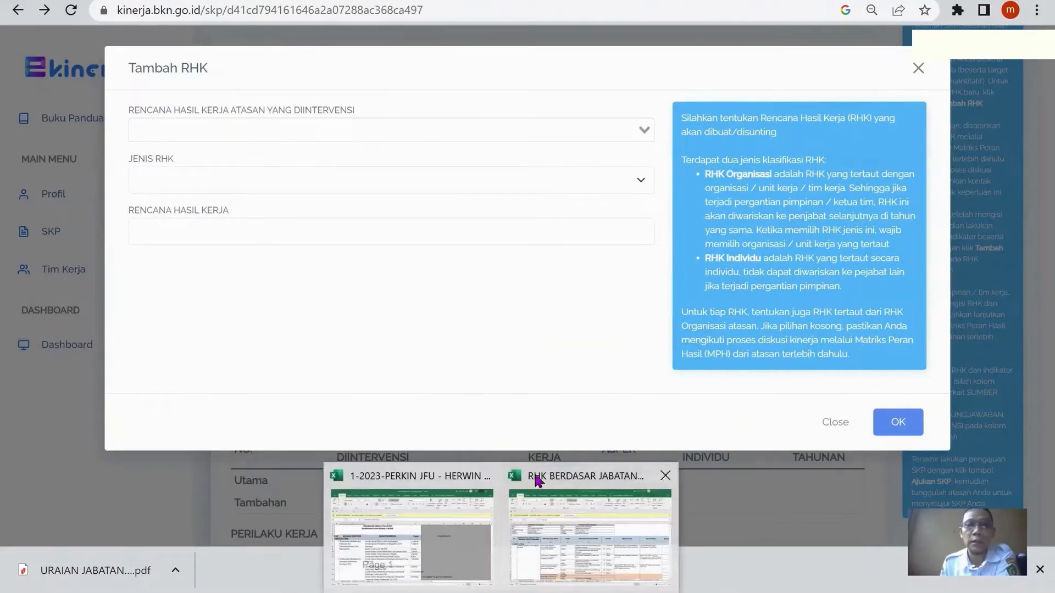
left_click(534, 546)
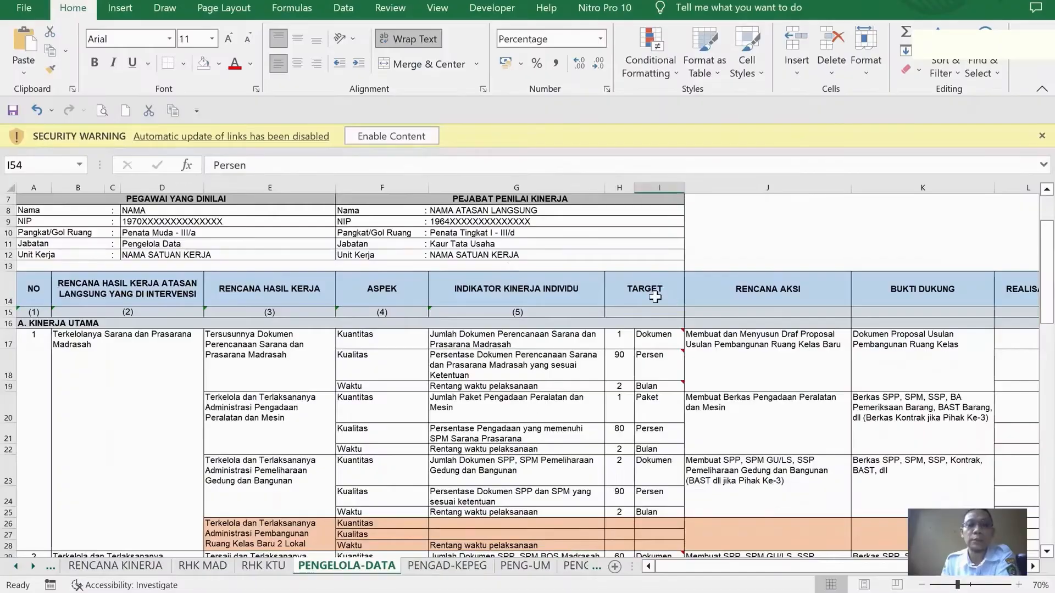
Look over the supervisor's intervened work results and the matching Rencana Hasil Kerja entries on the PENGELOLA-DATA sheet
scroll(651, 297, "down", 1)
scroll(632, 292, "up", 2)
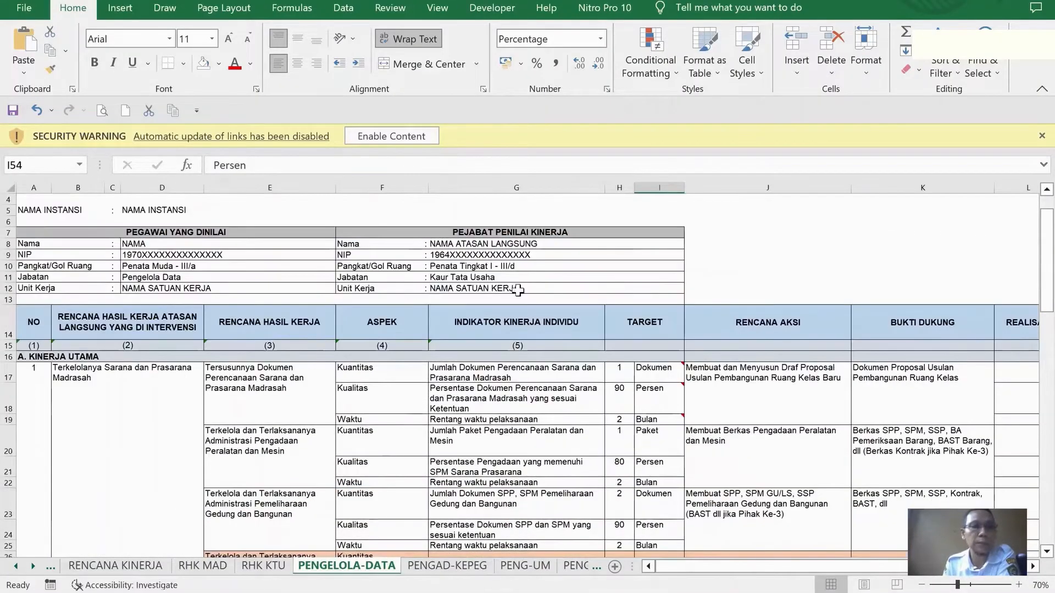
scroll(197, 328, "down", 1)
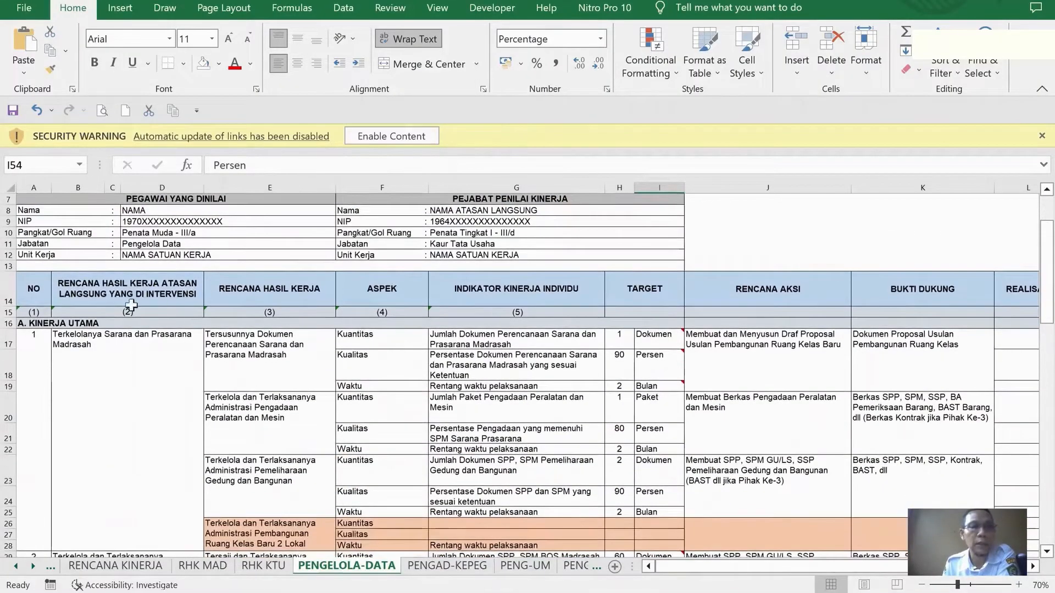
left_click(135, 296)
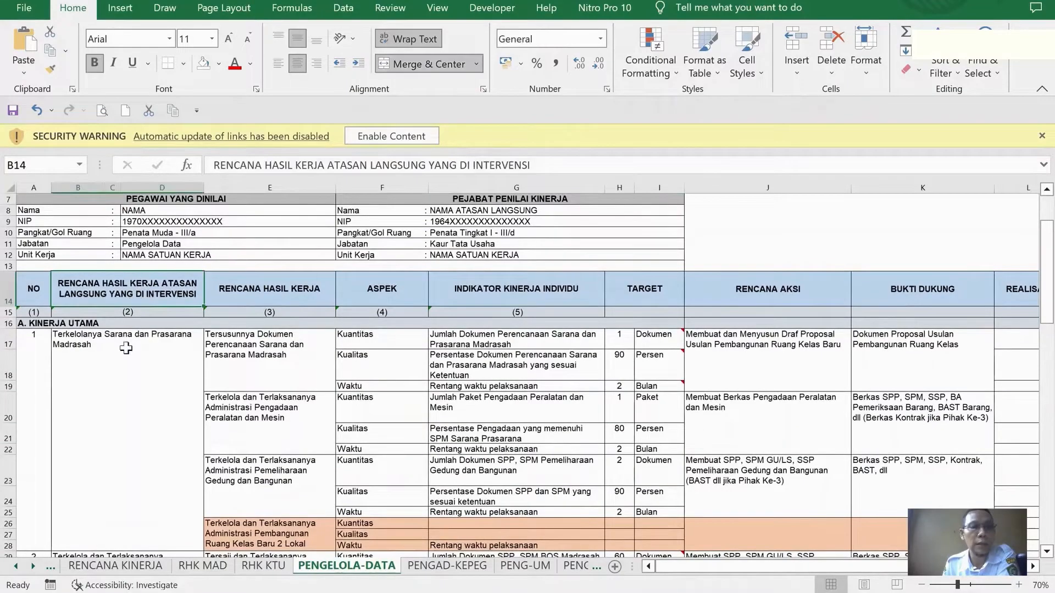
left_click(127, 347)
scroll(131, 352, "down", 1)
scroll(137, 362, "down", 11)
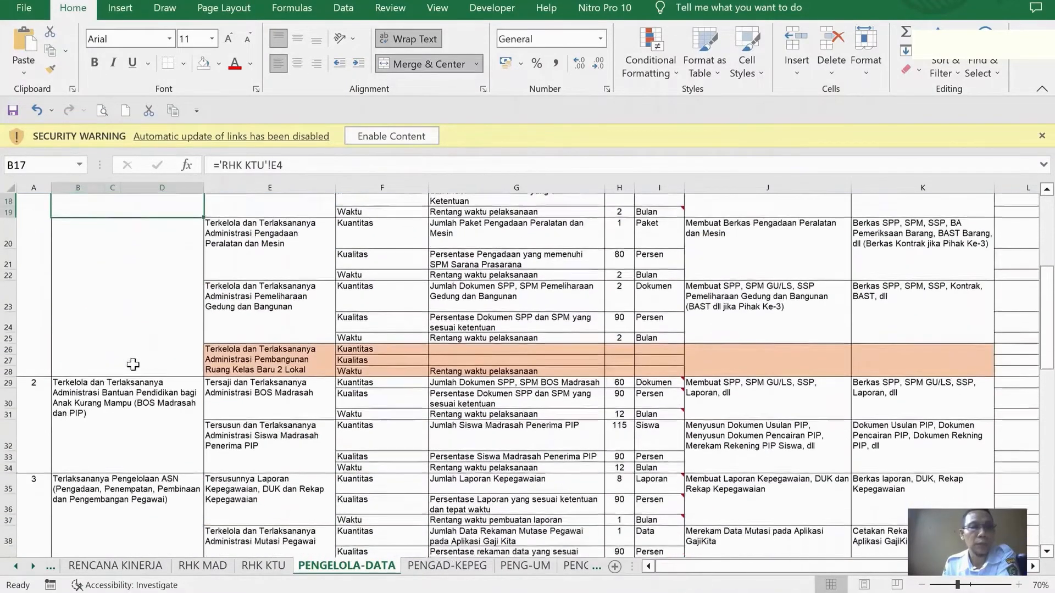
scroll(132, 363, "down", 6)
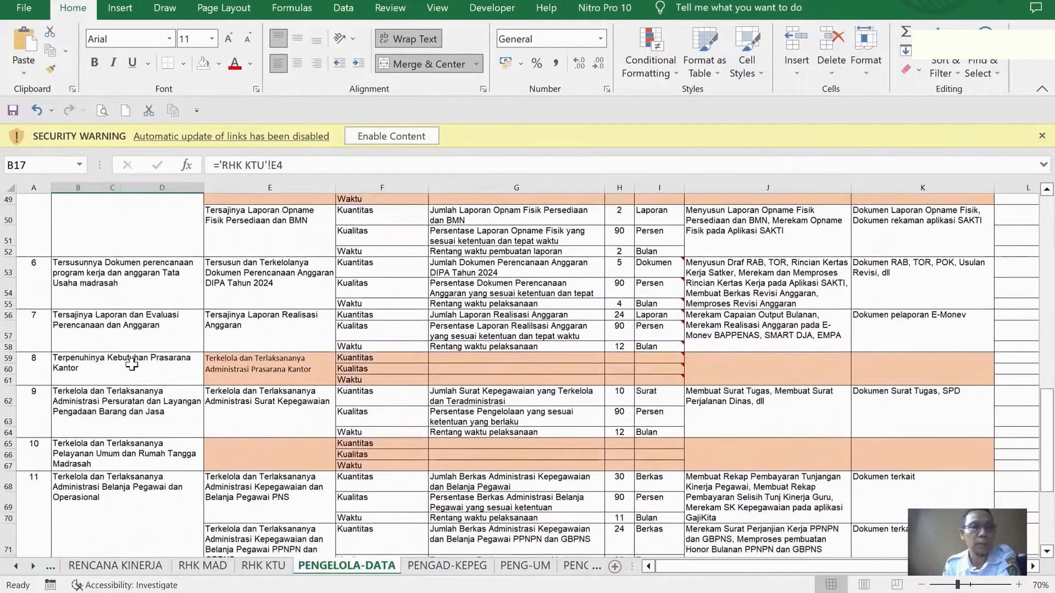
scroll(135, 357, "up", 17)
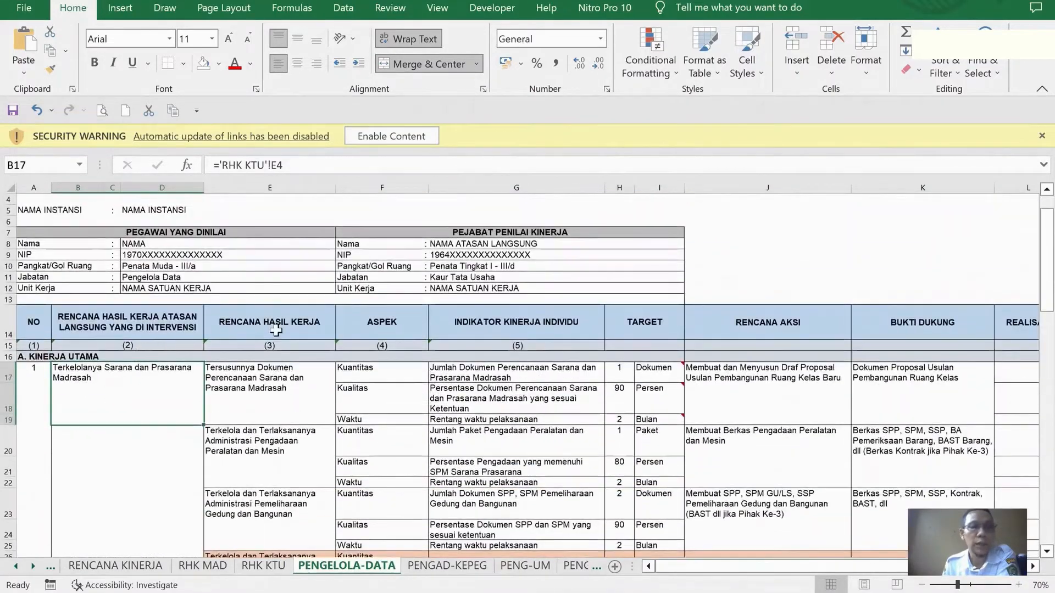
left_click(276, 329)
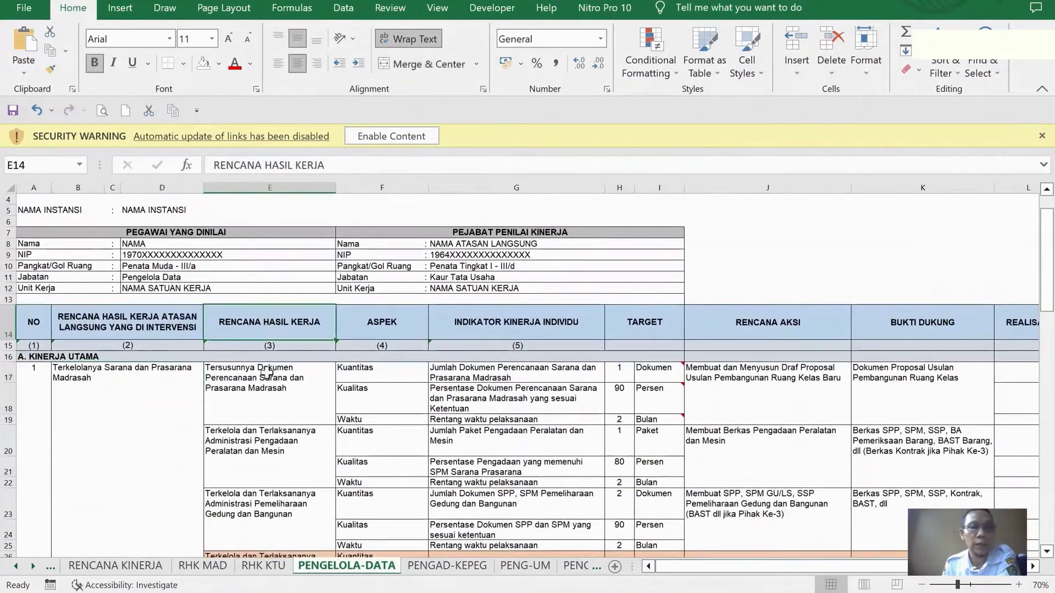
left_click(267, 371)
scroll(269, 396, "down", 2)
scroll(272, 403, "down", 1)
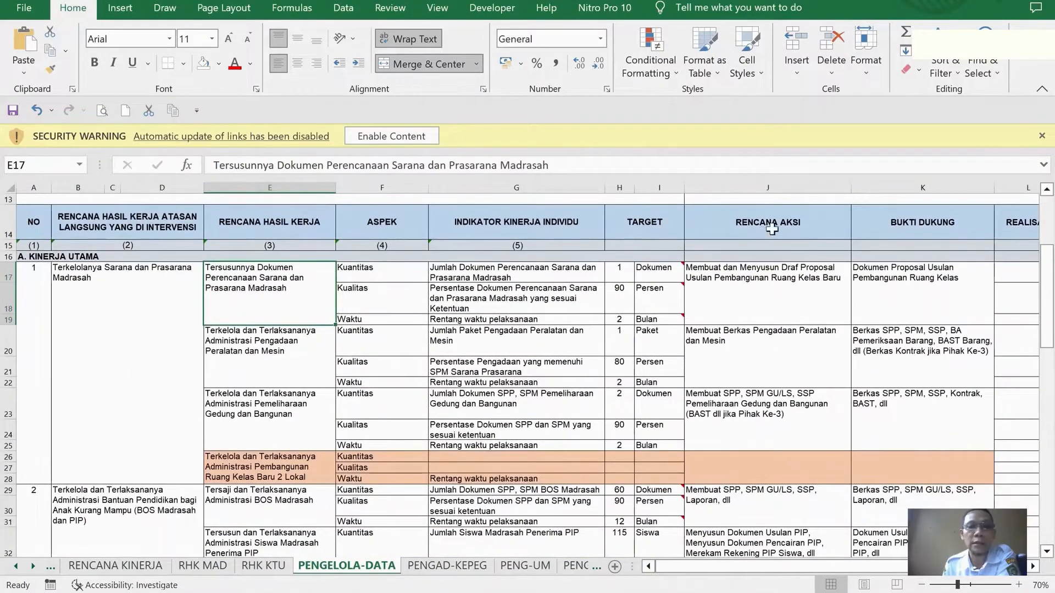
Examine the Rencana Aksi, Bukti Dukung and Realisasi columns for the first work result on the PENGELOLA-DATA sheet
left_click(772, 230)
left_click(759, 285)
left_click(766, 237)
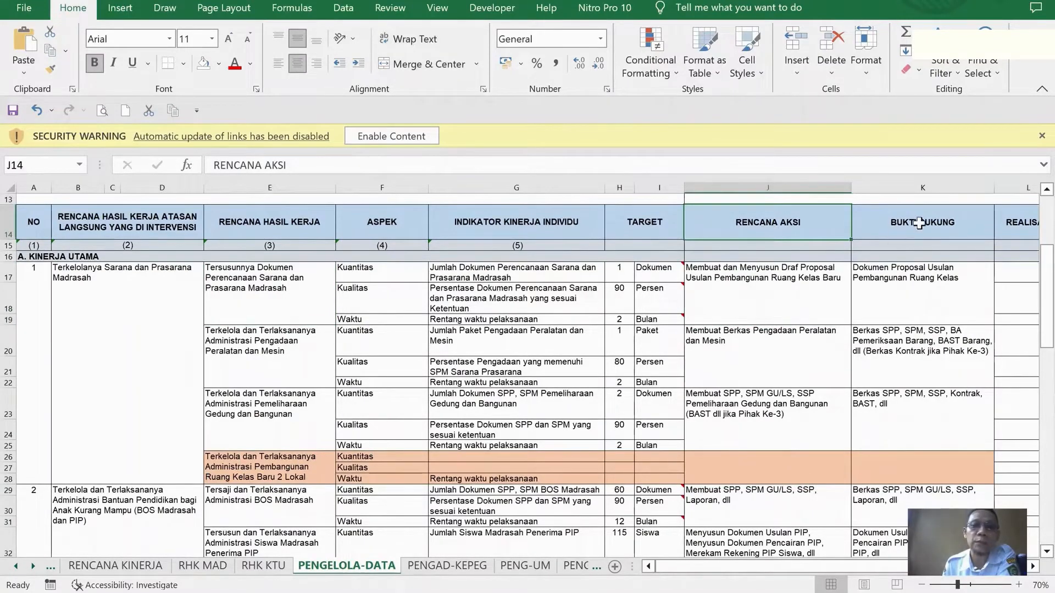
left_click(920, 222)
left_click_drag(890, 567, 954, 578)
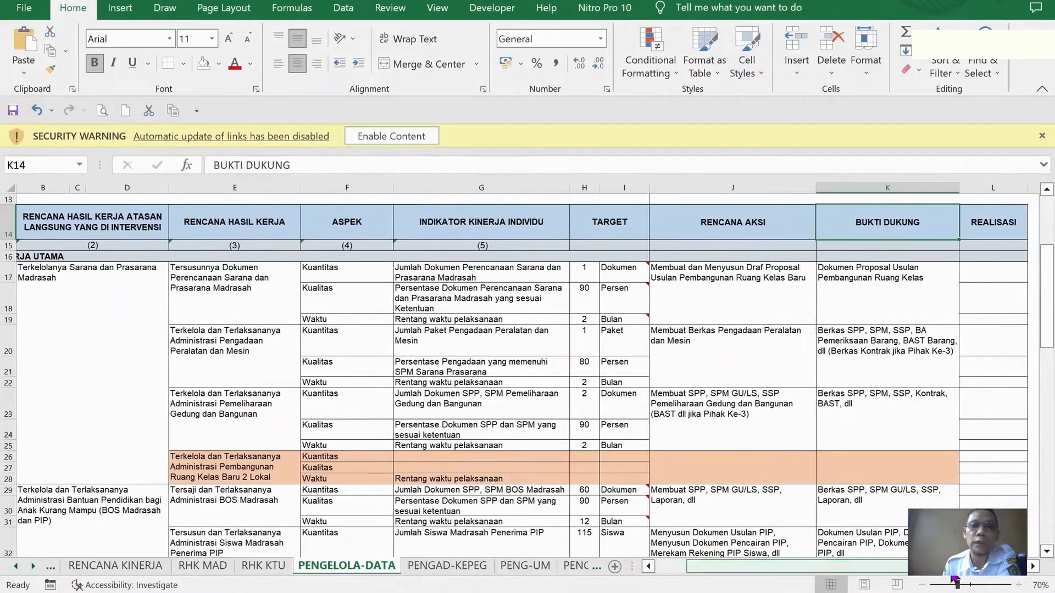
left_click(985, 224)
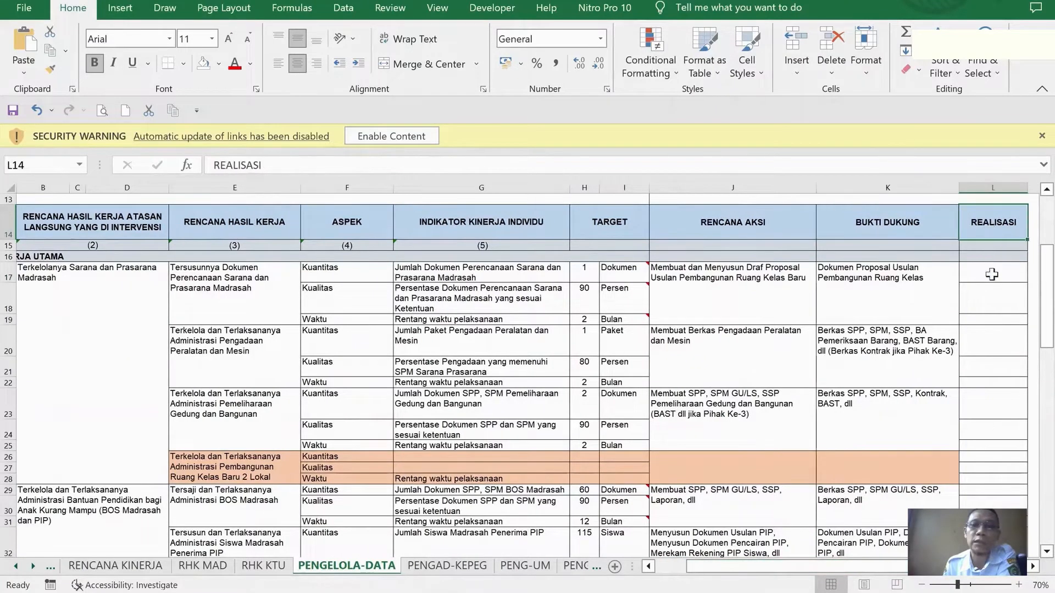
left_click(992, 275)
left_click(995, 294)
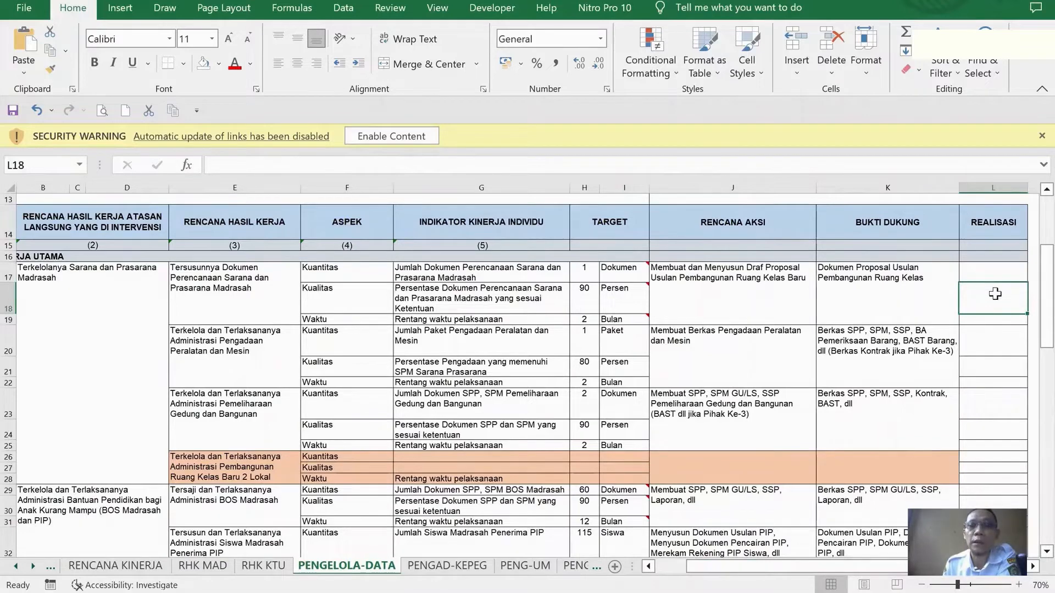
left_click(996, 274)
left_click(993, 301)
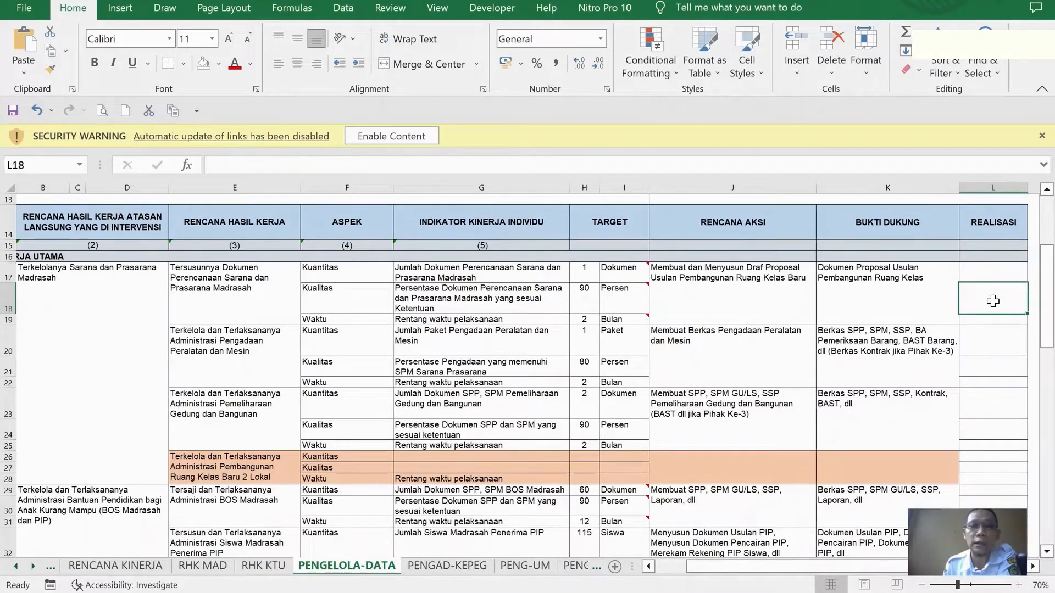
left_click(987, 276)
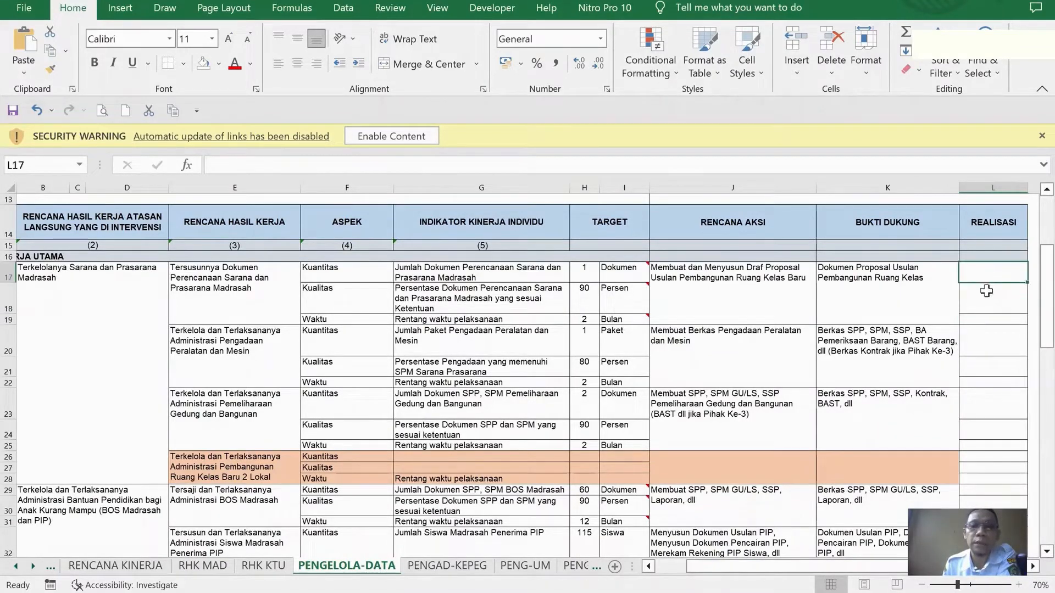
left_click(987, 299)
left_click(992, 321)
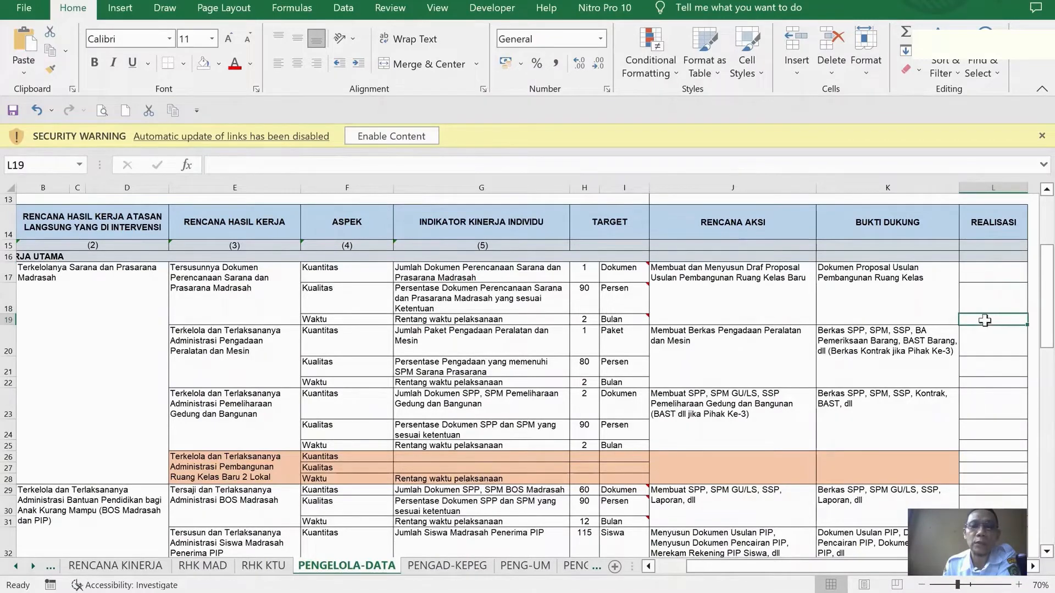
left_click(986, 297)
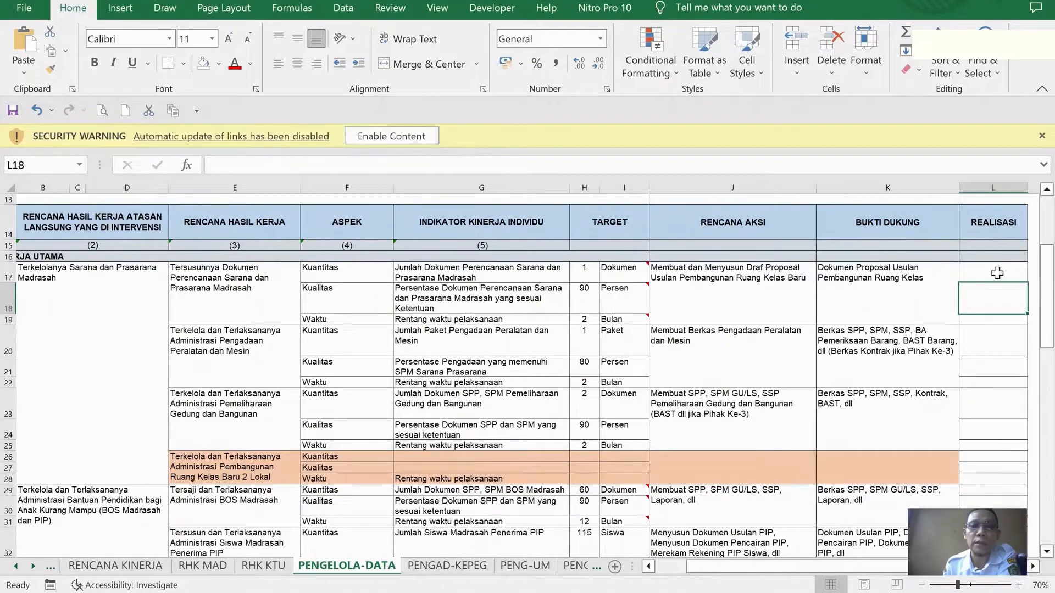
Review the quality target of the first work result and the action plans and supporting evidence of the listed work results
left_click(582, 297)
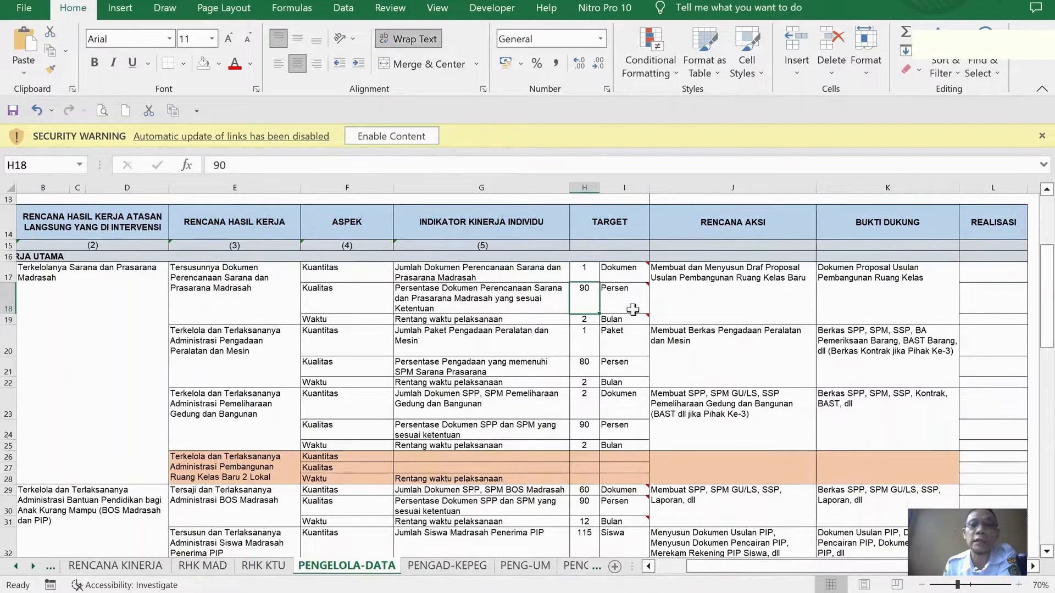
left_click(705, 298)
left_click(728, 336)
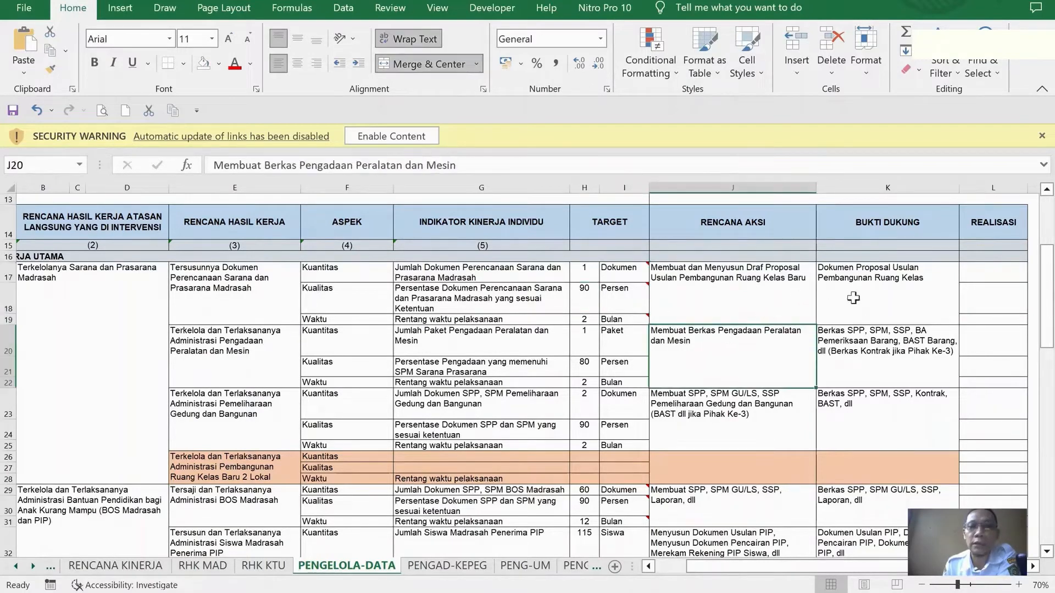
left_click(852, 308)
left_click(843, 349)
left_click(724, 294)
left_click(713, 366)
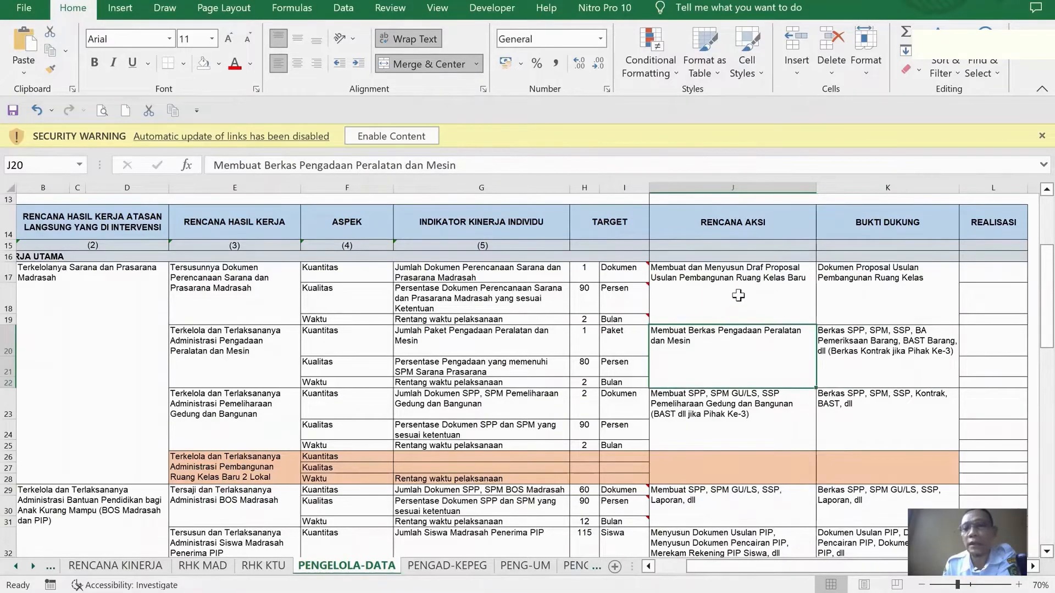
scroll(754, 425, "down", 4)
scroll(754, 424, "down", 6)
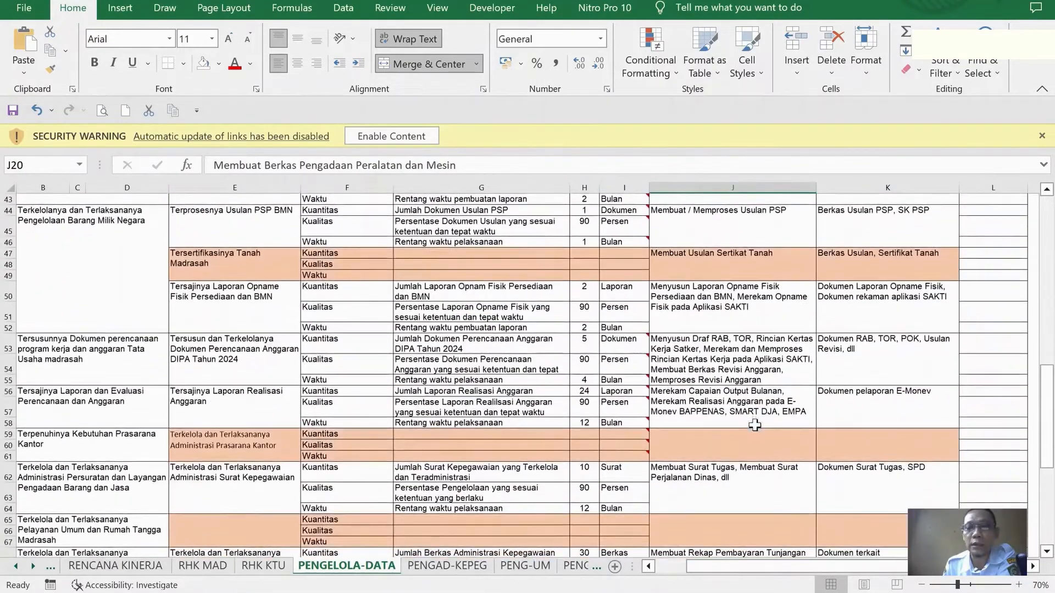
scroll(751, 420, "up", 11)
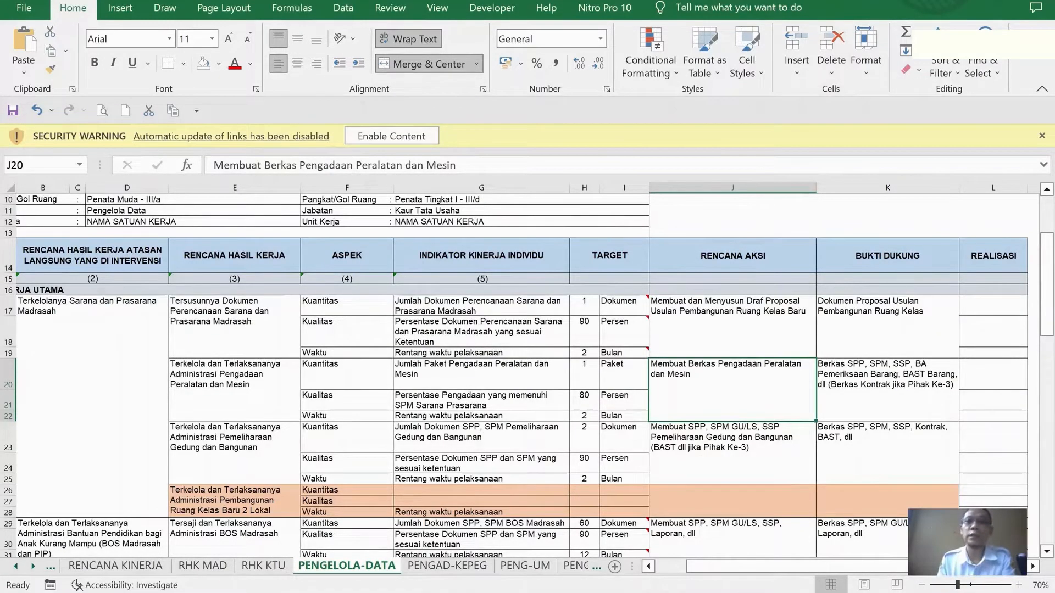
Shrink the workbook window and place it beside the Tambah RHK form, with the sheet showing from column A
left_click(1008, 1)
left_click_drag(514, 1, 619, 8)
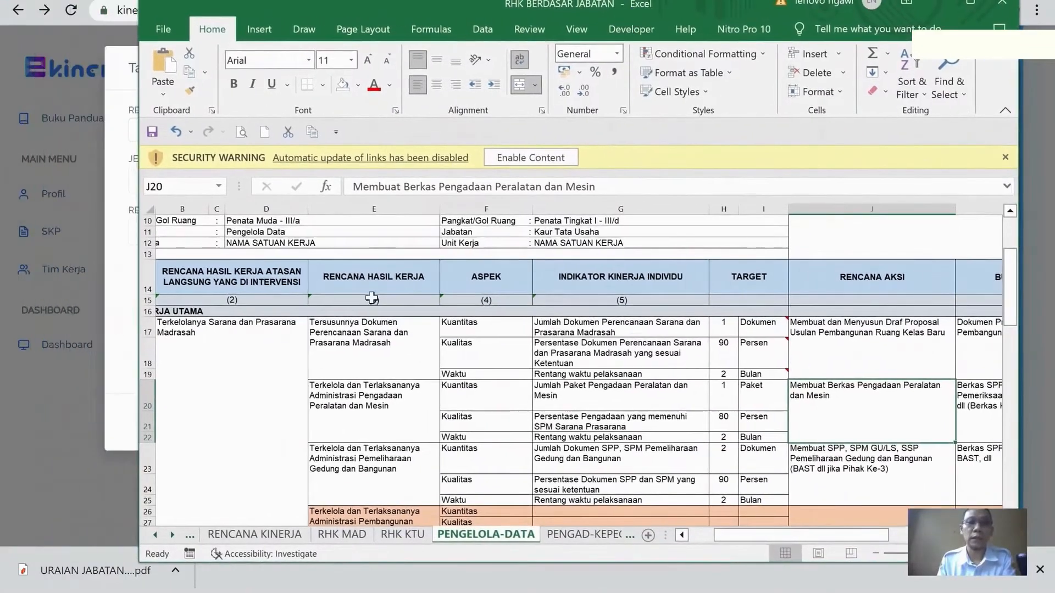
left_click(399, 348)
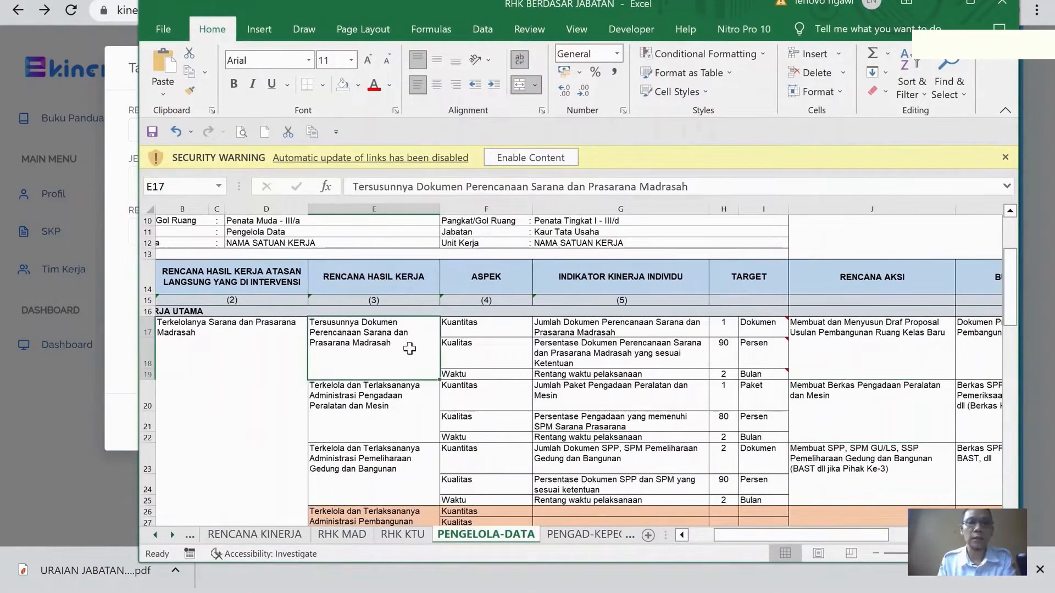
scroll(410, 346, "down", 1)
scroll(411, 349, "up", 2)
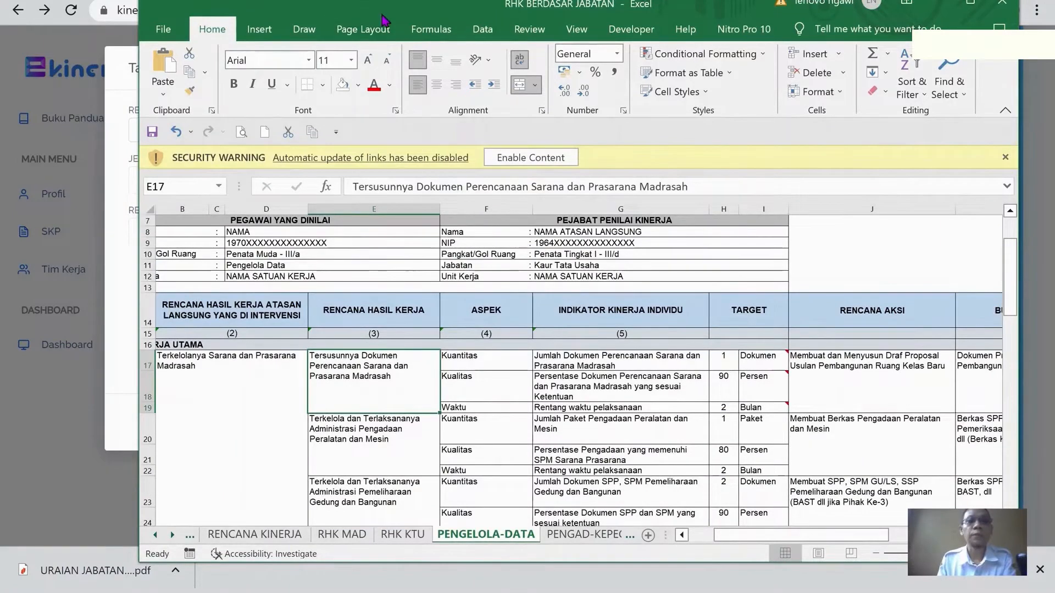
left_click_drag(403, 11, 579, 17)
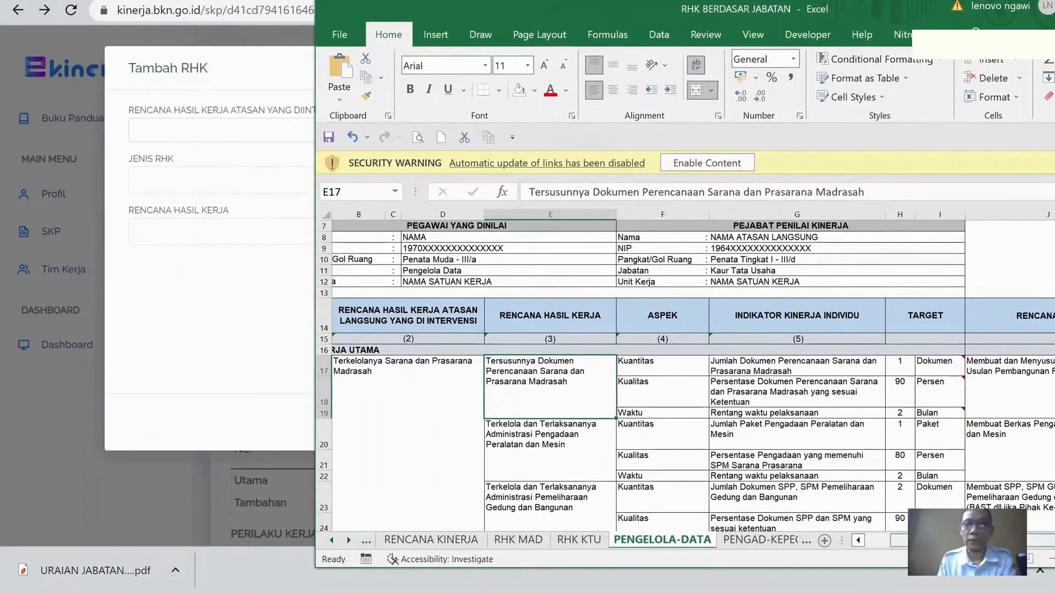
left_click(859, 540)
left_click_drag(655, 17, 636, 3)
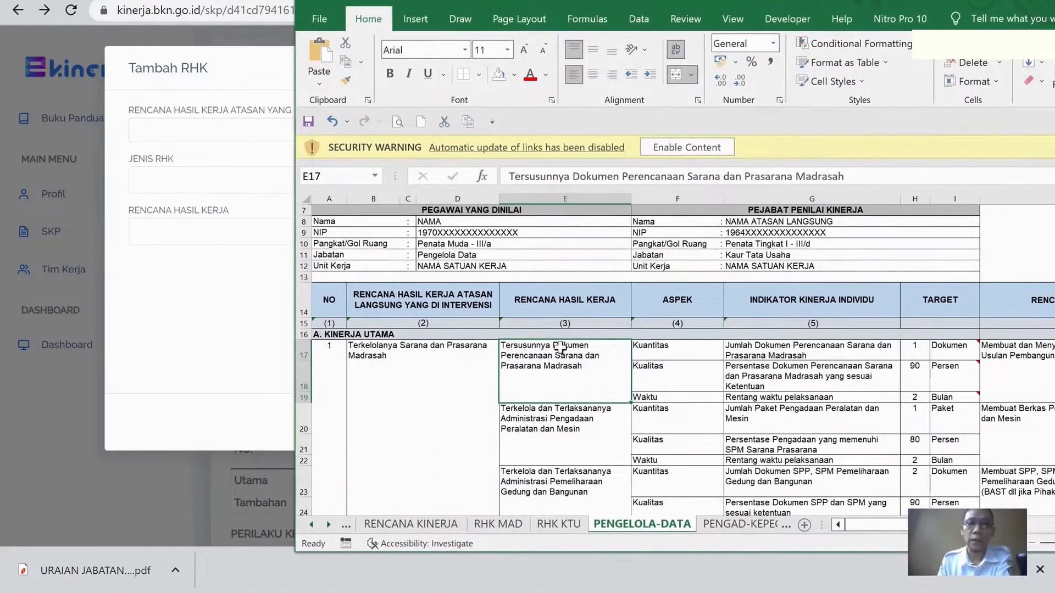
In the Tambah RHK form, choose "Terkelolanya Sarana dan Prasarana Madrasah" from workbook cell B17 as the supervisor's RHK and set Jenis RHK to Utama
scroll(401, 301, "down", 2)
left_click(400, 302)
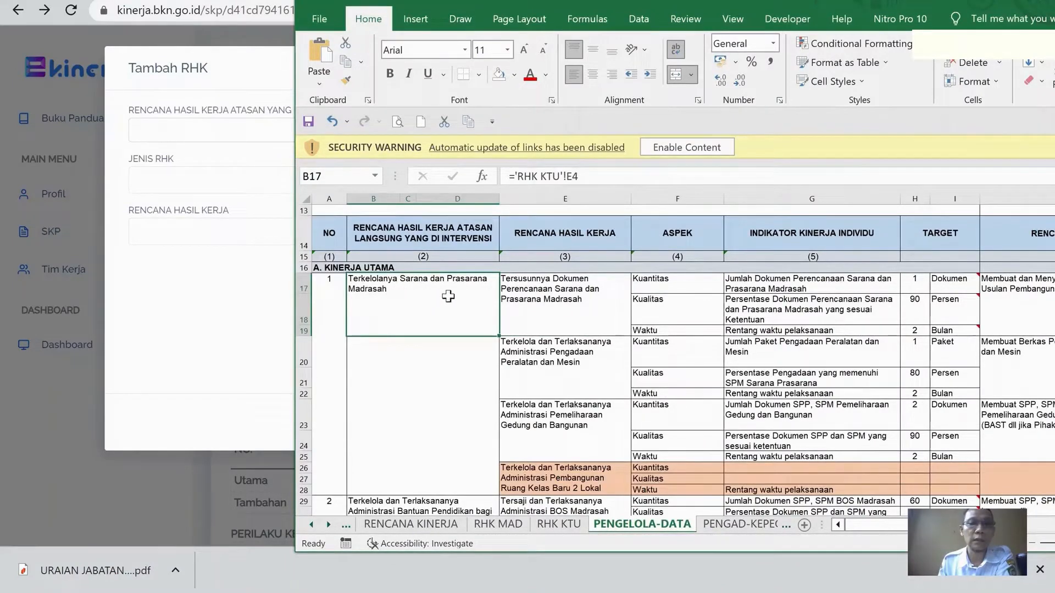
left_click(222, 294)
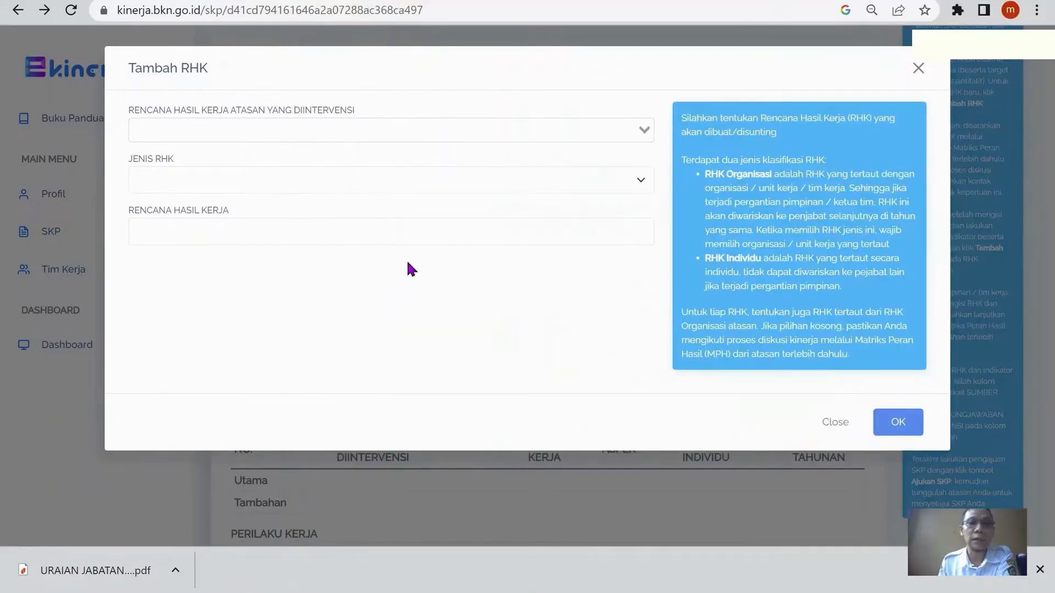
left_click(383, 137)
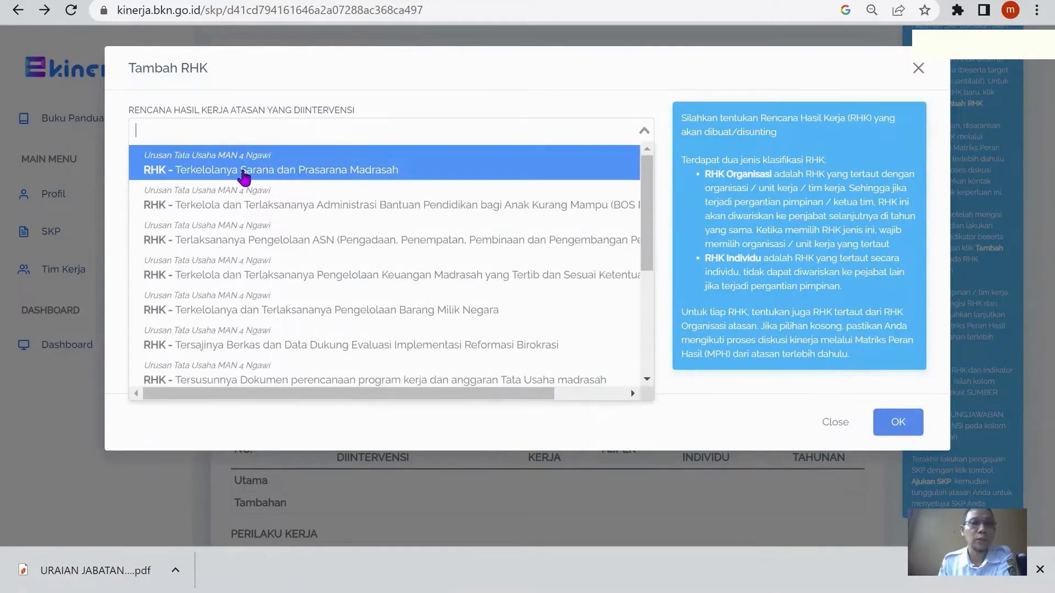
left_click(288, 174)
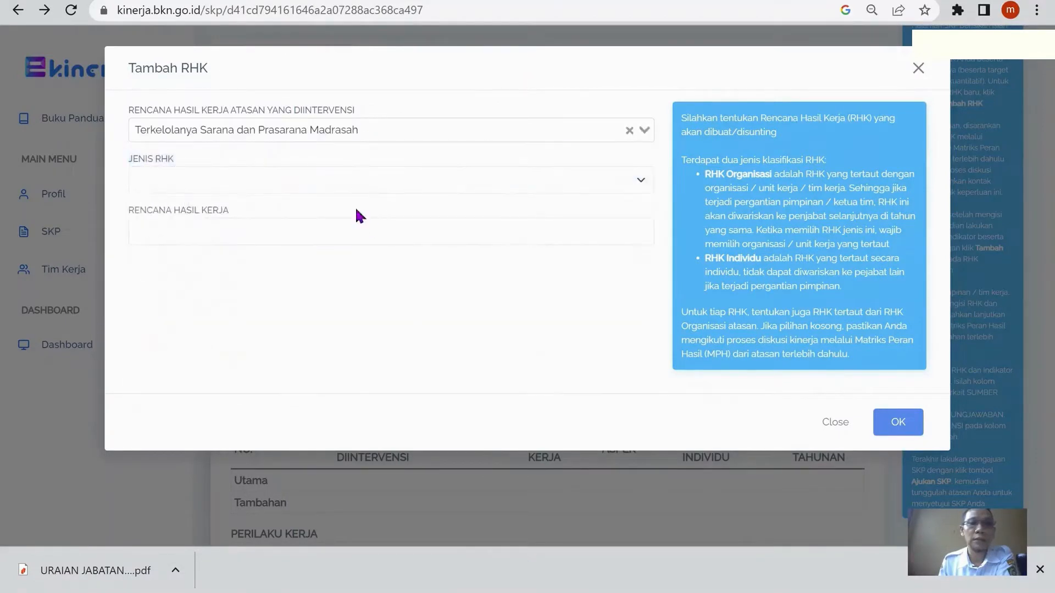
left_click(332, 181)
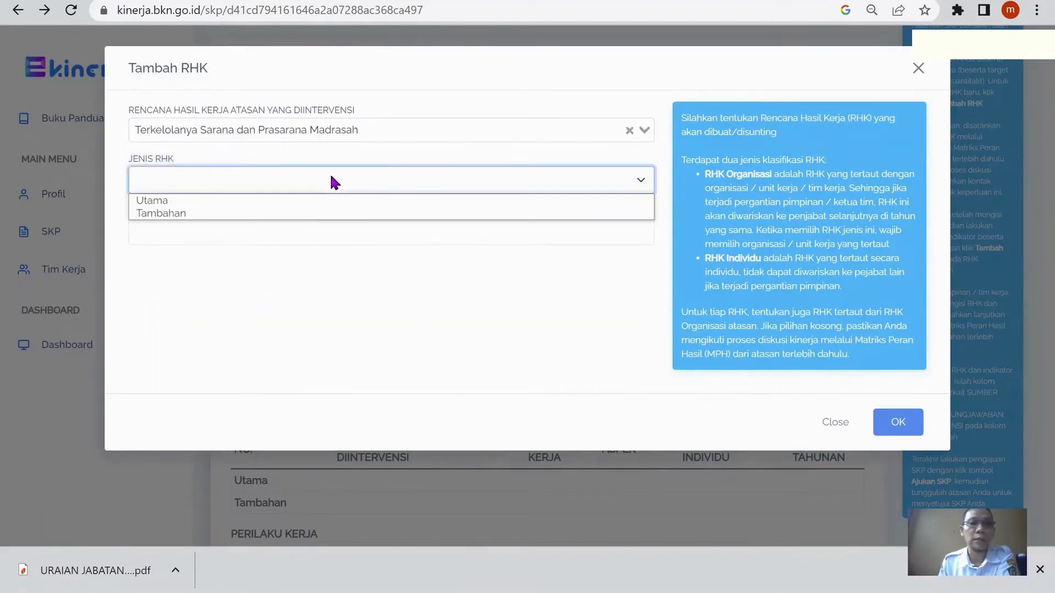
left_click(275, 201)
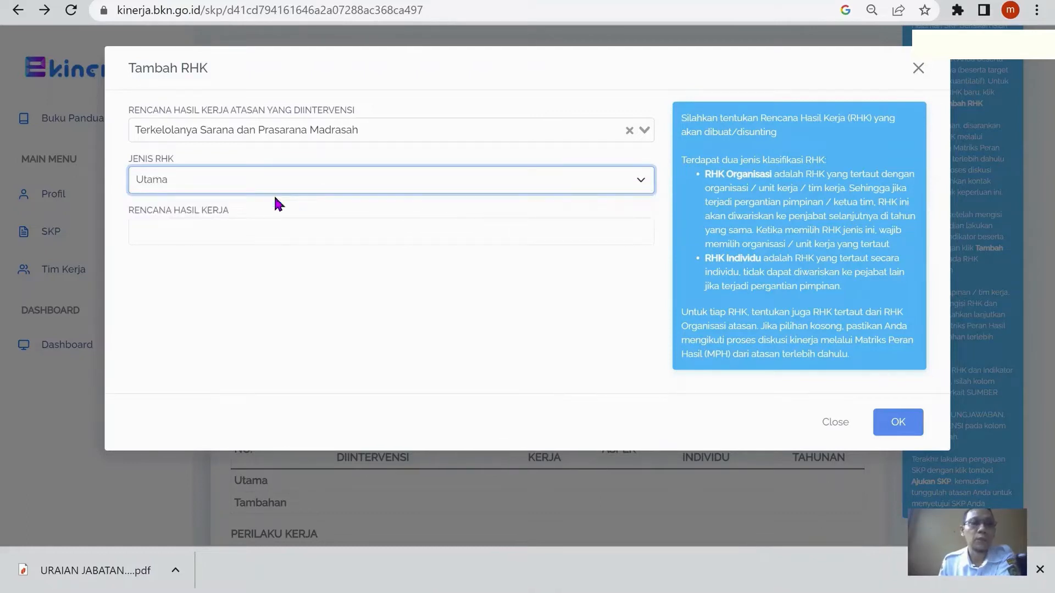
Shrink the e-Kinerja browser window so the workbook is visible beside the Tambah RHK form
left_click(308, 237)
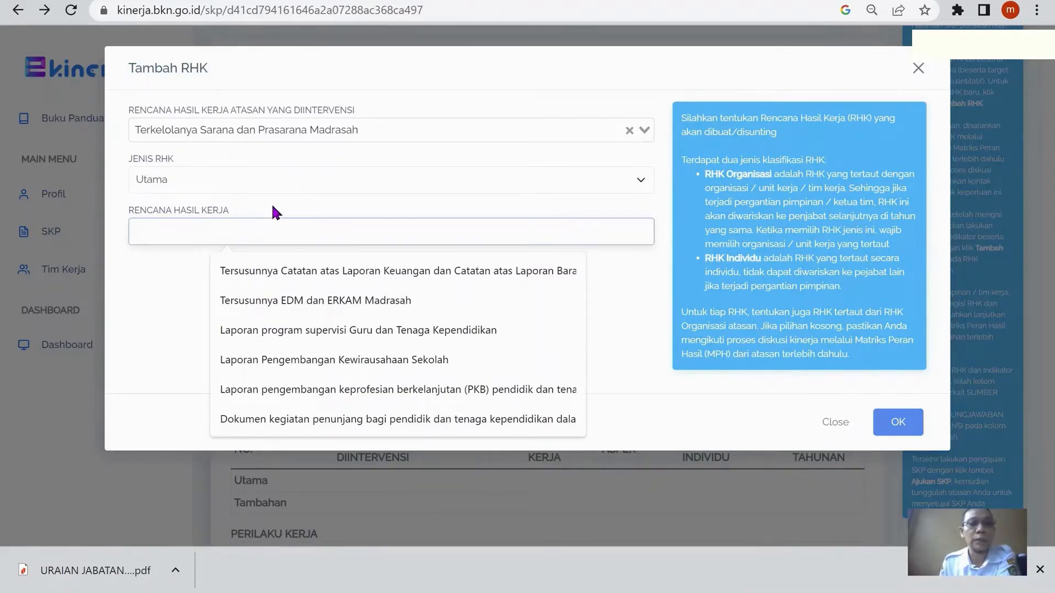
left_click(138, 316)
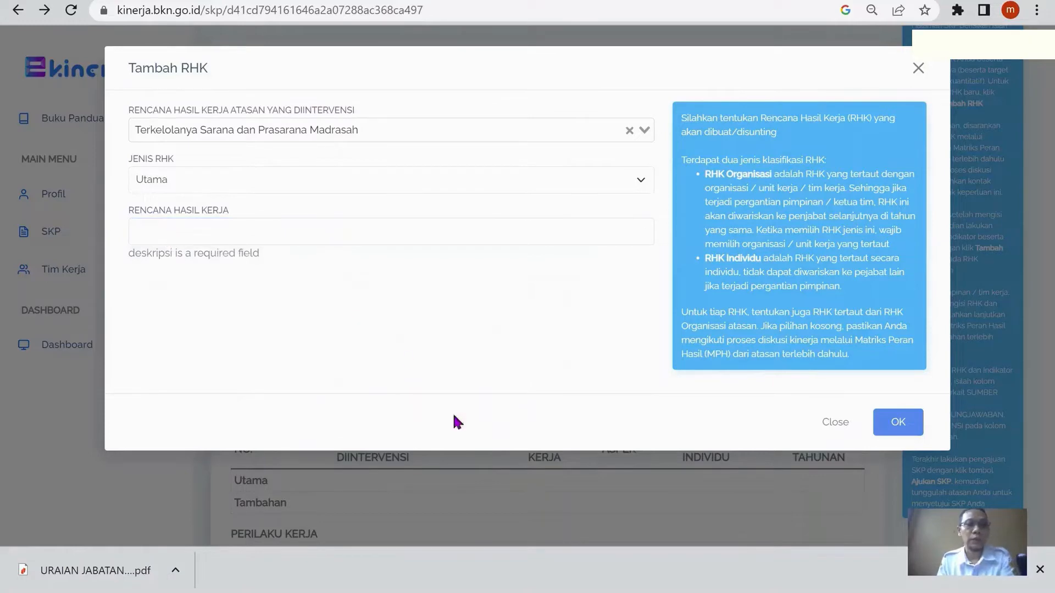
left_click(1006, 1)
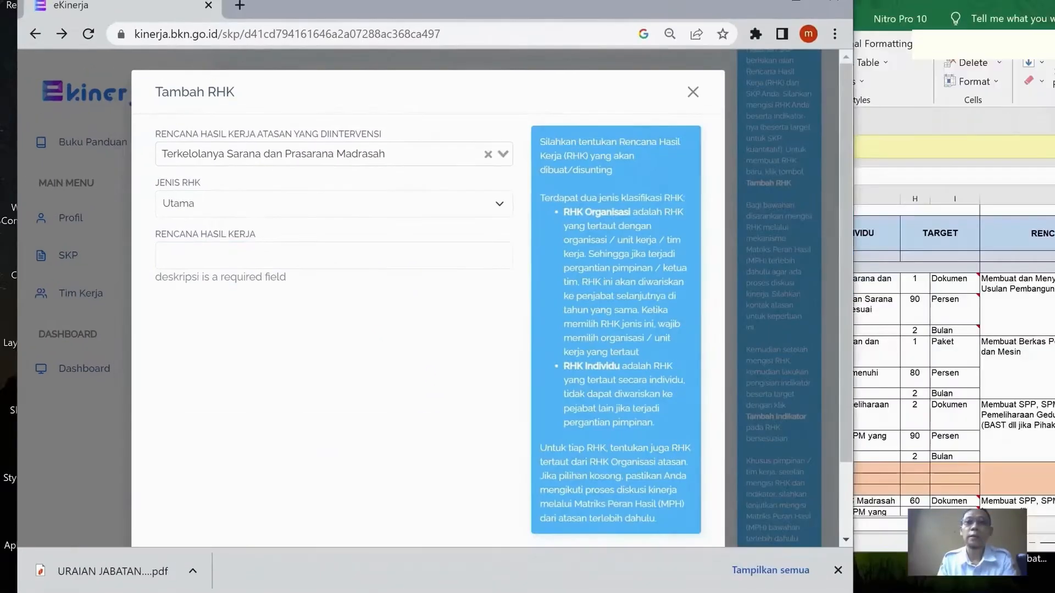
left_click_drag(635, 9, 635, 0)
Enter "Tersusunnya Dokumen Perencanaan Sarana dan Prasarana Madrasah" from workbook cell E17 as the Rencana Hasil Kerja and save the RHK
left_click(978, 281)
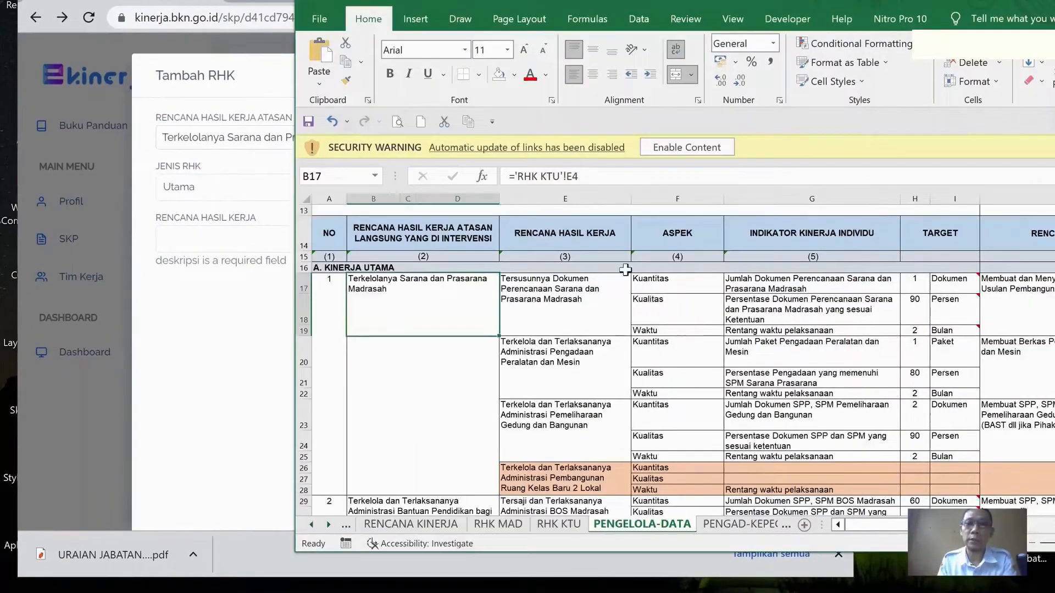
left_click(570, 298)
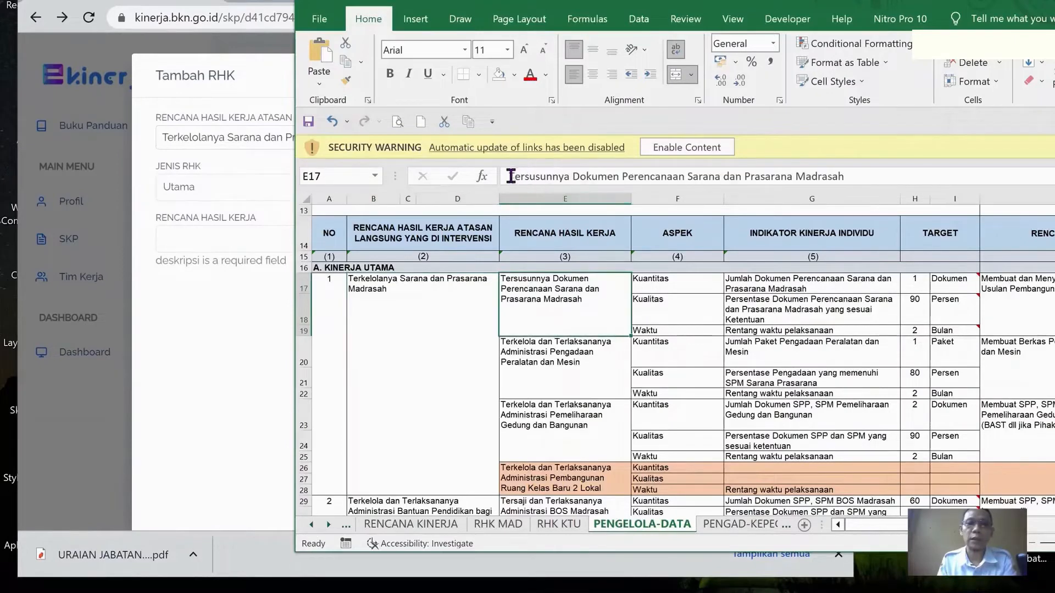
left_click_drag(508, 176, 928, 178)
key("ctrl+c")
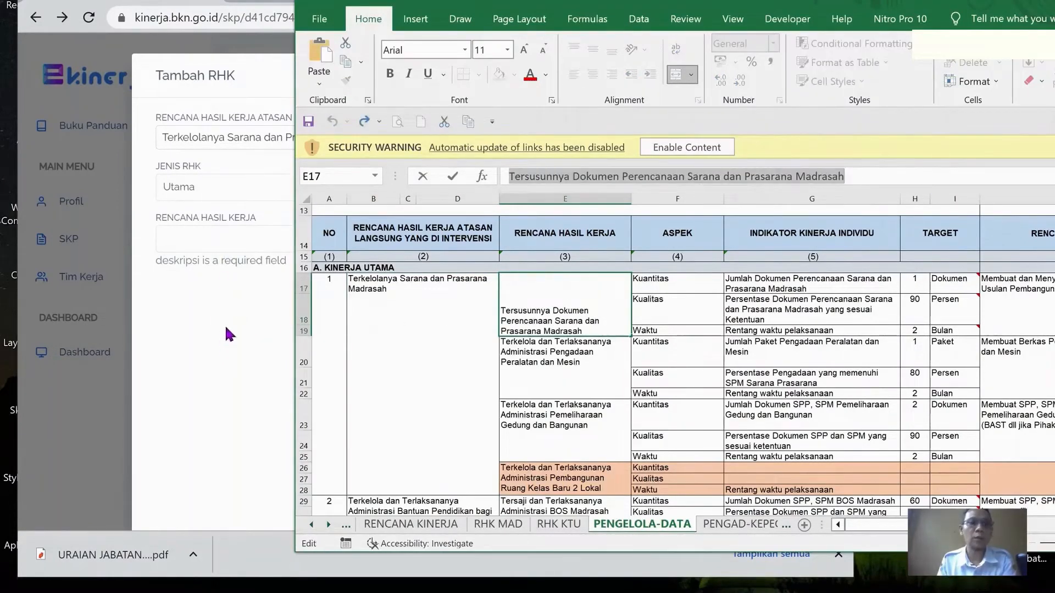
left_click(245, 243)
key("ctrl+v")
scroll(404, 374, "down", 2)
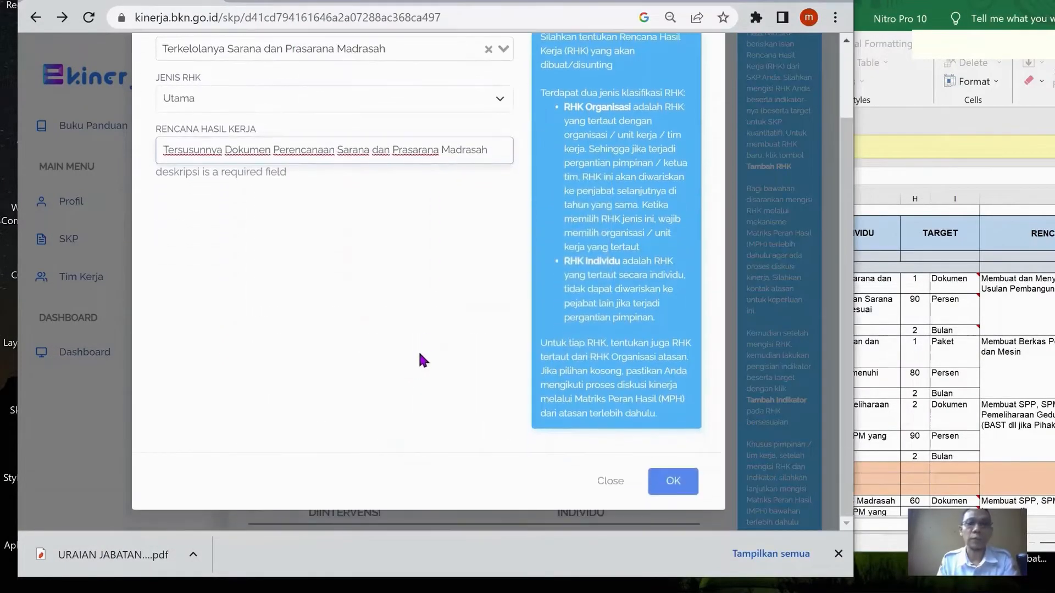
left_click(673, 481)
Open a new Tambah RHK form and choose "Terkelolanya Sarana dan Prasarana Madrasah" as the supervisor's RHK
left_click(299, 82)
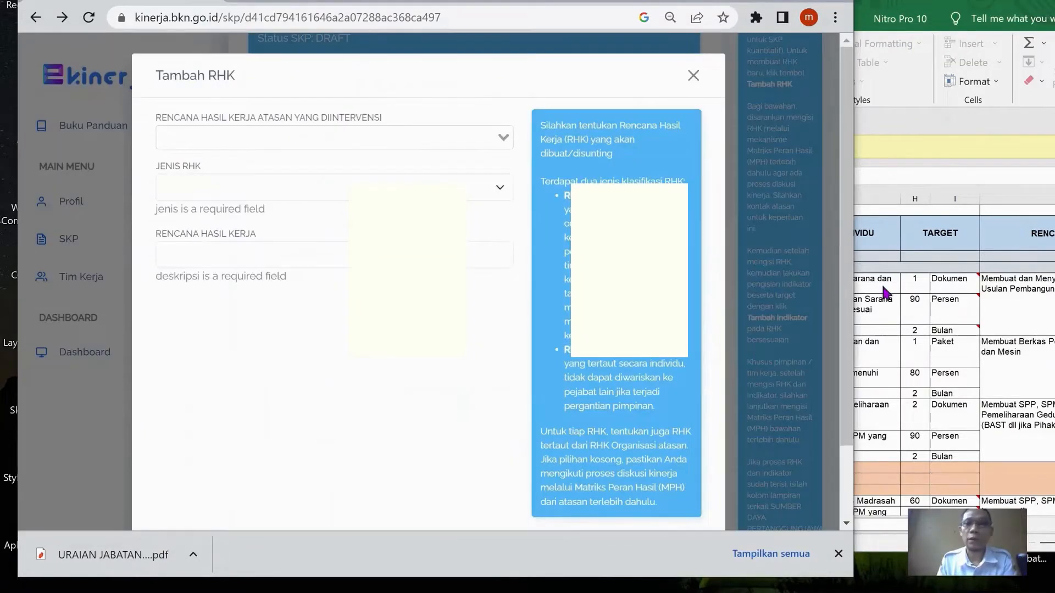
left_click(916, 297)
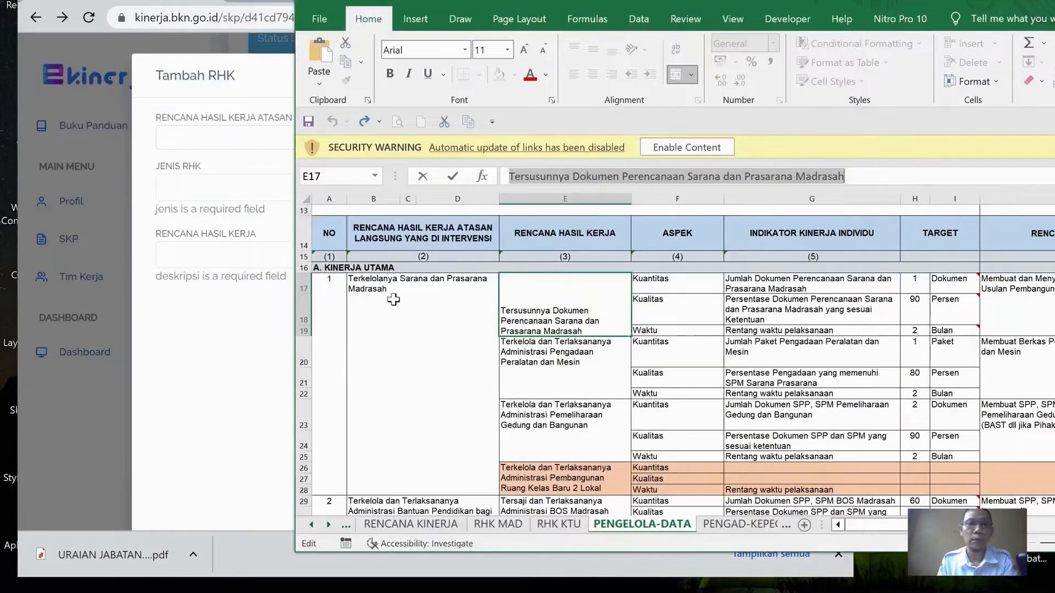
left_click(245, 137)
left_click(261, 194)
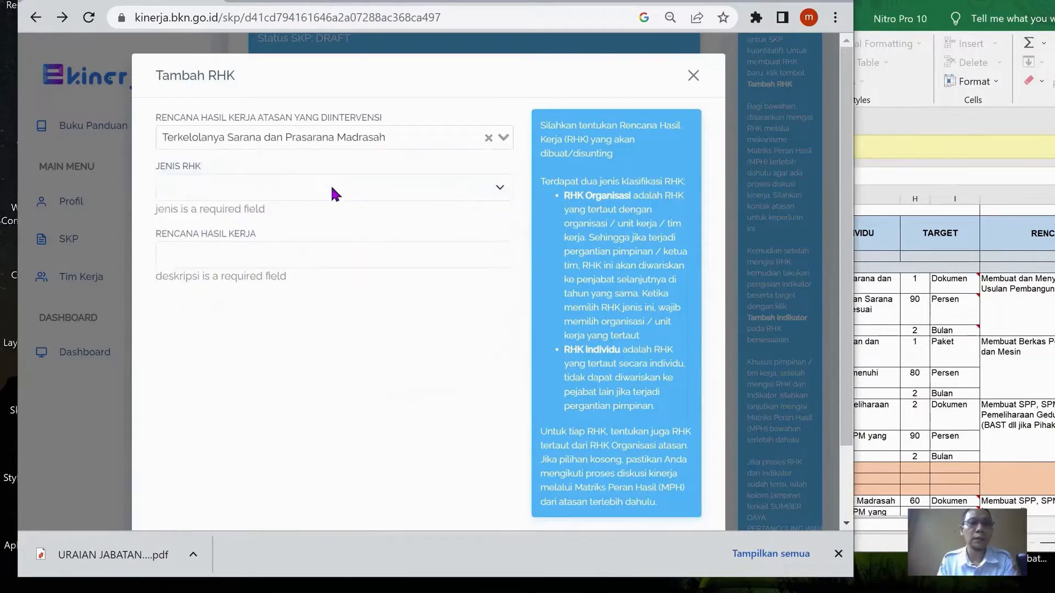
Move the workbook window to expose the Rencana Aksi column and review the action plan and quantity aspect of the first work result
left_click(906, 324)
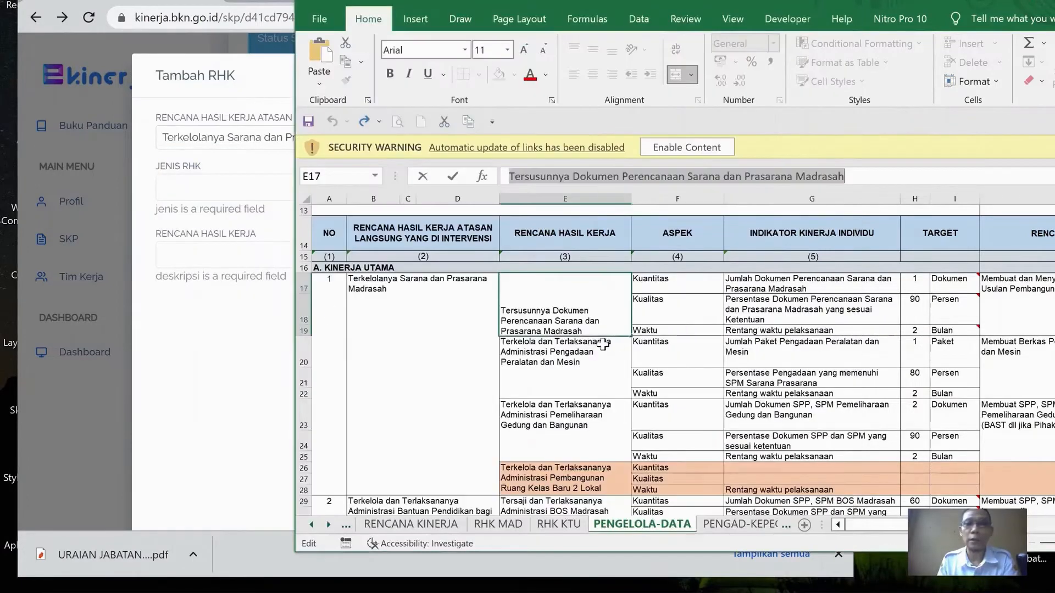
left_click(614, 344)
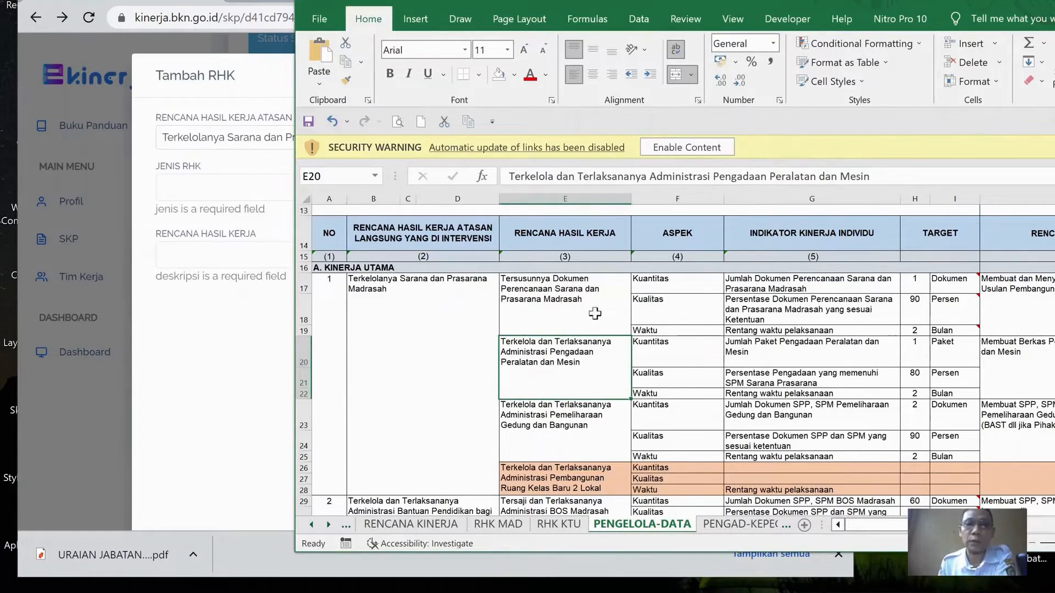
left_click_drag(813, 2, 663, 4)
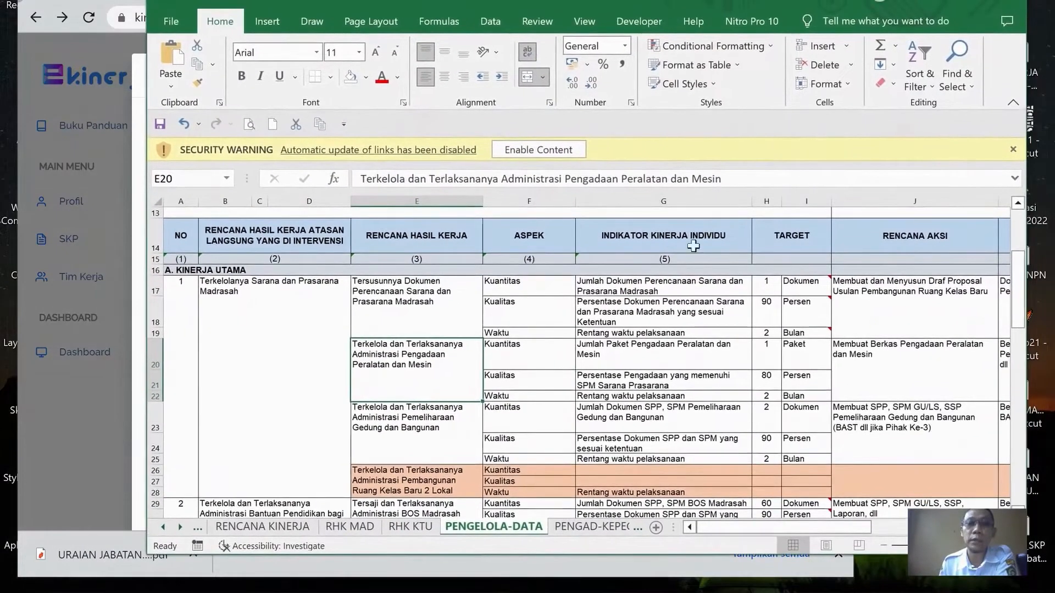
left_click(896, 302)
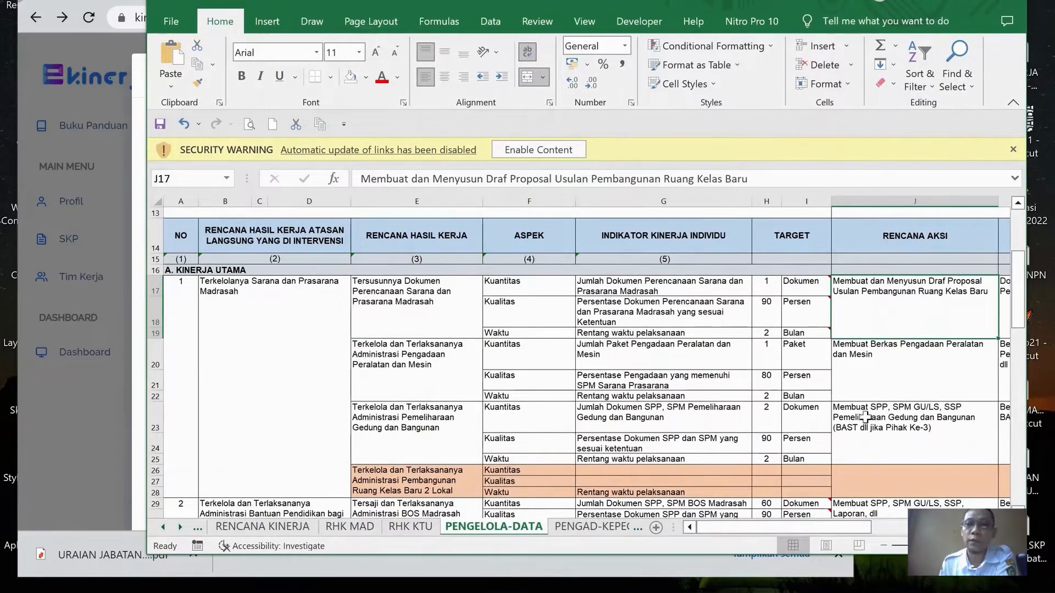
left_click_drag(766, 522, 730, 547)
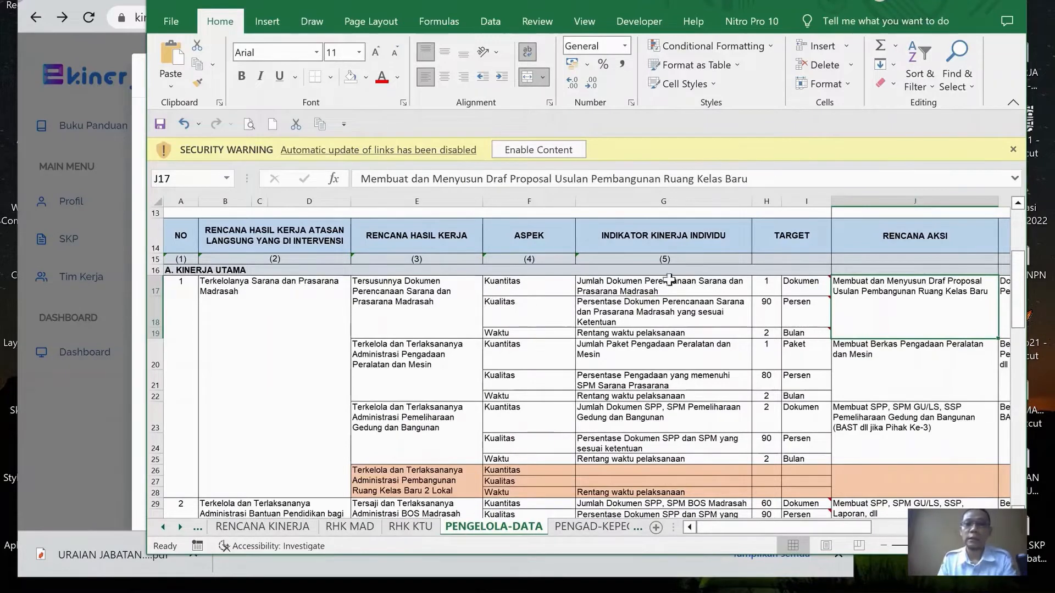
left_click(560, 287)
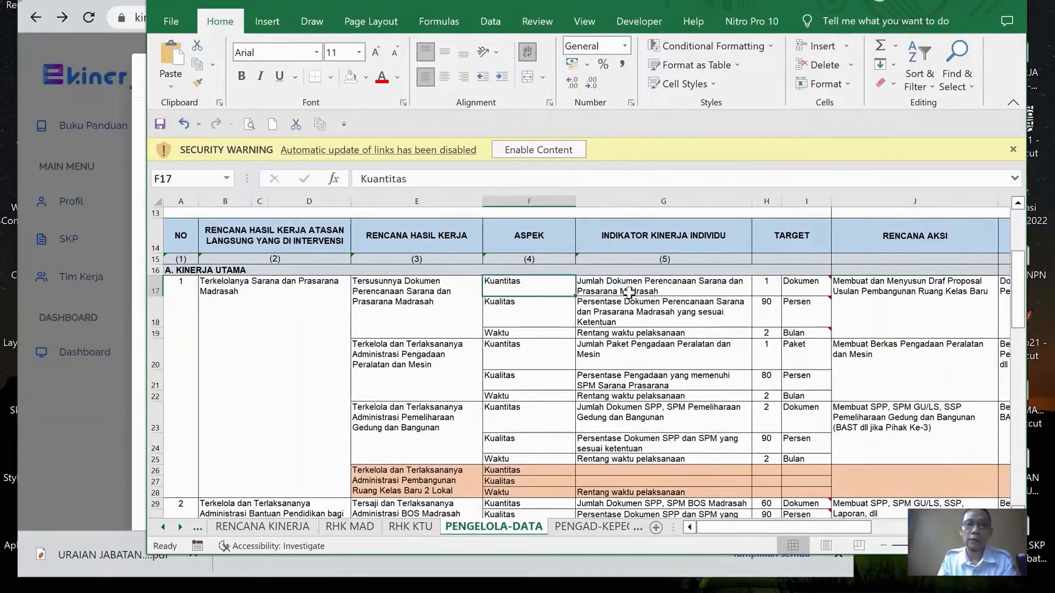
Add a Tambahan RHK under "Terkelolanya Sarana dan Prasarana Madrasah" using cell E20's text "Terkelola dan Terlaksananya Administrasi Pengadaan Peralatan dan Mesin"
left_click(431, 359)
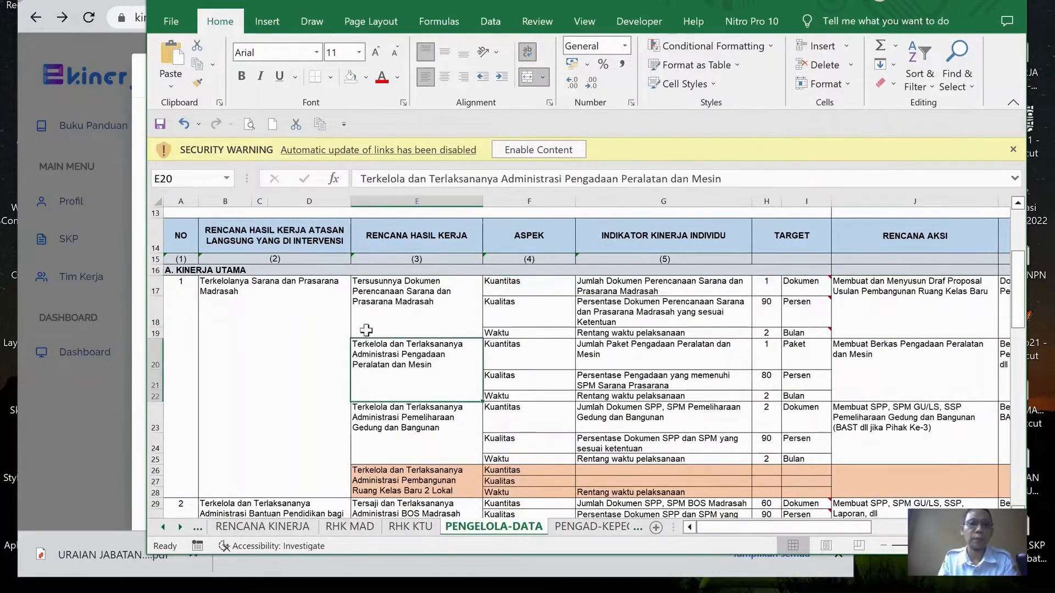
left_click_drag(358, 179, 798, 199)
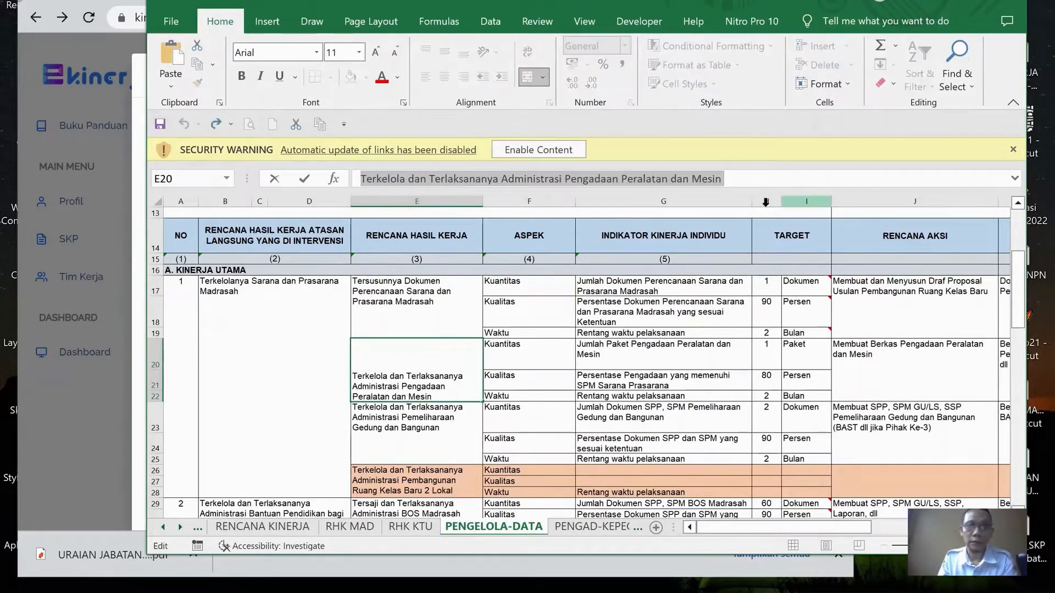
key("alt+Tab")
left_click(382, 139)
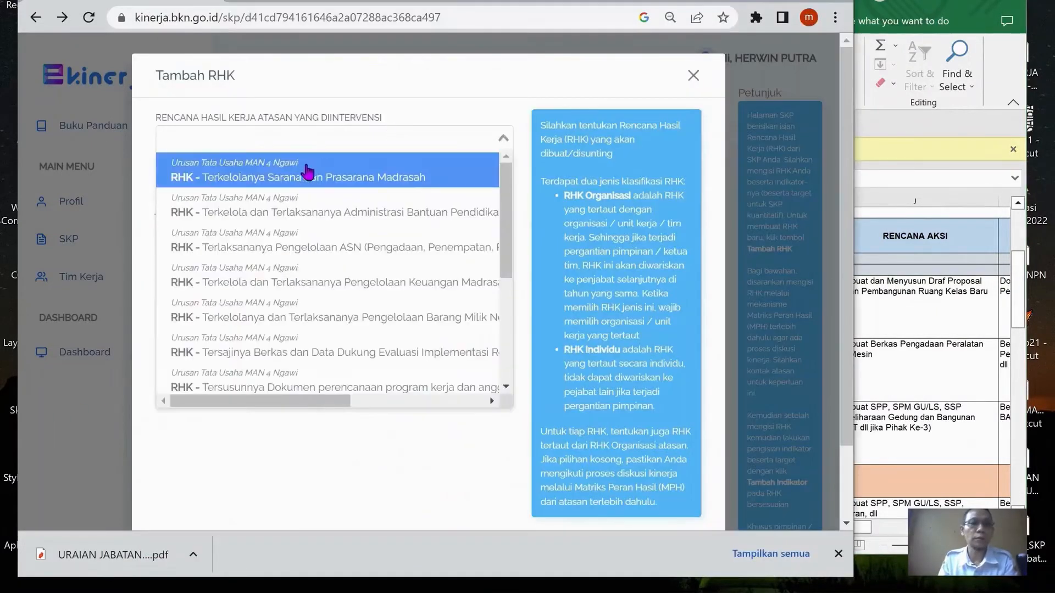
left_click(306, 172)
left_click(310, 195)
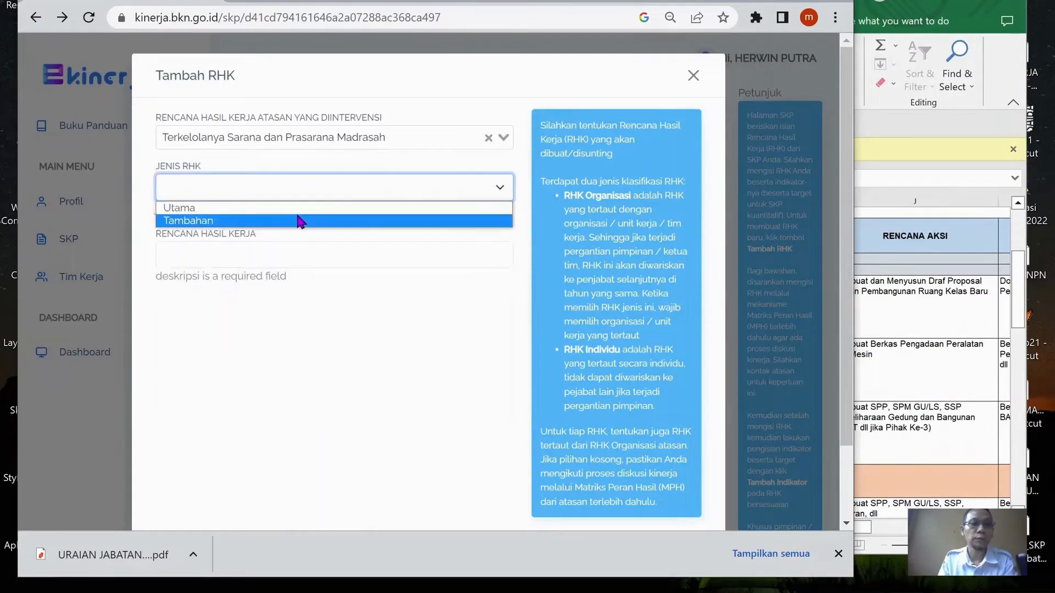
left_click(301, 219)
left_click(315, 242)
key("ctrl+v")
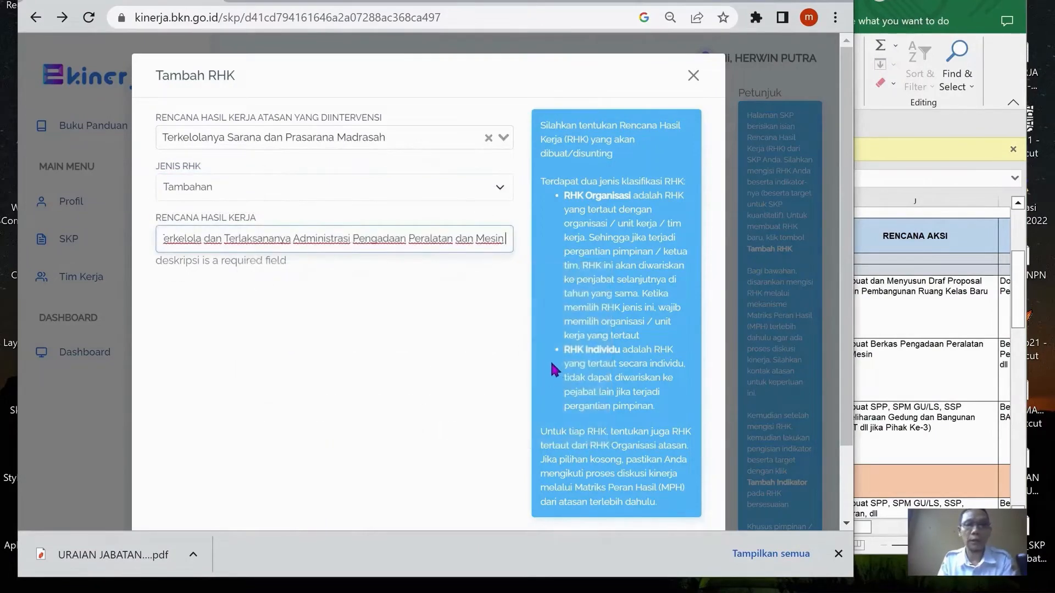
scroll(549, 369, "down", 3)
left_click(673, 482)
Add a Utama RHK under "Terkelolanya Sarana dan Prasarana Madrasah" using cell E23's text "Terkelola dan Terlaksananya Administrasi Pemeliharaan Gedung dan Bangunan"
key("alt+Tab")
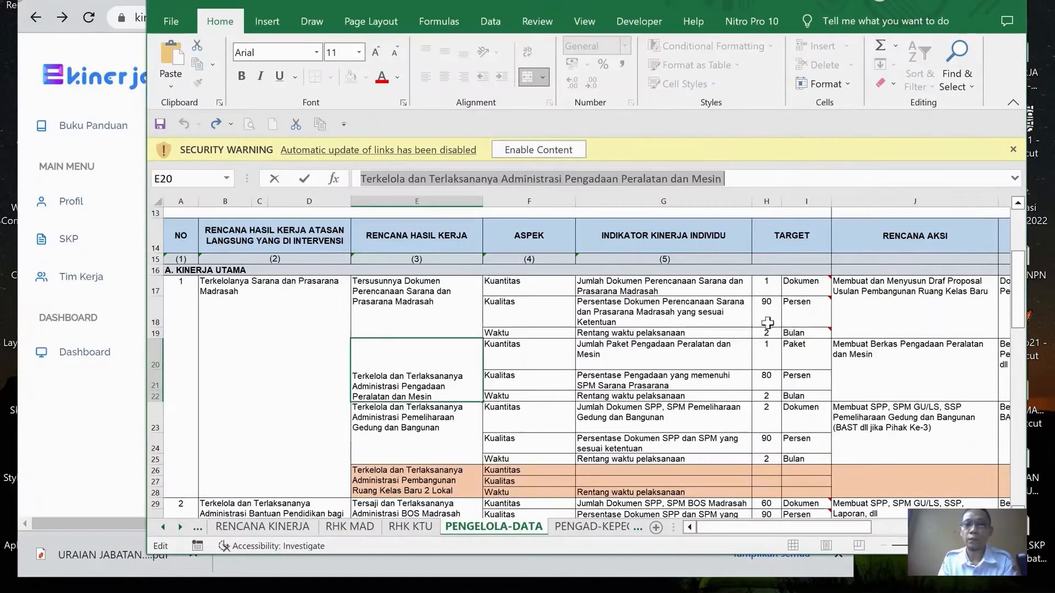
left_click(425, 440)
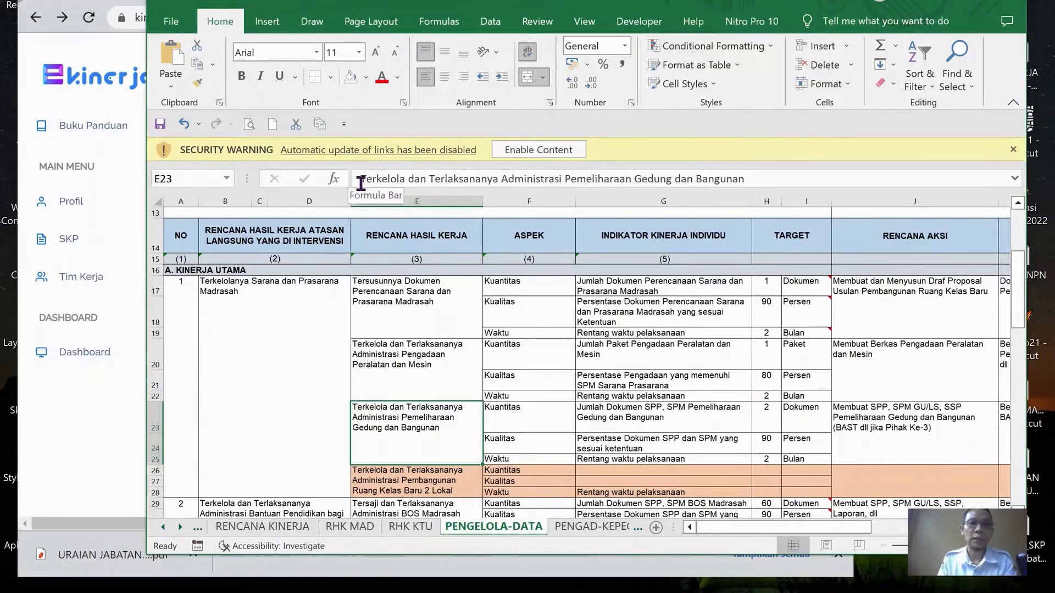
left_click_drag(361, 179, 787, 172)
key("alt+Tab")
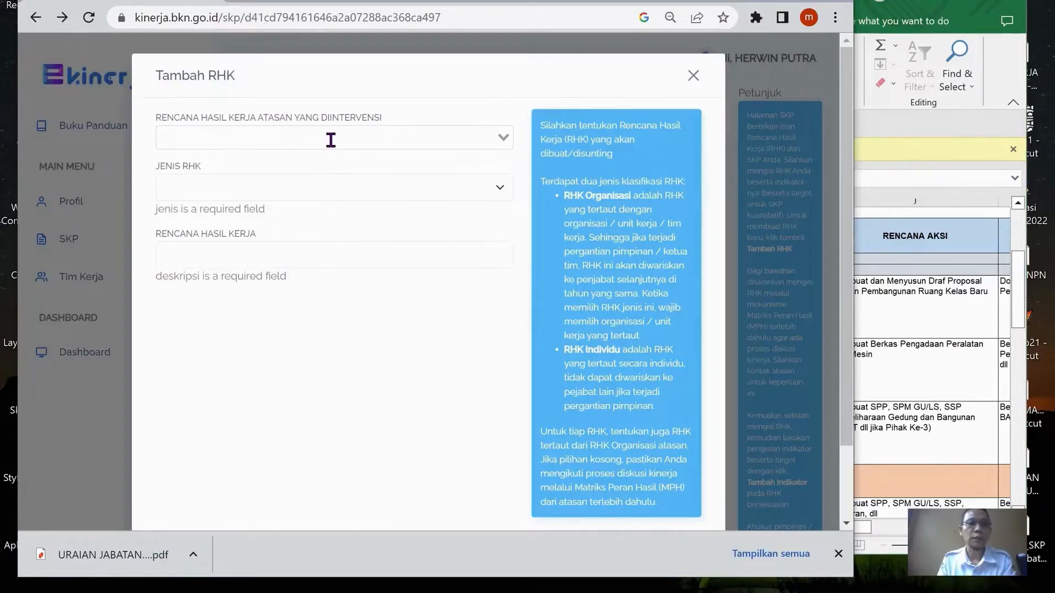
left_click(330, 141)
left_click(275, 171)
left_click(278, 190)
left_click(274, 205)
left_click(313, 238)
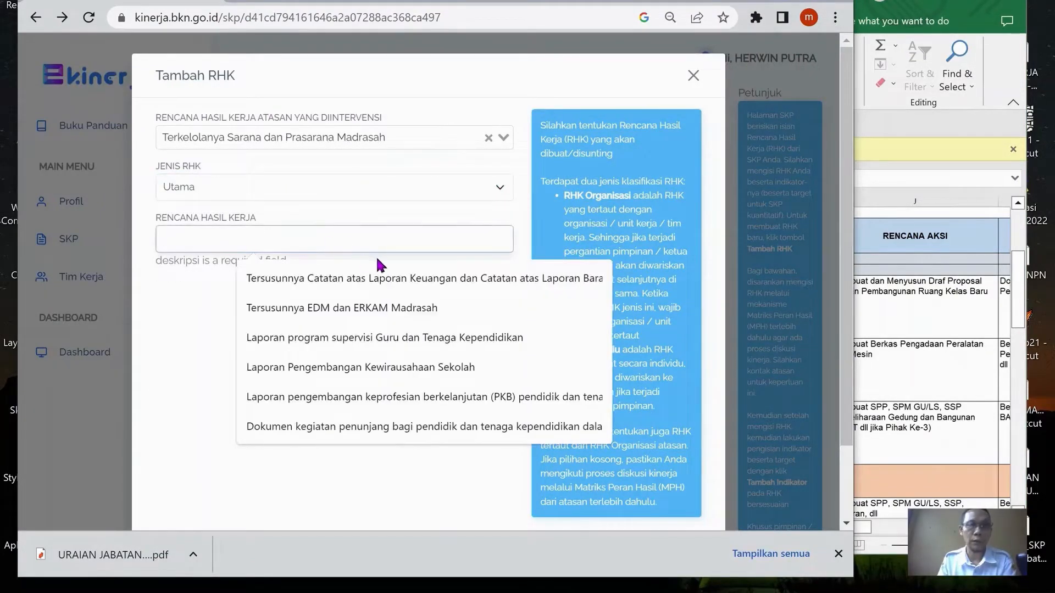
key("ctrl+v")
scroll(642, 416, "down", 3)
Examine the supervisor's second RHK on the PENGELOLA-DATA sheet, with its work results, action plans and supporting evidence
key("alt+Tab")
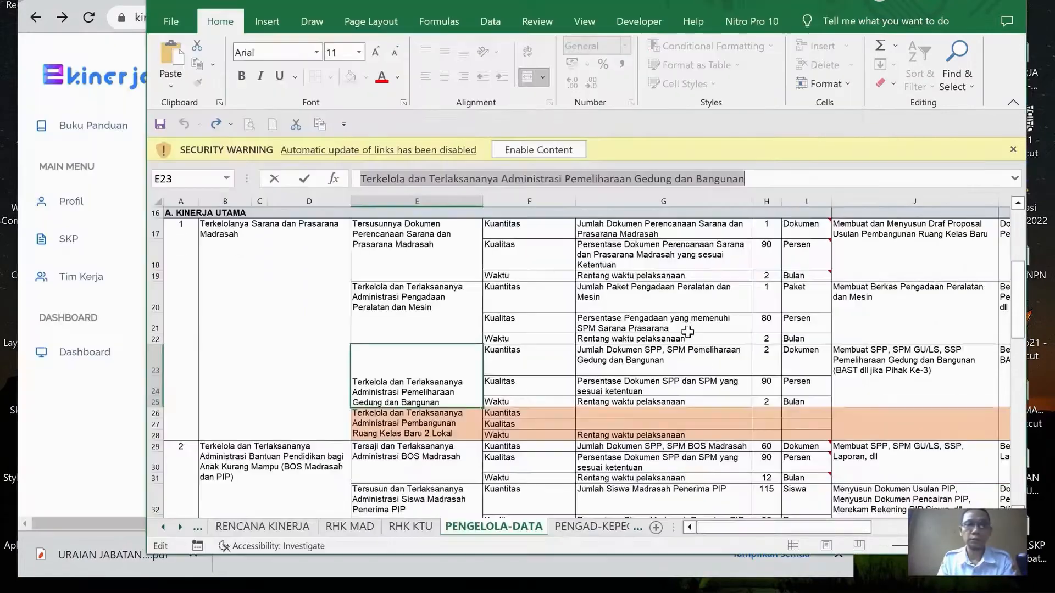
left_click(306, 281)
scroll(442, 322, "down", 3)
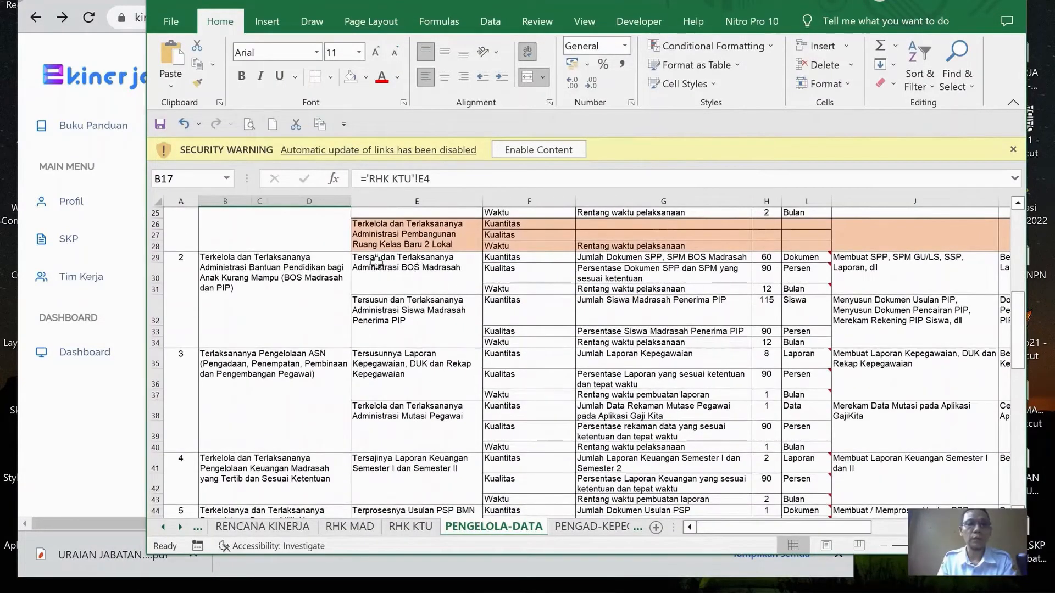
left_click(237, 289)
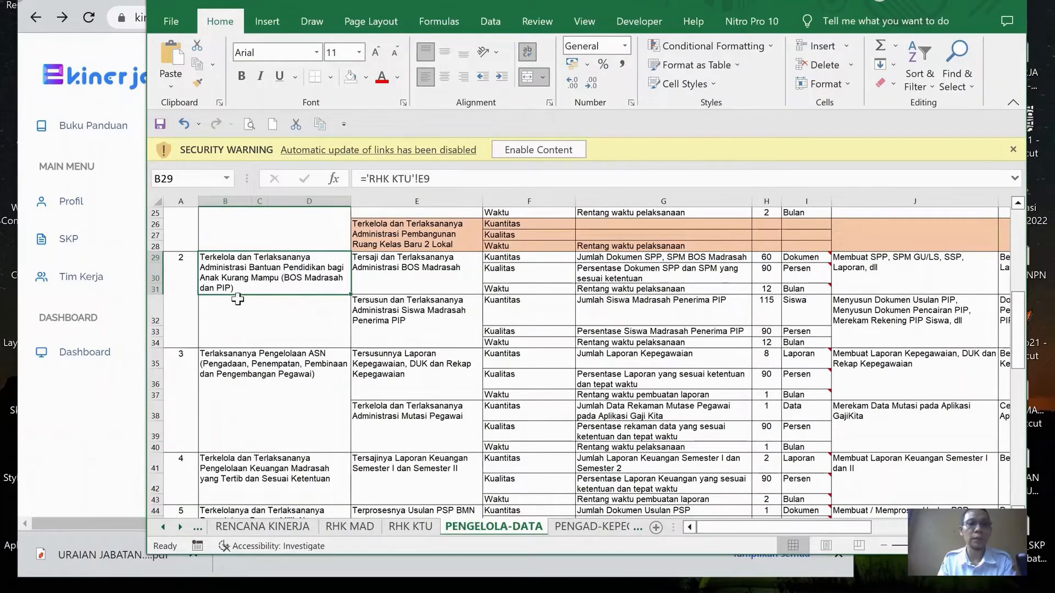
left_click(391, 278)
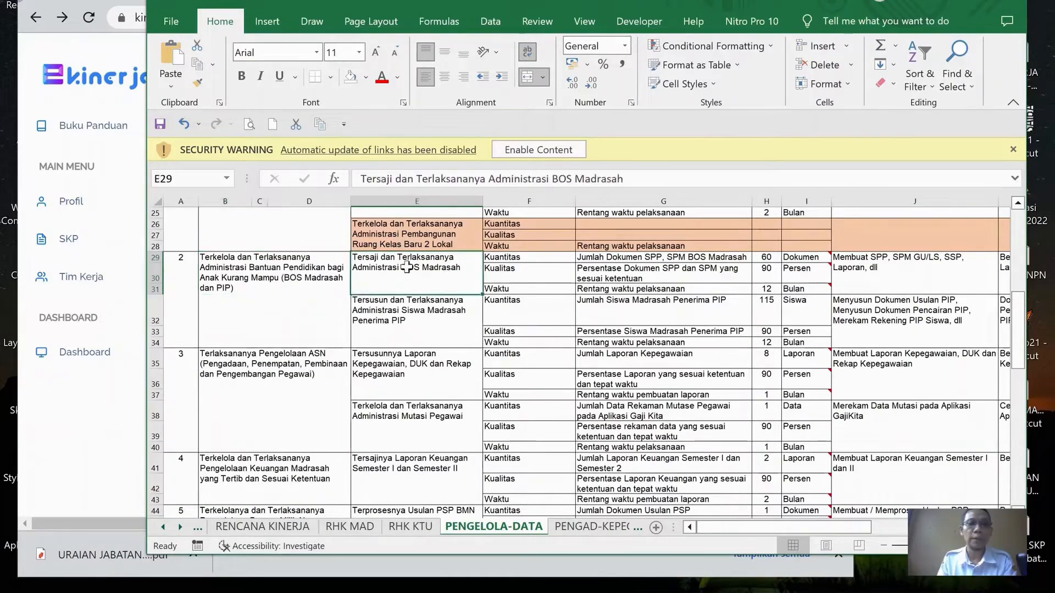
mouse_move(598, 8)
left_mouse_down()
mouse_move(617, 19)
mouse_move(592, 18)
left_mouse_up()
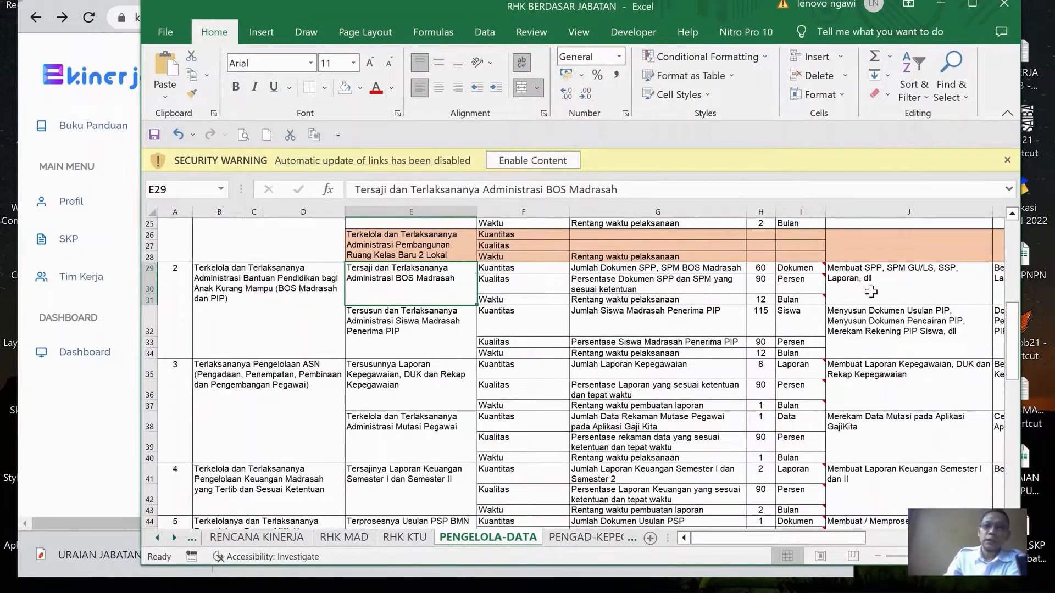
left_click_drag(826, 537, 891, 540)
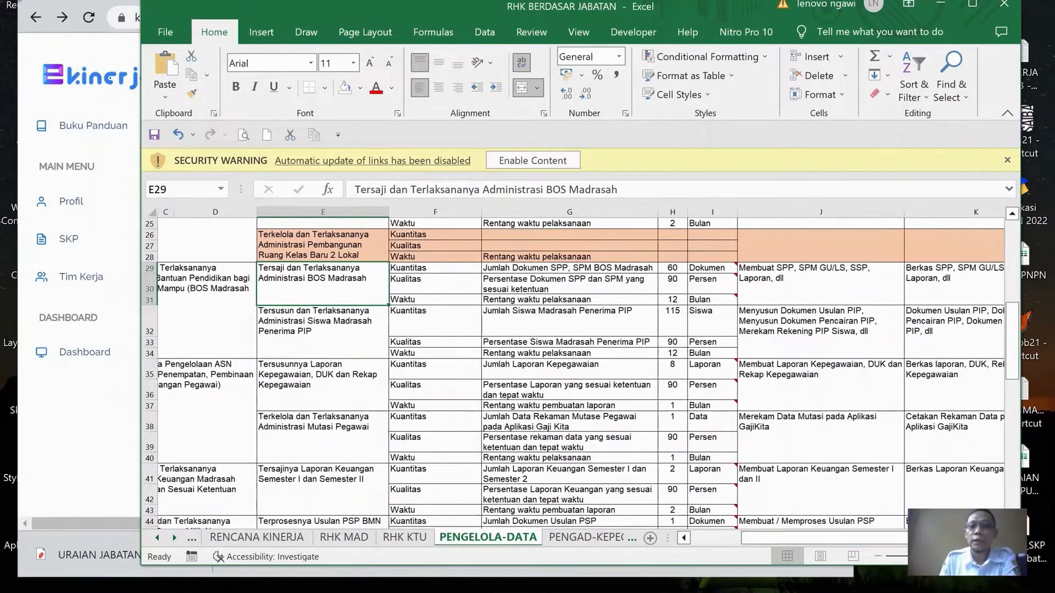
left_click(998, 538)
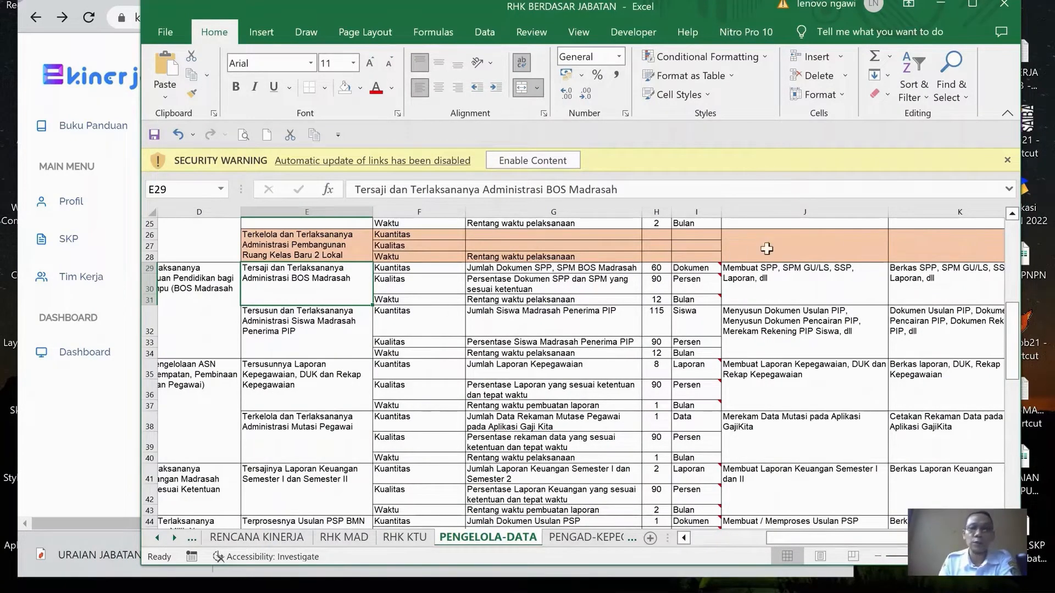
left_click(813, 279)
scroll(815, 276, "up", 7)
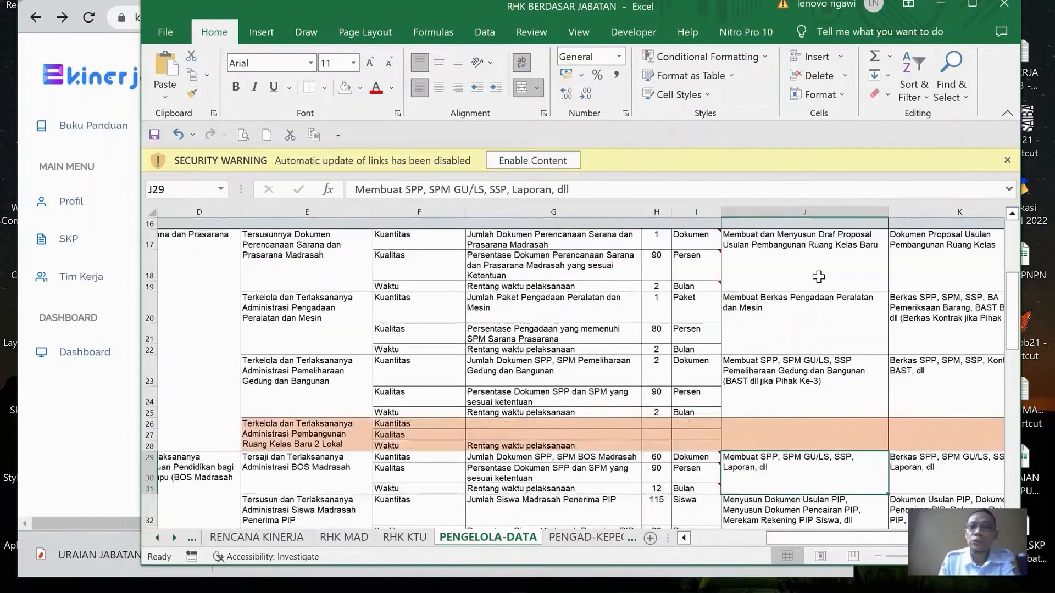
scroll(824, 279, "down", 5)
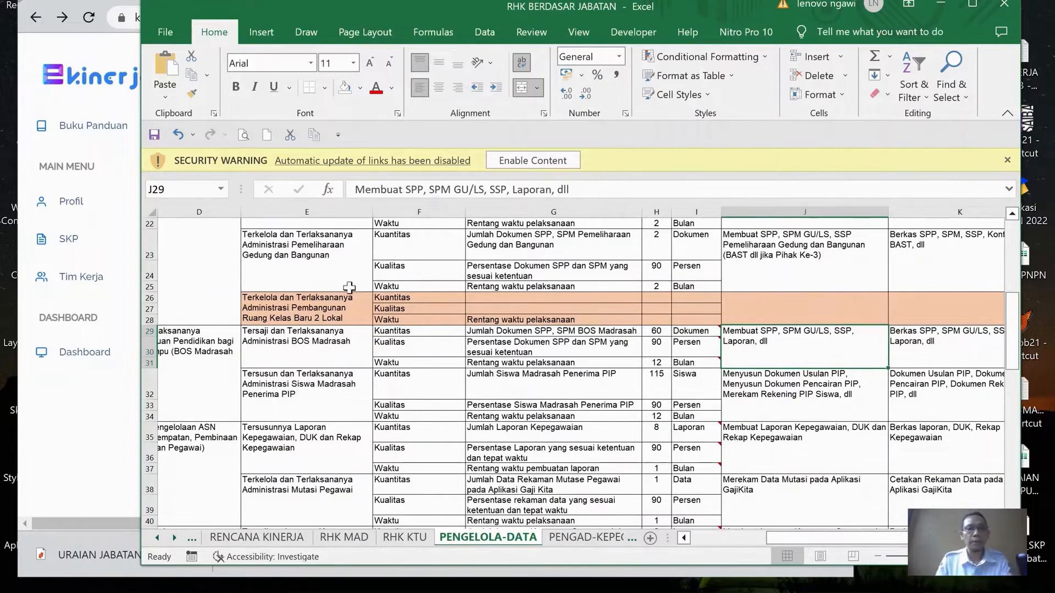
Copy cell E29's text "Tersaji dan Terlaksananya Administrasi BOS Madrasah", check its supervisor RHK in B29, and reposition the workbook window
left_click(362, 336)
left_click_drag(355, 189, 462, 189)
left_click_drag(572, 178, 618, 188)
key("ctrl+c")
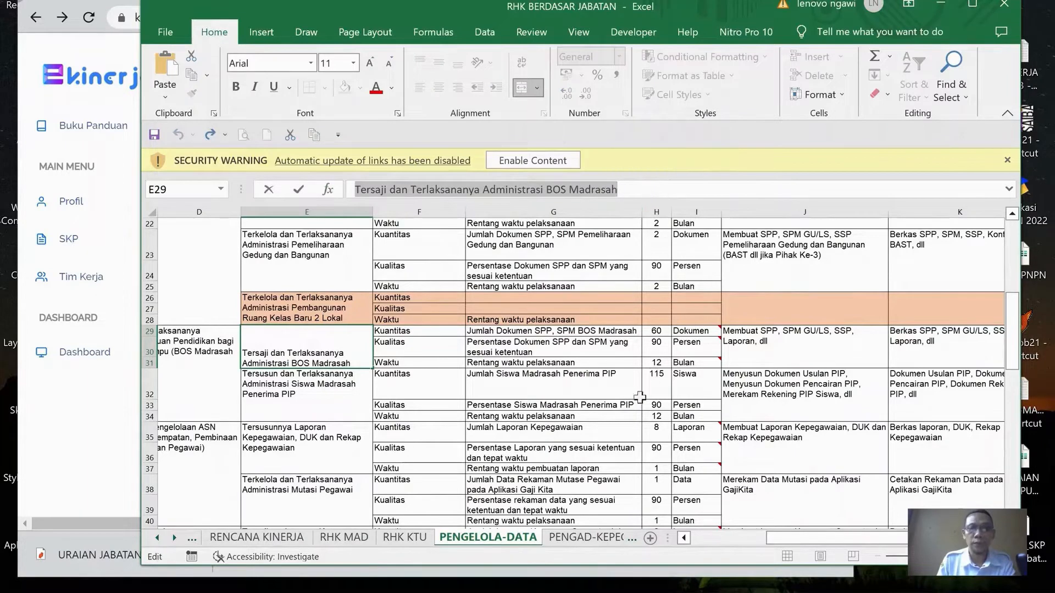
left_click_drag(849, 536, 766, 537)
left_click(236, 360)
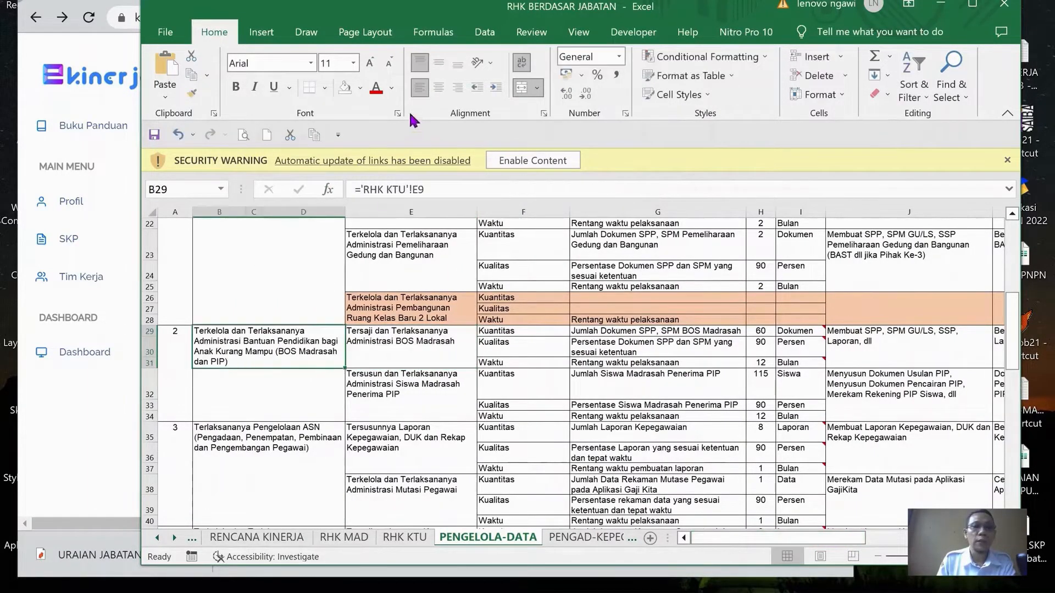
left_click_drag(449, 3, 467, 9)
left_click_drag(467, 9, 471, 13)
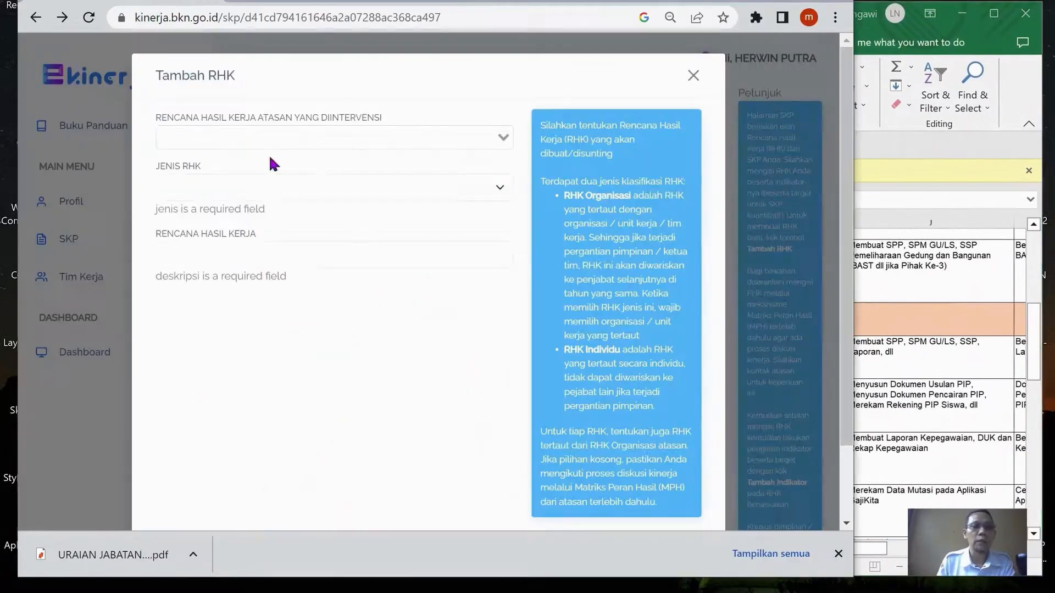
In e-Kinerja, add a Utama RHK "Tersaji dan Terlaksananya Administrasi BOS Madrasah" under the supervisor's Administrasi Bantuan Pendidikan (BOS Madrasah dan PIP) RHK
left_click(287, 141)
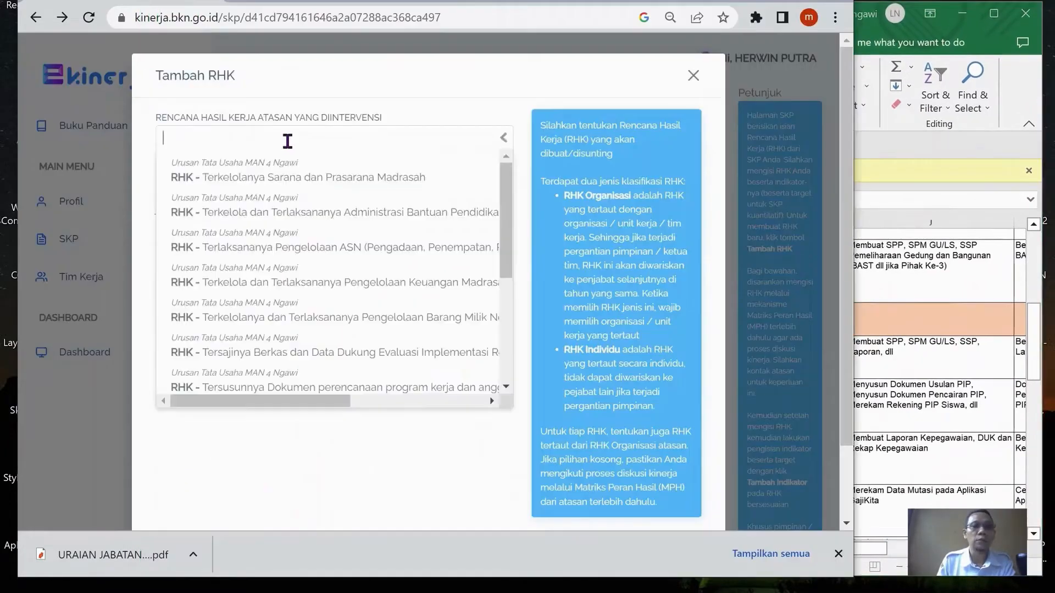
left_click(282, 213)
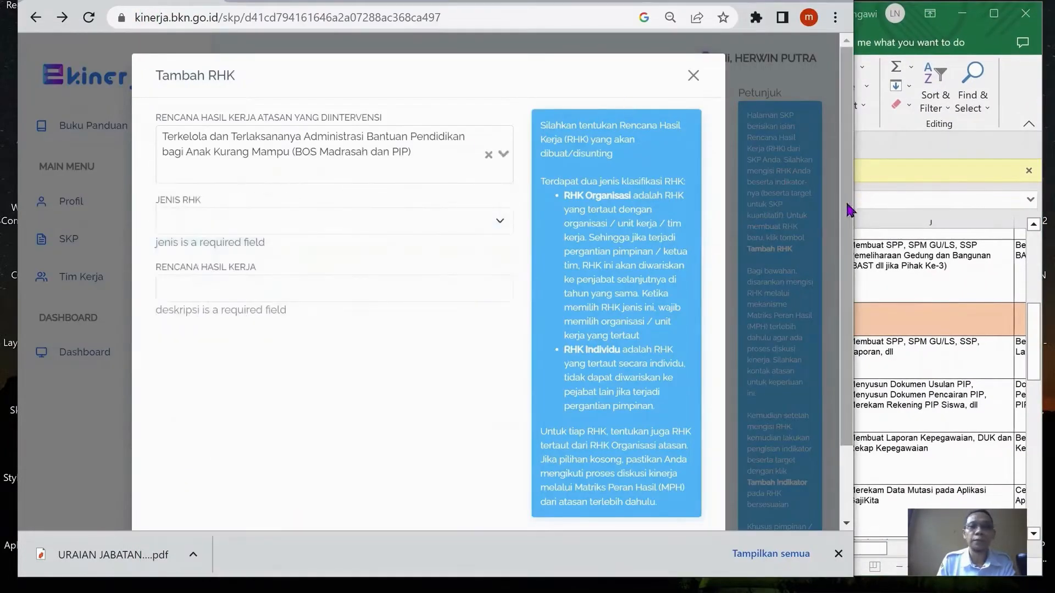
left_click(379, 220)
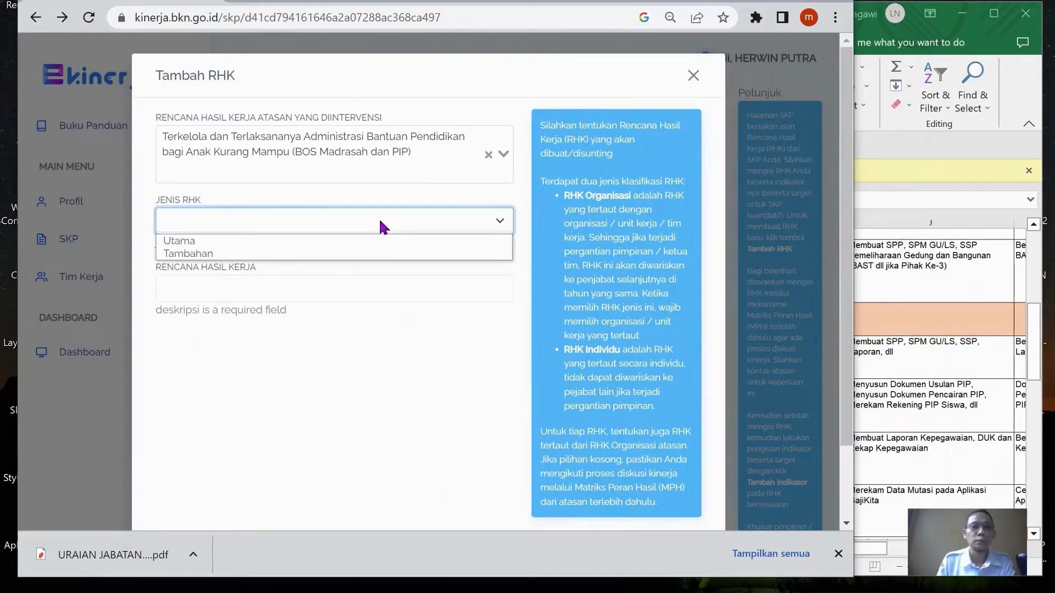
left_click(348, 245)
left_click(340, 226)
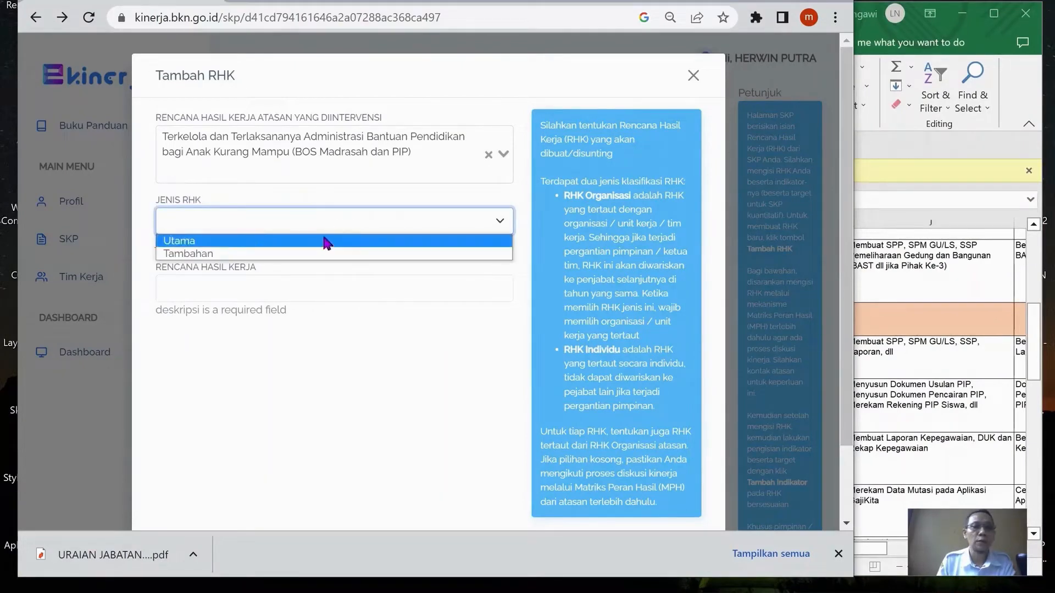
left_click(325, 239)
left_click(303, 268)
key("ctrl+v")
scroll(632, 385, "down", 2)
In the Excel workbook, copy cell E32's text "Tersusun dan Terlaksananya Administrasi Siswa Madrasah Penerima PIP"
key("alt+Tab")
left_click(400, 358)
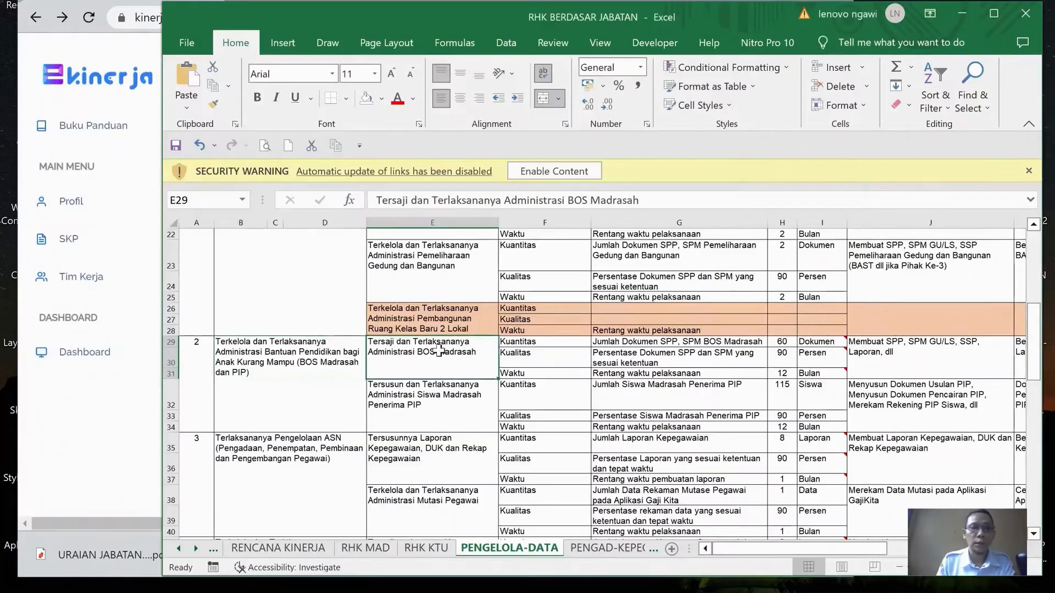
left_click(402, 404)
left_click_drag(372, 199, 771, 197)
key("ctrl+c")
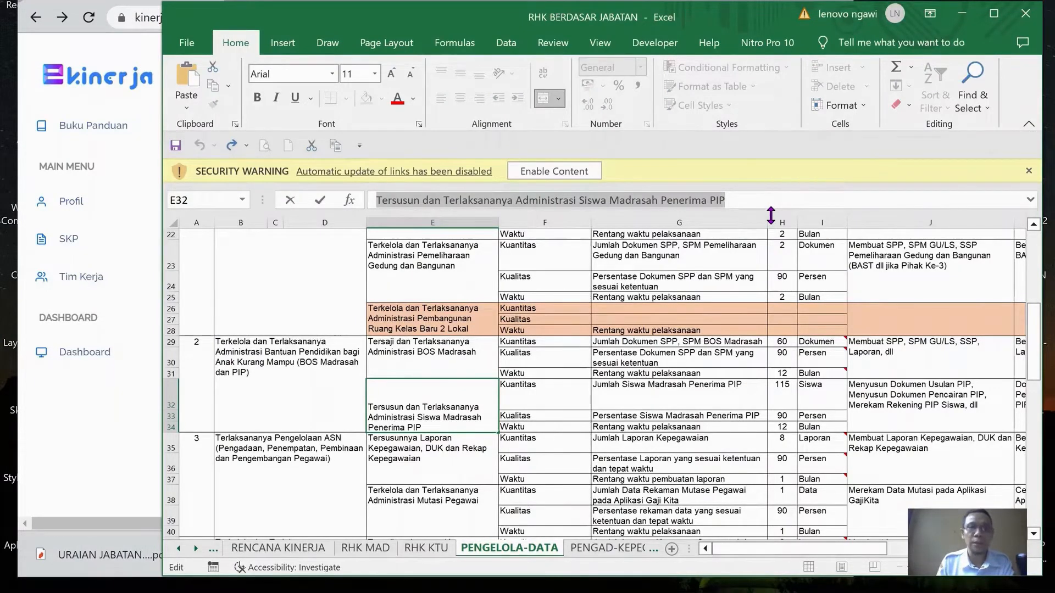
key("Return")
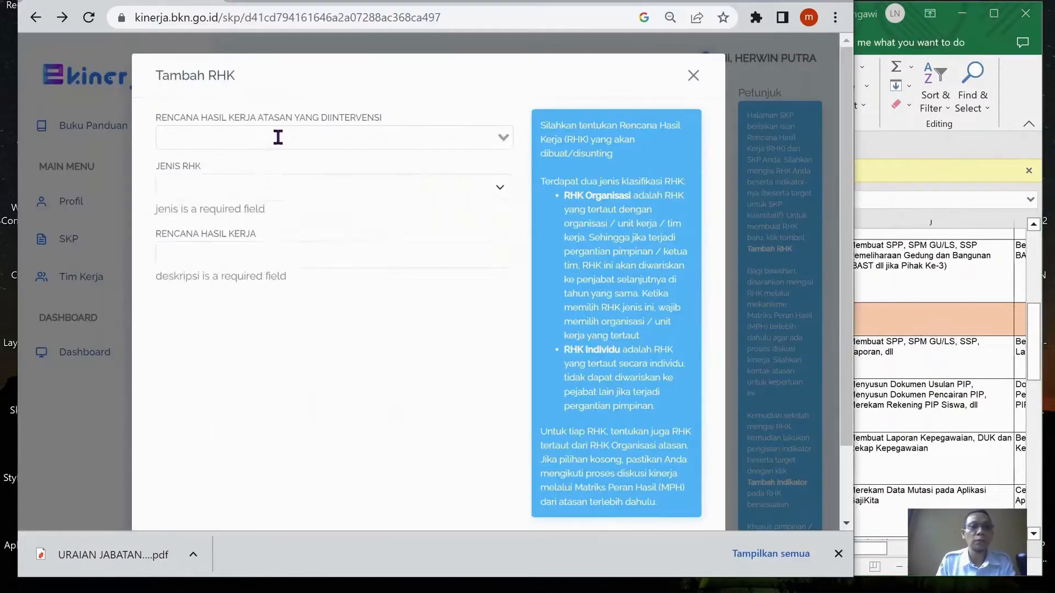
In e-Kinerja, add a Utama RHK with the copied Siswa Madrasah Penerima PIP text under the supervisor's Administrasi Bantuan Pendidikan (BOS Madrasah dan PIP) RHK
left_click(276, 137)
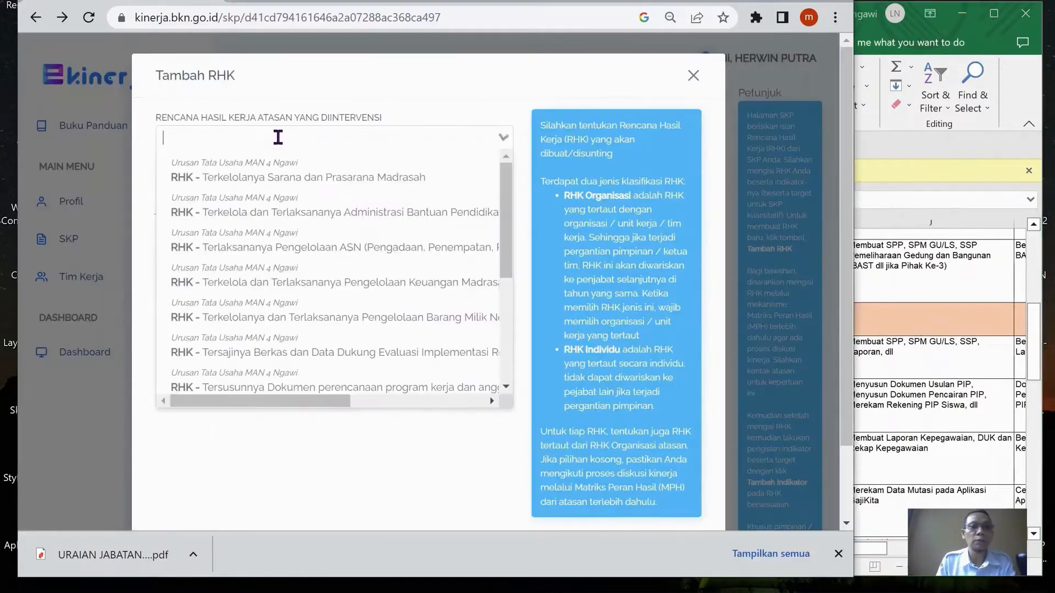
left_click(309, 218)
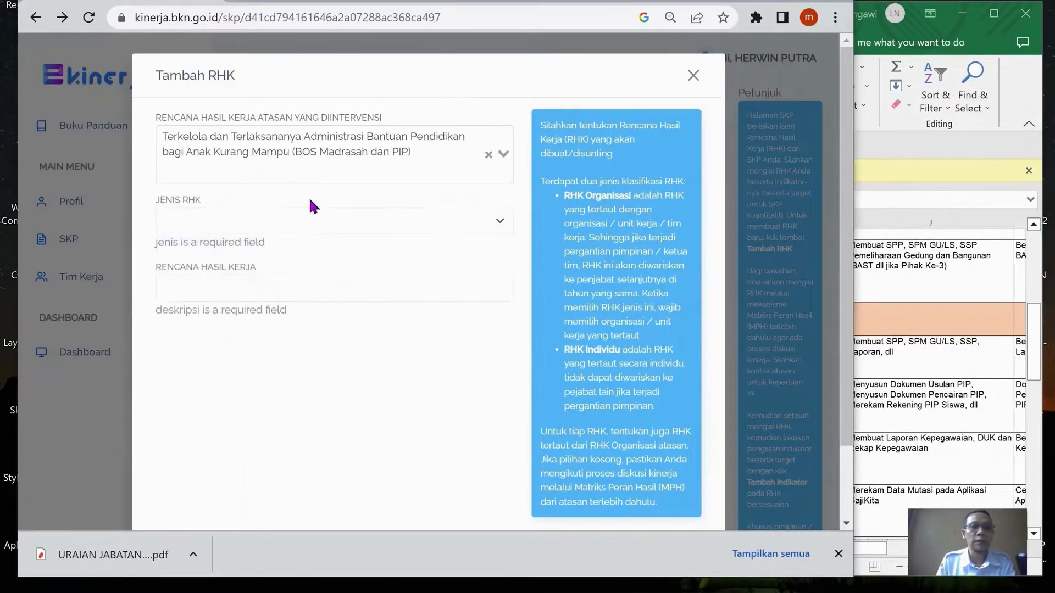
left_click(307, 220)
left_click(298, 237)
left_click(295, 273)
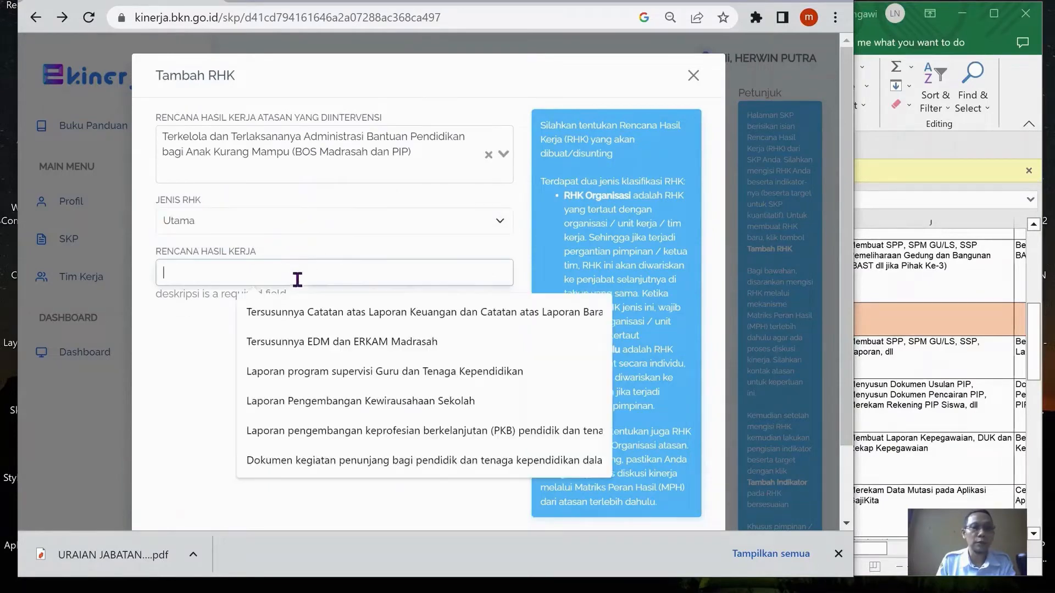
key("ctrl+v")
scroll(602, 347, "down", 2)
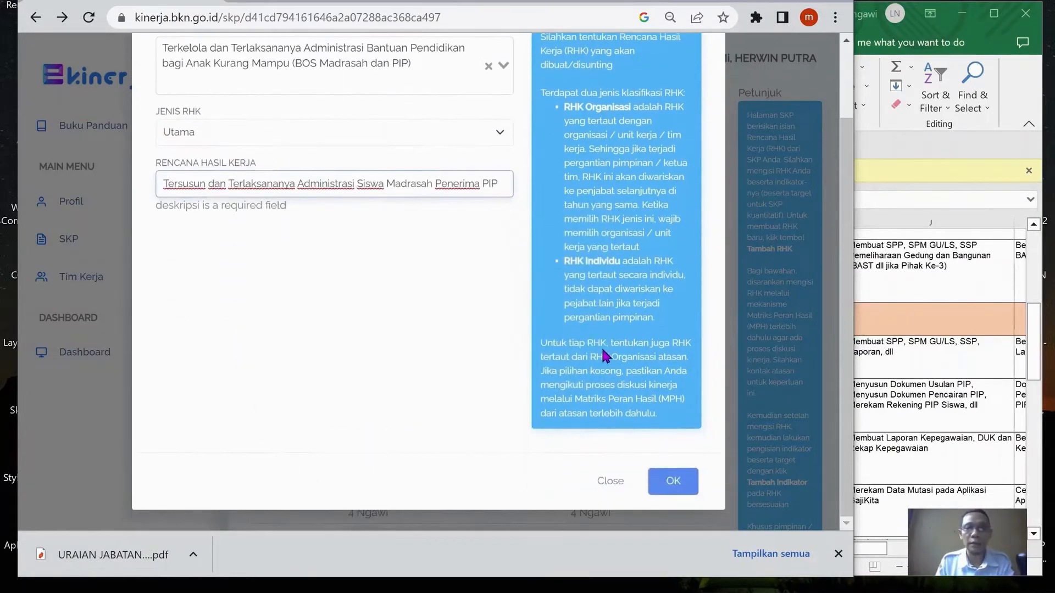
left_click(680, 489)
In the workbook, review the supervisor's third RHK and its action plan, and copy cell E35's text "Tersusunnya Laporan Kepegawaian, DUK dan Rekap Kepegawaian"
scroll(661, 378, "down", 3)
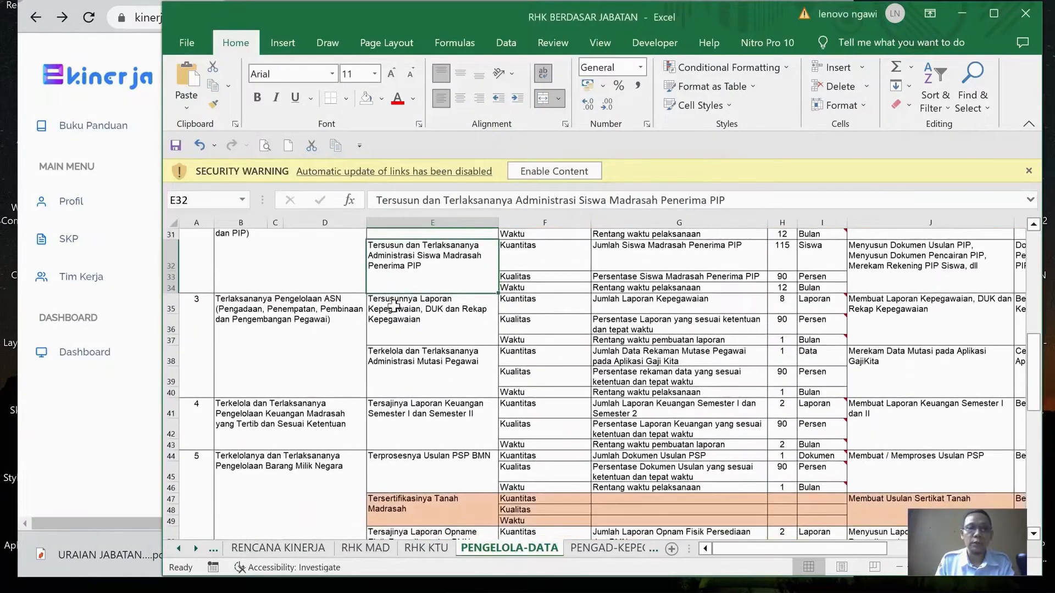
left_click(392, 308)
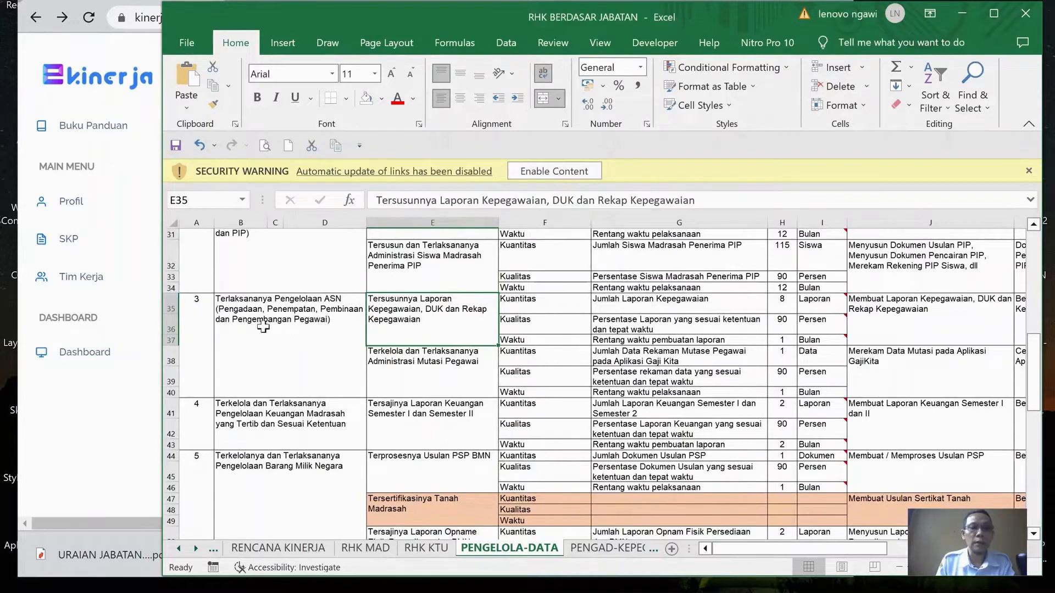
left_click(460, 353)
left_click(457, 317)
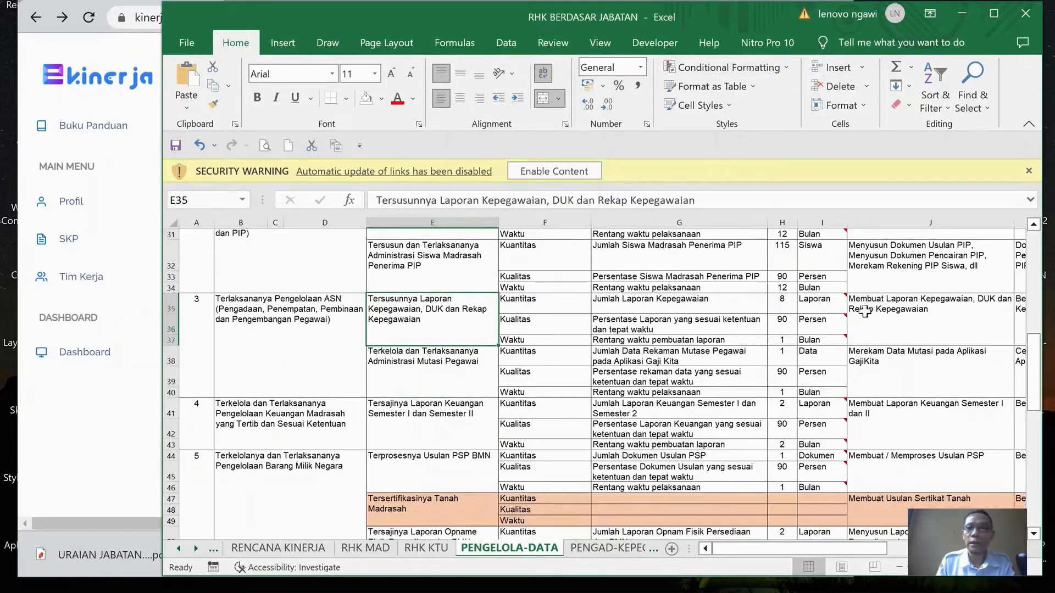
left_click(907, 322)
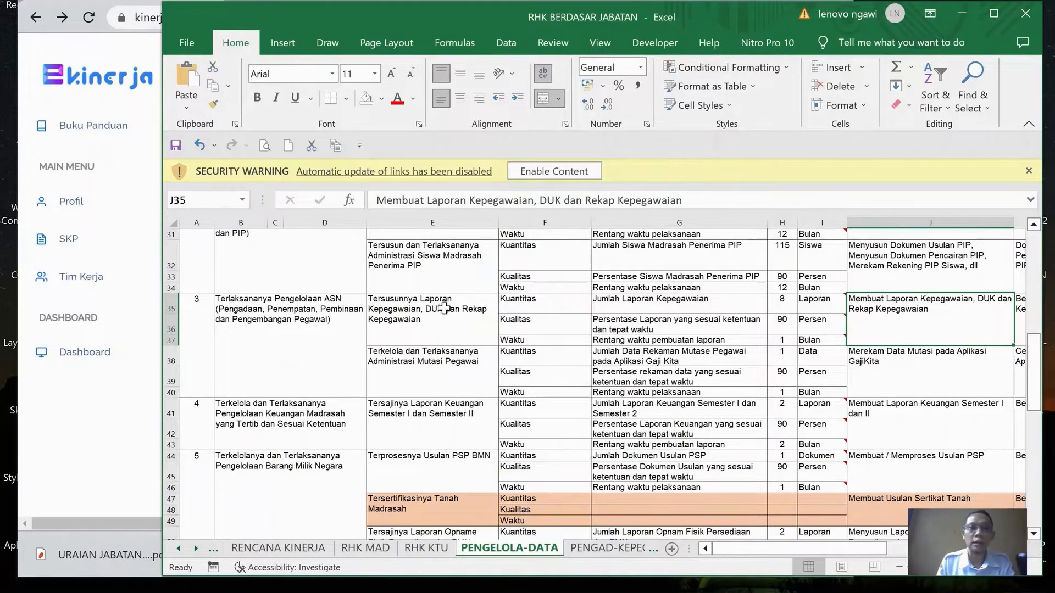
left_click(426, 320)
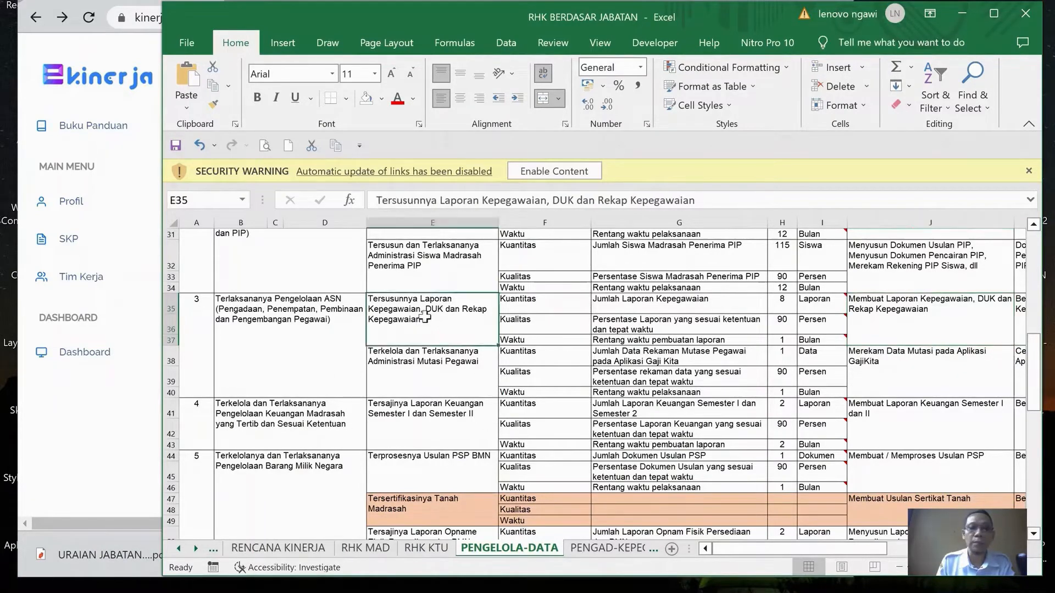
left_click(380, 201)
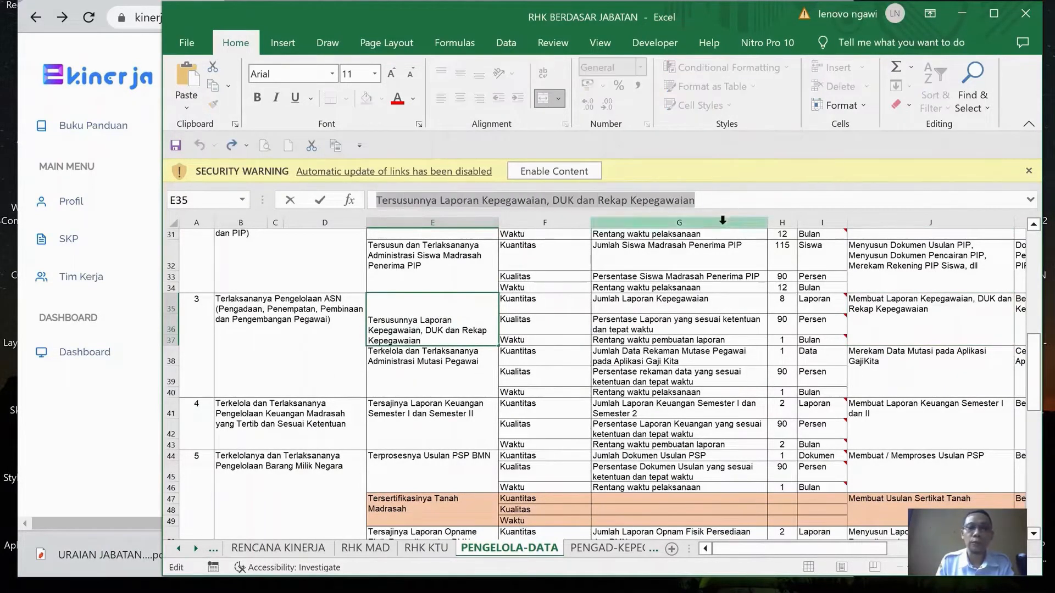
In e-Kinerja, add a Utama RHK "Tersusunnya Laporan Kepegawaian, DUK dan Rekap Kepegawaian" under the supervisor's "Terlaksananya Pengelolaan ASN" RHK
key("alt+Tab")
left_click(317, 137)
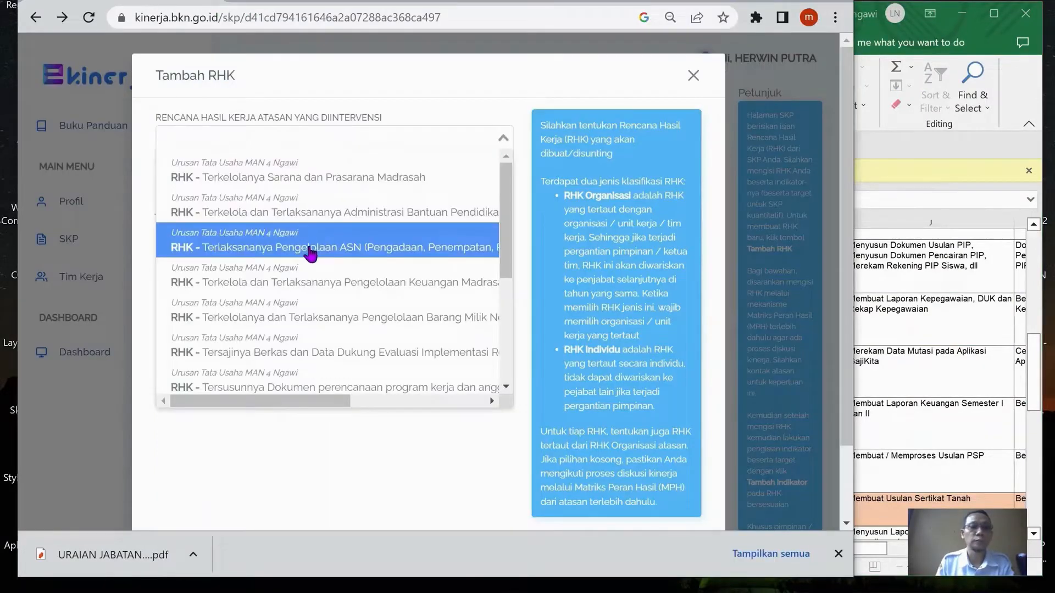
left_click(312, 252)
left_click(342, 223)
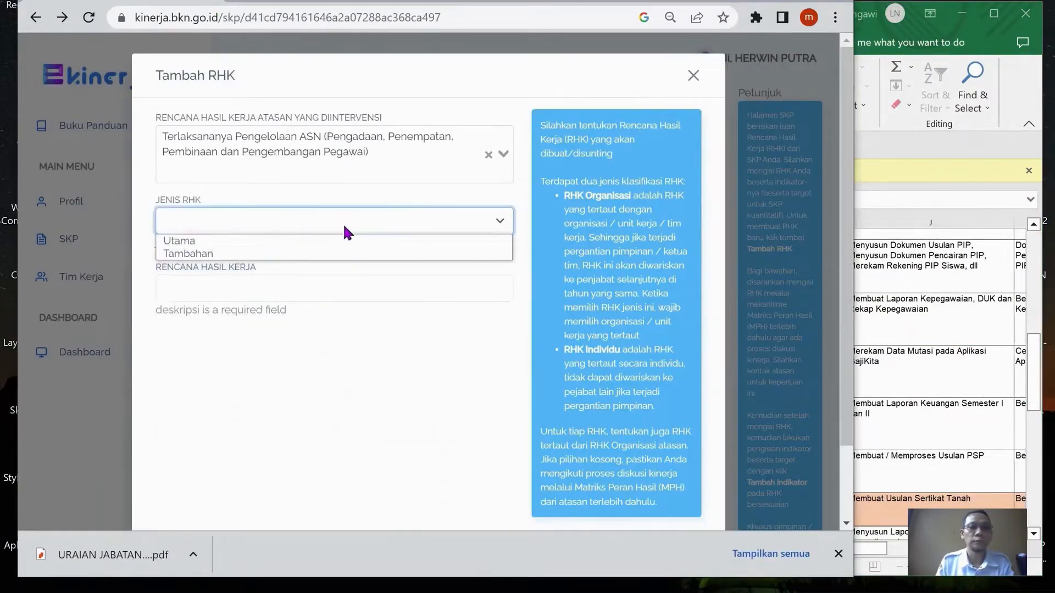
left_click(318, 239)
left_click(309, 270)
type("Tersusunnya Laporan Kepegawaian, DUK dan Rekap Kepegawaian")
scroll(619, 319, "down", 3)
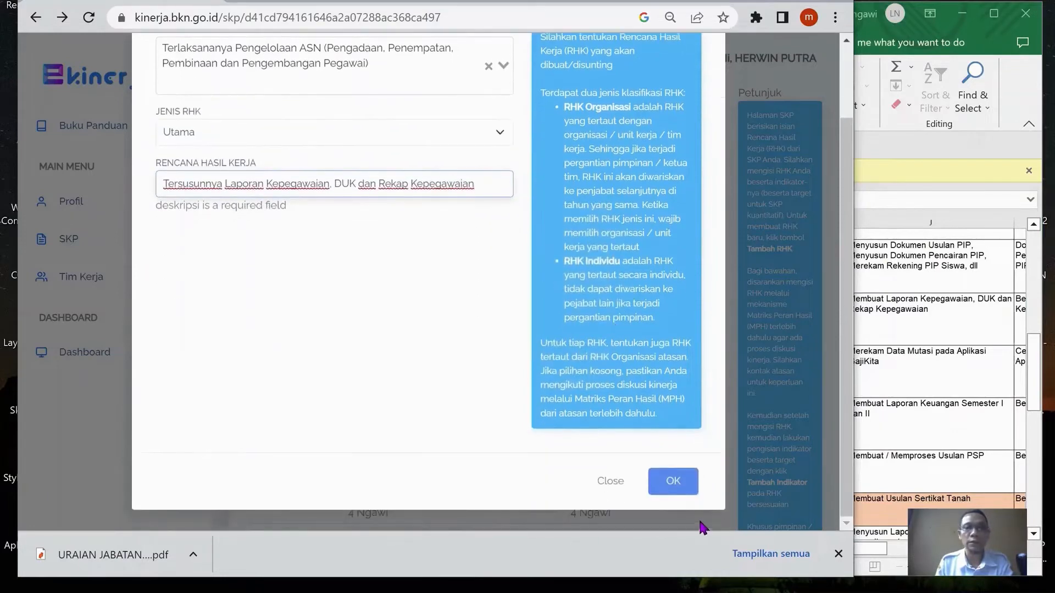
In the Excel workbook, copy cell E38's text "Terkelola dan Terlaksananya Administrasi Mutasi Pegawai"
key("alt+Tab")
left_click(443, 371)
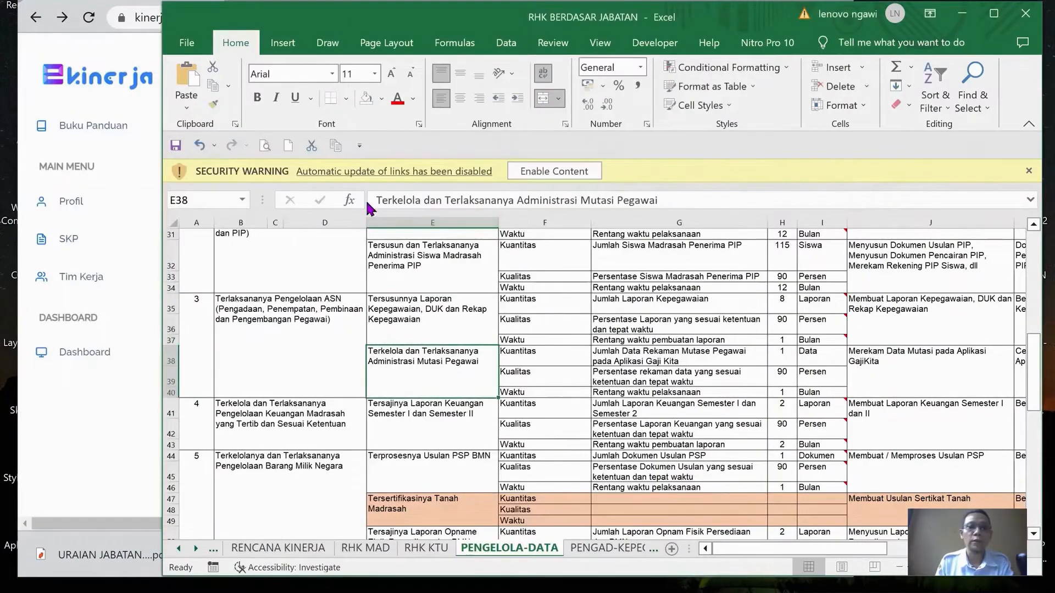
left_click_drag(370, 201, 731, 204)
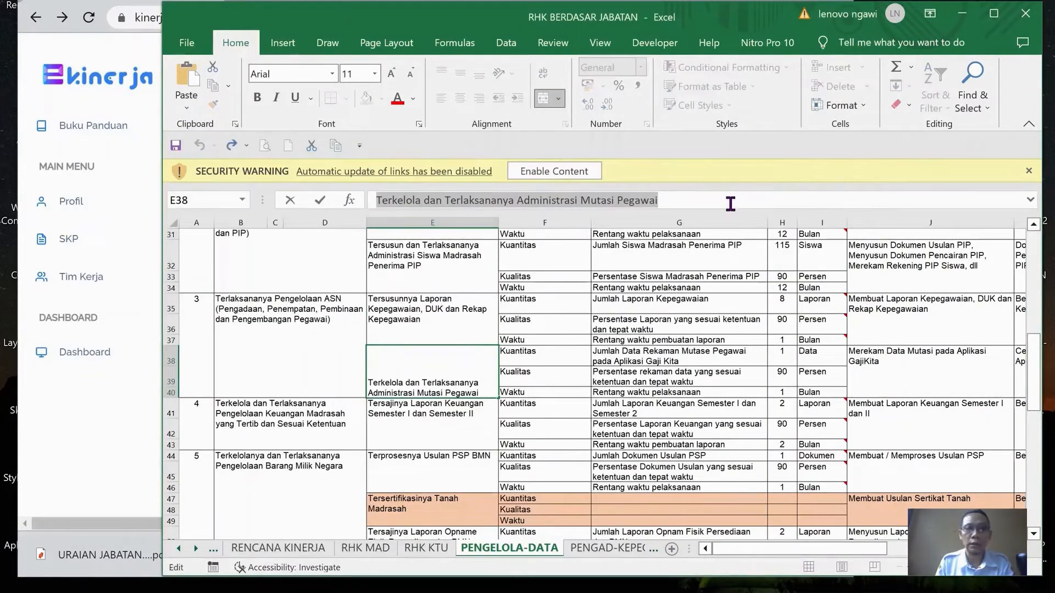
key("ctrl+c")
In e-Kinerja, add a Utama RHK "Terkelola dan Terlaksananya Administrasi Mutasi Pegawai" under the supervisor's "Terlaksananya Pengelolaan ASN" RHK
key("alt+Tab")
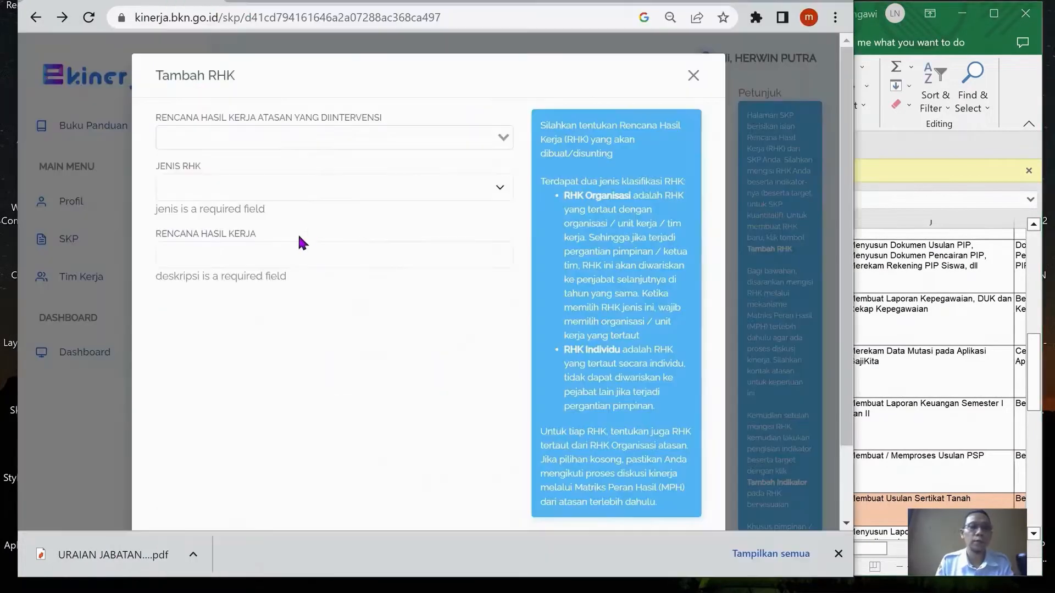
left_click(312, 142)
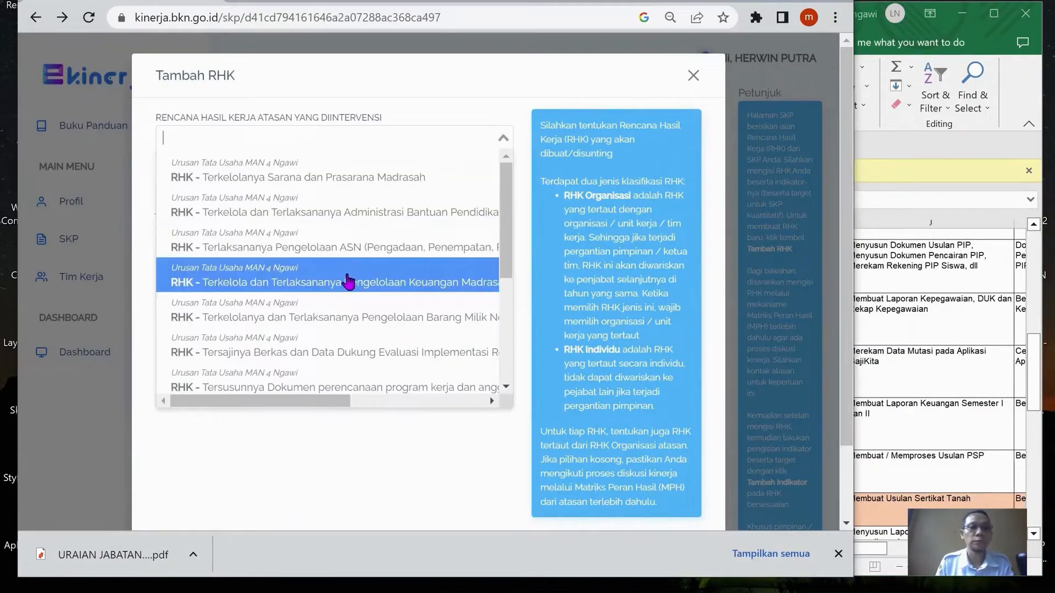
left_click(351, 248)
left_click(334, 219)
left_click(325, 242)
left_click(299, 269)
key("ctrl+v")
scroll(553, 399, "down", 2)
left_click(676, 477)
In the Excel workbook, copy cell E41's text "Tersajinya Laporan Keuangan Semester I dan Semester II"
key("alt+Tab")
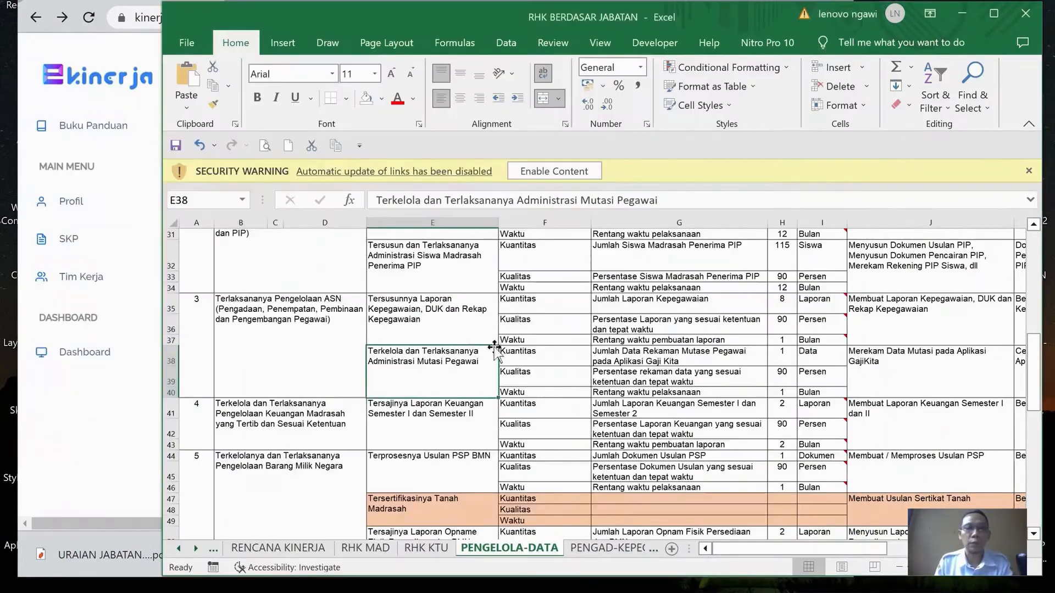
scroll(494, 350, "down", 2)
scroll(494, 350, "down", 2)
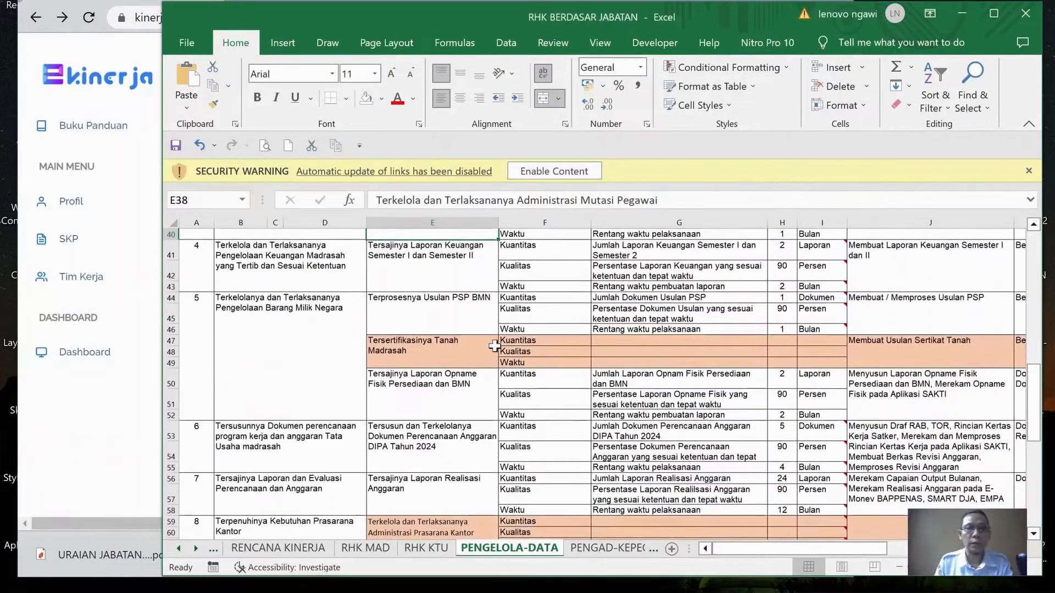
left_click(435, 258)
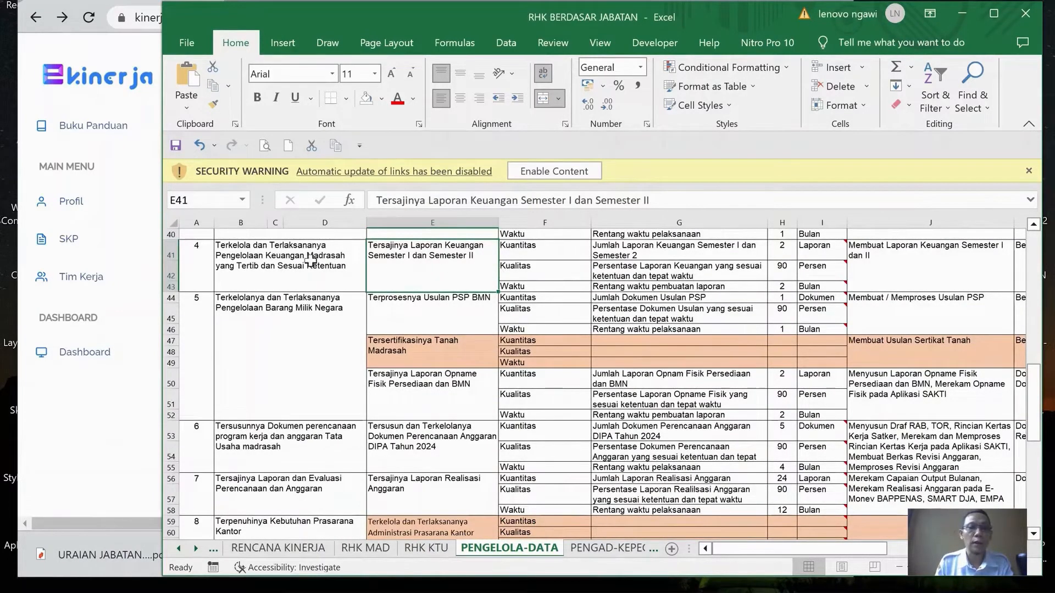
left_click_drag(373, 202, 743, 201)
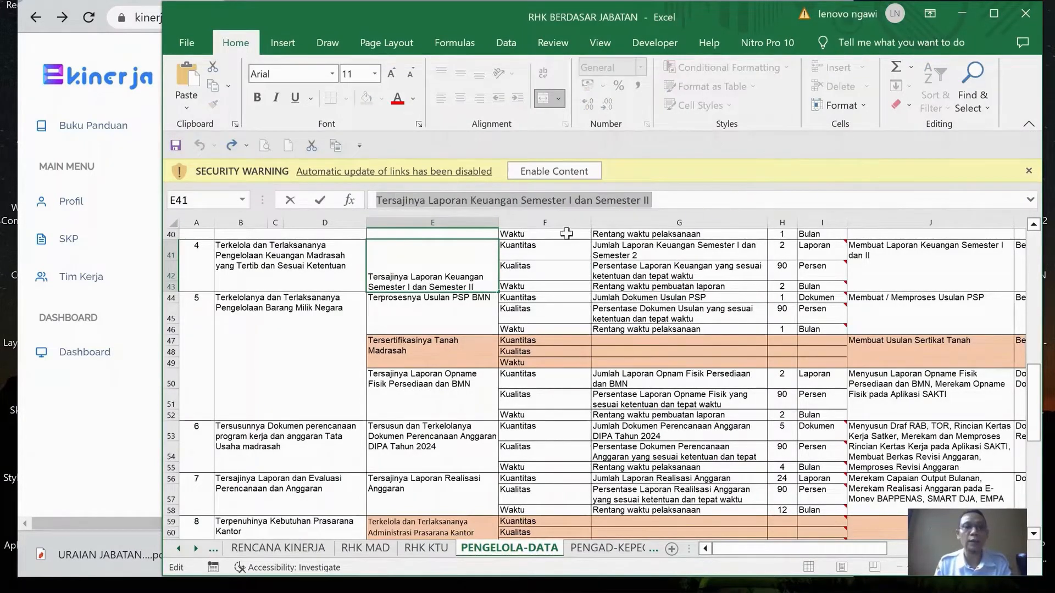
In e-Kinerja, add a Utama RHK "Tersajinya Laporan Keuangan Semester I dan Semester II" under the supervisor's Pengelolaan Keuangan Madrasah RHK
key("alt+Tab")
left_click(309, 134)
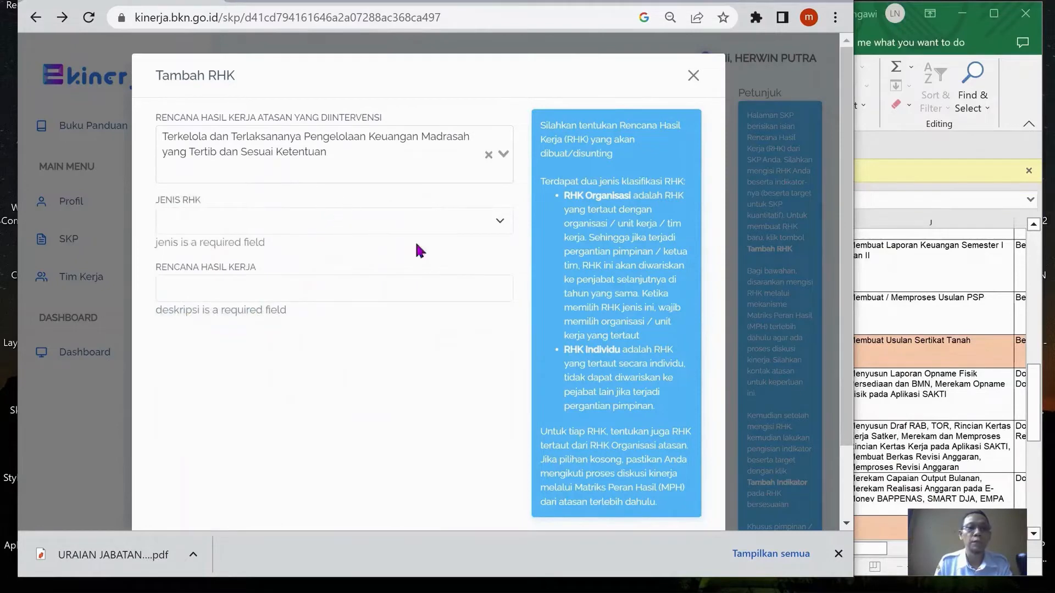
key("alt+Tab")
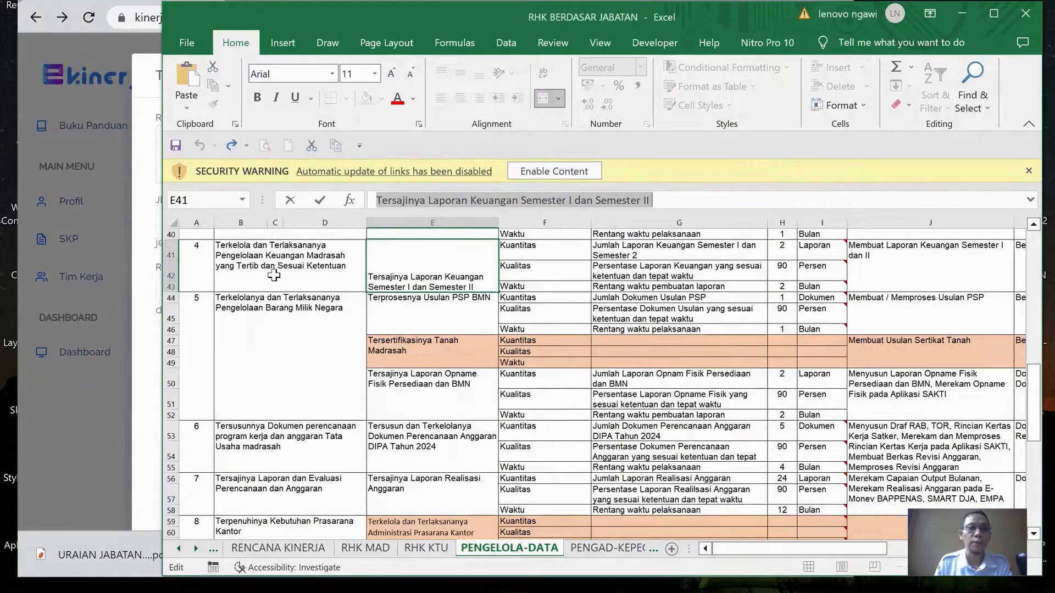
left_click(153, 379)
left_click(288, 220)
left_click(275, 240)
left_click(282, 269)
key("ctrl+v")
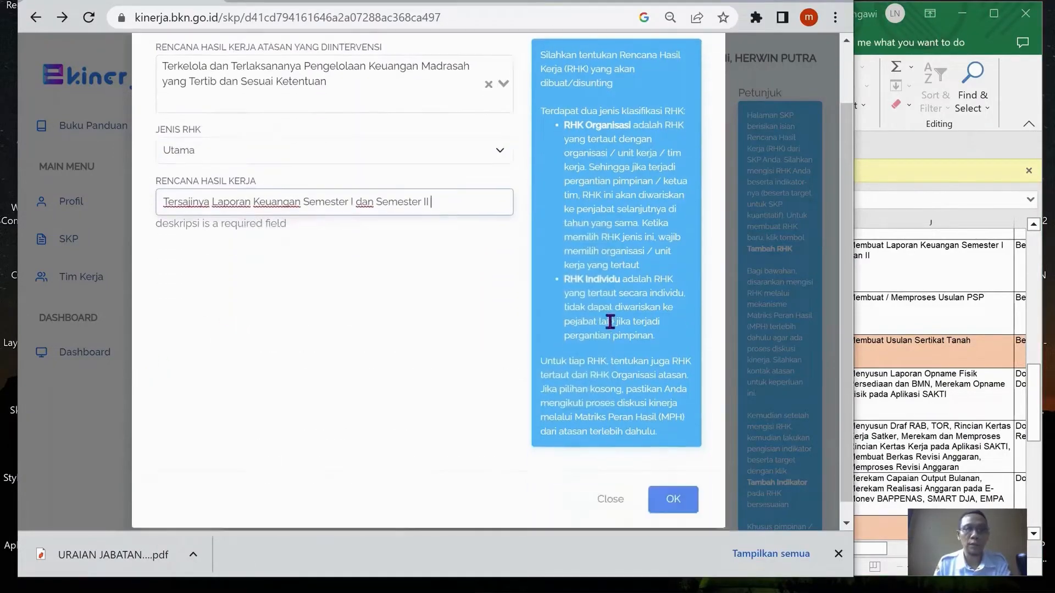
In the workbook, copy cell E44's text "Terprosesnya Usulan PSP BMN" and view the remaining work results under the supervisor's fifth RHK
key("alt+Tab")
key("Escape")
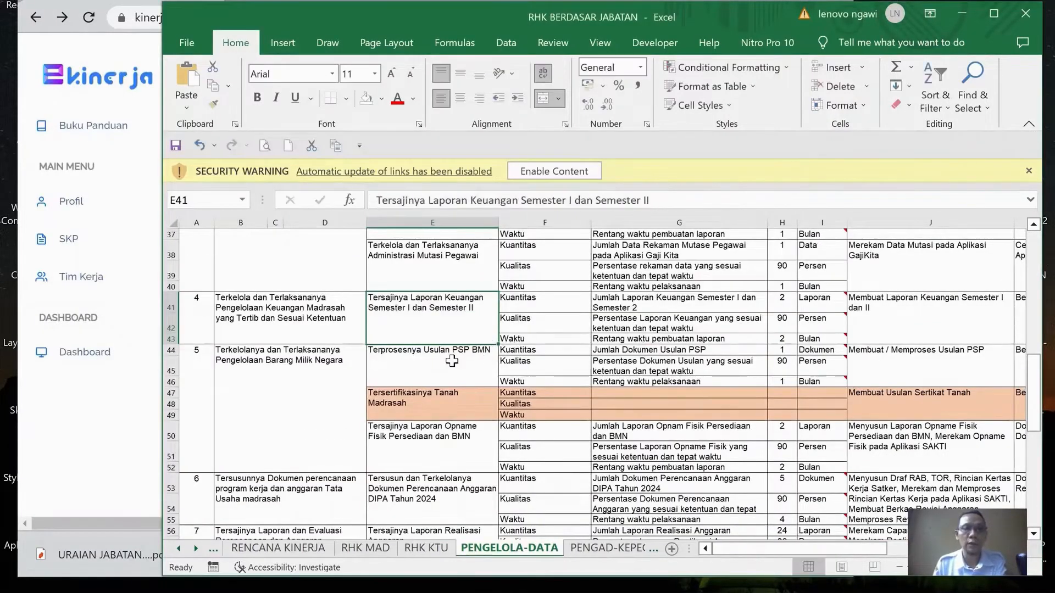
left_click(453, 357)
left_click_drag(376, 200, 526, 201)
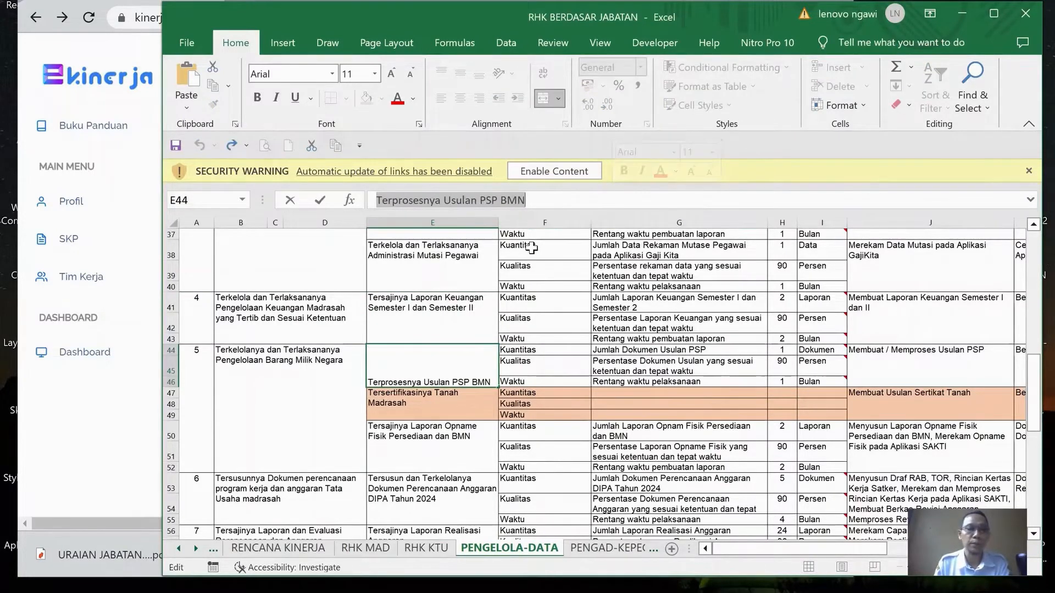
key("Escape")
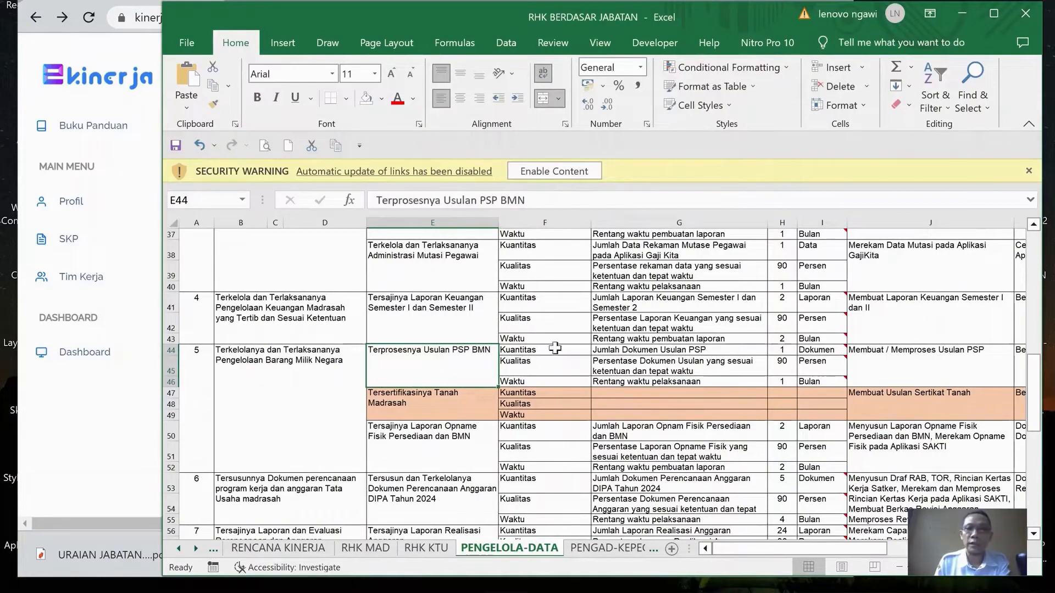
scroll(510, 359, "down", 1)
scroll(510, 358, "down", 3)
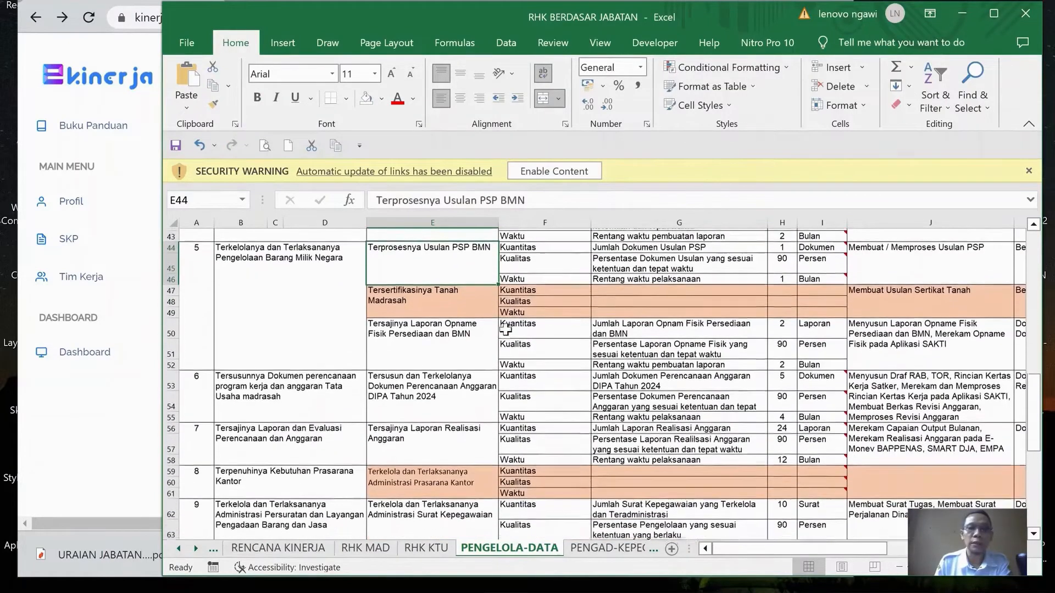
In the Excel workbook, copy cell E50's text "Tersajinya Laporan Opname Fisik Persediaan dan BMN"
left_click(416, 330)
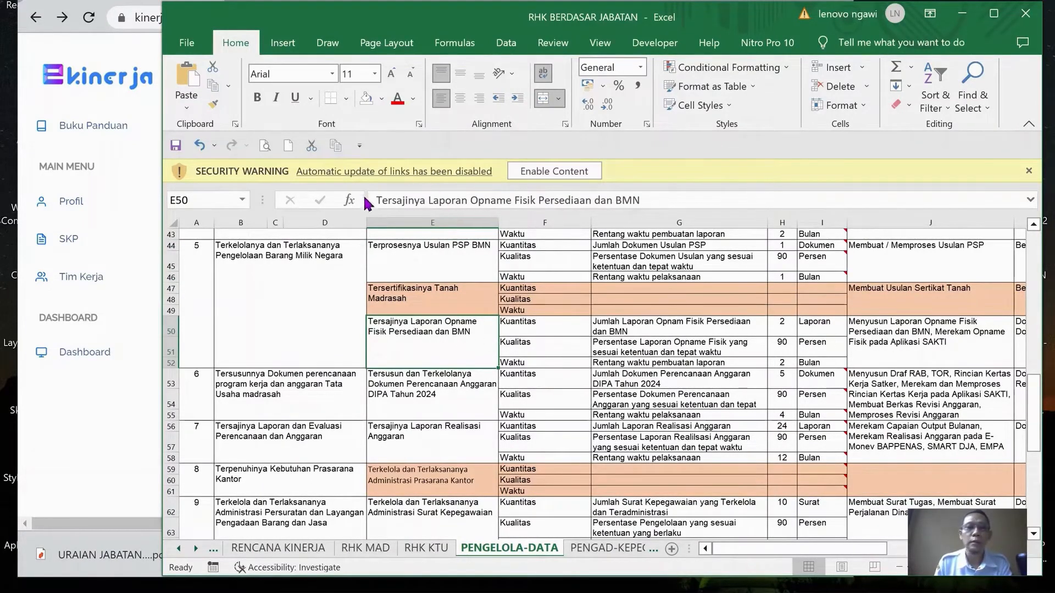
left_click_drag(374, 202, 651, 201)
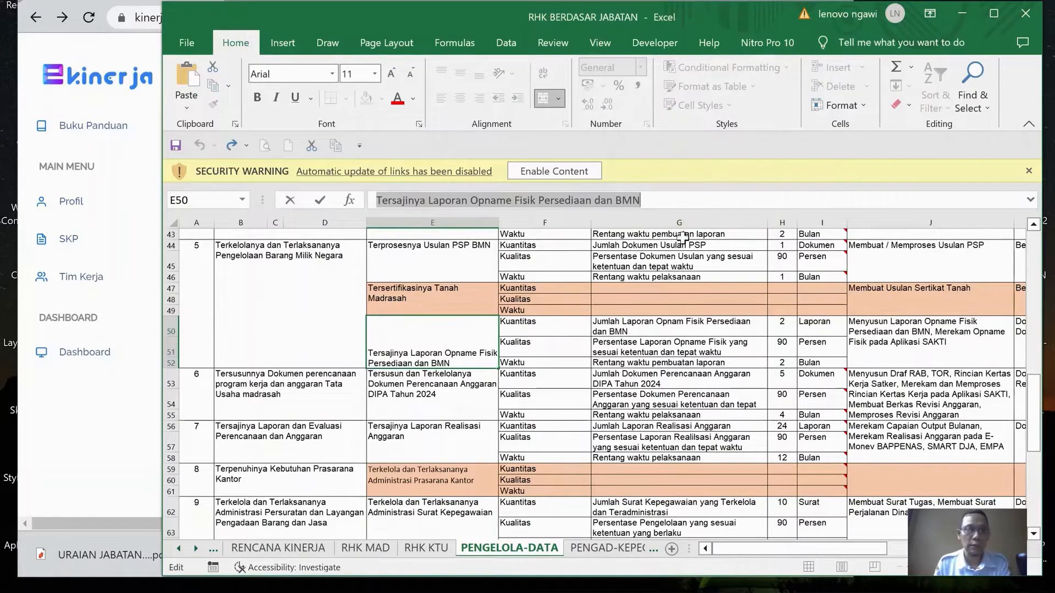
key("Escape")
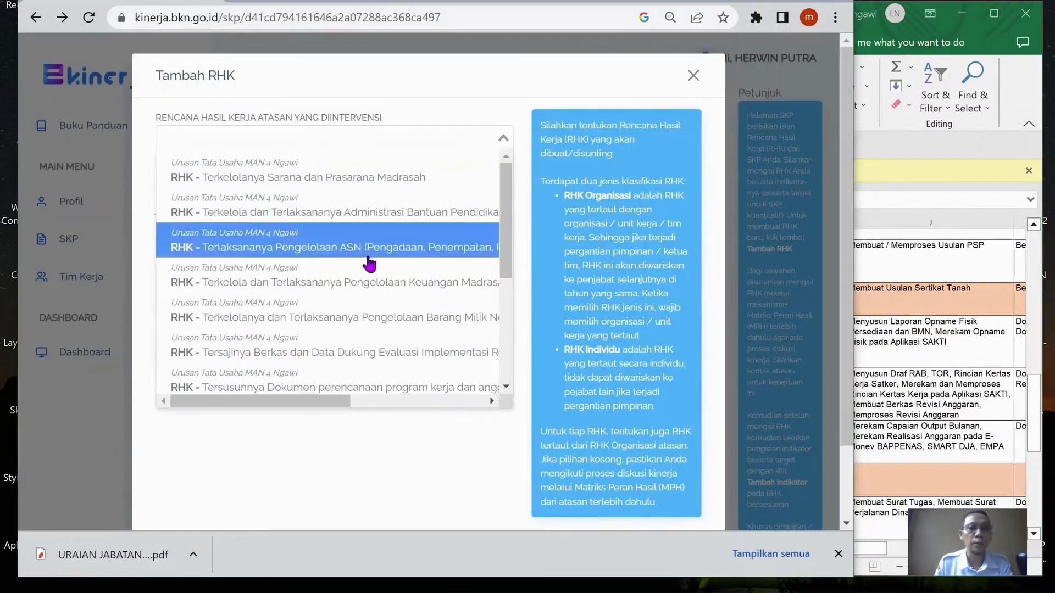
In e-Kinerja, add a Utama RHK "Tersajinya Laporan Opname Fisik Persediaan dan BMN" under the supervisor's Pengelolaan Barang Milik Negara RHK
left_click(374, 313)
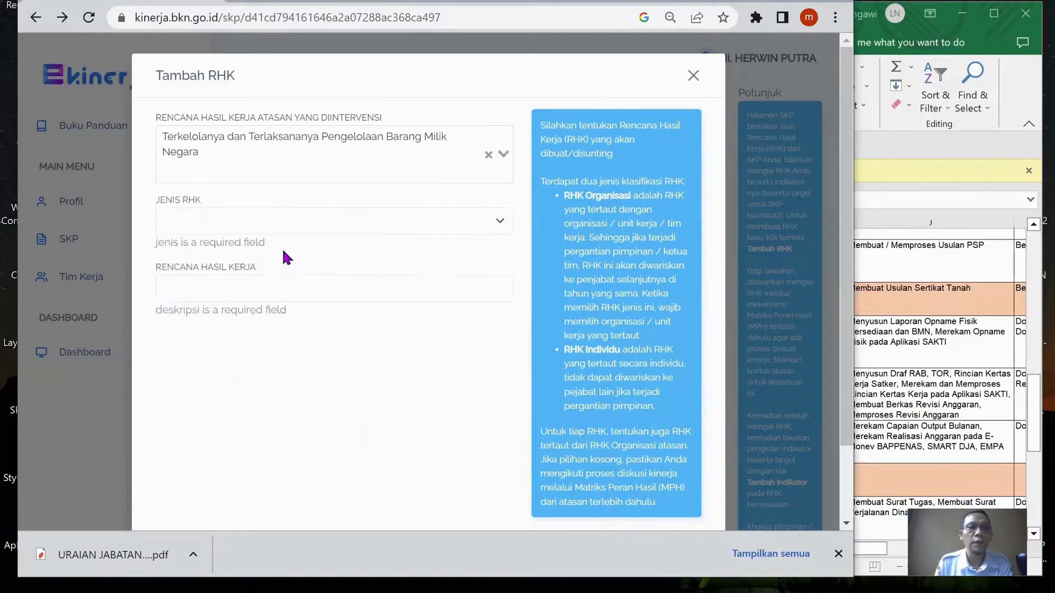
left_click(279, 219)
left_click(268, 242)
left_click(307, 269)
key("ctrl+v")
scroll(486, 317, "down", 3)
left_click(672, 477)
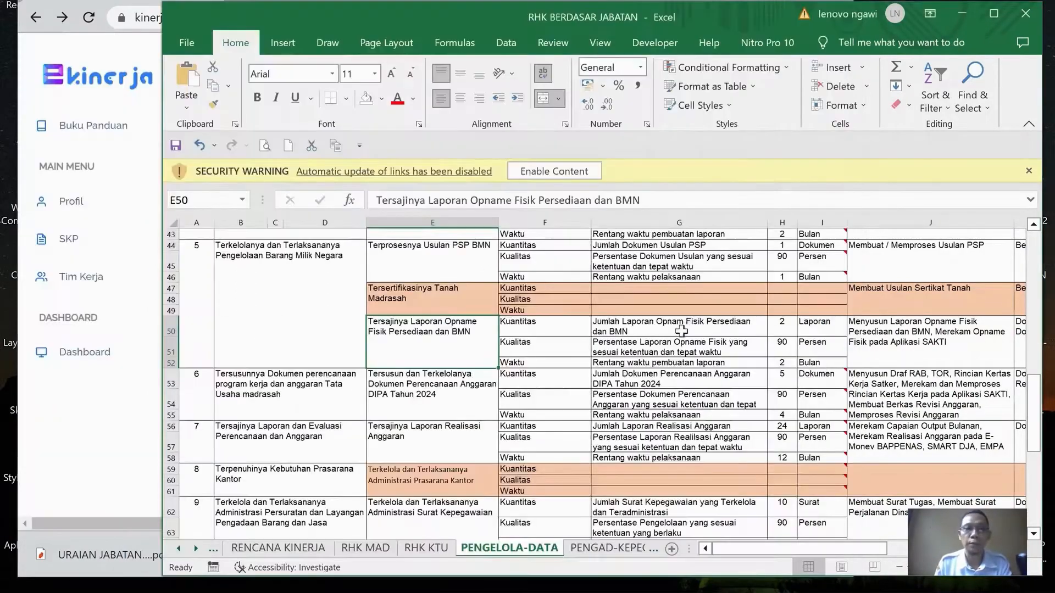
In the Excel workbook, copy cell E53's text "Tersusun dan Terkelolanya Dokumen Perencanaan Anggaran DIPA Tahun 2024"
scroll(681, 328, "down", 2)
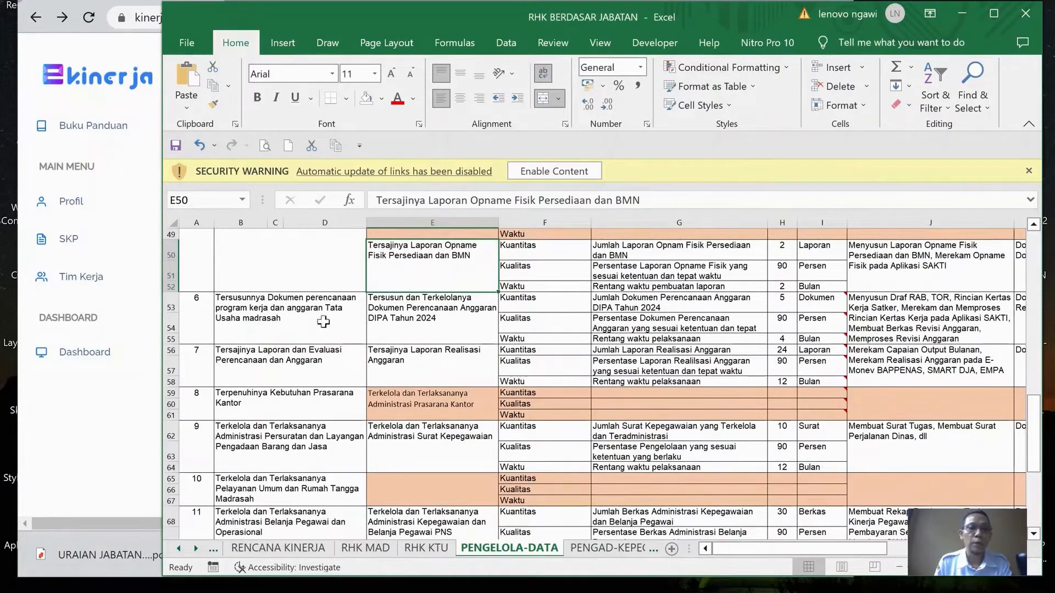
left_click(454, 323)
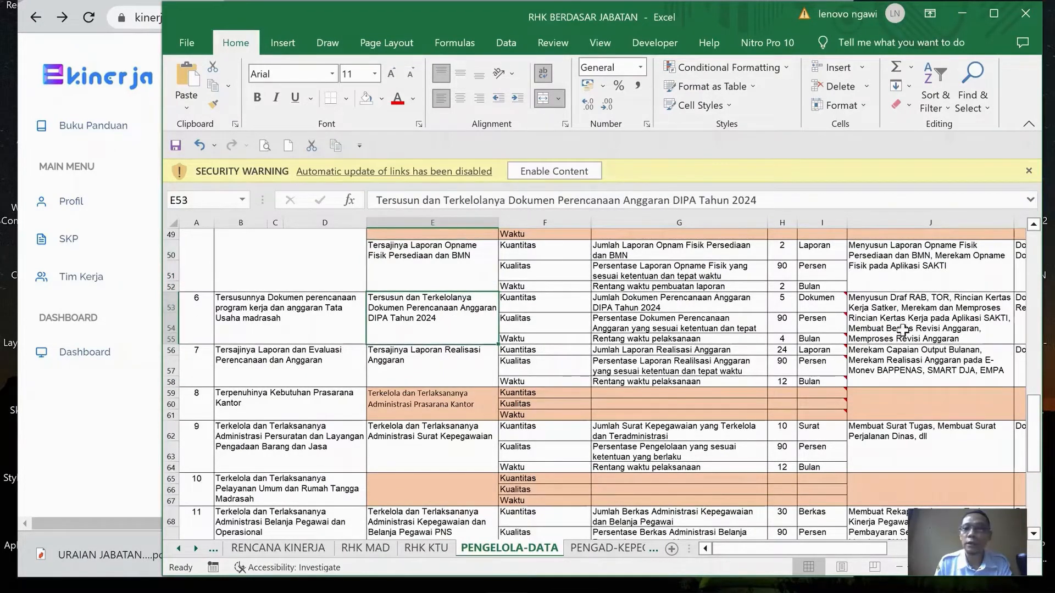
left_click_drag(368, 200, 767, 200)
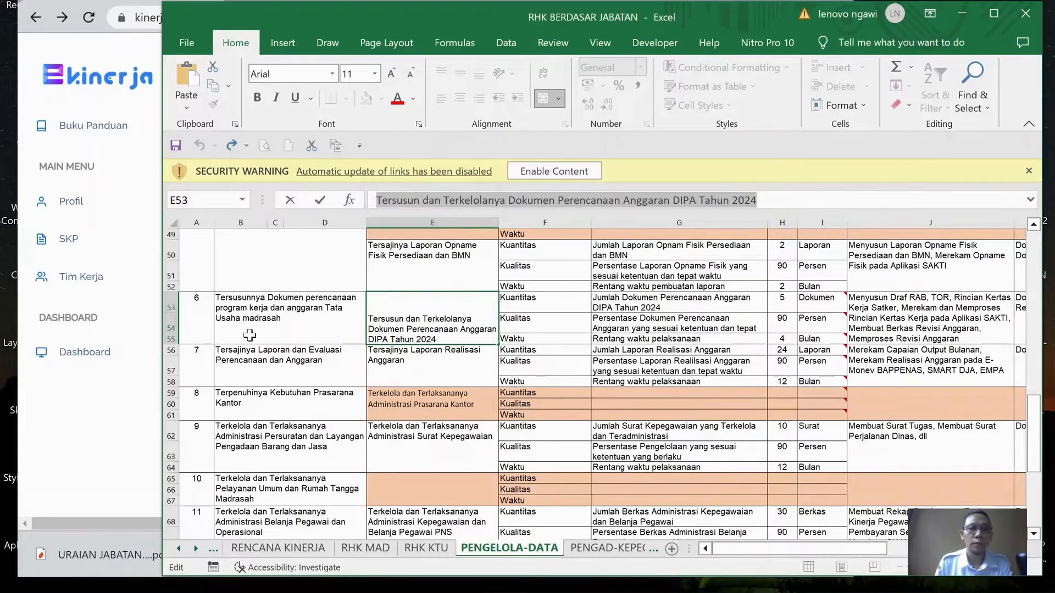
left_click_drag(463, 27, 514, 22)
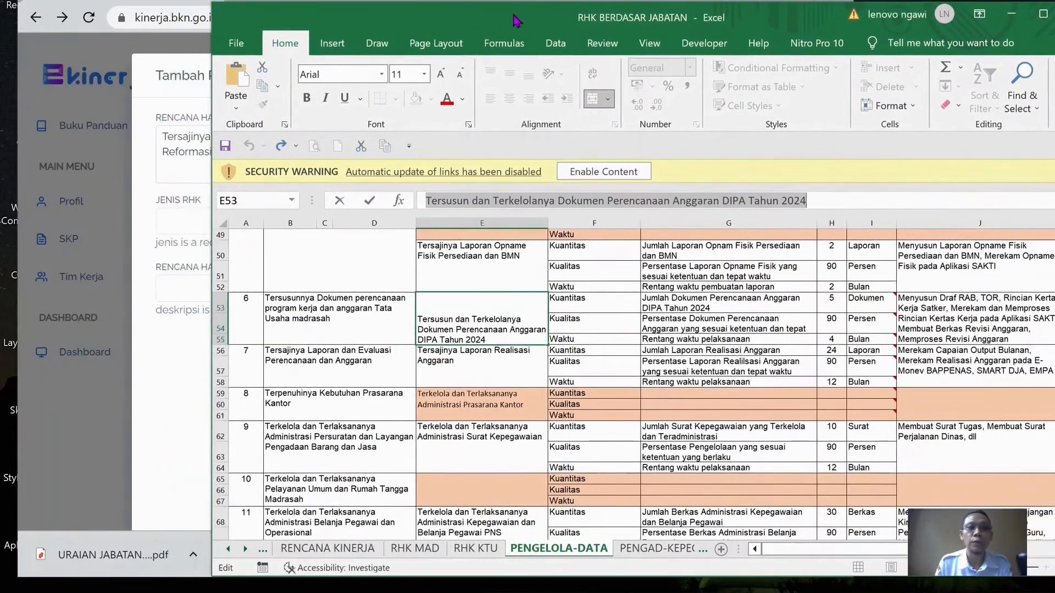
In e-Kinerja, add a Utama RHK "Tersusun dan Terkelolanya Dokumen Perencanaan Anggaran DIPA Tahun 2024" under the supervisor's "Tersusunnya Dokumen perencanaan program kerja dan anggaran" RHK
left_click(177, 371)
left_click(382, 152)
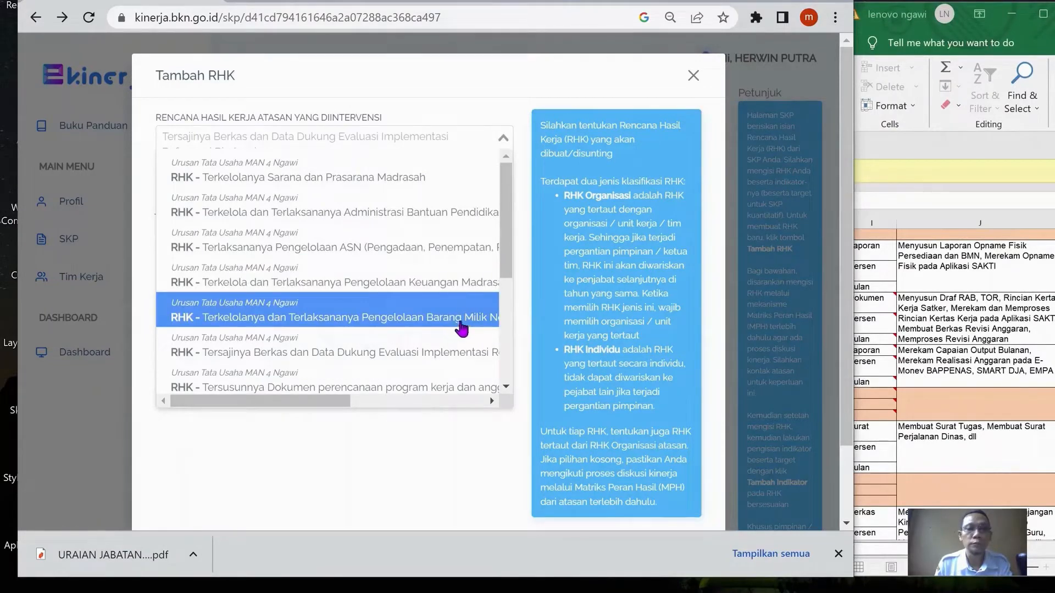
left_click(505, 387)
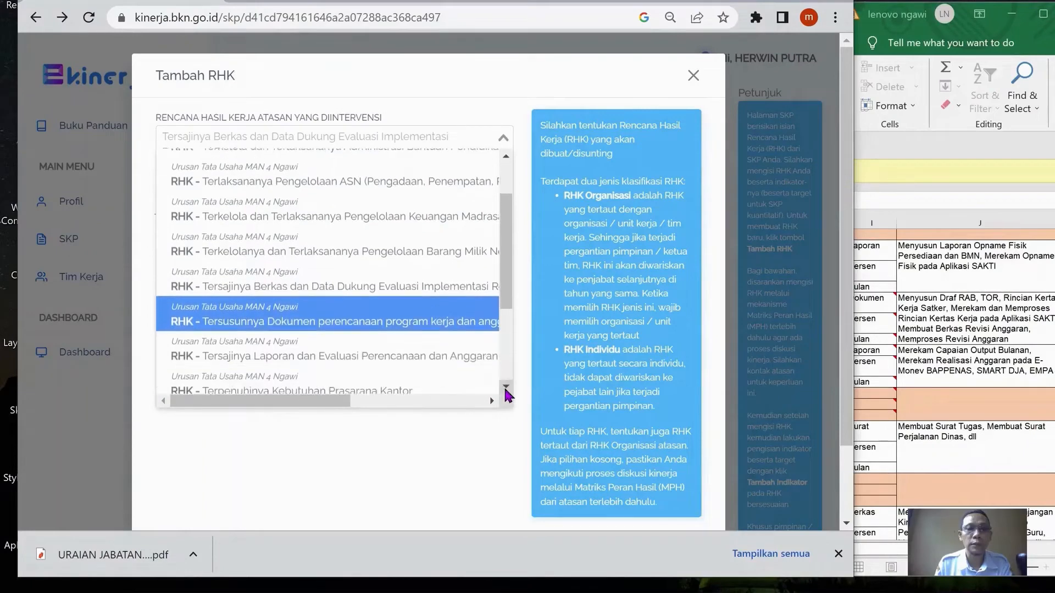
left_click(505, 387)
left_click(412, 277)
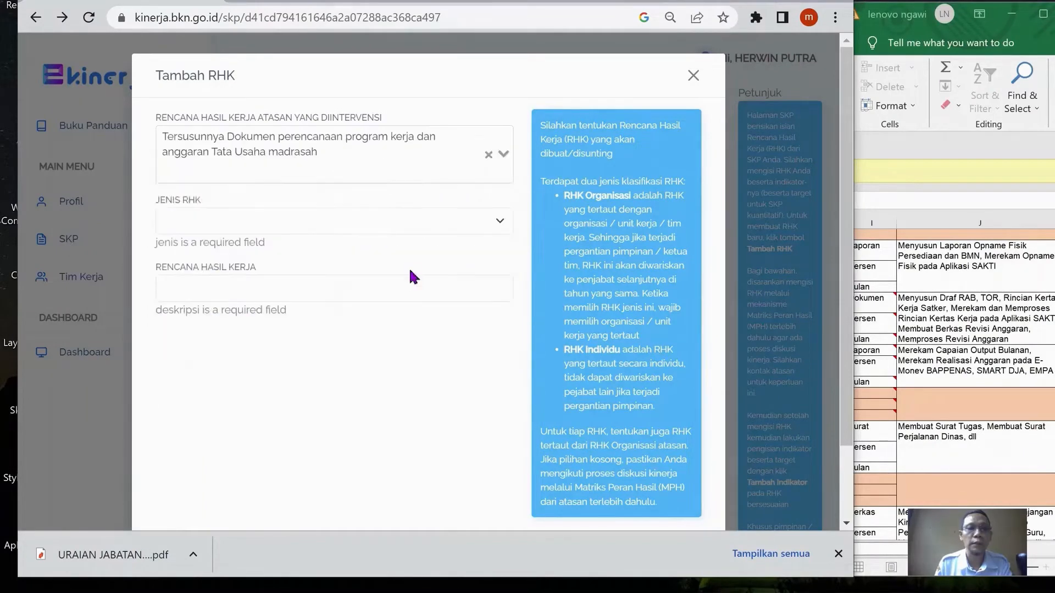
left_click(303, 217)
left_click(300, 238)
left_click(353, 274)
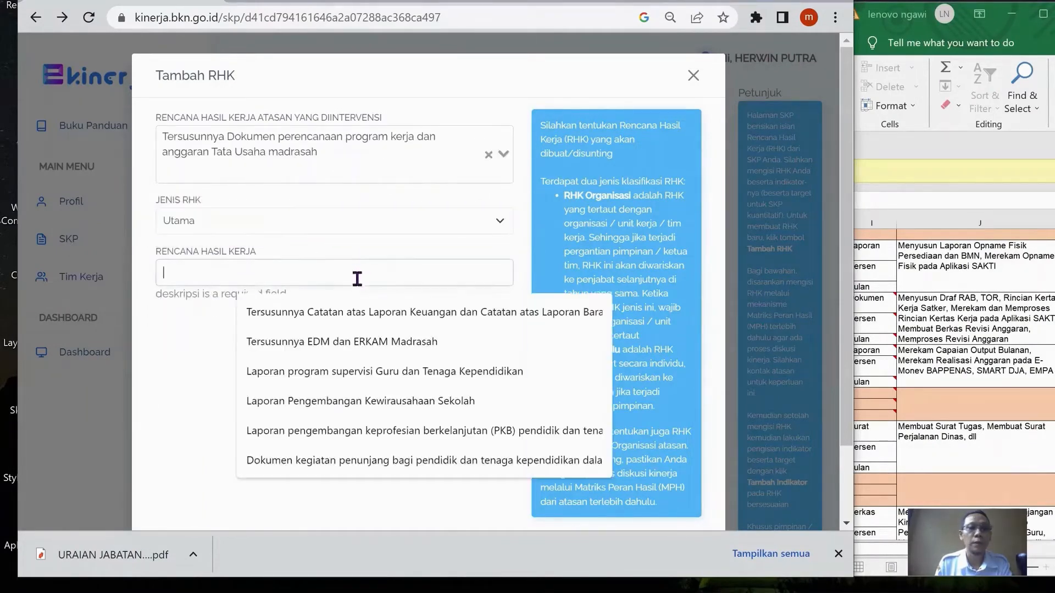
key("ctrl+v")
scroll(626, 396, "down", 2)
In the Excel workbook, review the activities in J56 and the adjoining evidence column, and copy cell E56's text "Tersajinya Laporan Realisasi Anggaran"
key("alt+Tab")
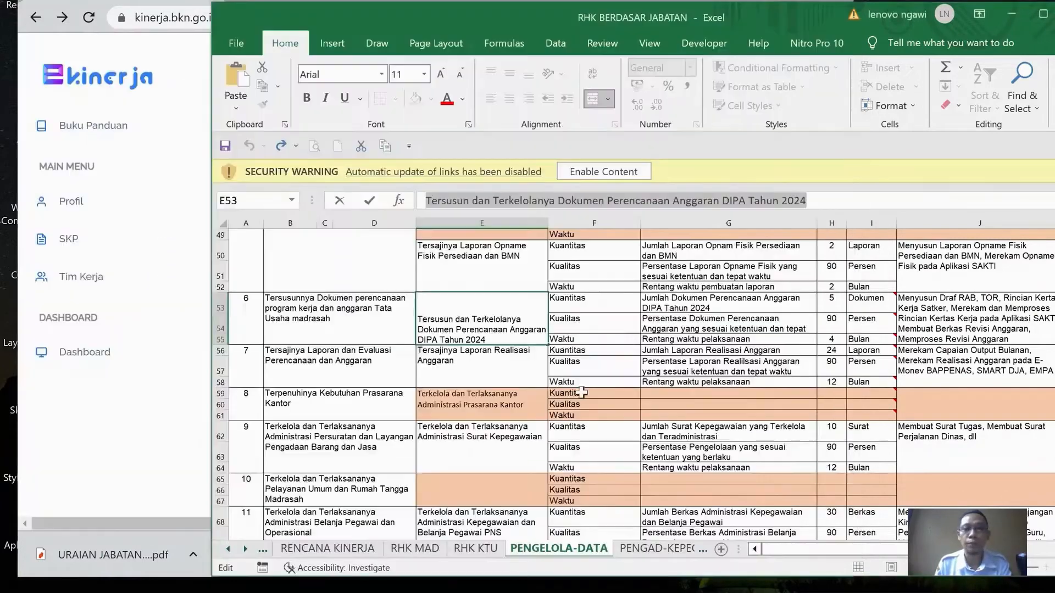
left_click(508, 362)
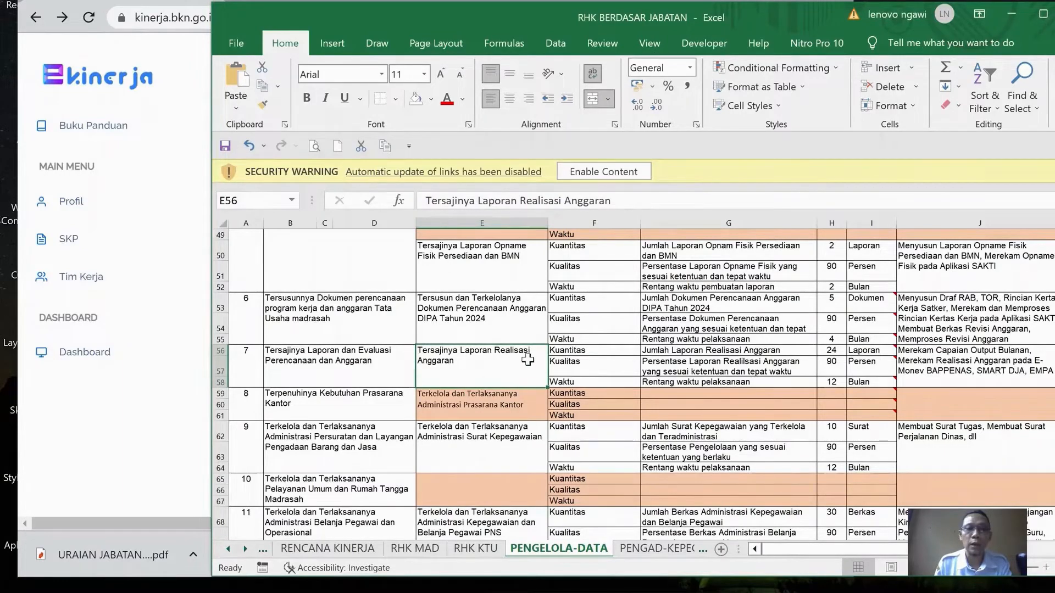
left_click(934, 363)
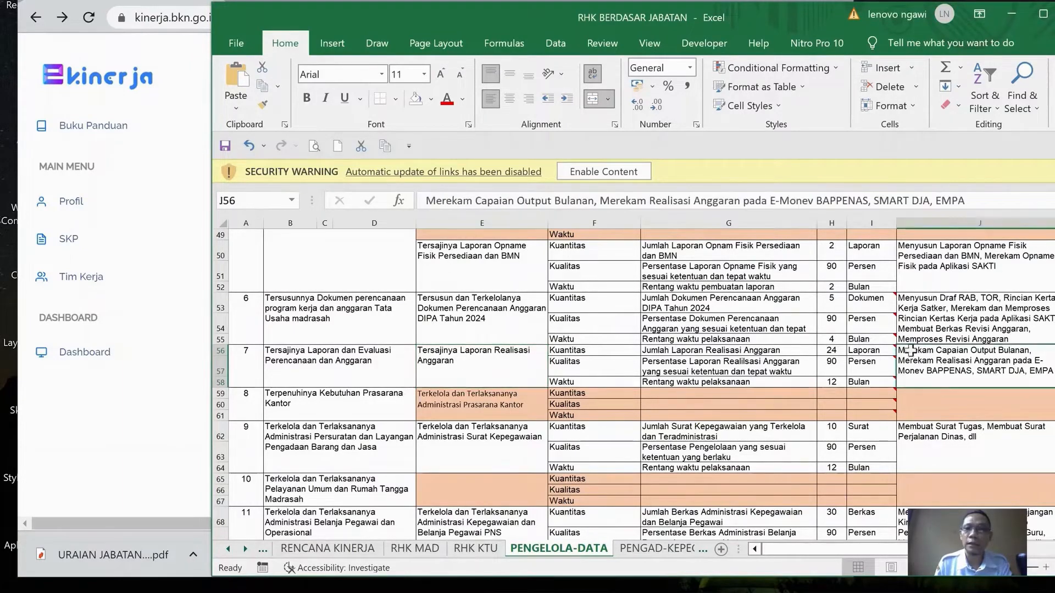
left_click_drag(727, 24, 590, 0)
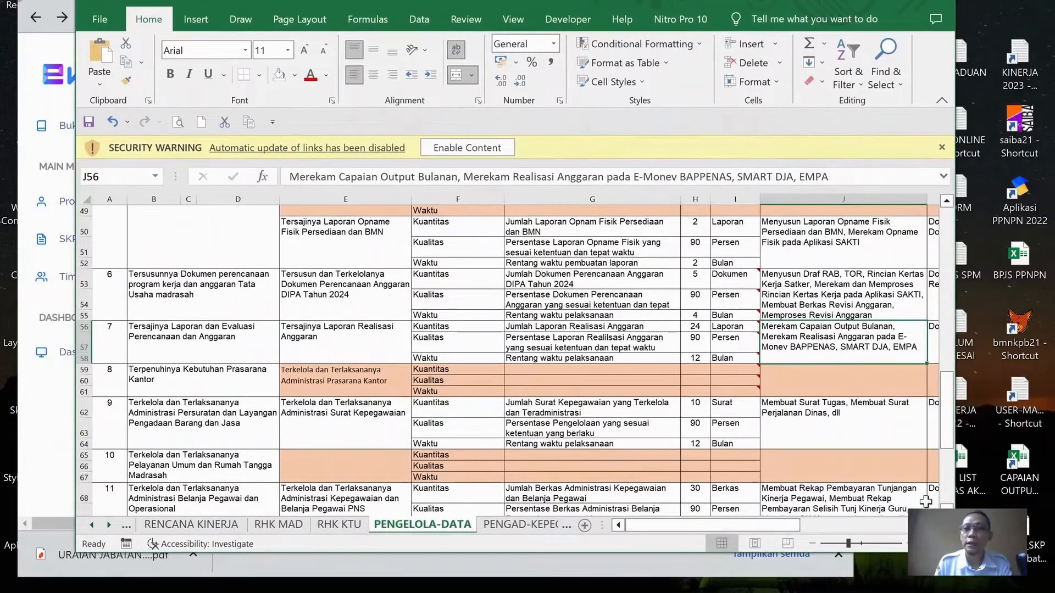
scroll(927, 498, "right", 2)
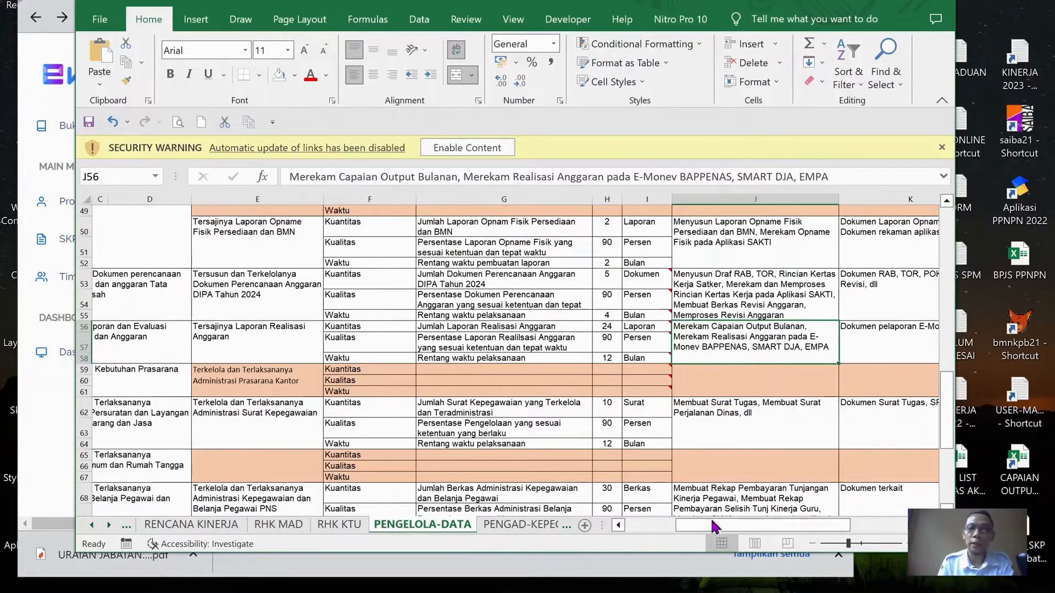
left_click(618, 525)
left_click(618, 525)
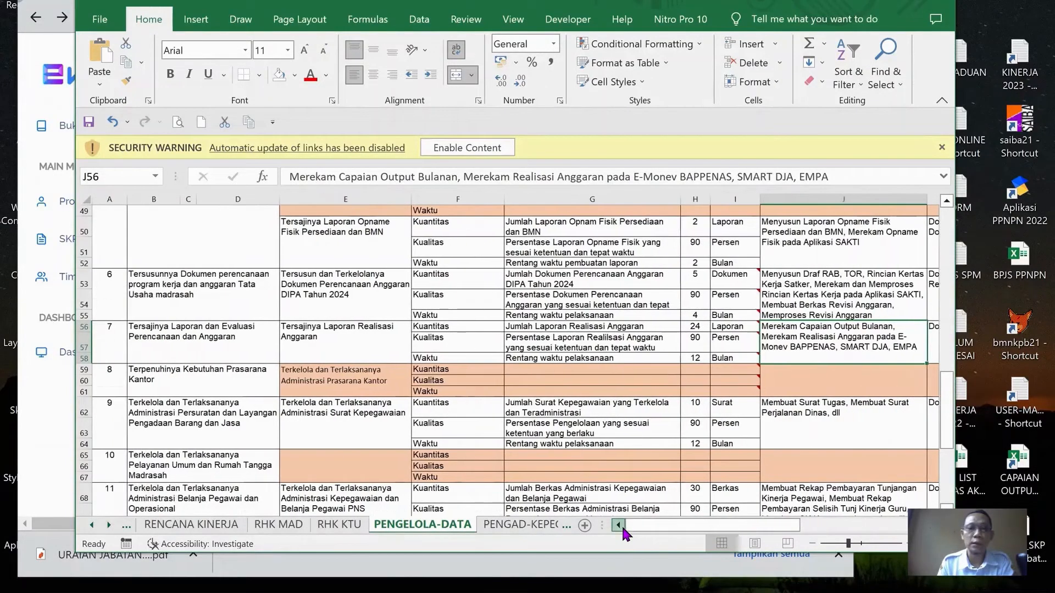
left_click(333, 313)
left_click(341, 341)
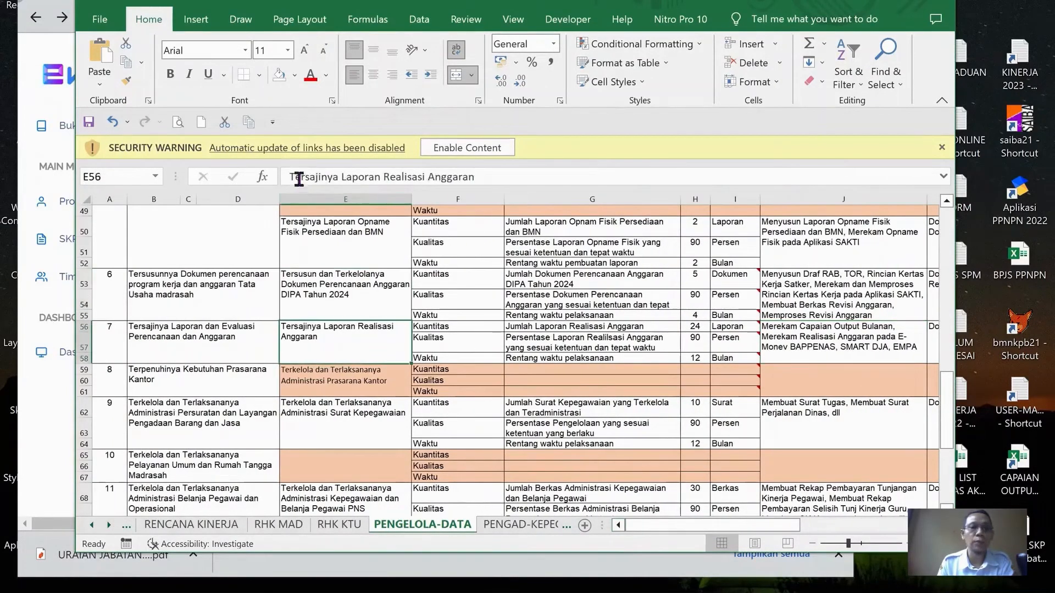
left_click_drag(287, 176, 572, 184)
key("ctrl+c")
In e-Kinerja, add a Utama RHK "Tersajinya Laporan Realisasi Anggaran" under the supervisor's "Tersajinya Laporan dan Evaluasi Perencanaan dan Anggaran" RHK
key("alt+Tab")
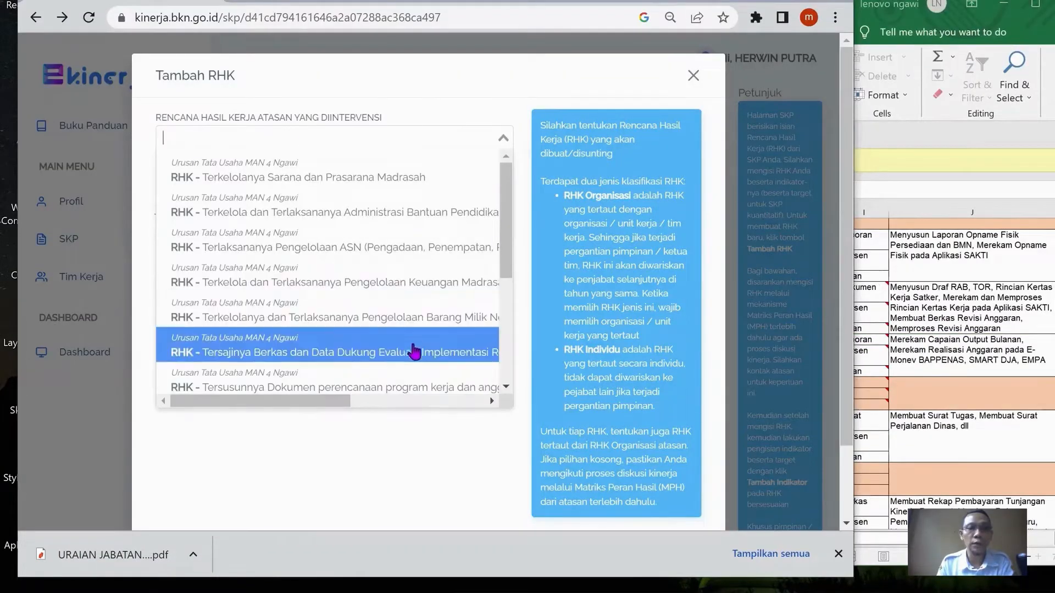
scroll(447, 300, "down", 2)
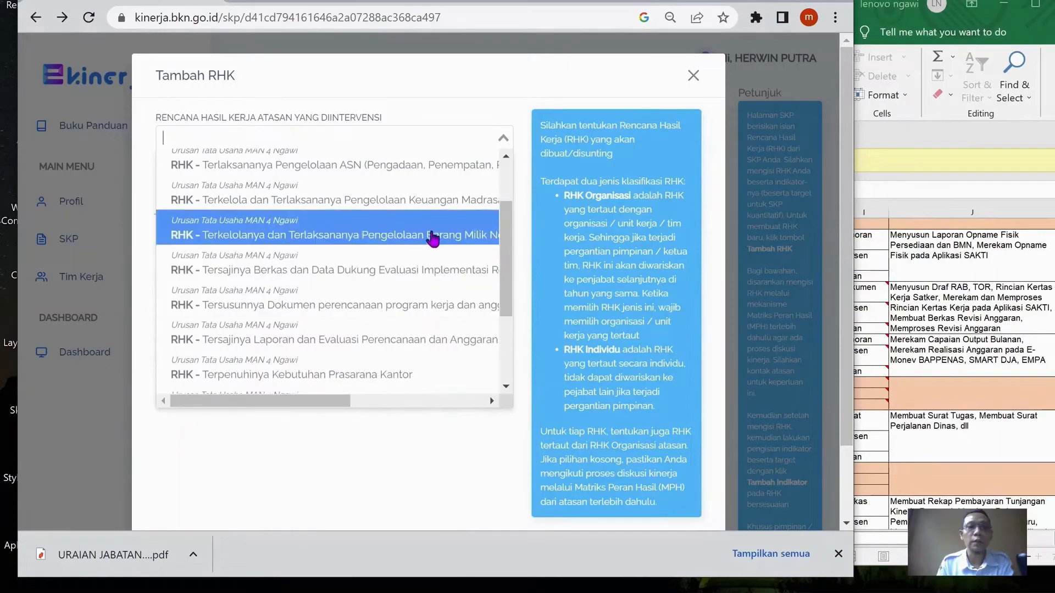
key("alt+Tab")
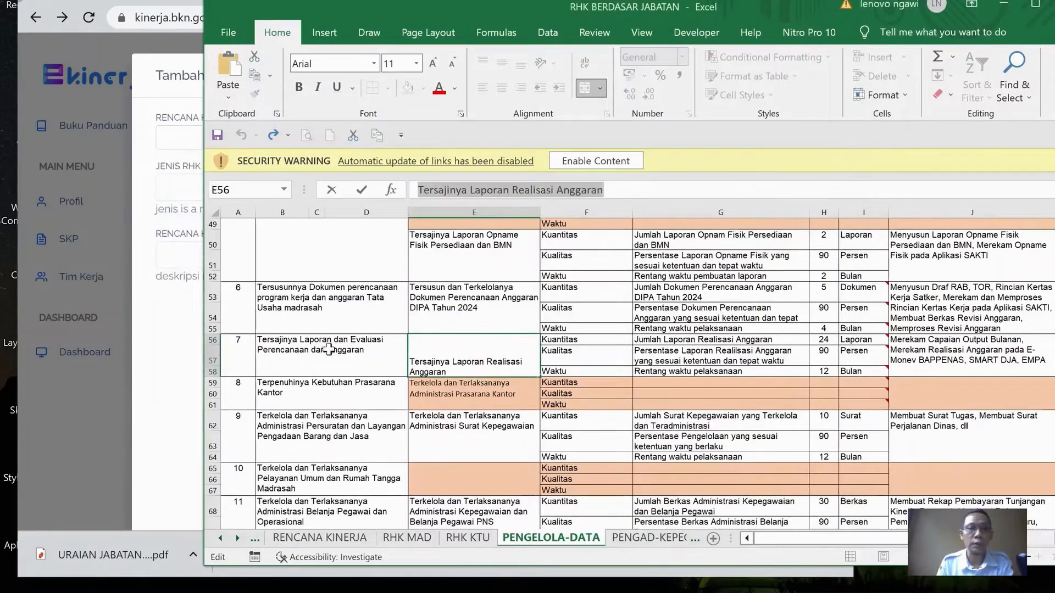
left_click(176, 377)
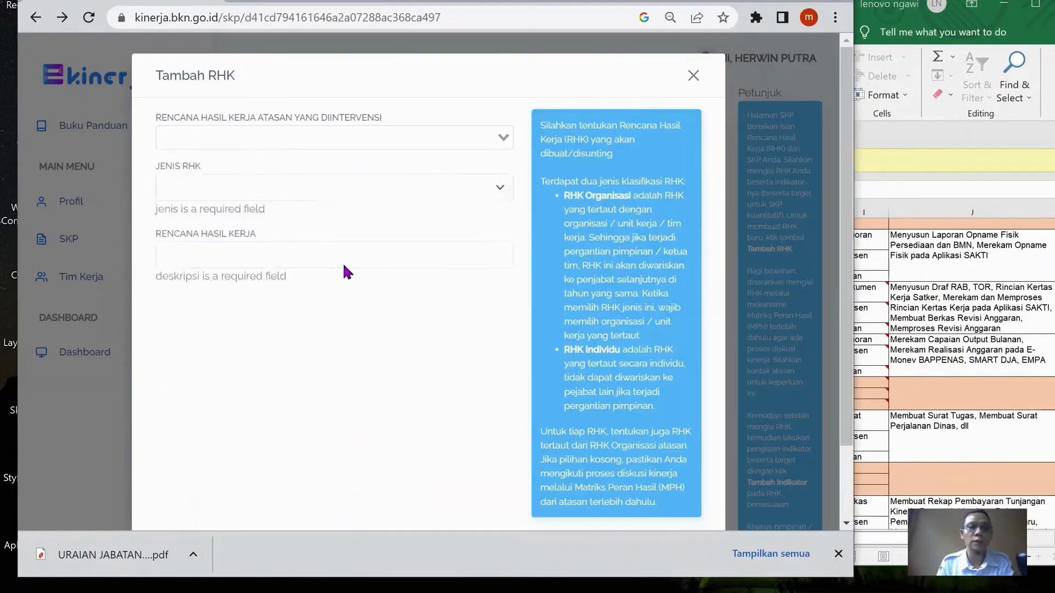
left_click(437, 140)
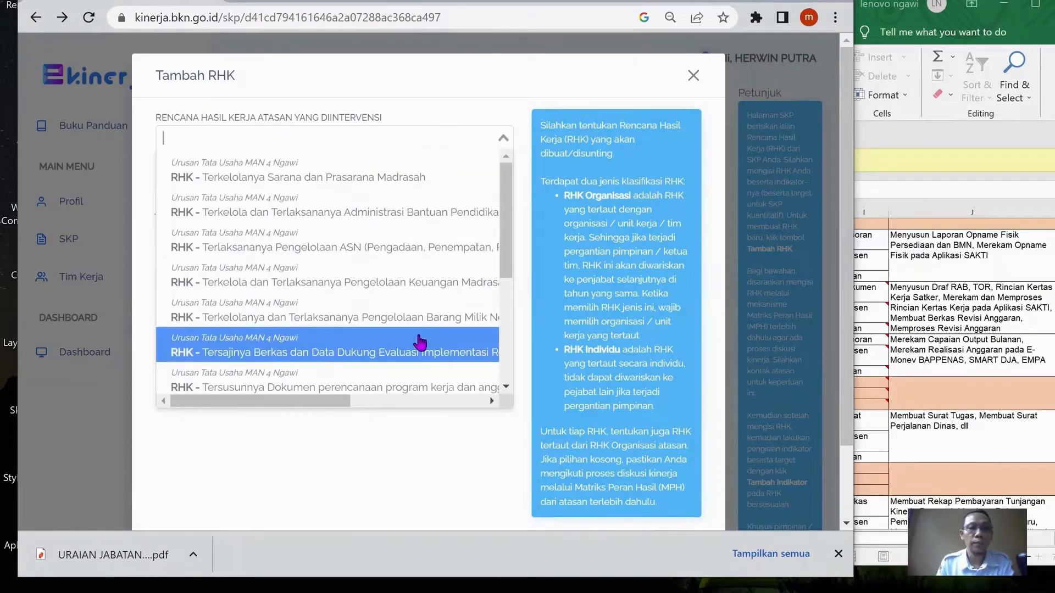
scroll(422, 340, "down", 1)
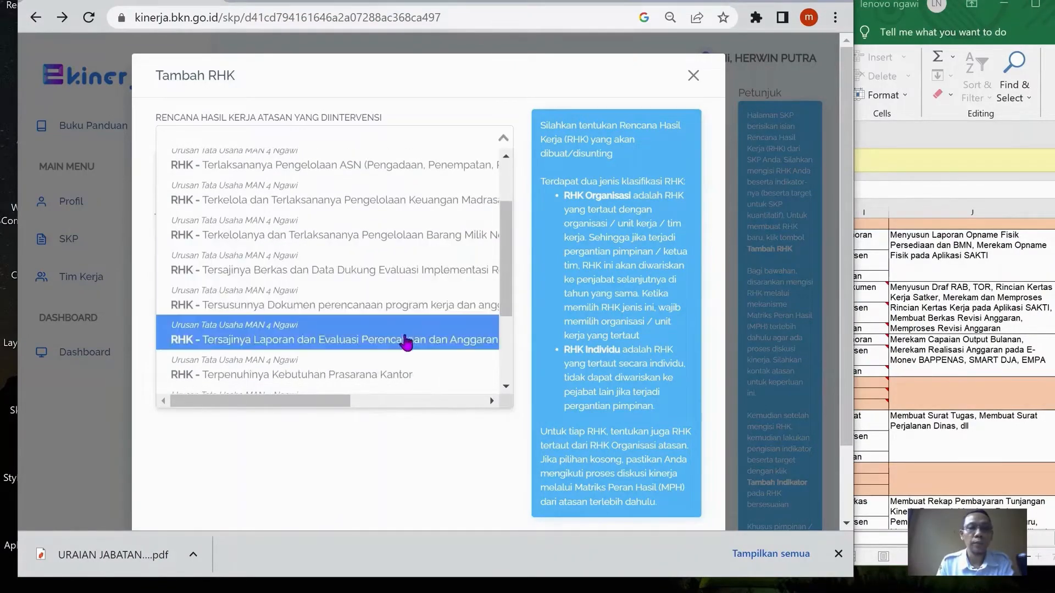
left_click(402, 344)
left_click(305, 188)
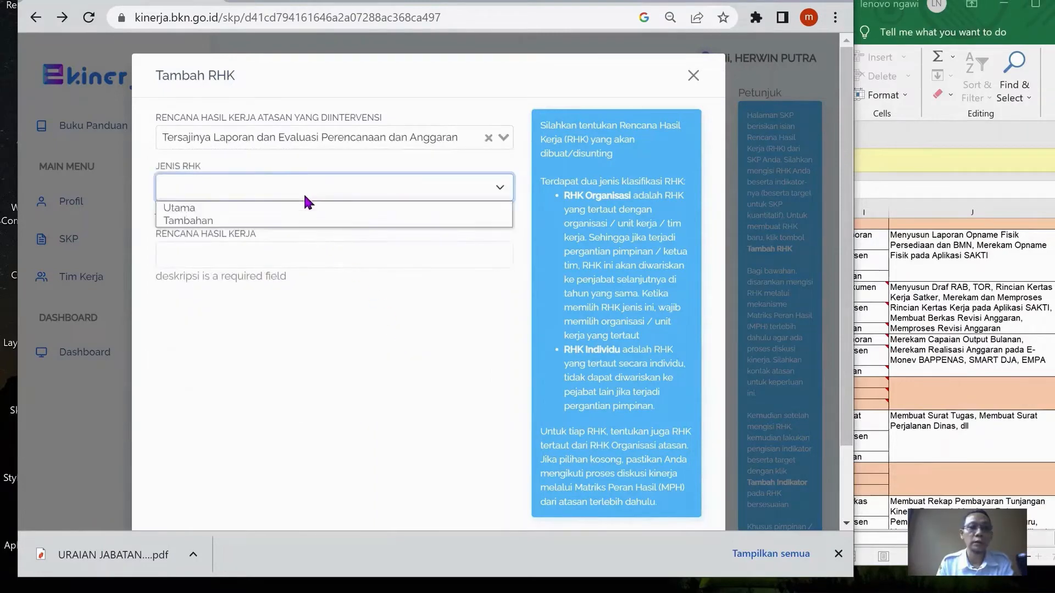
left_click(325, 207)
left_click(324, 251)
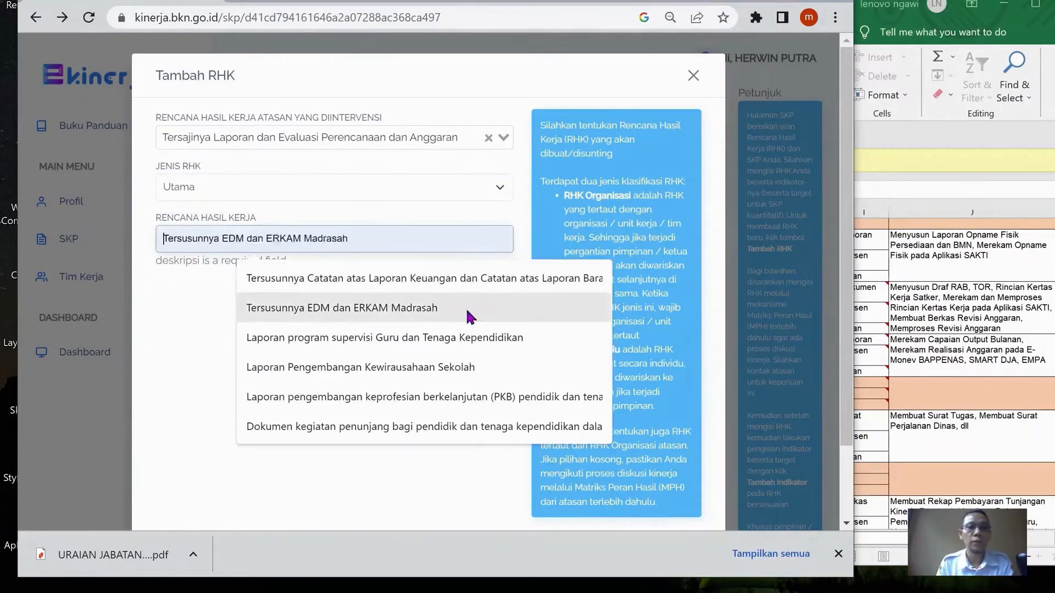
key("ctrl+v")
scroll(647, 466, "down", 1)
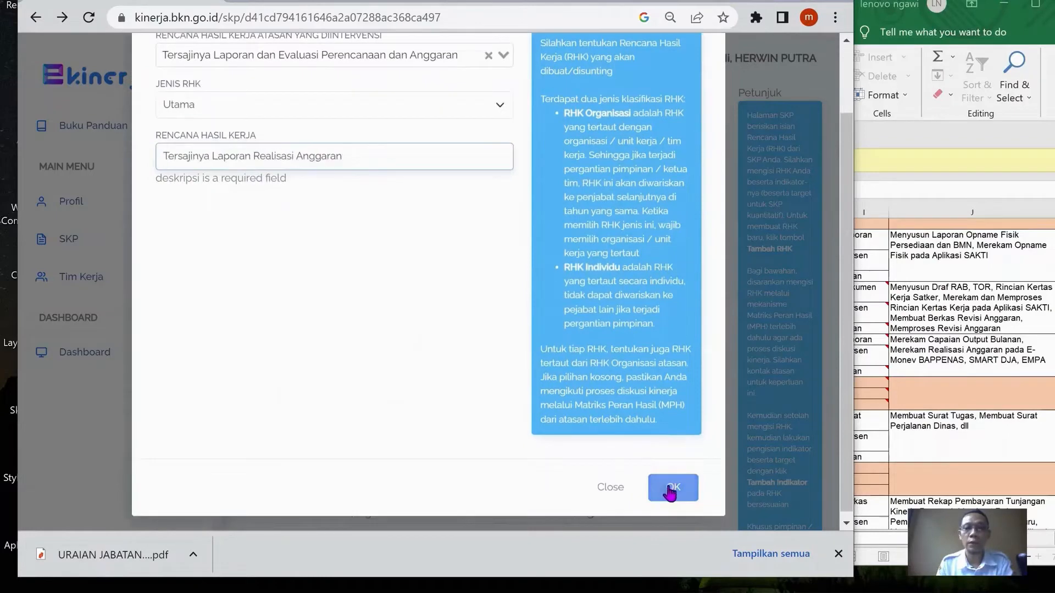
In the Excel workbook, copy cell E62's text "Terkelola dan Terlaksananya Administrasi Surat Kepegawaian"
key("alt+Tab")
scroll(504, 395, "down", 1)
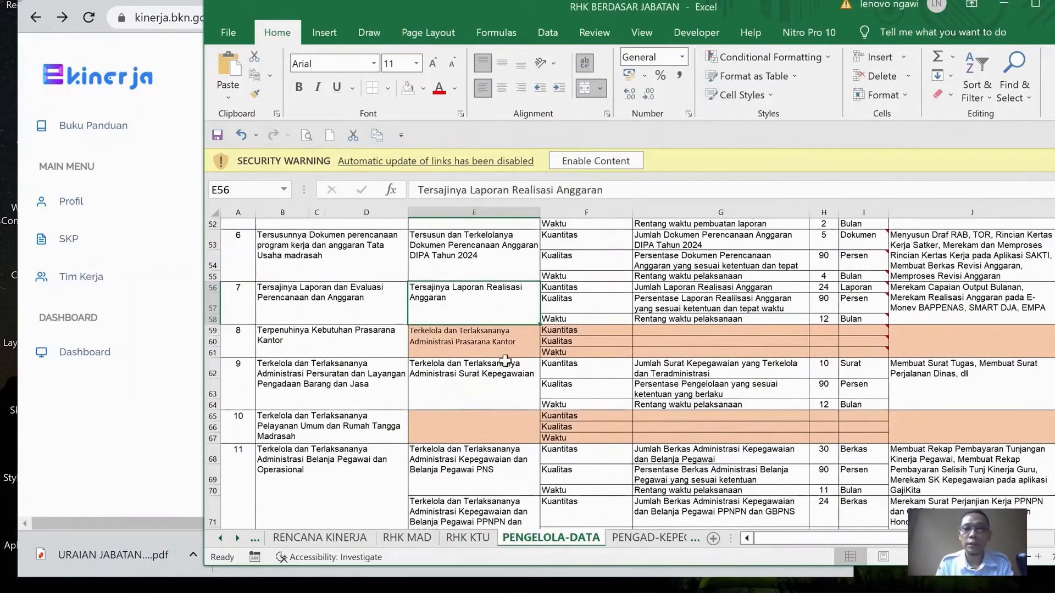
left_click(483, 383)
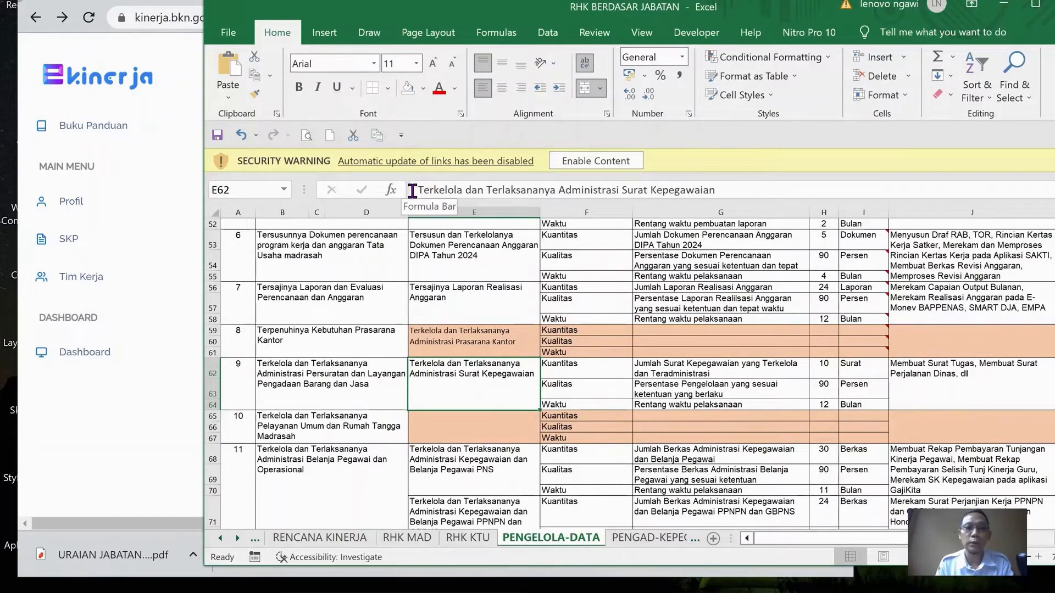
left_click_drag(412, 190, 737, 187)
key("ctrl+c")
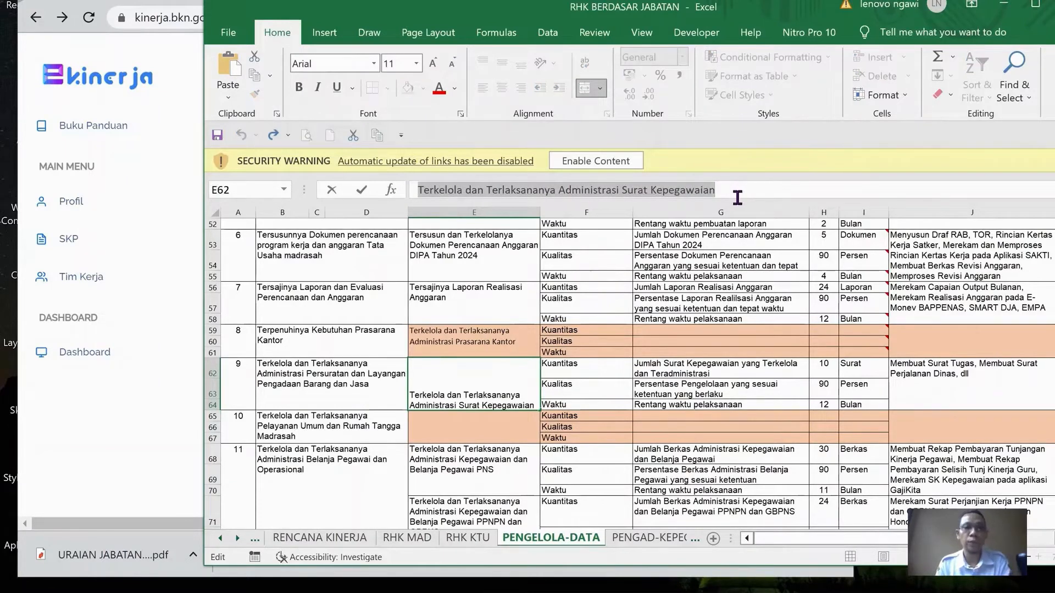
key("Escape")
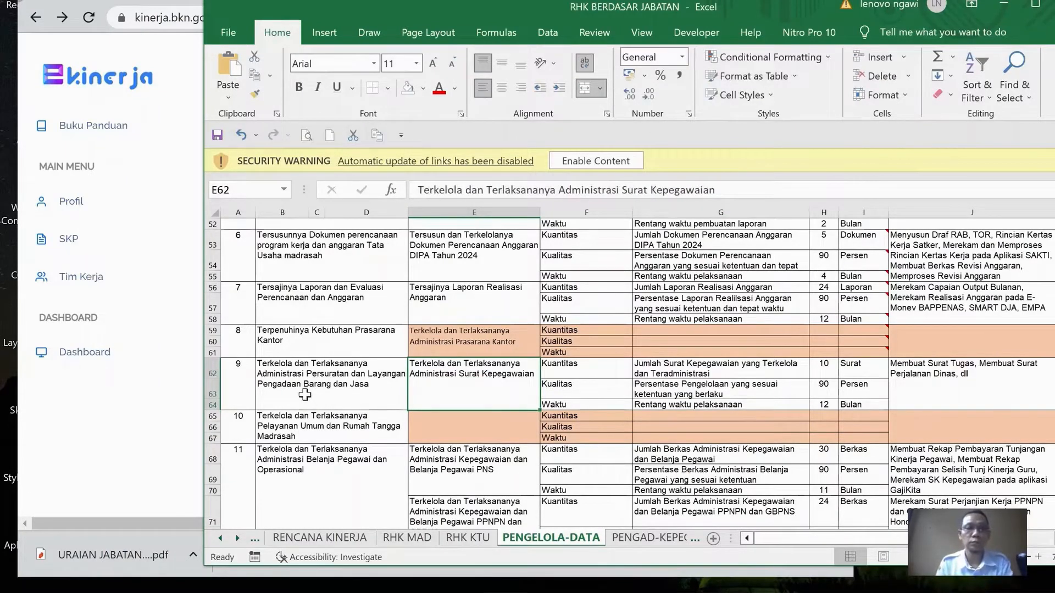
left_click_drag(463, 8, 556, 40)
In e-Kinerja, add a Utama RHK "Terkelola dan Terlaksananya Administrasi Surat Kepegawaian" under the supervisor's "Terkelola dan Terlaksananya Administrasi Persuratan dan Layanan Pengadaan Barang dan Jasa" RHK
left_click(269, 144)
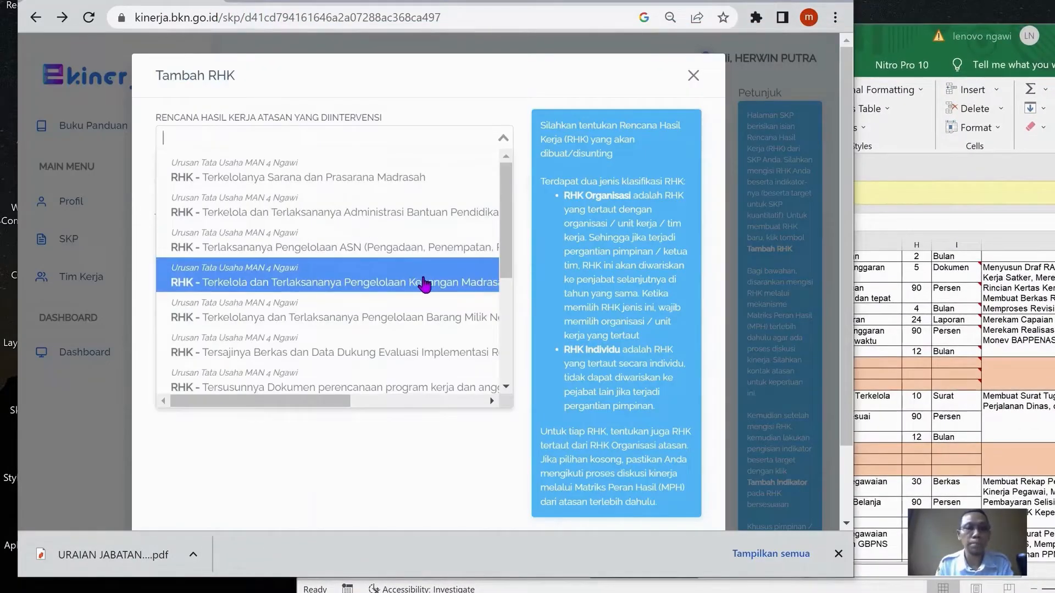
scroll(430, 290, "down", 2)
scroll(431, 290, "down", 2)
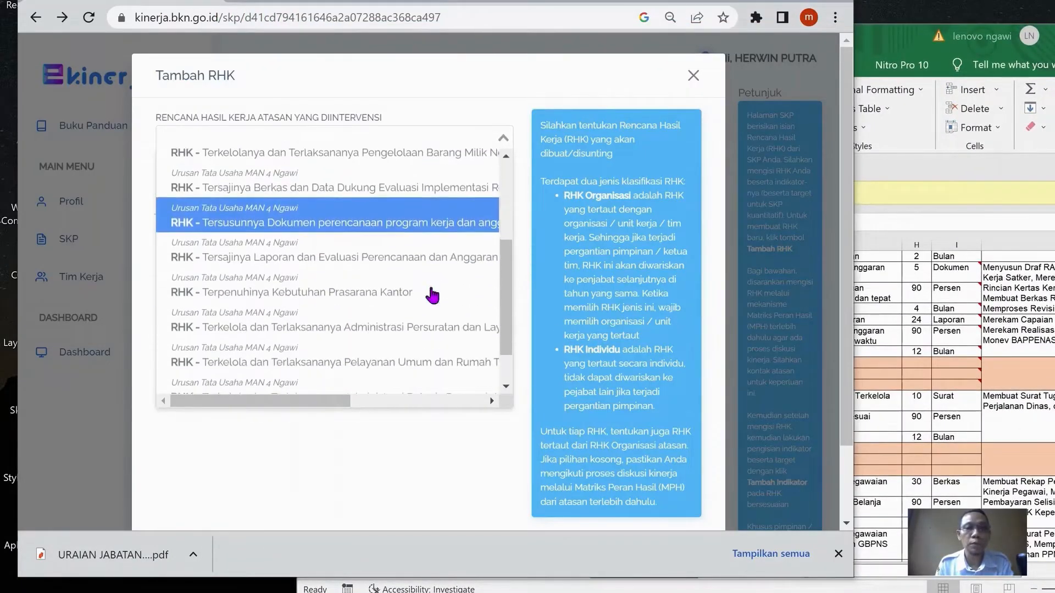
left_click(436, 329)
left_click(358, 221)
left_click(327, 240)
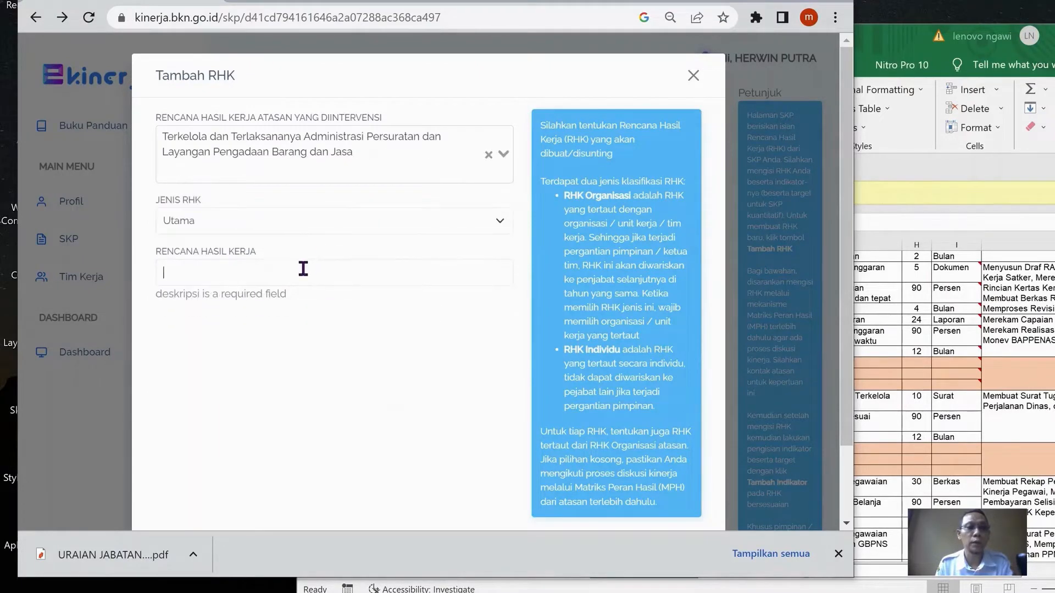
left_click(303, 269)
key("ctrl+v")
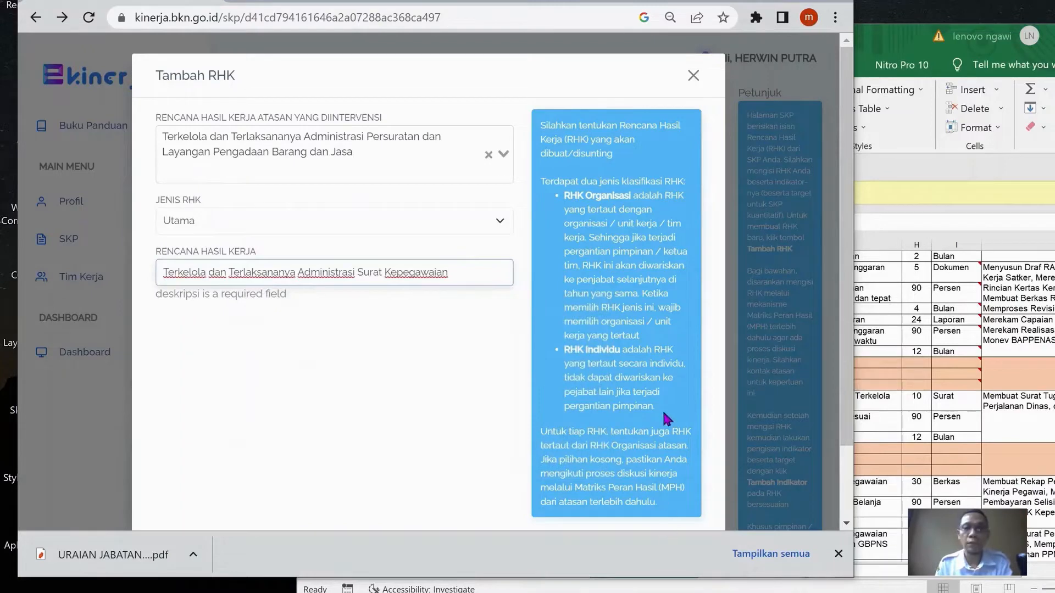
scroll(663, 410, "down", 2)
In the Excel workbook, review row 68's supervisor RHK and activities, and copy cell E68's text "Terkelola dan Terlaksananya Administrasi Kepegawaian dan Belanja Pegawai PNS"
key("alt+Tab")
scroll(688, 384, "down", 3)
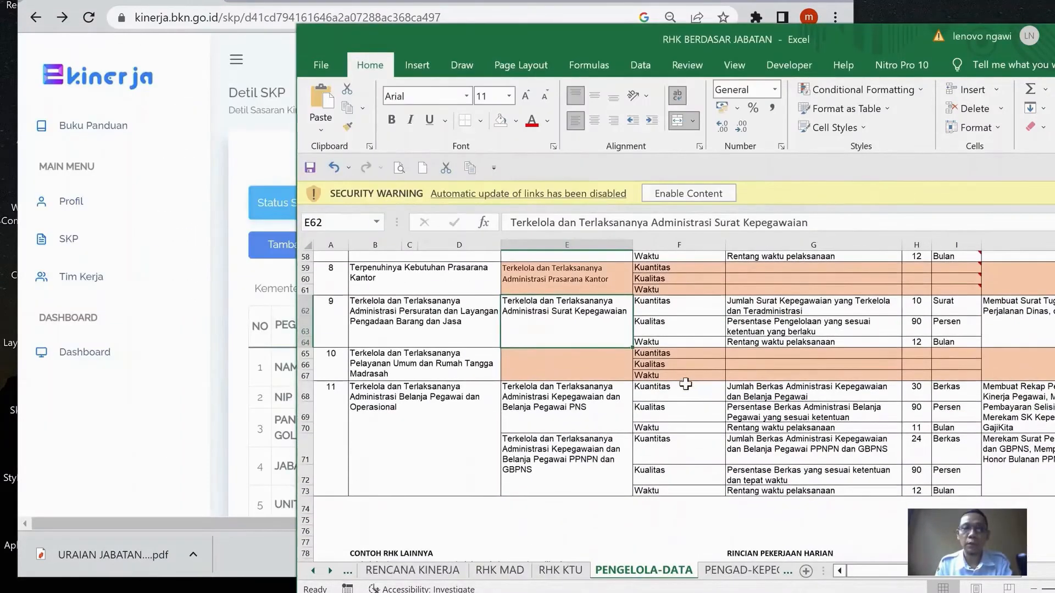
left_click(570, 411)
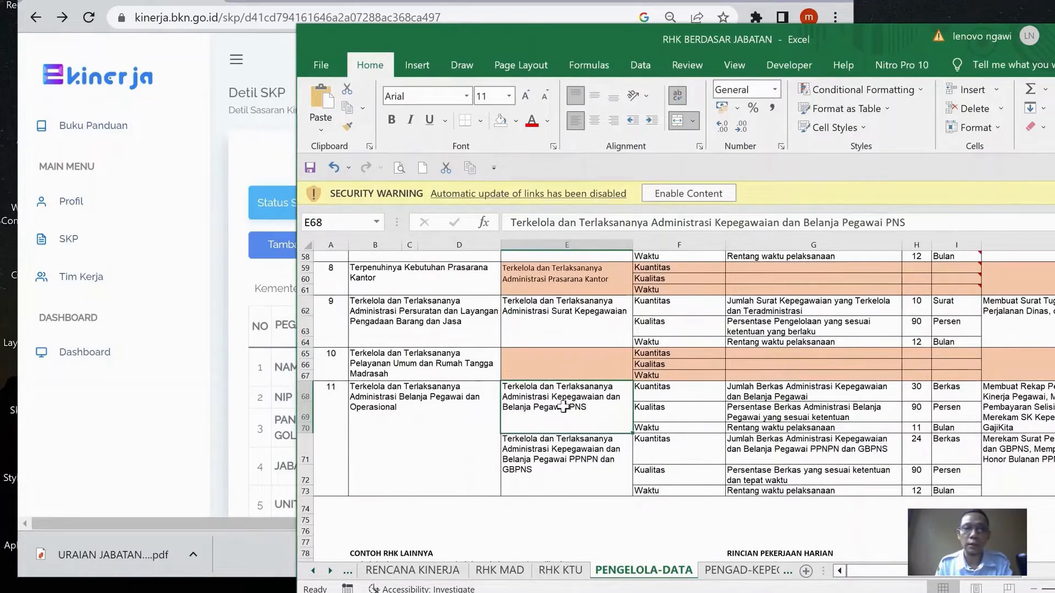
left_click(410, 405)
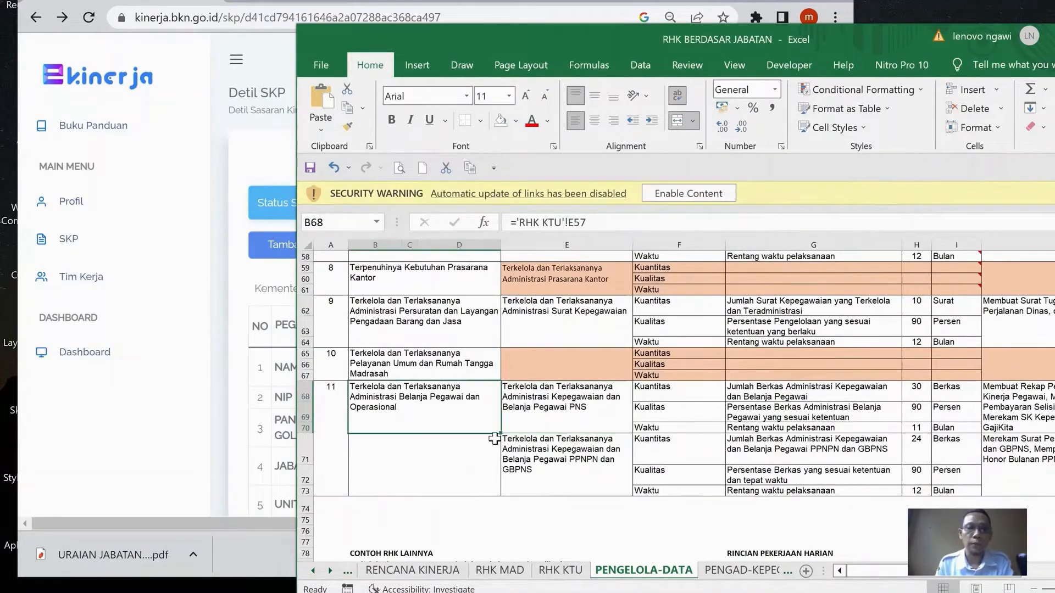
left_click(599, 401)
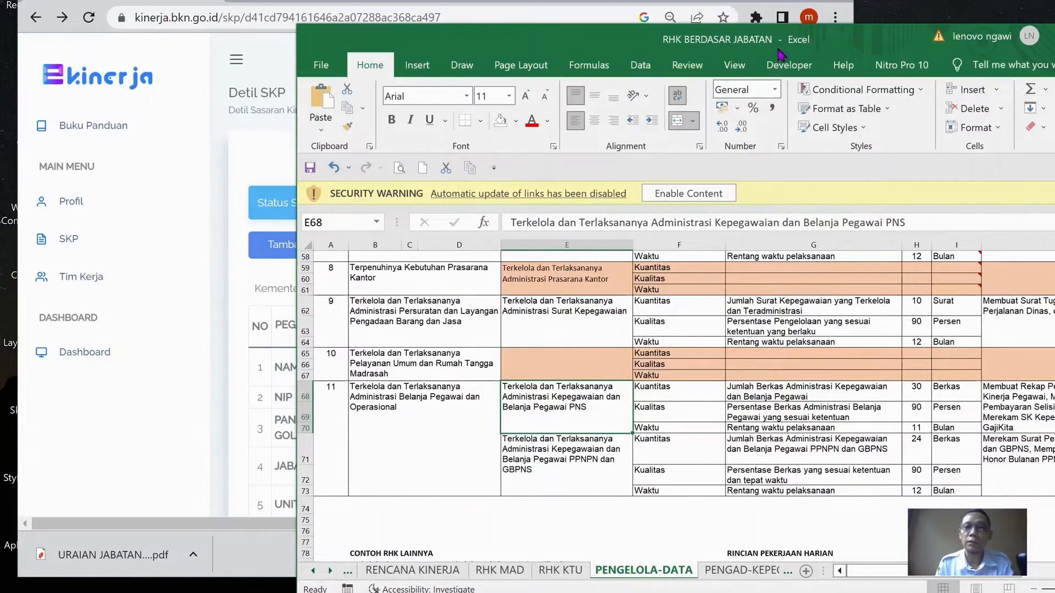
left_click_drag(824, 31, 629, 6)
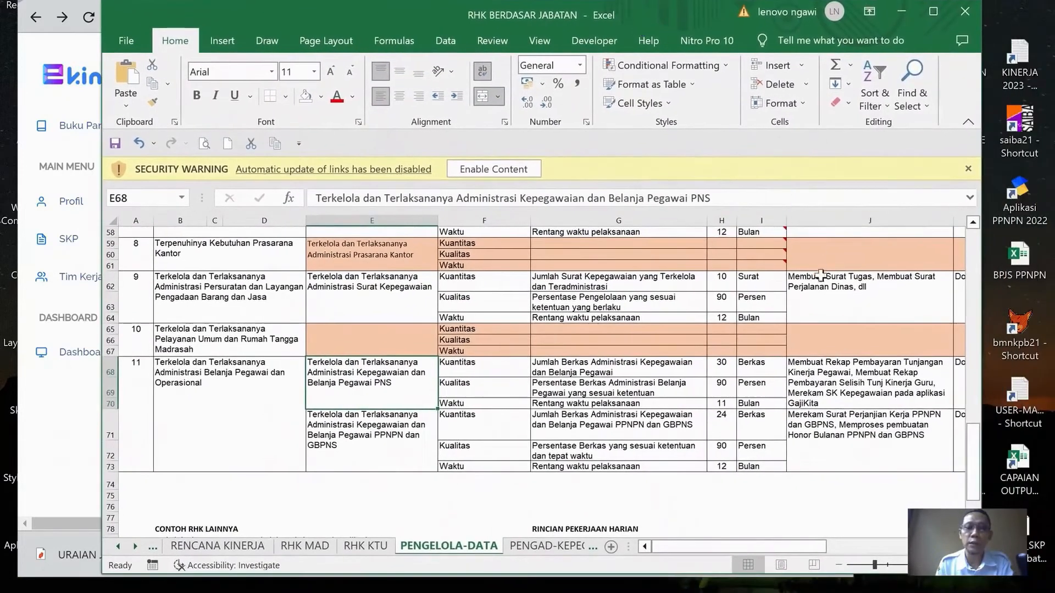
left_click_drag(759, 545, 801, 547)
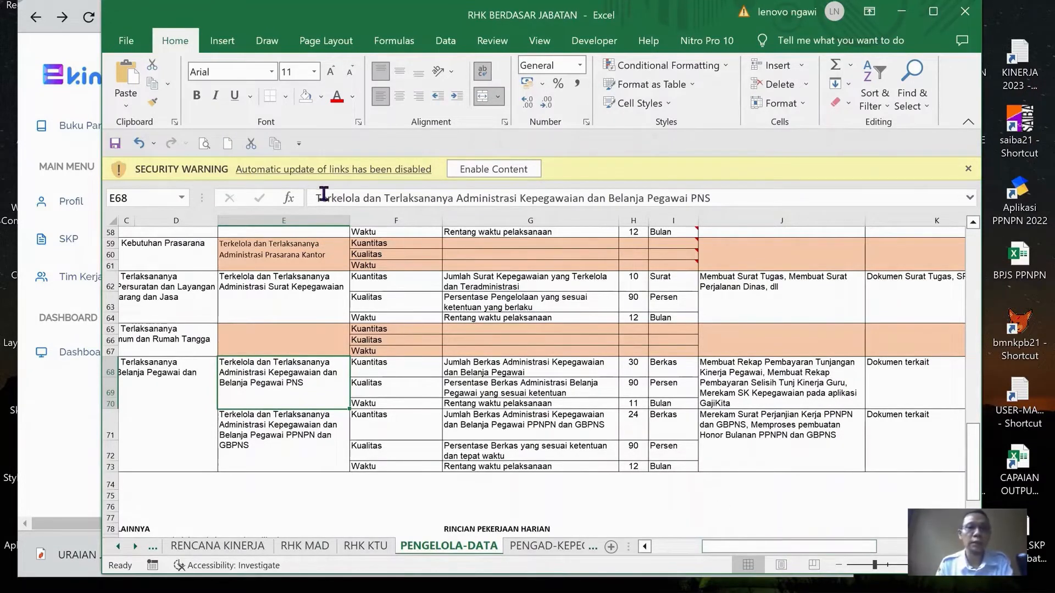
left_click_drag(316, 198, 544, 197)
left_click_drag(680, 224, 840, 275)
key("ctrl+c")
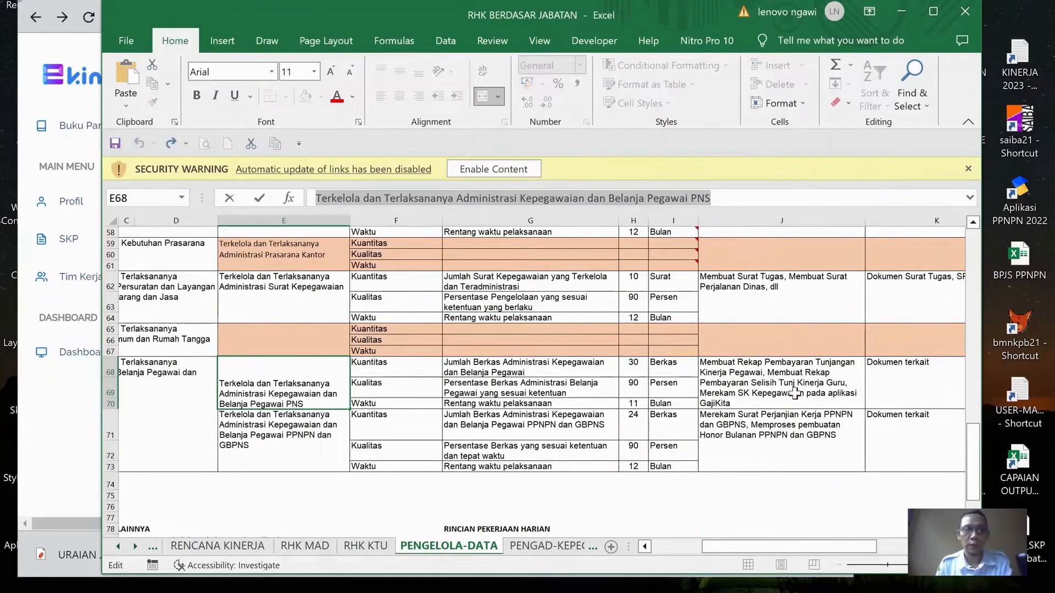
key("Escape")
scroll(810, 549, "left", 2)
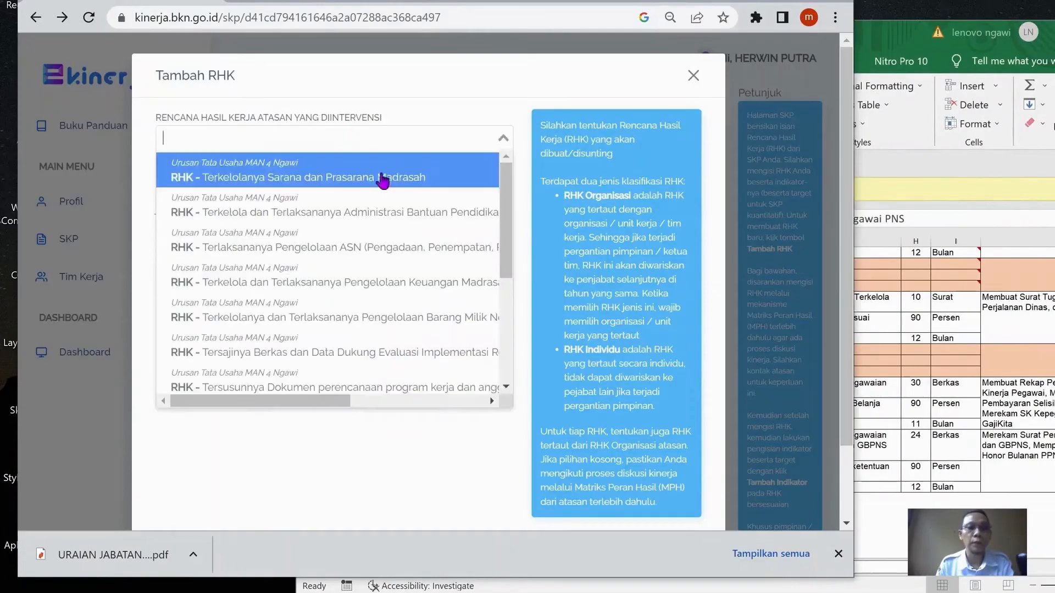
In e-Kinerja, add the copied PNS personnel administration text as a Utama RHK under the supervisor's "Terkelola dan Terlaksananya Administrasi Belanja Pegawai dan Operasional" RHK
scroll(385, 236, "down", 3)
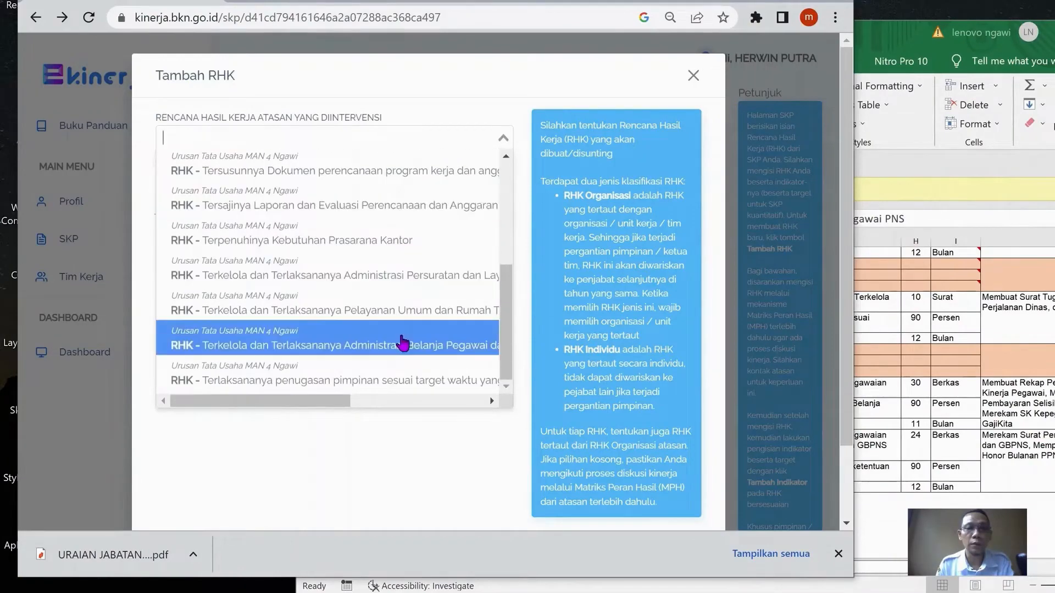
left_click(401, 346)
left_click(344, 221)
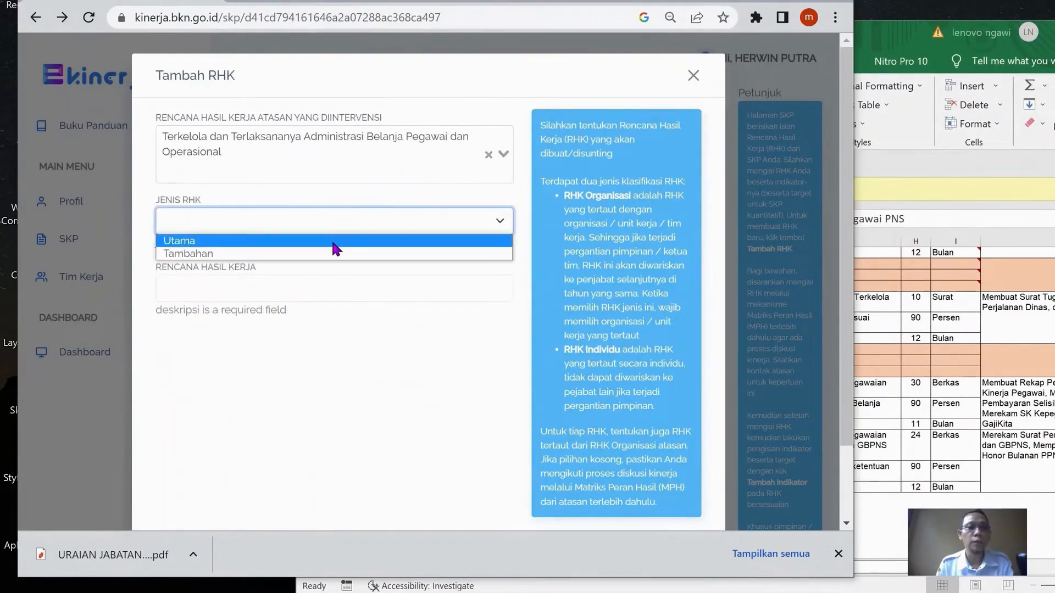
left_click(337, 240)
left_click(355, 272)
key("ctrl+v")
scroll(588, 327, "down", 2)
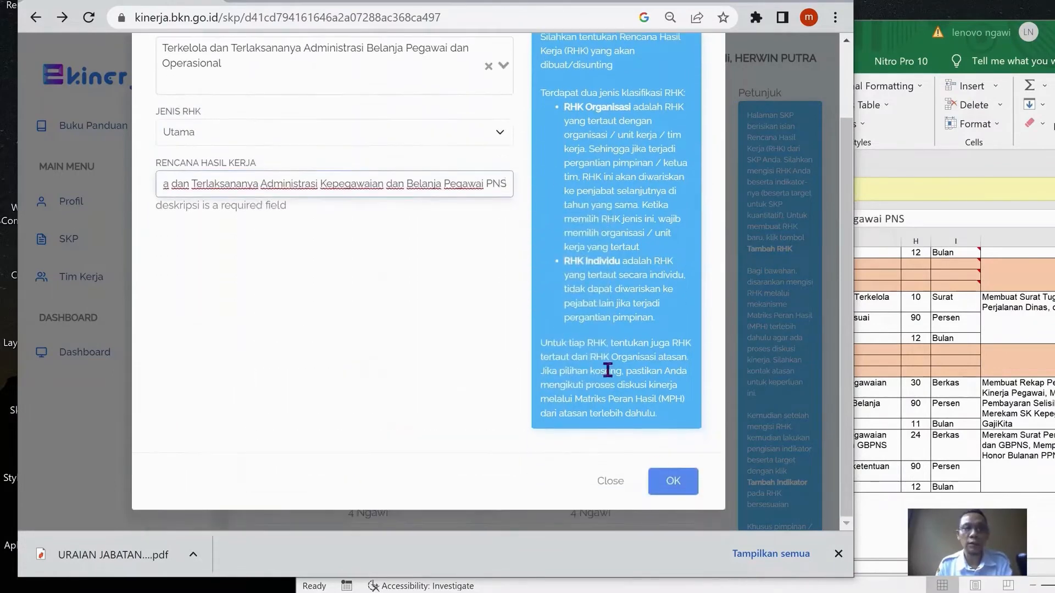
left_click(678, 487)
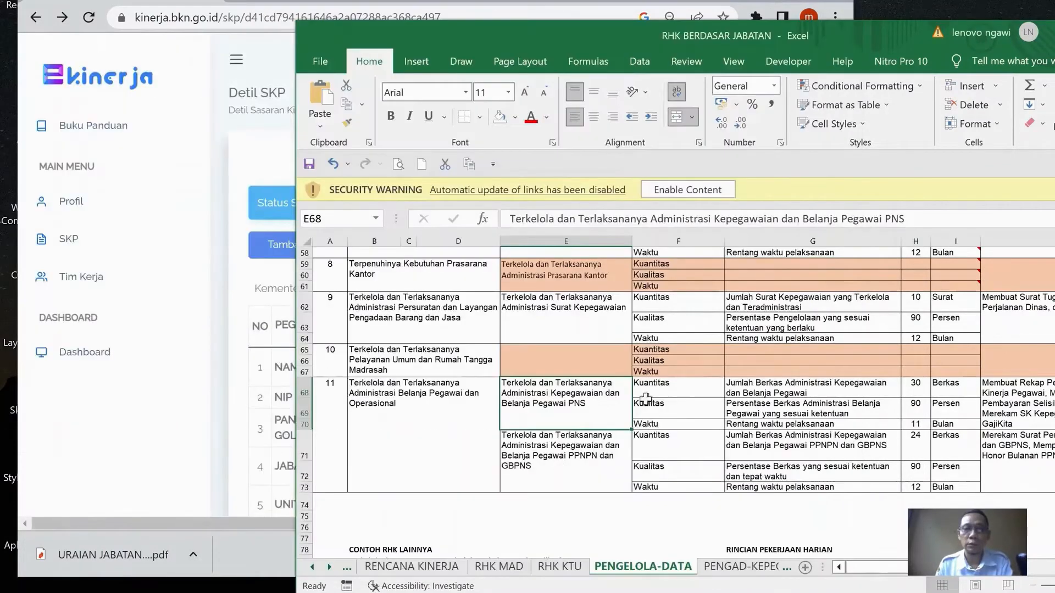
In the Excel workbook, copy cell E71's text "Terkelola dan Terlaksananya Administrasi Kepegawaian dan Belanja Pegawai PPNPN dan GBPNS"
left_click(559, 464)
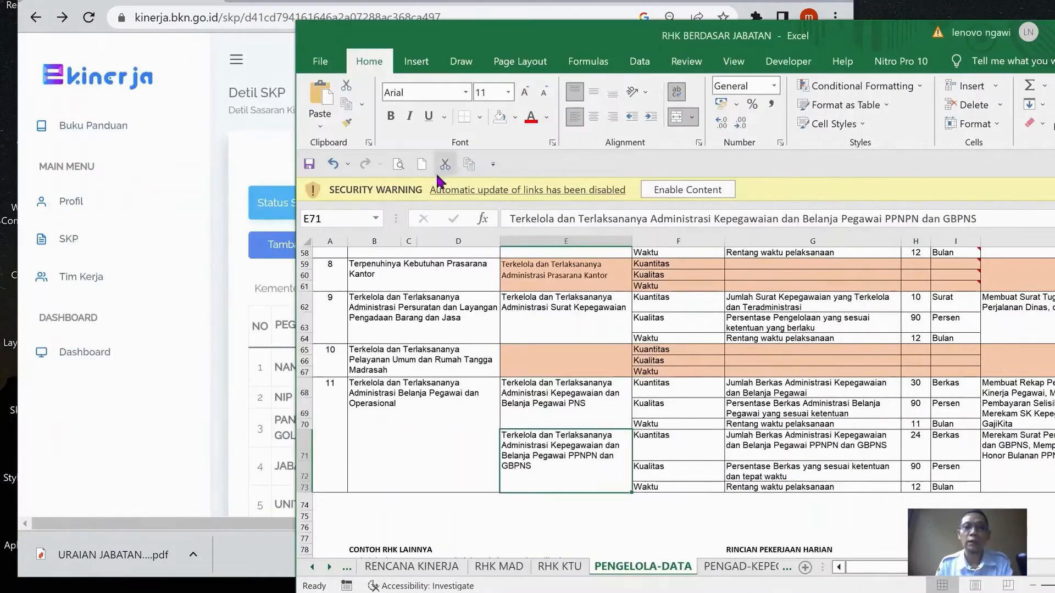
left_click_drag(507, 218, 1010, 220)
key("ctrl+c")
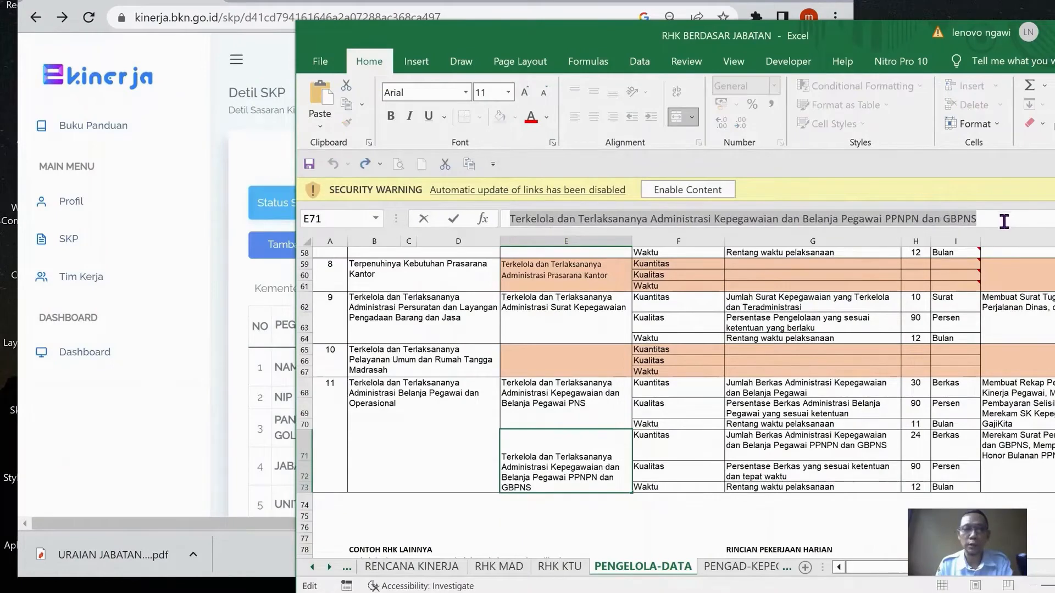
key("Escape")
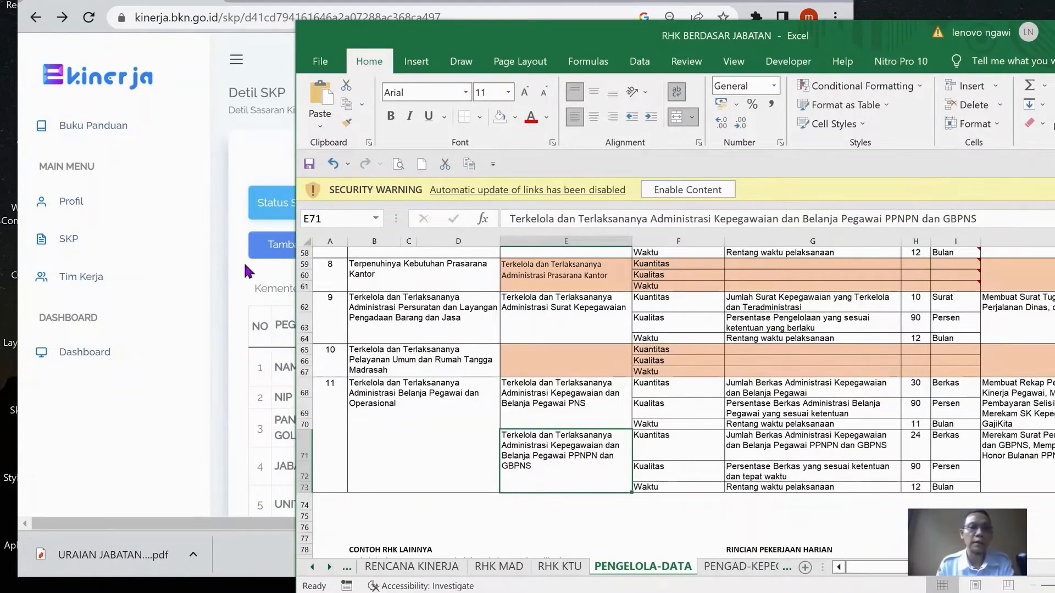
In e-Kinerja, add the copied PPNPN dan GBPNS text as a Utama RHK under the supervisor's "Terkelola dan Terlaksananya Administrasi Belanja Pegawai dan Operasional" RHK
left_click(385, 139)
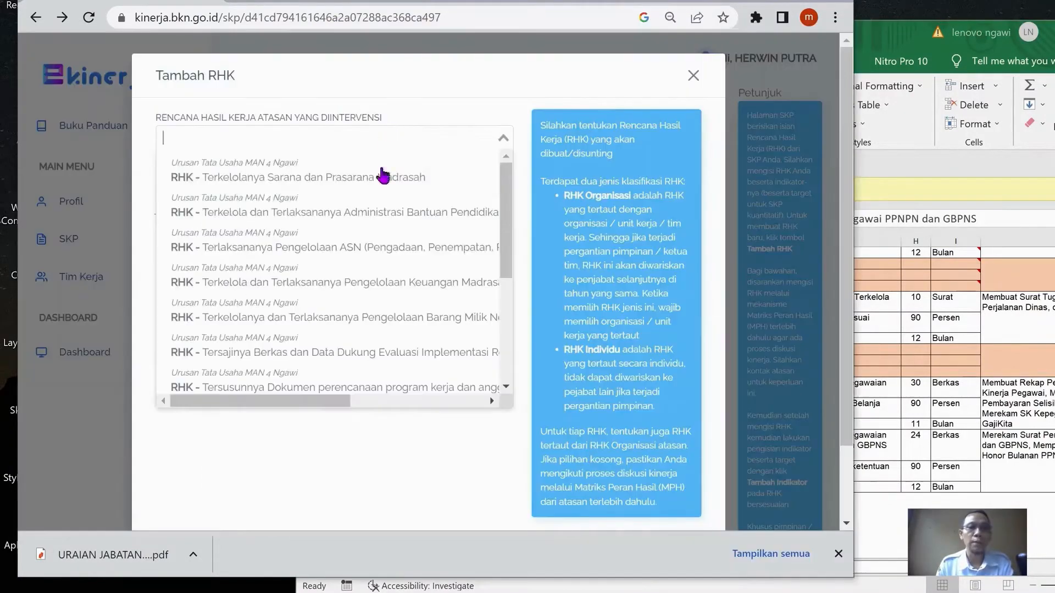
scroll(379, 245, "down", 4)
scroll(377, 248, "down", 2)
left_click(398, 275)
left_click(335, 138)
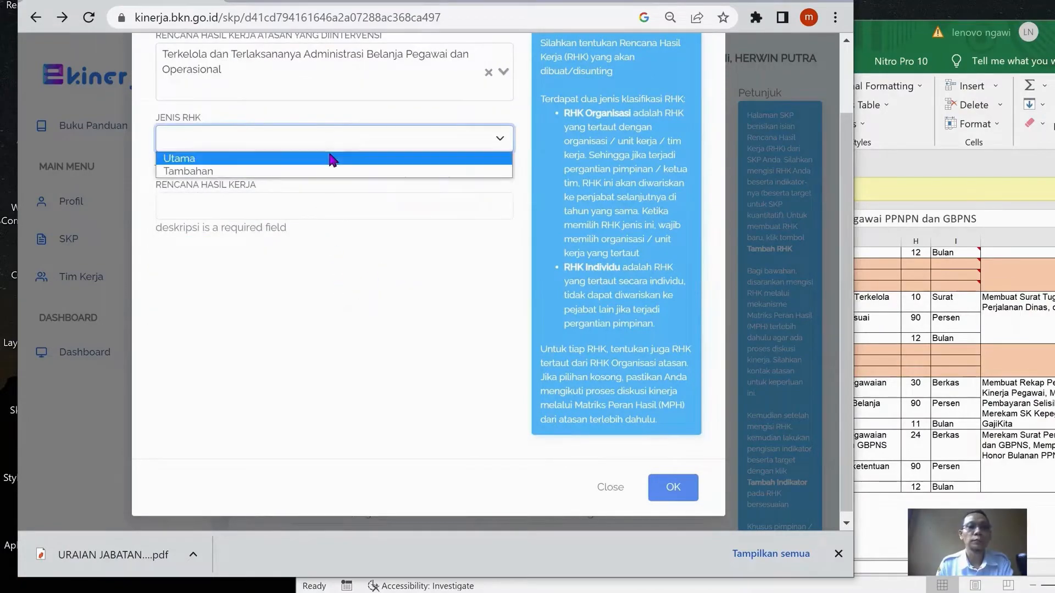
left_click(328, 158)
left_click(303, 182)
key("ctrl+v")
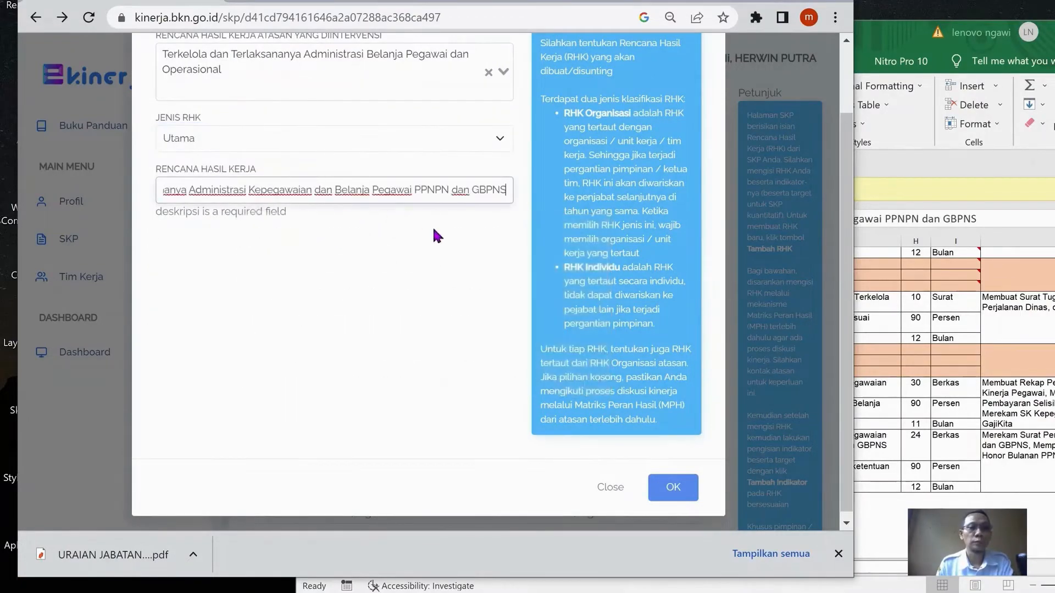
left_click(681, 486)
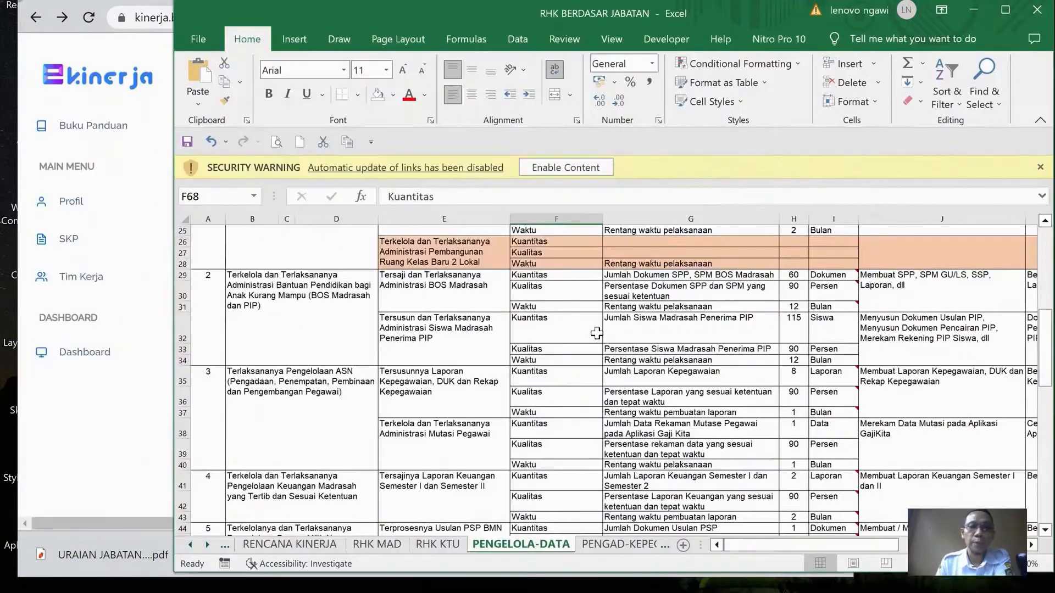
In the Excel workbook, compare the first RHK's indicator rows with the e-Kinerja list and copy cell G17's text "Jumlah Dokumen Perencanaan Sarana dan Prasarana Madrasah"
scroll(597, 334, "up", 5)
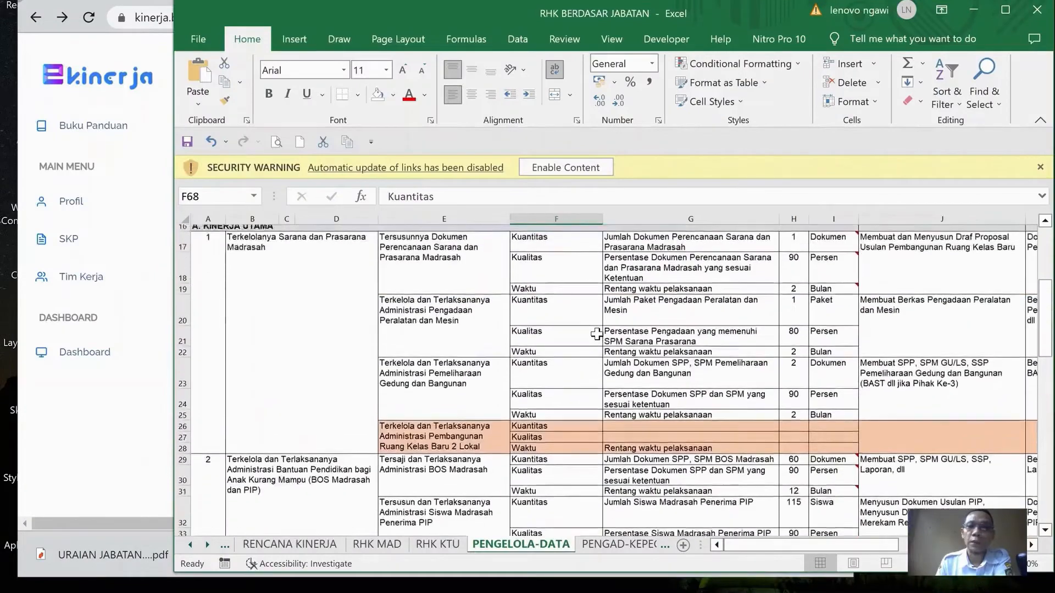
scroll(597, 334, "up", 2)
scroll(598, 334, "down", 2)
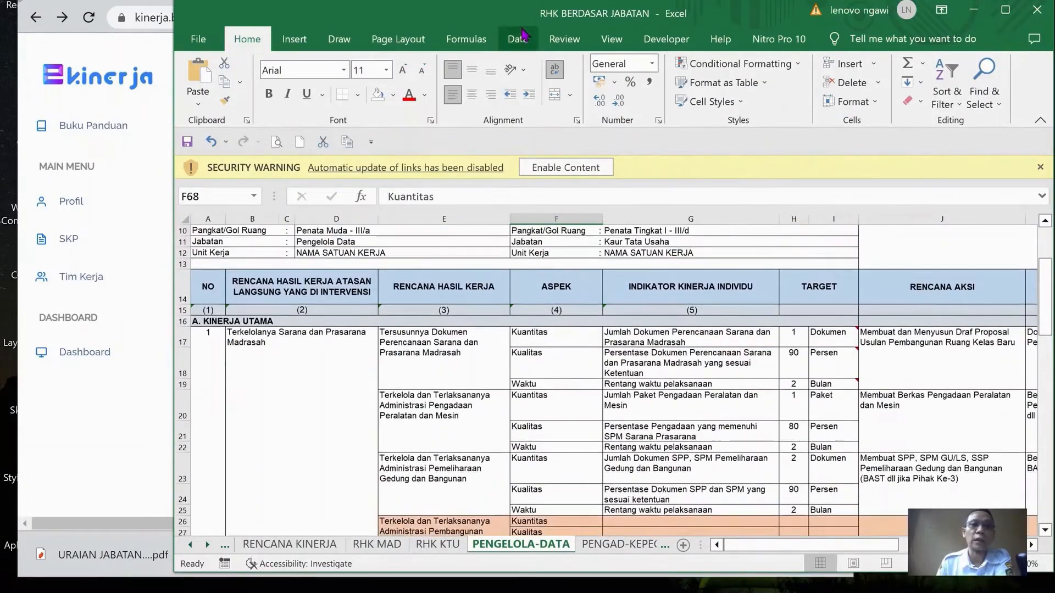
mouse_move(496, 21)
left_mouse_down()
mouse_move(519, 19)
mouse_move(497, 24)
left_mouse_up()
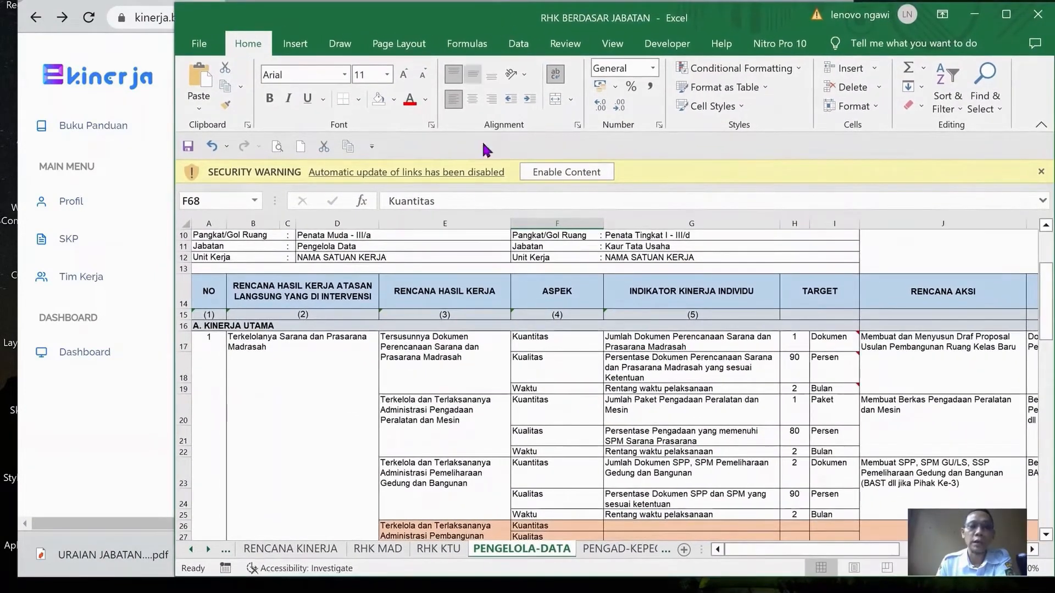
key("alt+Tab")
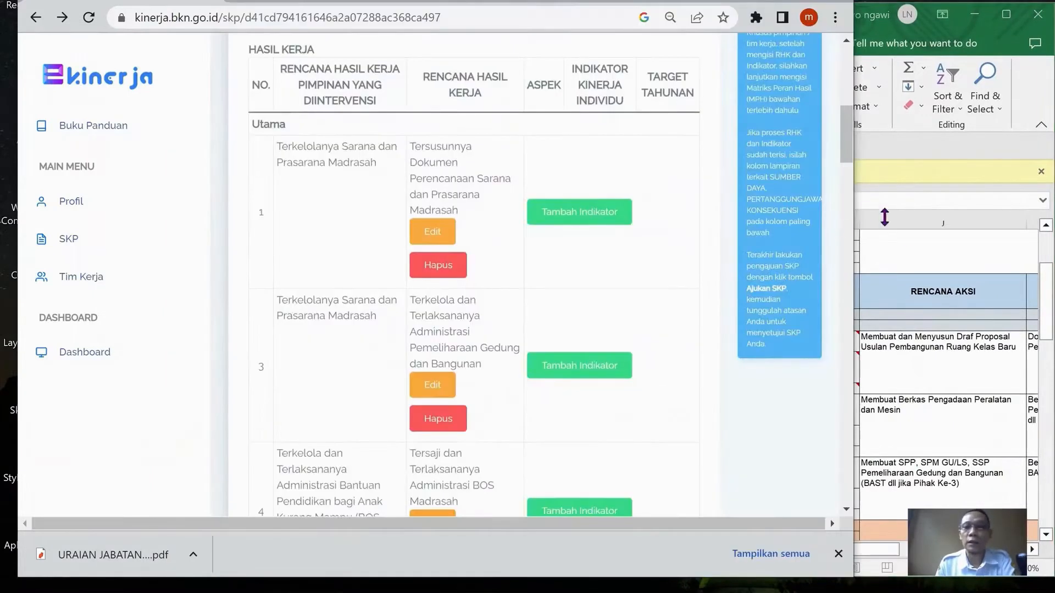
left_click(904, 231)
scroll(801, 300, "down", 1)
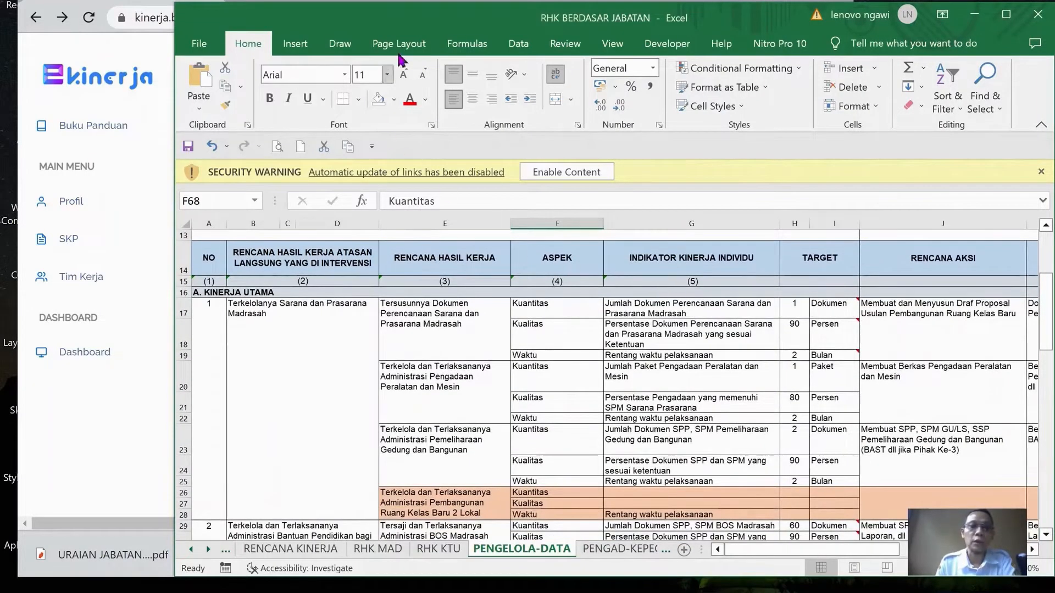
key("alt+Tab")
key("alt+Tab")
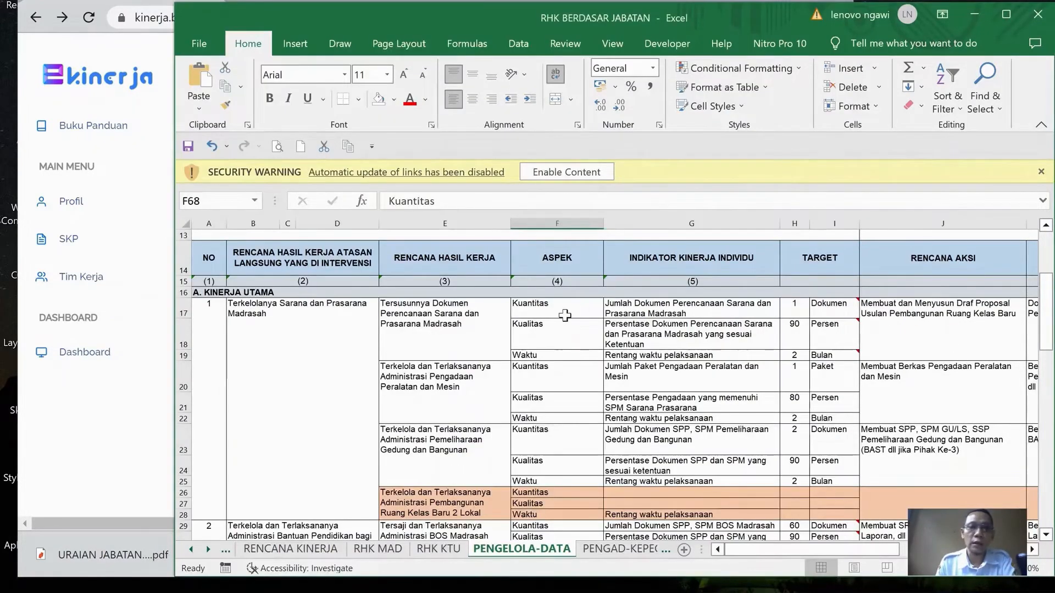
left_click(663, 313)
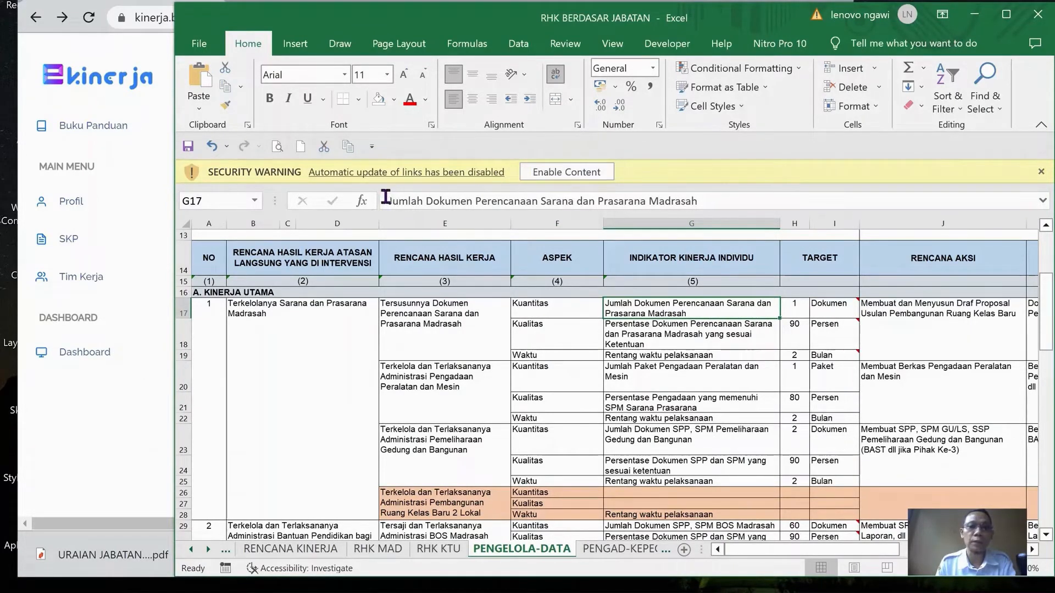
key("ctrl+c")
In e-Kinerja, add a Kuantitas indicator "Jumlah Dokumen Perencanaan Sarana dan Prasarana Madrasah" with target "1 Dokumen" to the first RHK
key("alt+Tab")
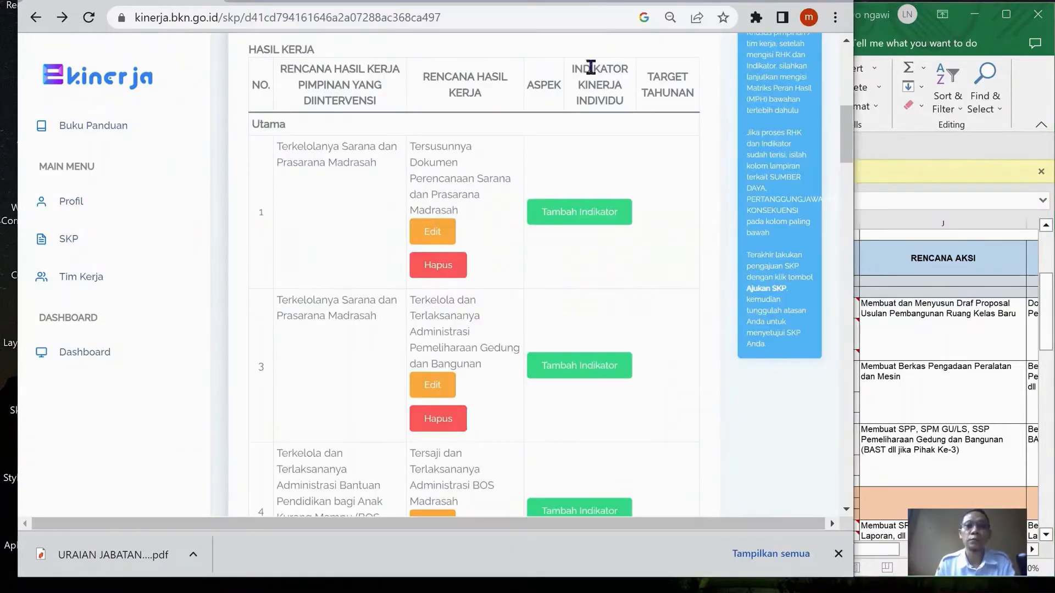
left_click(581, 213)
key("alt+Tab")
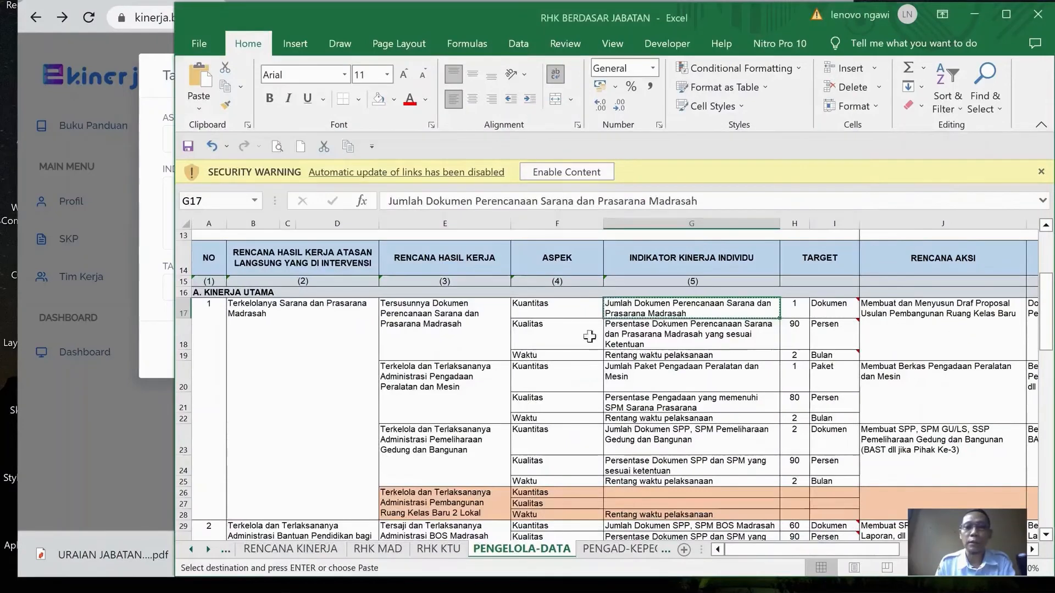
left_click_drag(374, 24, 432, 36)
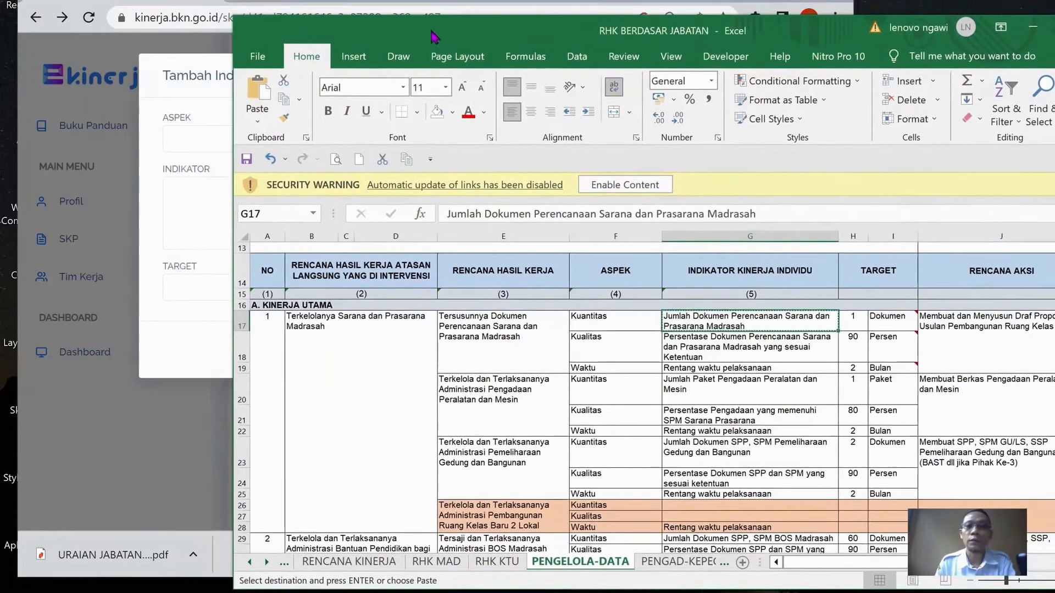
left_click(418, 10)
left_click(386, 139)
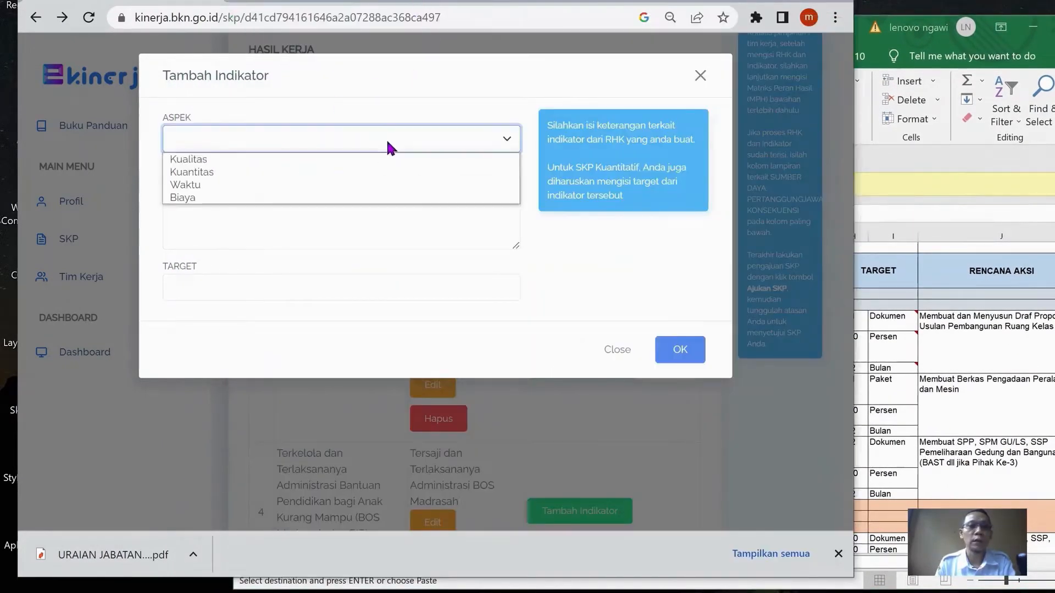
left_click(332, 172)
left_click(304, 205)
key("ctrl+v")
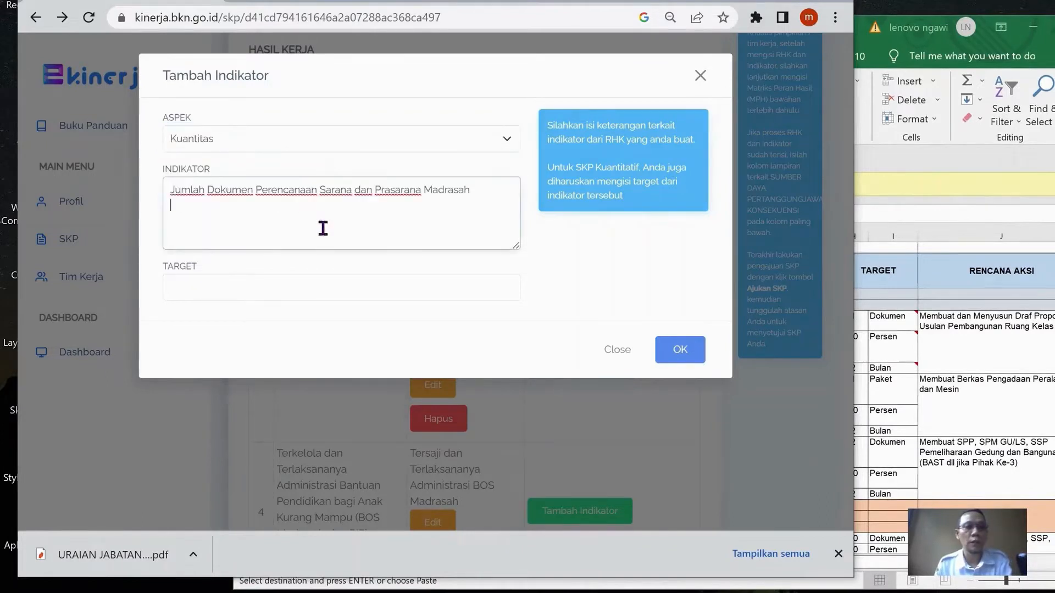
left_click(380, 290)
type("1 Dok")
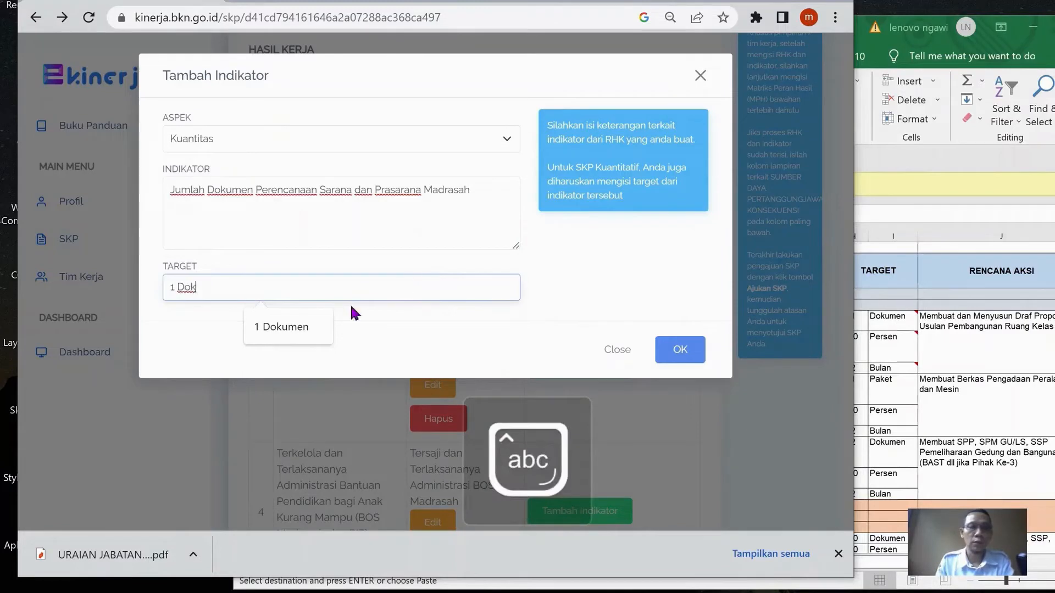
left_click(301, 327)
left_click(680, 349)
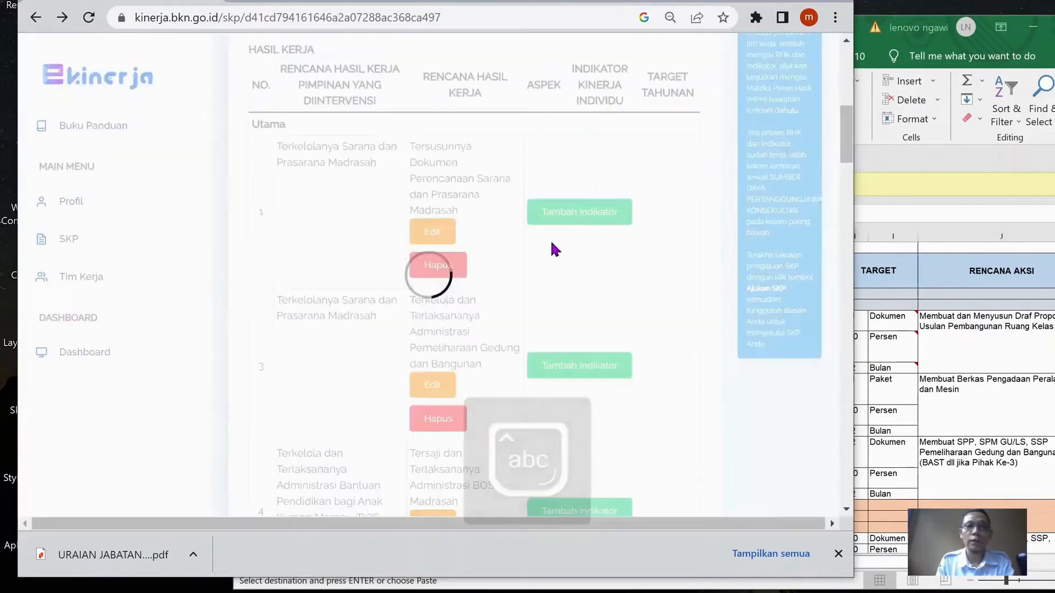
Start a Kualitas indicator for the first RHK and copy Excel cell G18's text "Persentase Dokumen Perencanaan Sarana dan Prasarana Madrasah yang sesuai Ketentuan"
left_click(568, 326)
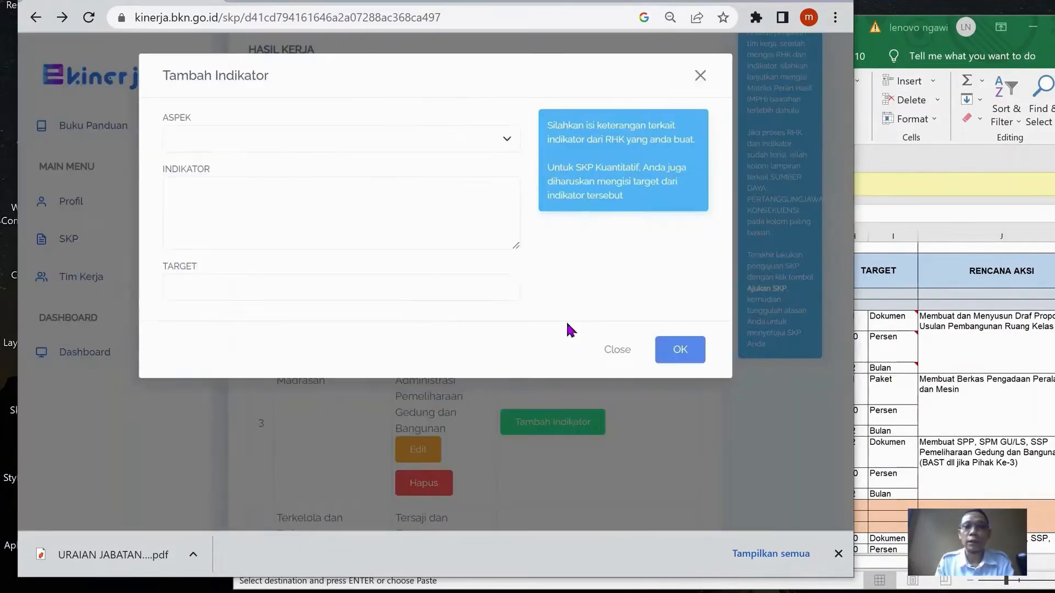
left_click(298, 138)
left_click(293, 157)
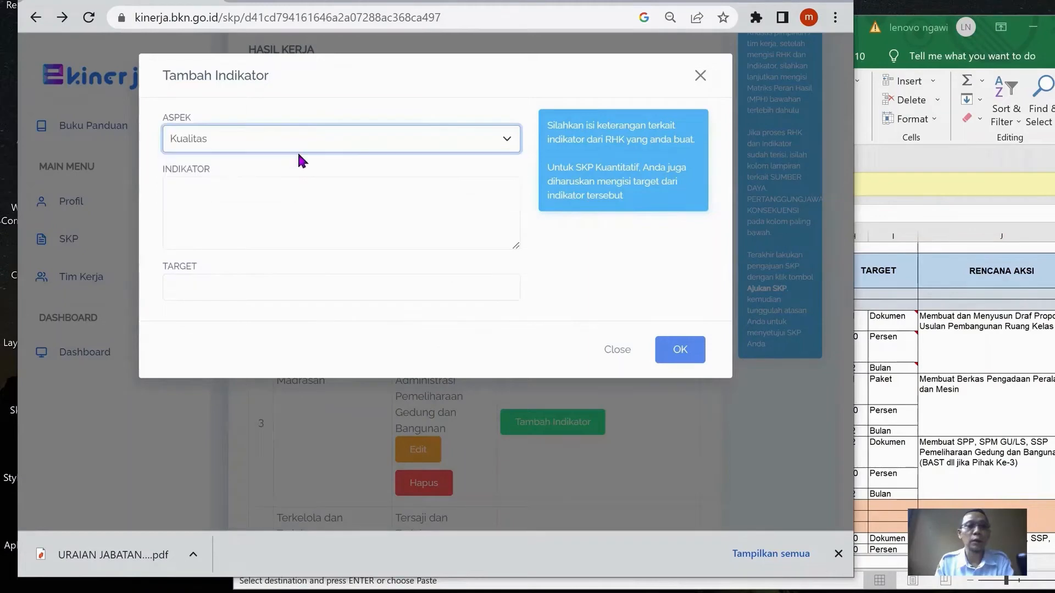
left_click(833, 325)
left_click(755, 349)
key("ctrl+c")
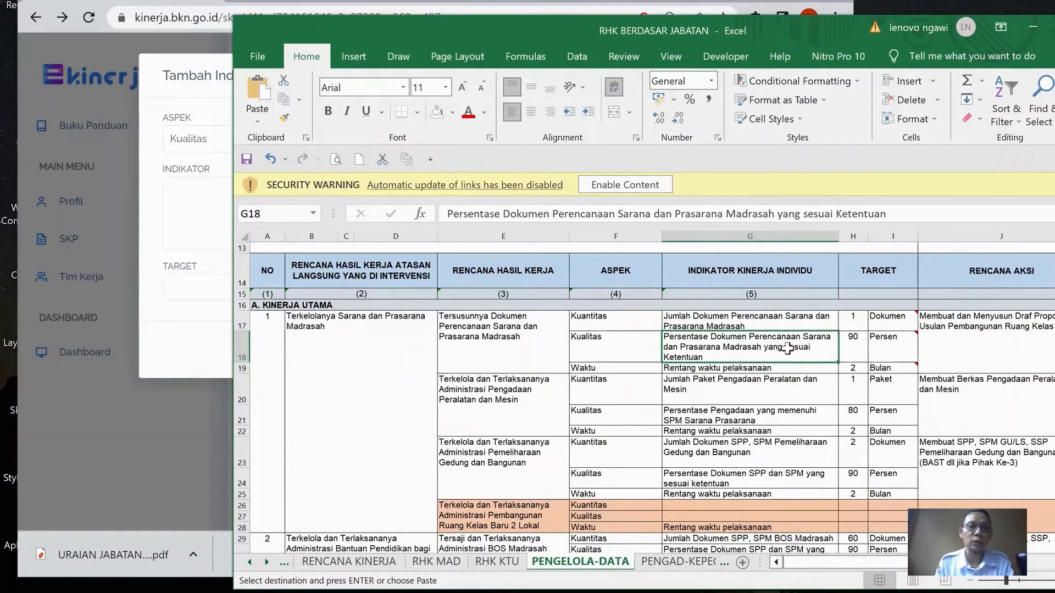
In e-Kinerja, complete the first RHK's Kualitas indicator with the copied Persentase Dokumen text and target "90 %", and save it
left_click(202, 212)
key("ctrl+v")
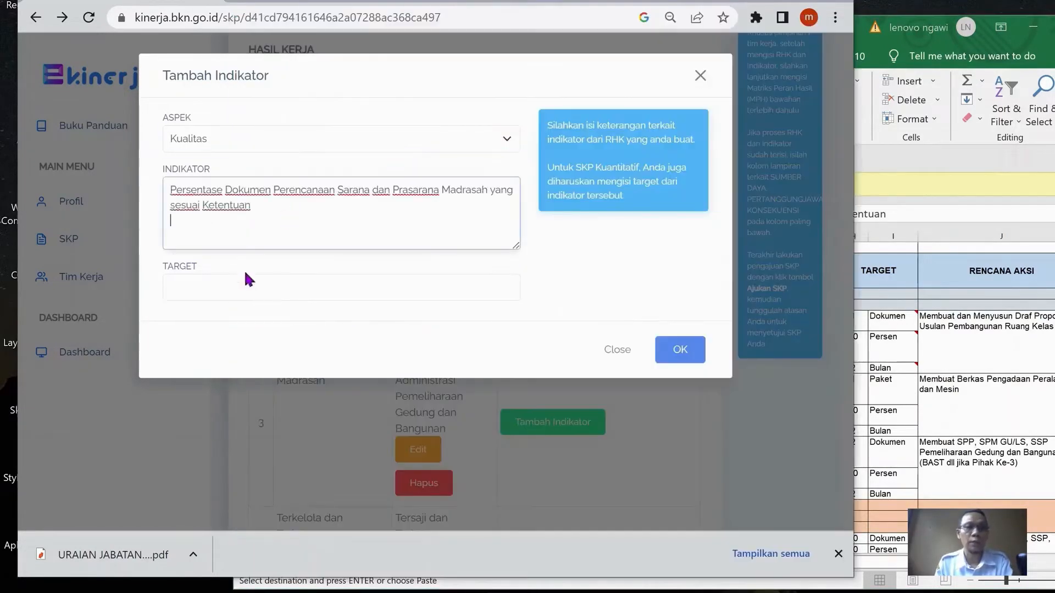
left_click(250, 278)
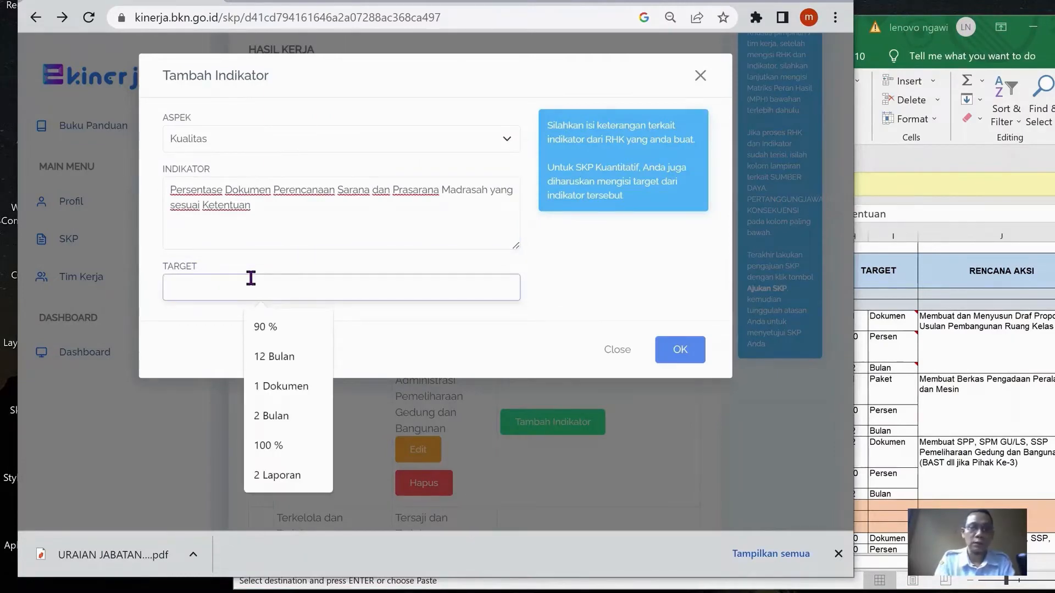
left_click(270, 325)
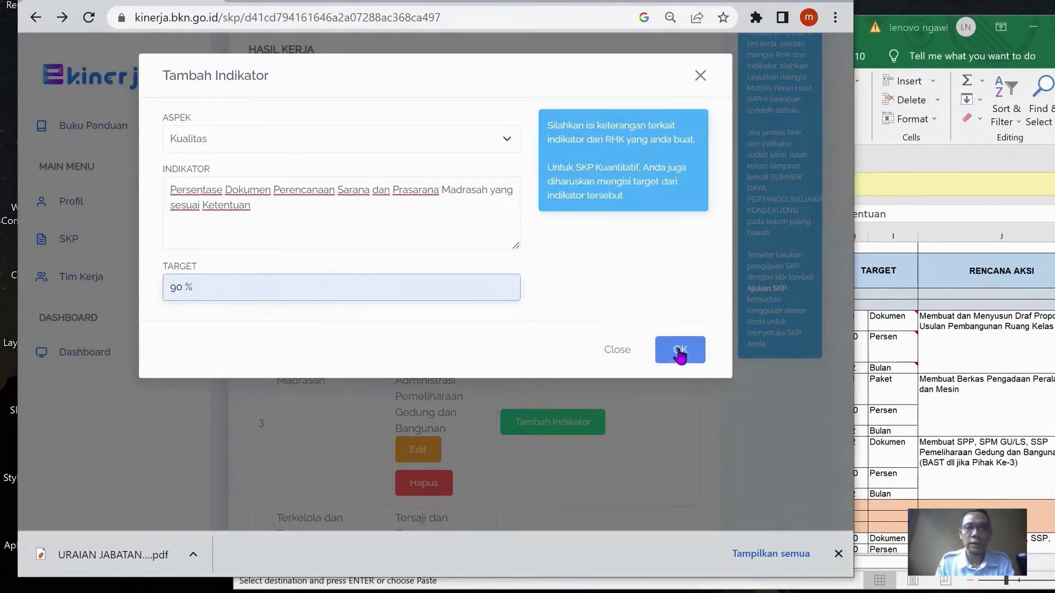
left_click(678, 350)
In the Excel workbook, copy cell G19's text "Rentang waktu pelaksanaan"
key("alt+Tab")
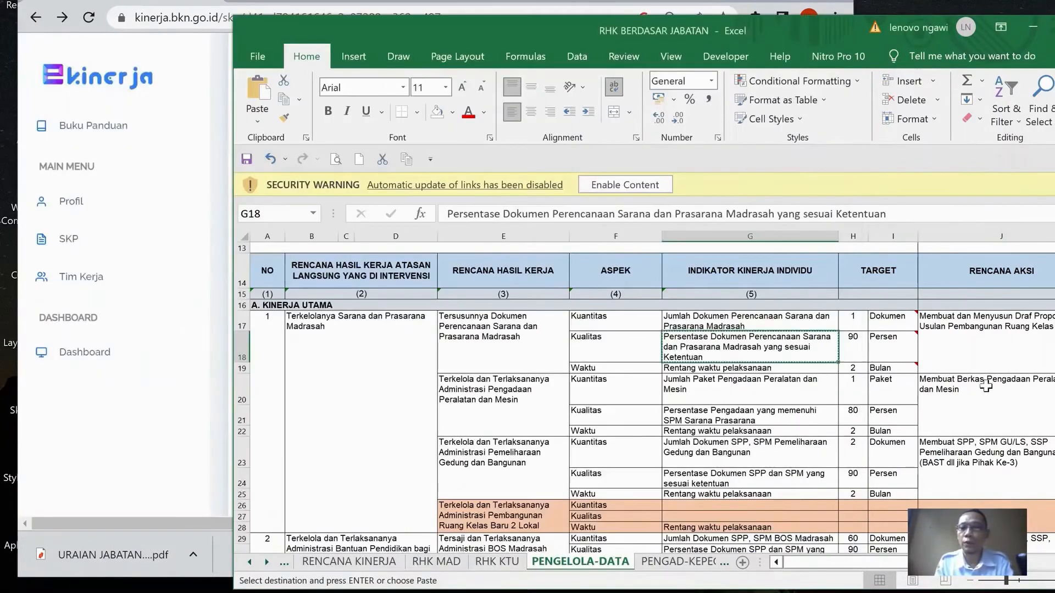
left_click(747, 371)
key("ctrl+c")
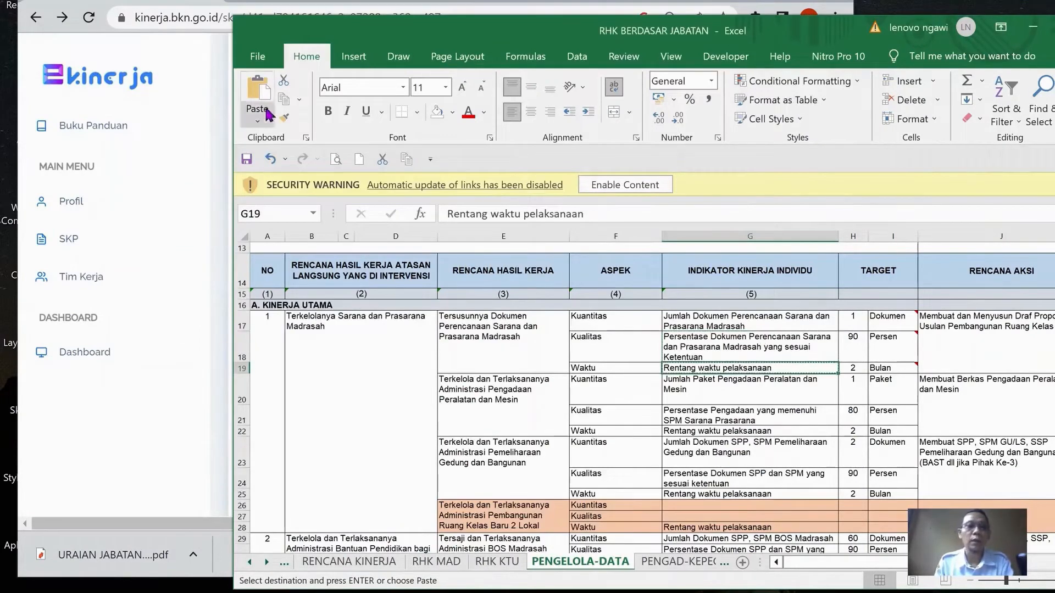
In e-Kinerja, add a Waktu indicator "Rentang waktu pelaksanaan" with target "2 Bulan" to the first RHK
key("alt+Tab")
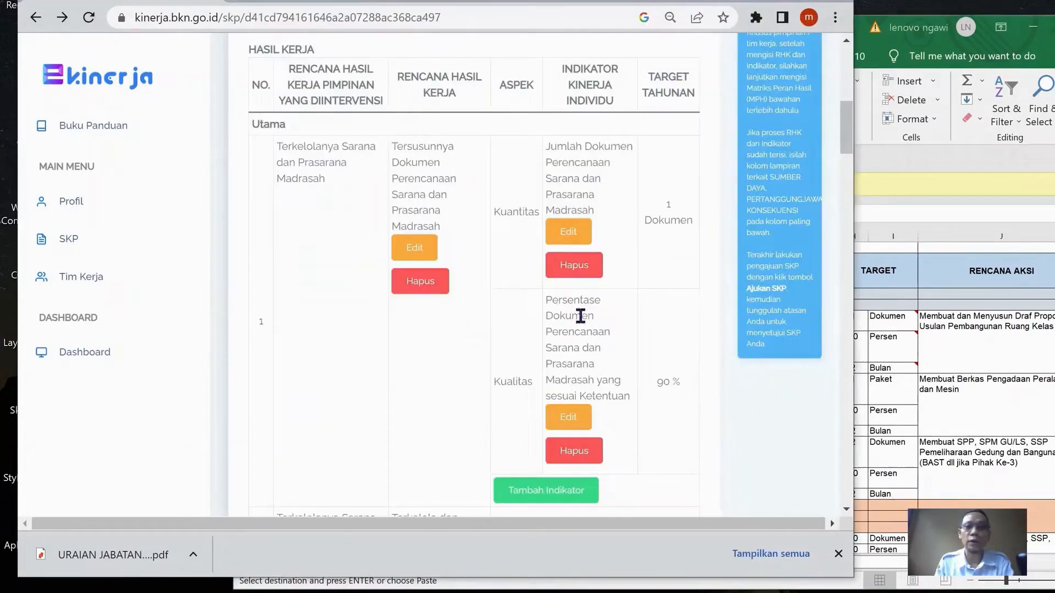
left_click(551, 488)
left_click(306, 137)
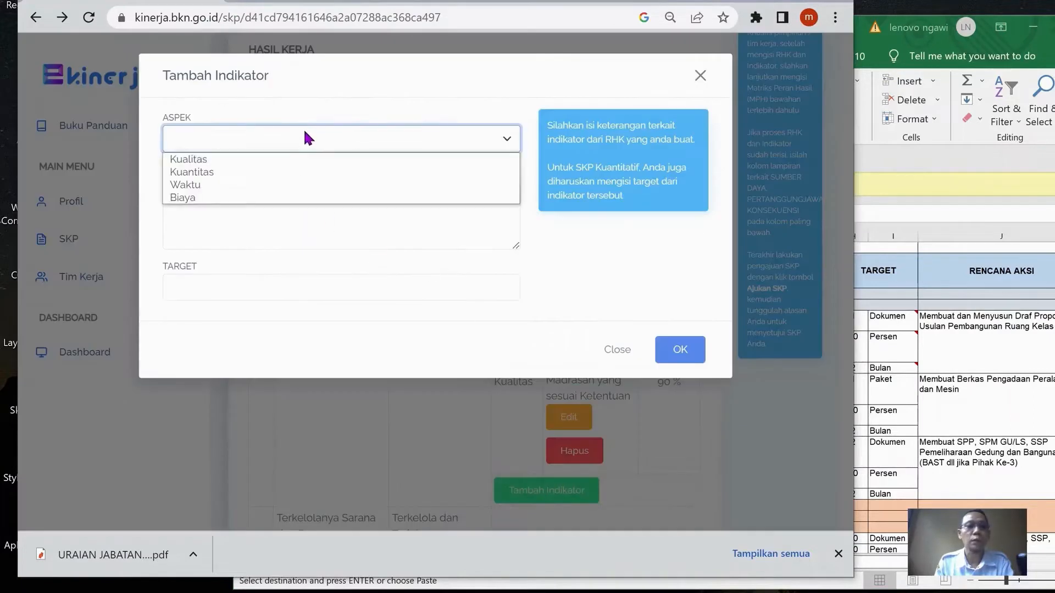
left_click(321, 183)
left_click(340, 202)
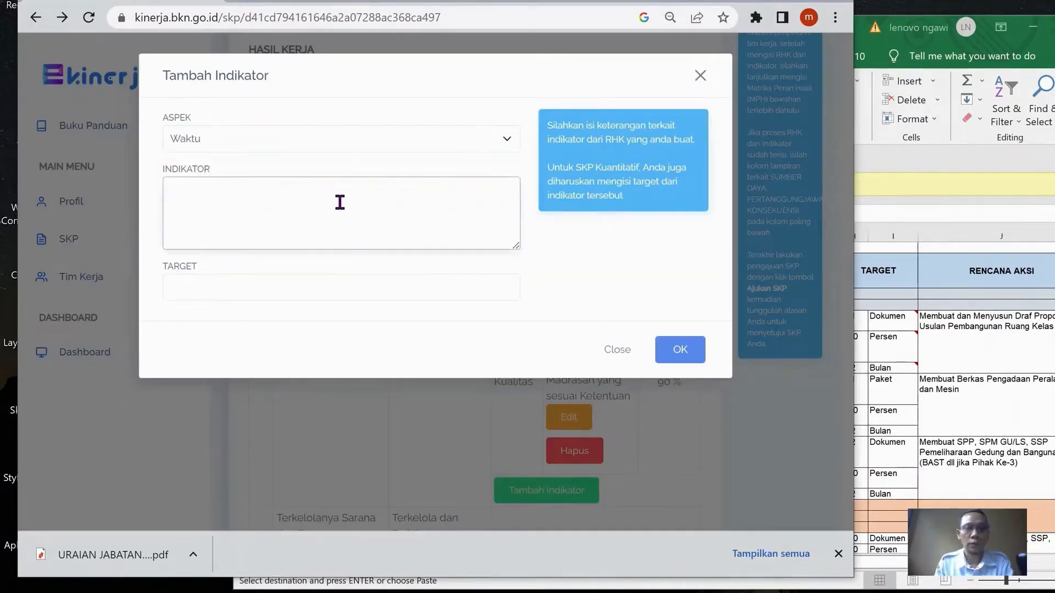
key("ctrl+v")
left_click(304, 297)
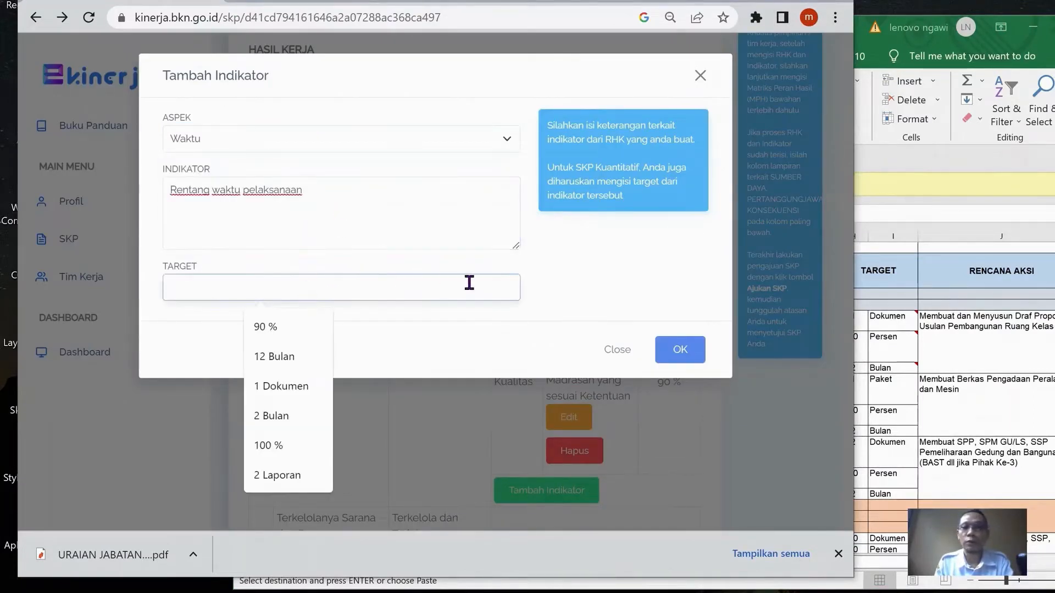
key("alt+Tab")
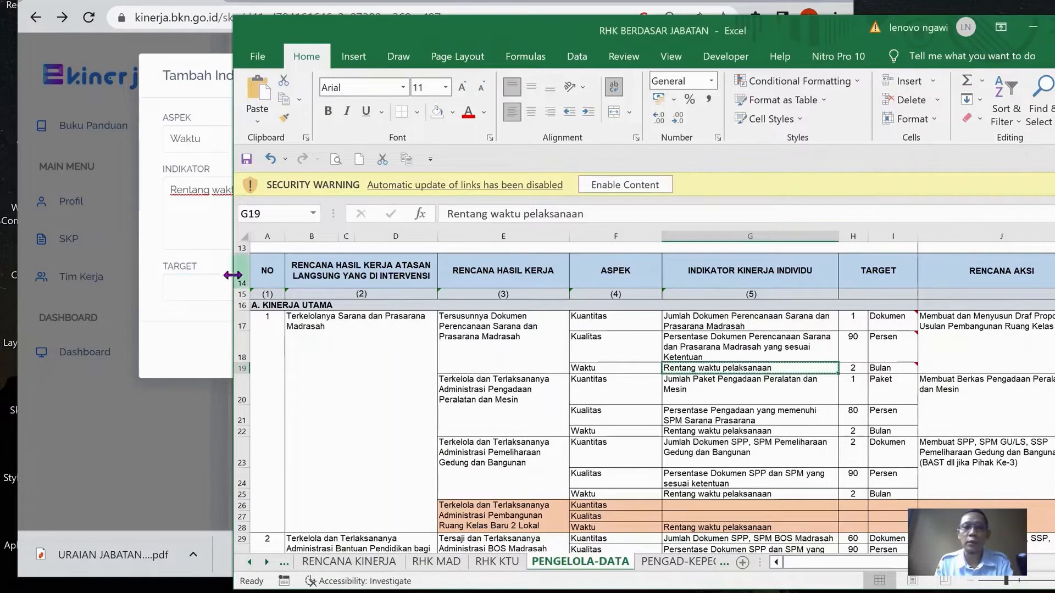
key("alt+Tab")
left_click(217, 286)
type("2")
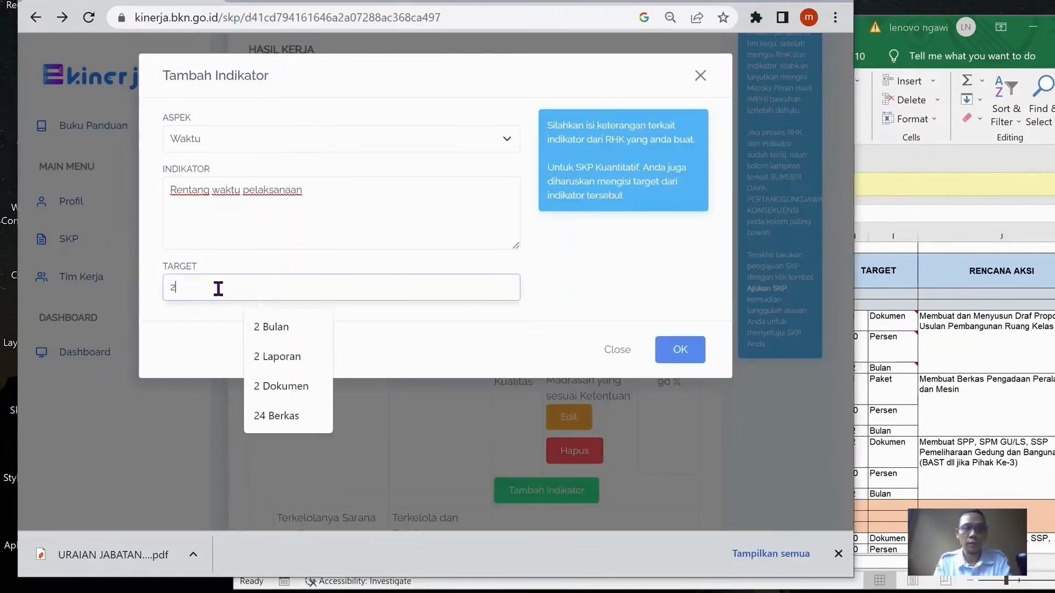
type(" Bulan")
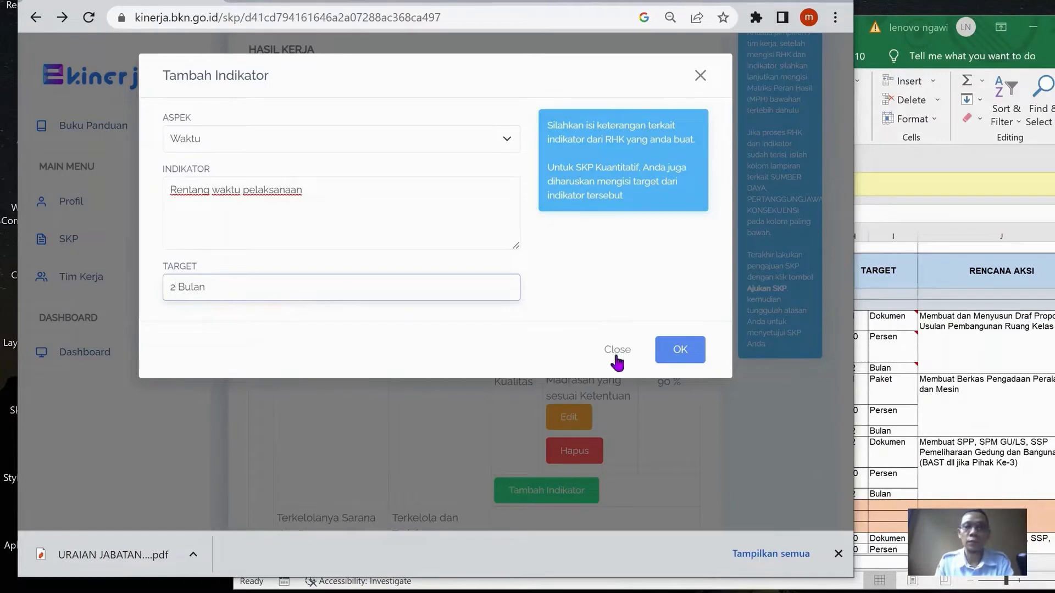
left_click(676, 347)
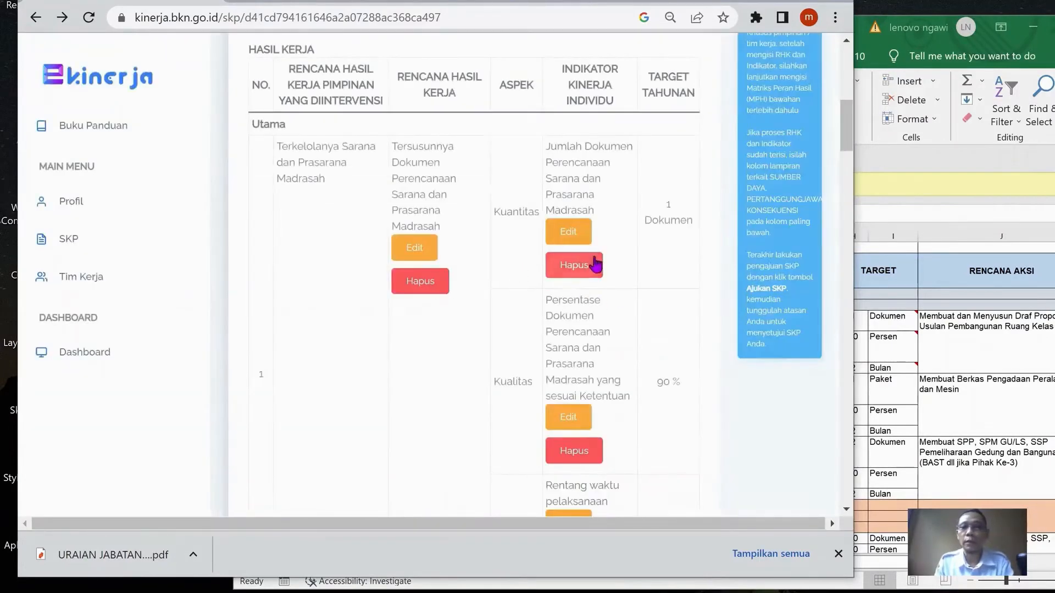
Start an indicator for the "Administrasi Pemeliharaan Gedung dan Bangunan" RHK and copy Excel cell G20's text "Jumlah Paket Pengadaan Peralatan dan Mesin"
scroll(521, 238, "down", 2)
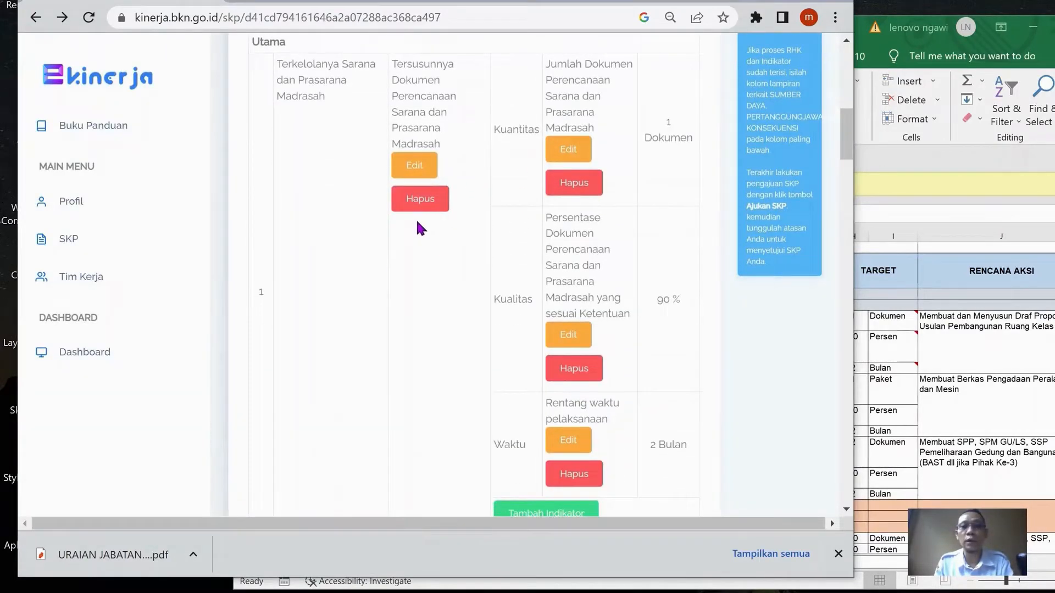
scroll(542, 267, "down", 10)
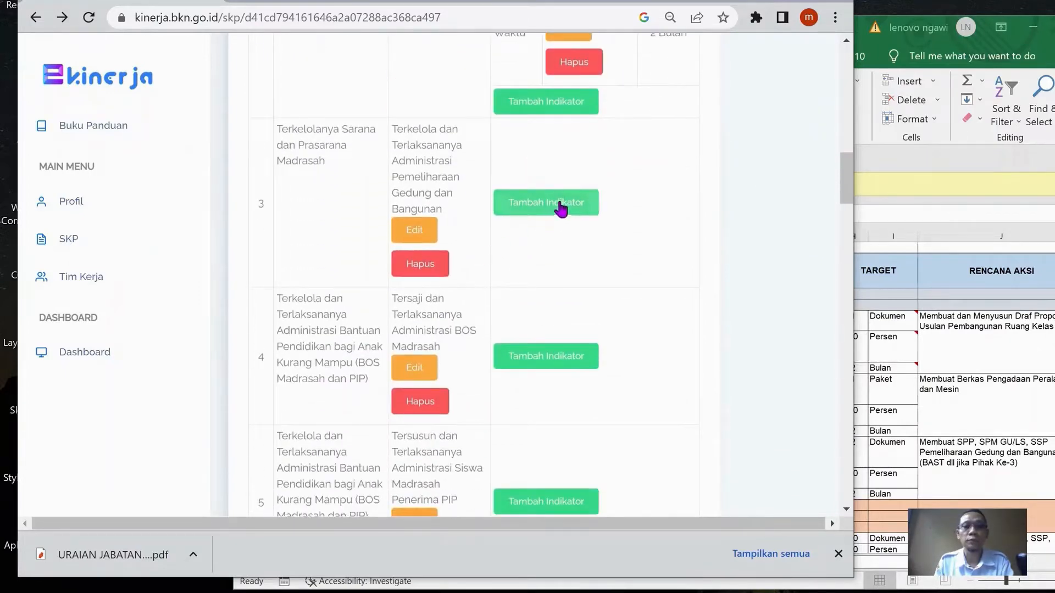
left_click(561, 208)
left_click(956, 373)
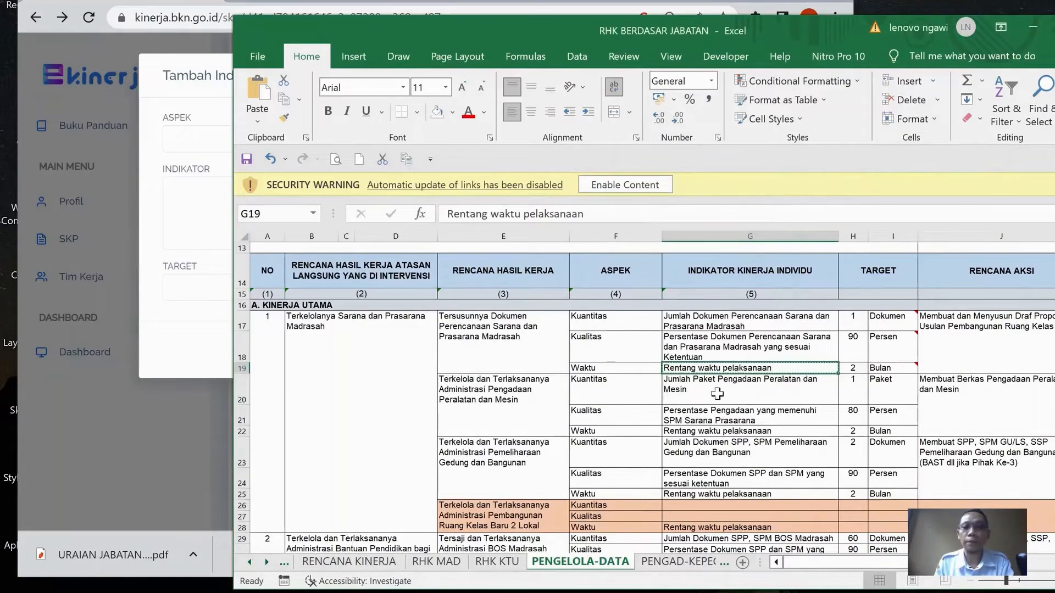
left_click(805, 395)
key("ctrl+c")
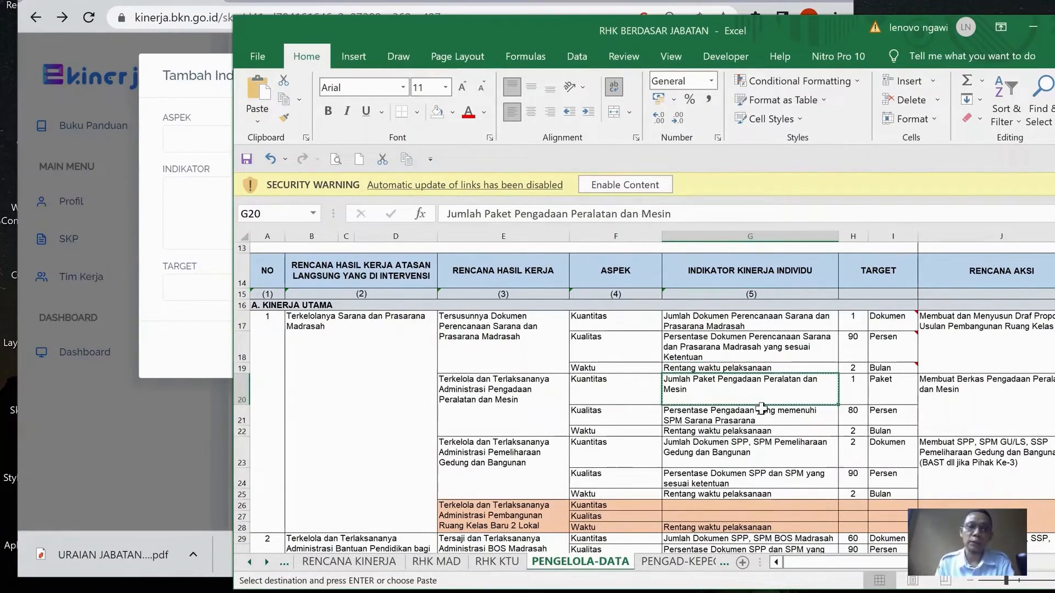
In e-Kinerja, complete the new indicator as Kuantitas with the text "Jumlah Paket Pengadaan Peralatan dan Mesin" and target "1 Paket", and save it
left_click(193, 142)
key("Down")
left_click(278, 212)
key("ctrl+v")
left_click(273, 288)
type("1")
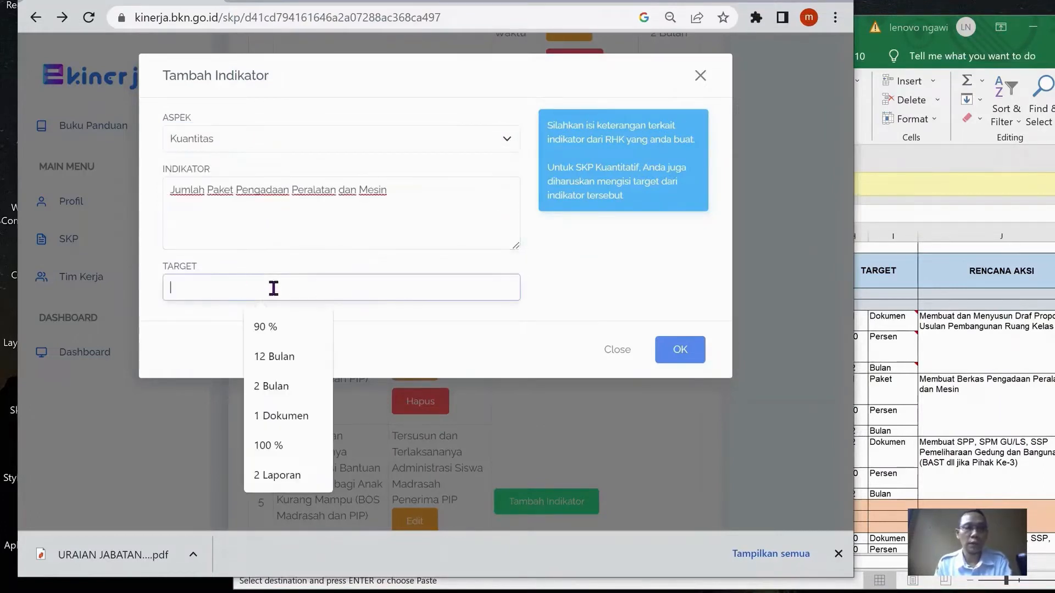
type(" P")
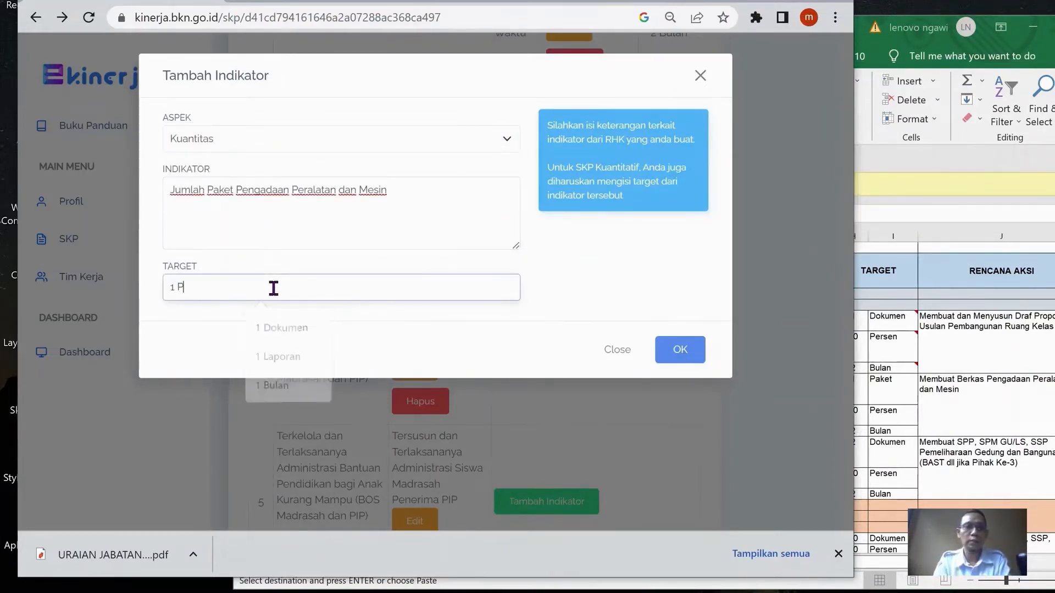
type("aket")
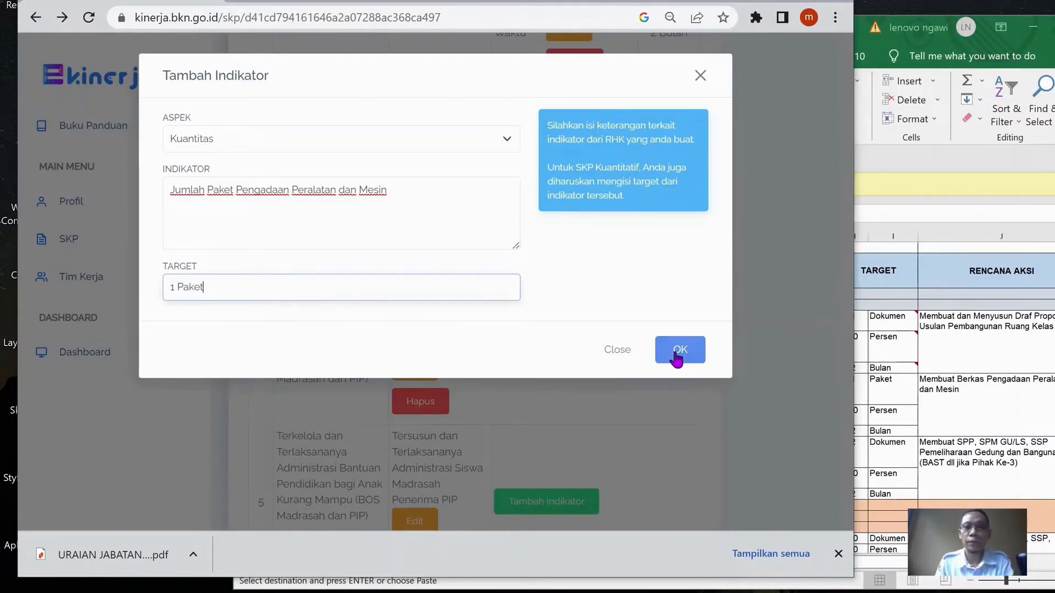
left_click(677, 350)
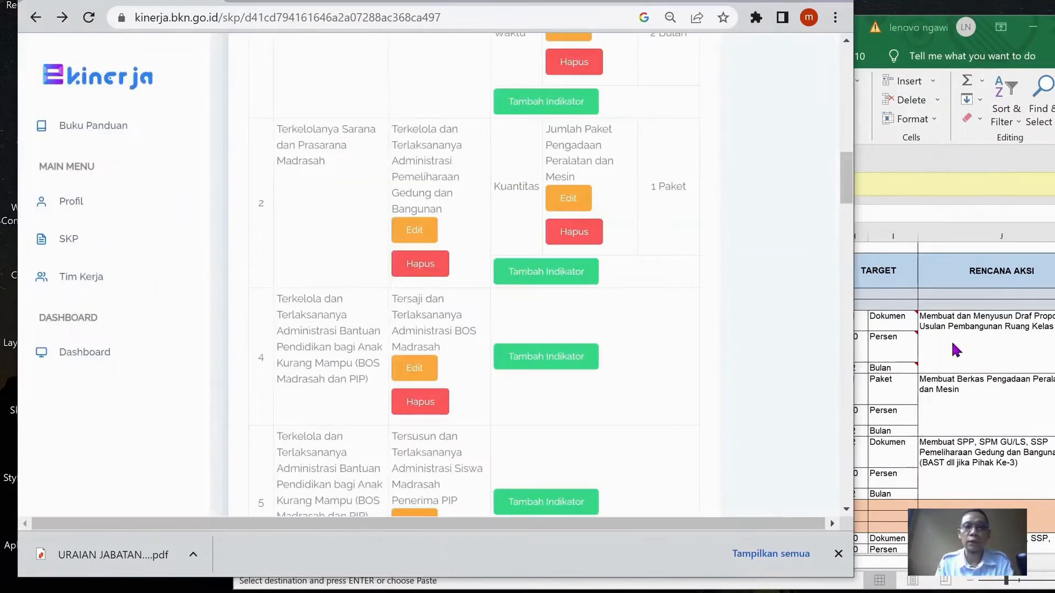
In the Excel workbook, copy cell G21's text "Persentase Pengadaan yang memenuhi SPM Sarana Prasarana"
key("alt+Tab")
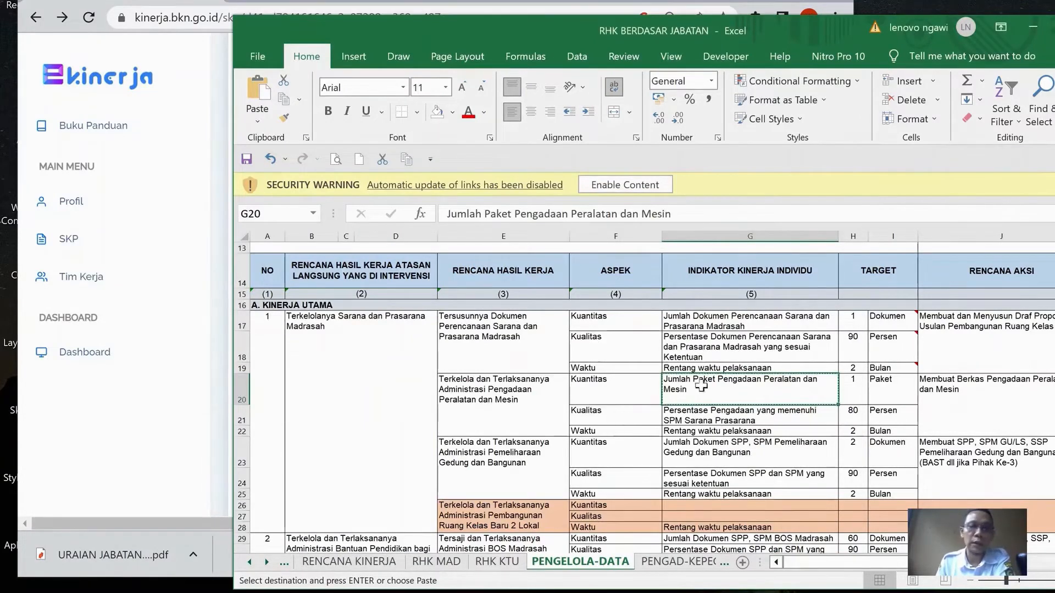
scroll(743, 360, "down", 1)
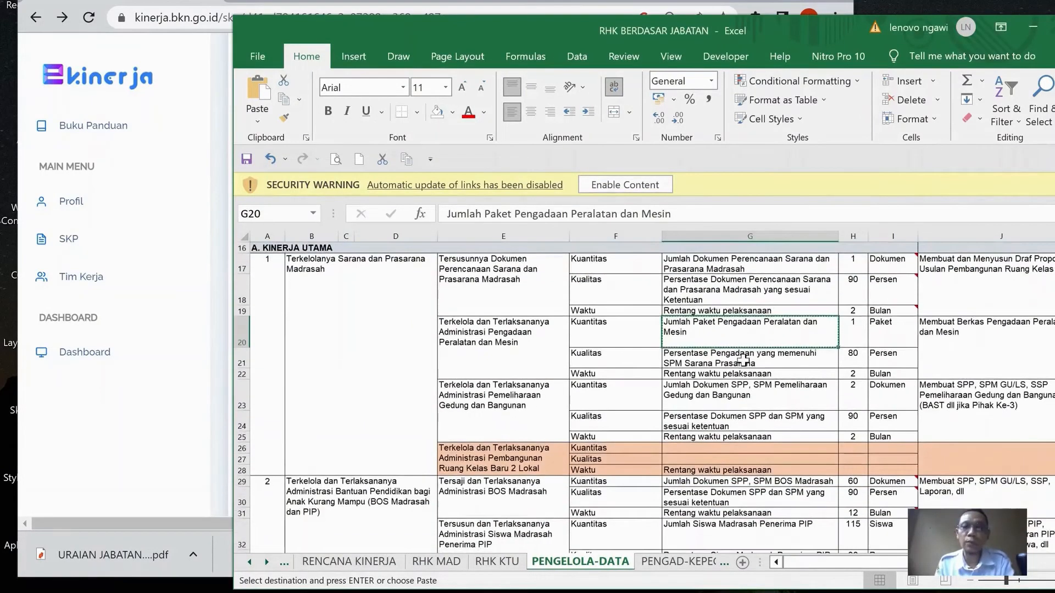
left_click(737, 363)
key("ctrl+c")
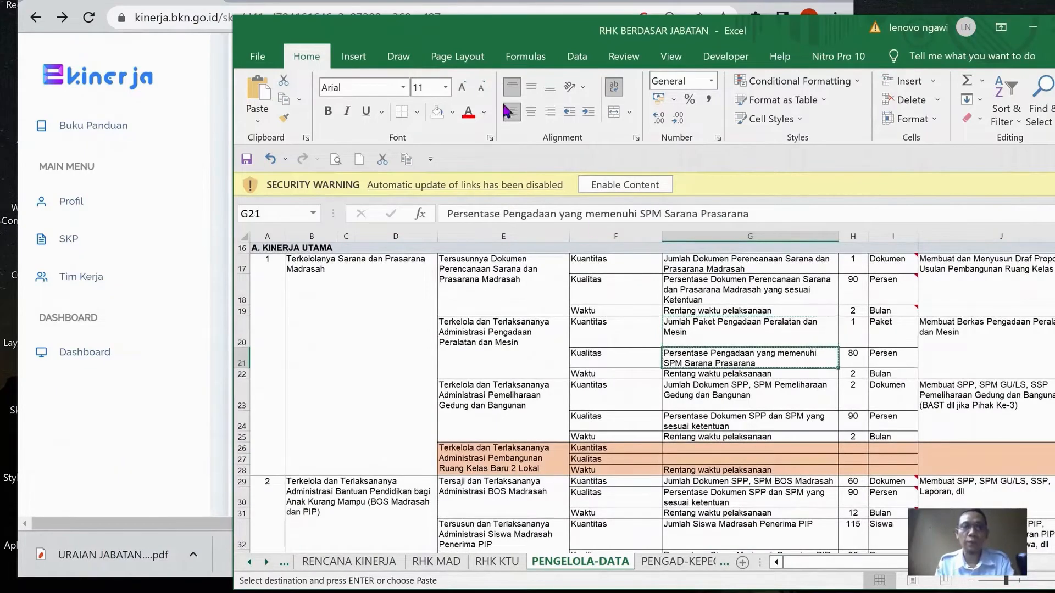
In e-Kinerja, add a Kualitas indicator "Persentase Pengadaan yang memenuhi SPM Sarana Prasarana" with target "90 %" to the second RHK
key("alt+Tab")
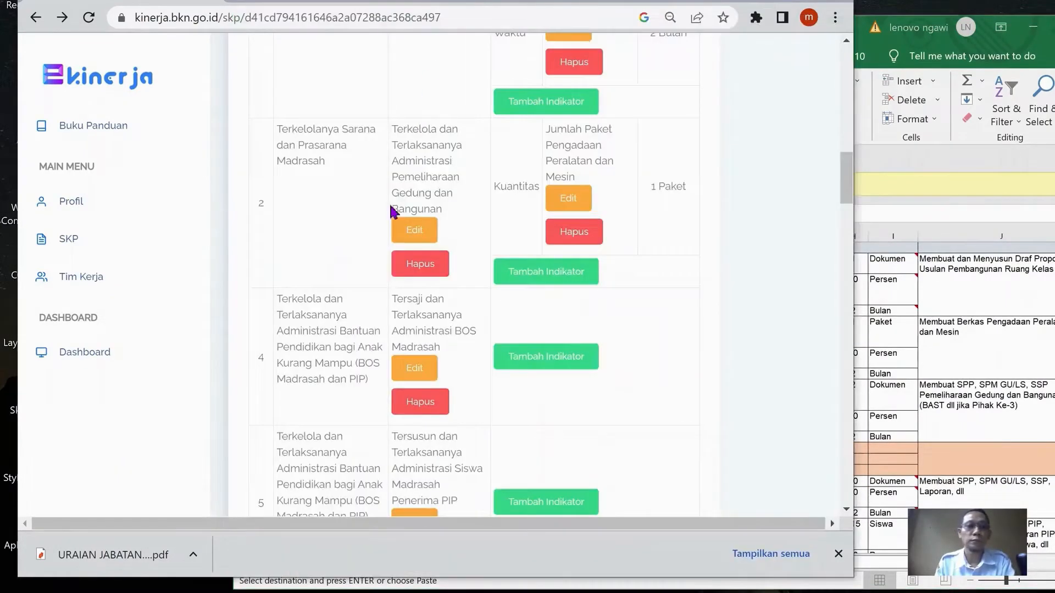
scroll(604, 242, "up", 10)
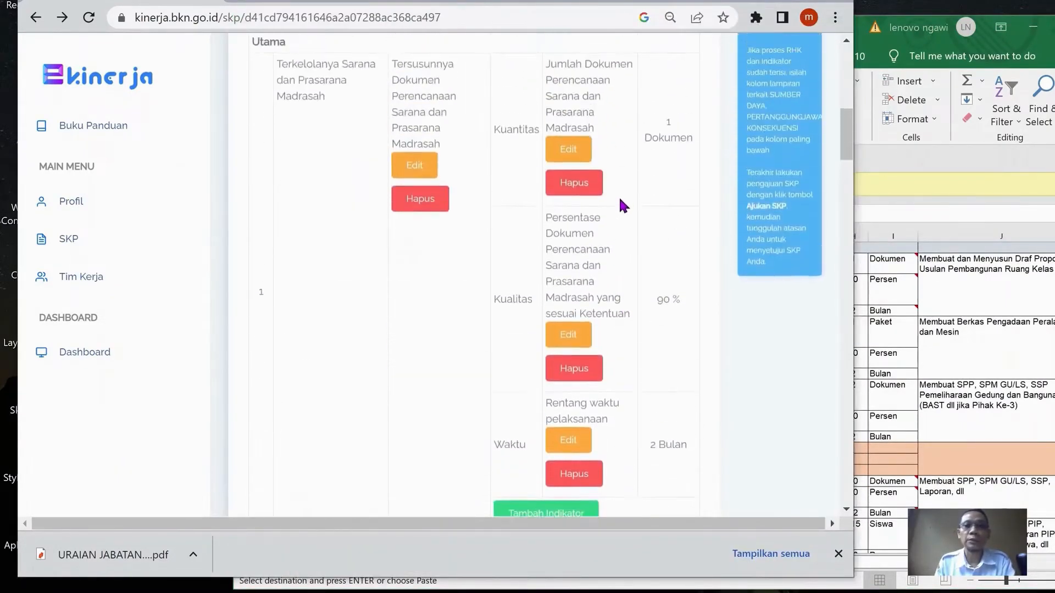
scroll(623, 196, "down", 12)
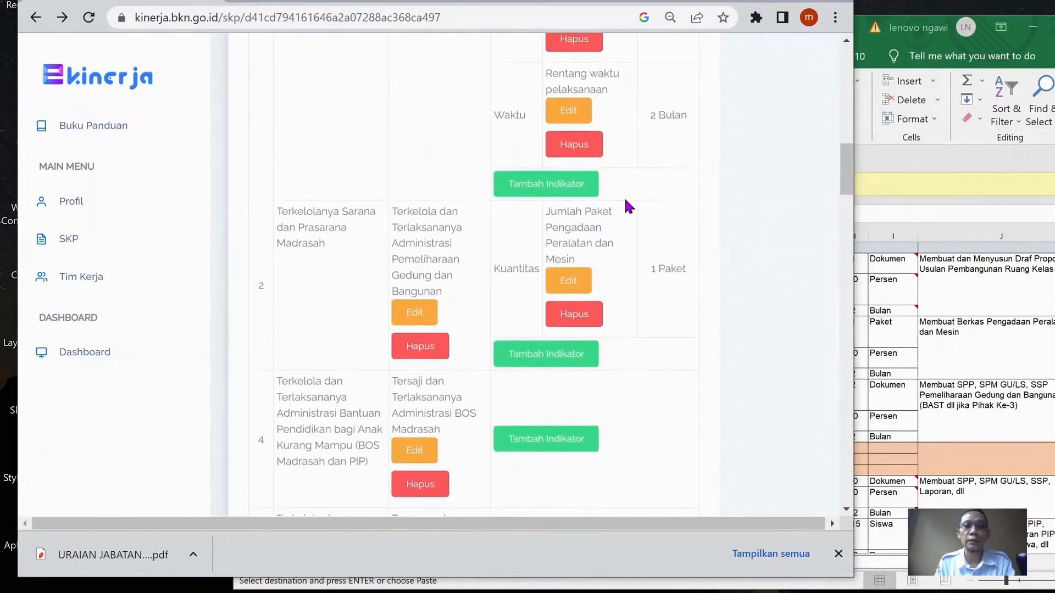
left_click(560, 276)
left_click(324, 141)
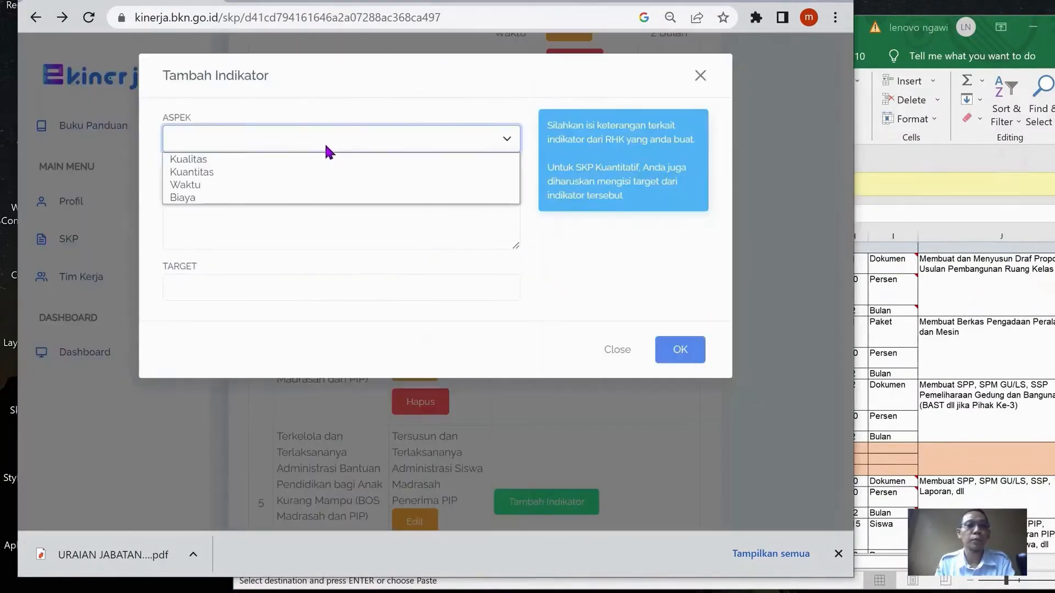
left_click(308, 159)
left_click(322, 192)
key("ctrl+v")
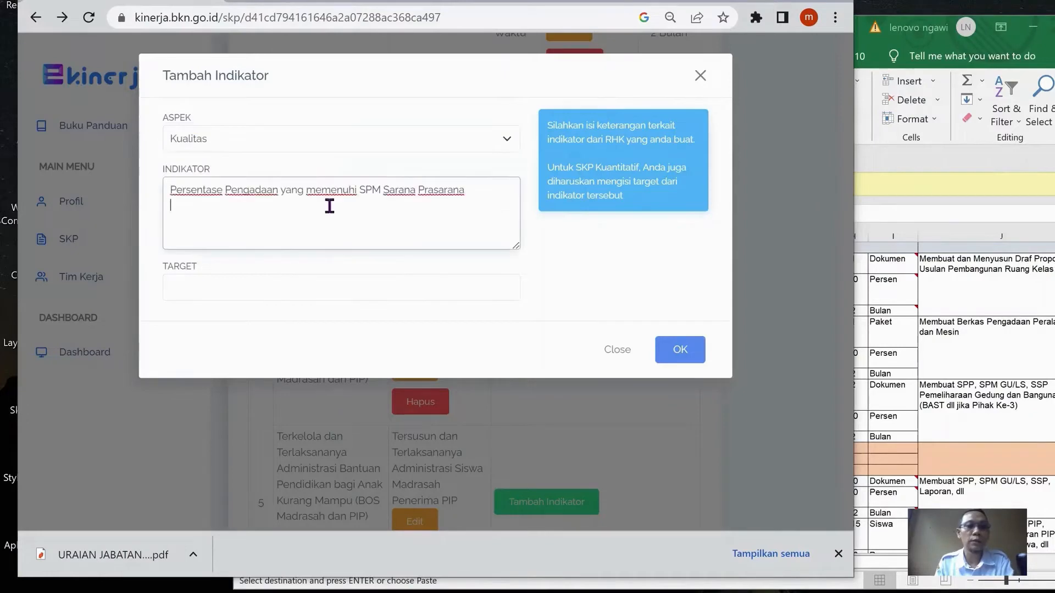
left_click(255, 283)
type("90")
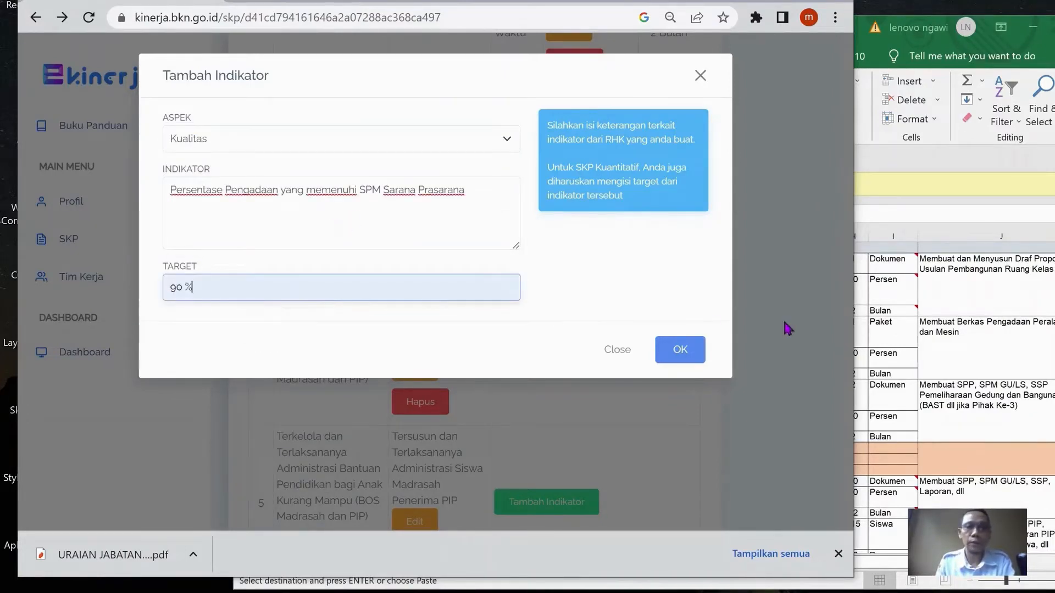
left_click(698, 351)
In the Excel workbook, copy cell G22's text "Rentang waktu pelaksanaan" for the second RHK's Waktu aspect
key("alt+Tab")
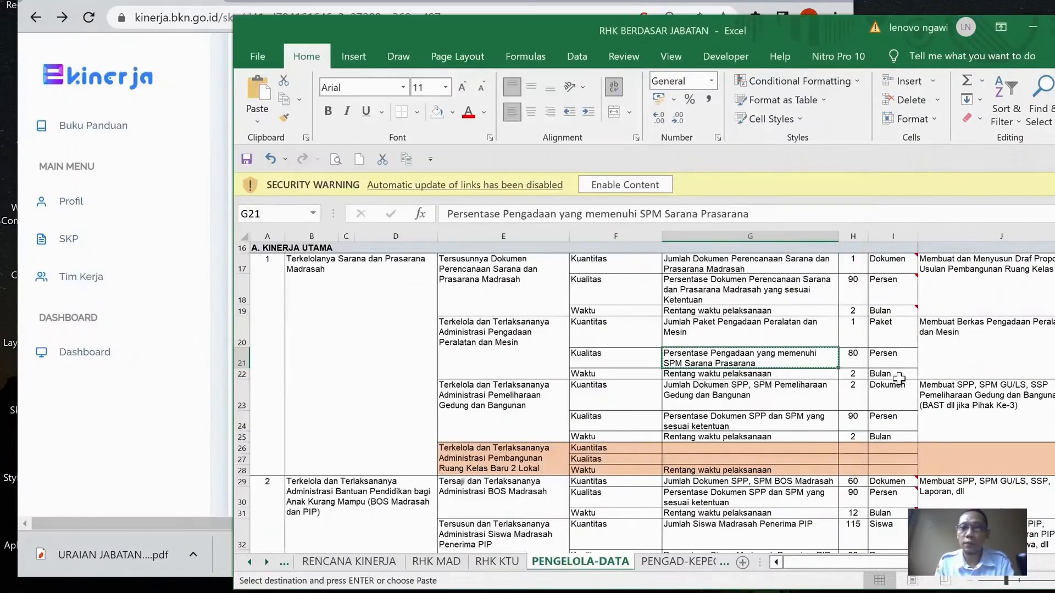
left_click(721, 375)
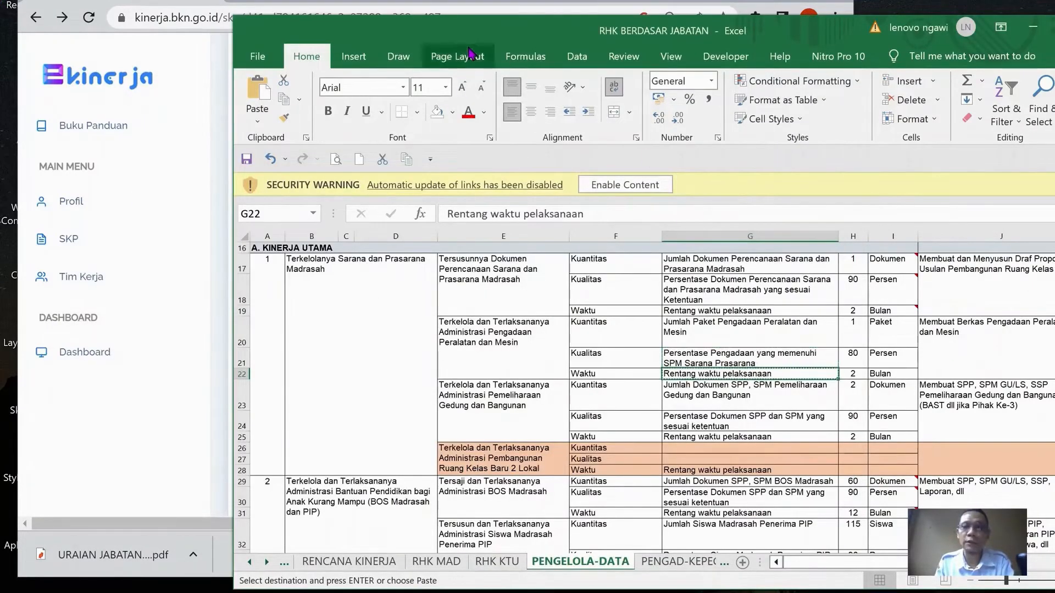
In e-Kinerja, add a Waktu indicator "Rentang waktu pelaksanaan" with target "2 Bulan" to the second RHK
left_click(451, 2)
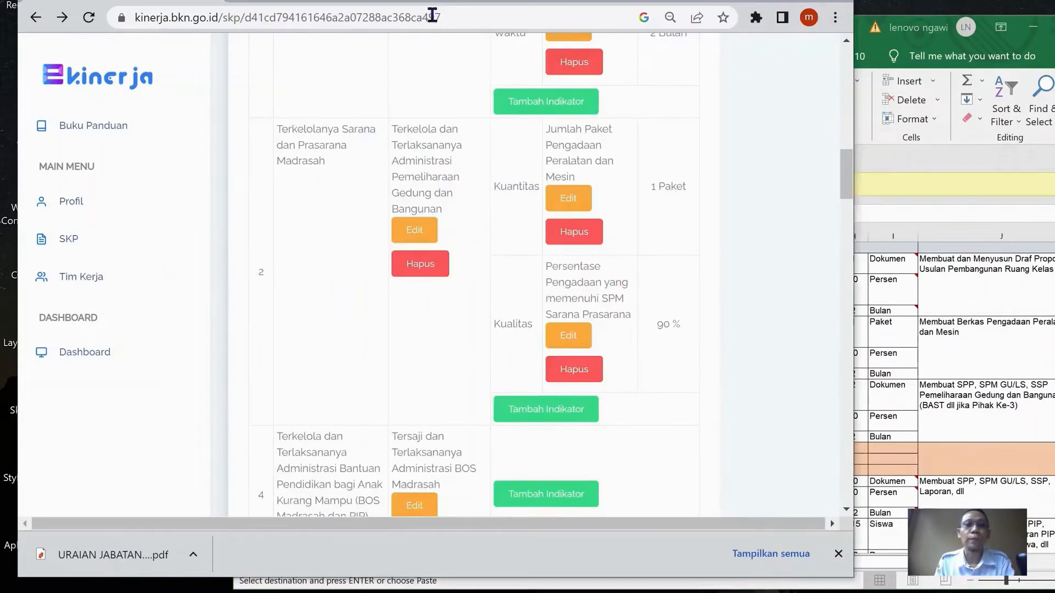
left_click(568, 408)
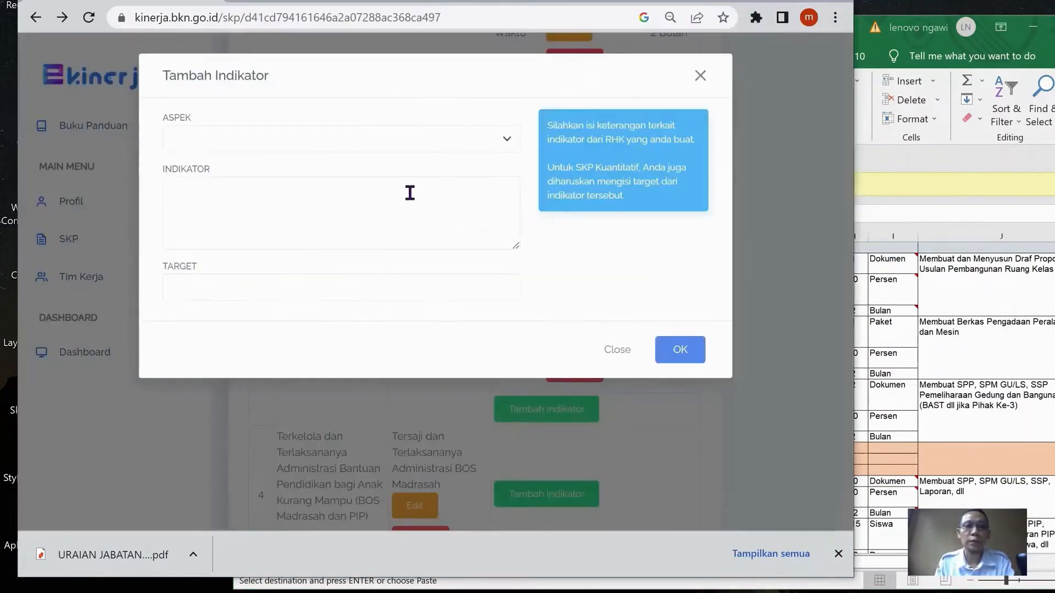
left_click(396, 144)
left_click(354, 184)
left_click(309, 214)
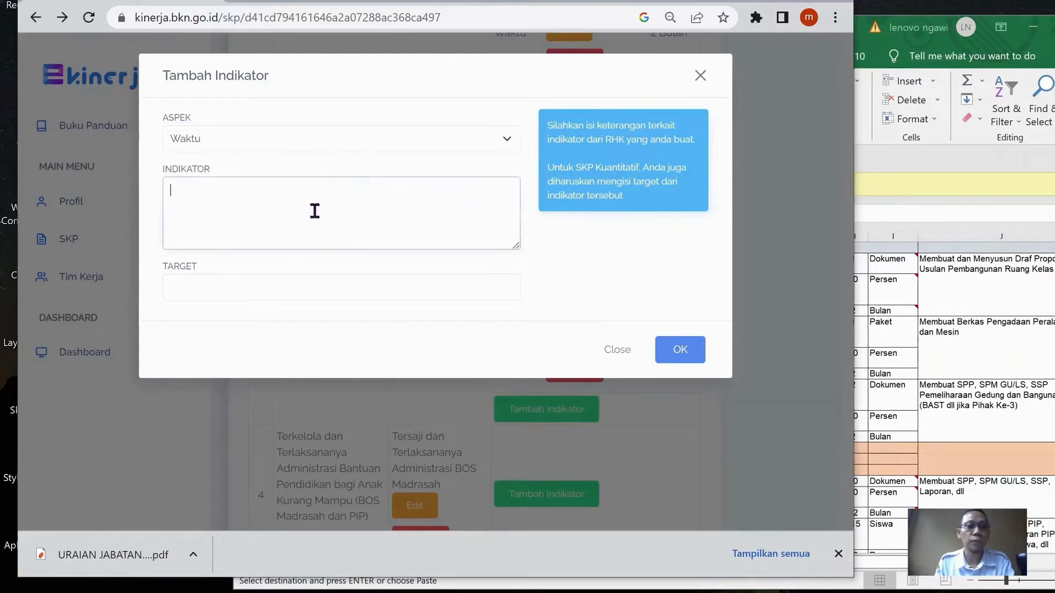
key("ctrl+v")
left_click(314, 281)
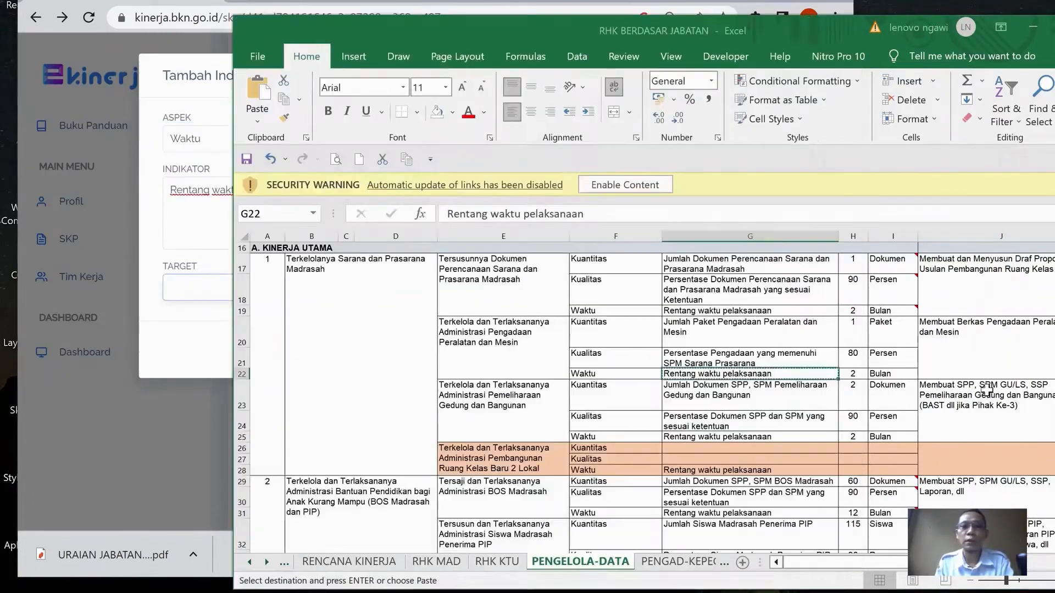
left_click(994, 397)
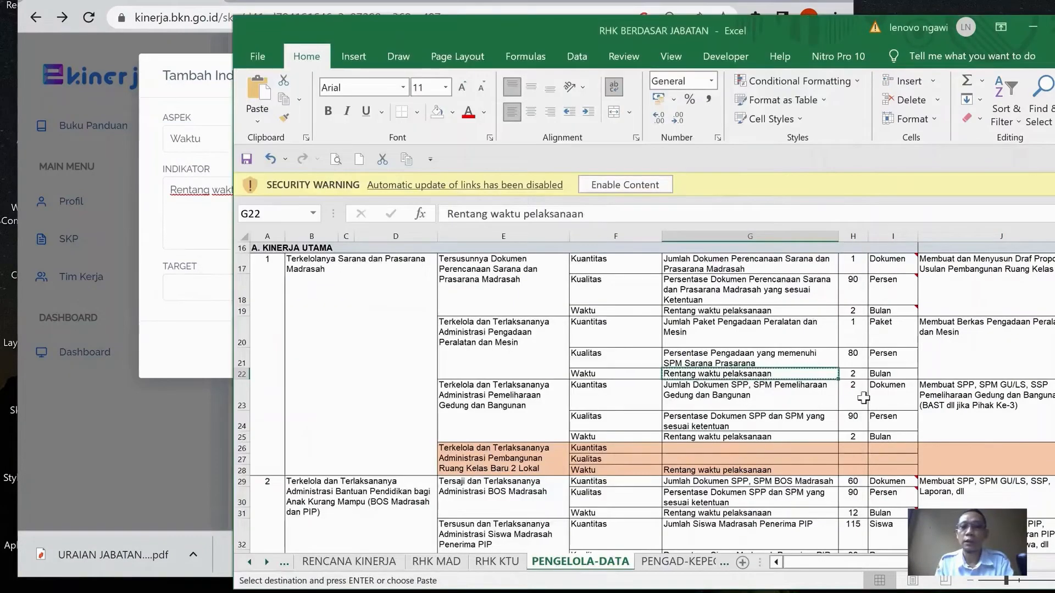
left_click(171, 296)
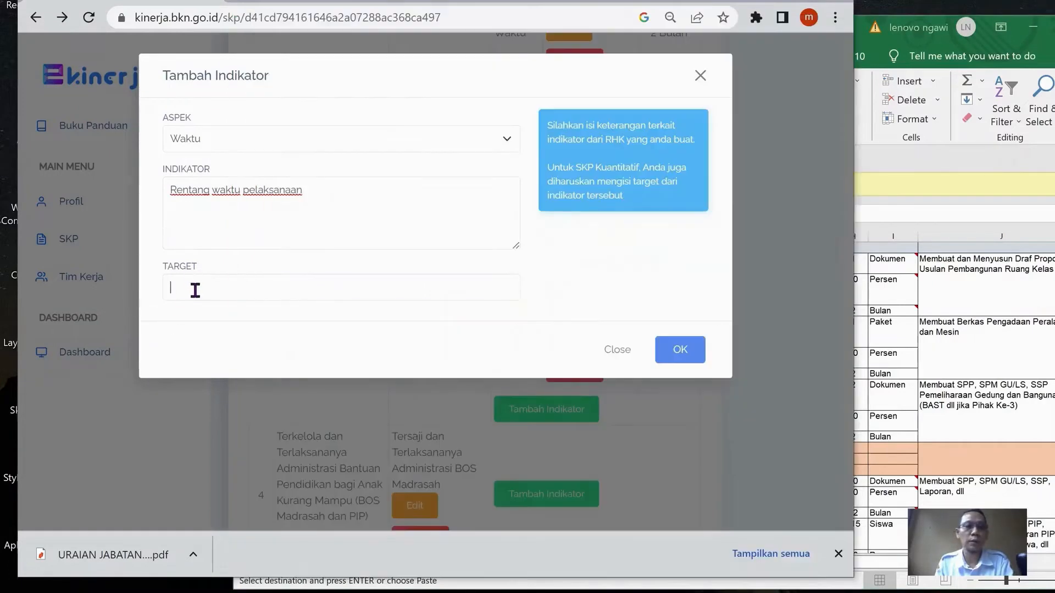
left_click(195, 290)
type("2 Bulan")
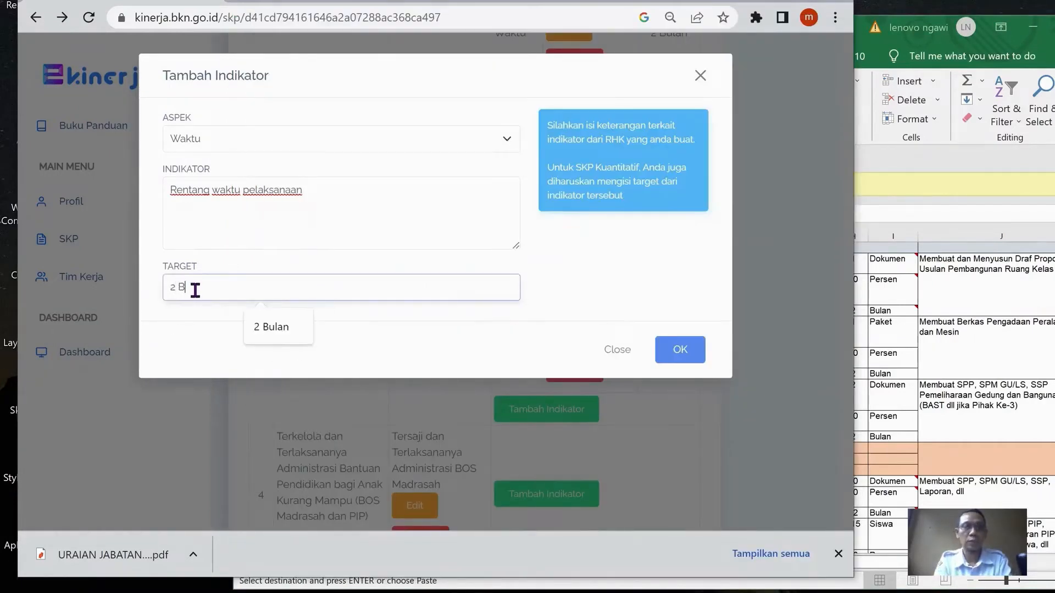
left_click(687, 356)
Open a new indicator form for the "Tersaji dan Terlaksananya Administrasi BOS Madrasah" RHK and switch to the Excel workbook
scroll(512, 295, "down", 5)
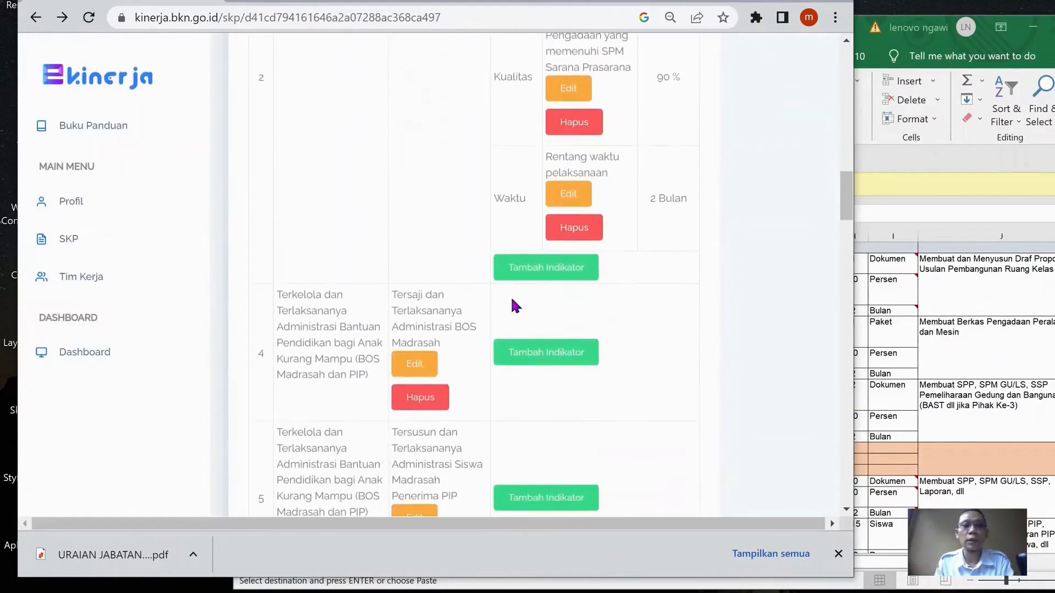
scroll(517, 292, "down", 3)
left_click(552, 197)
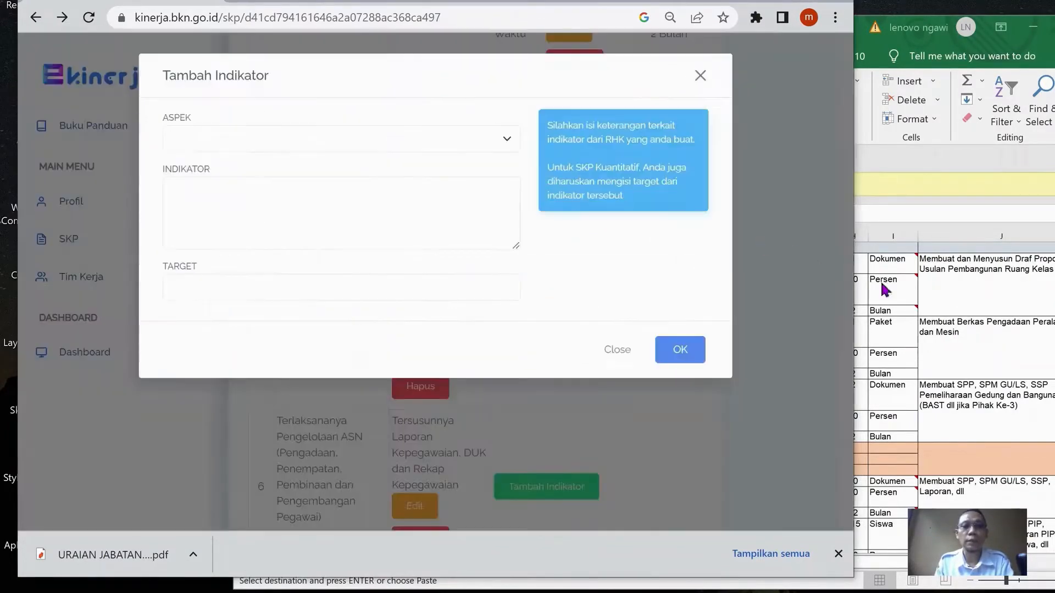
key("alt+Tab")
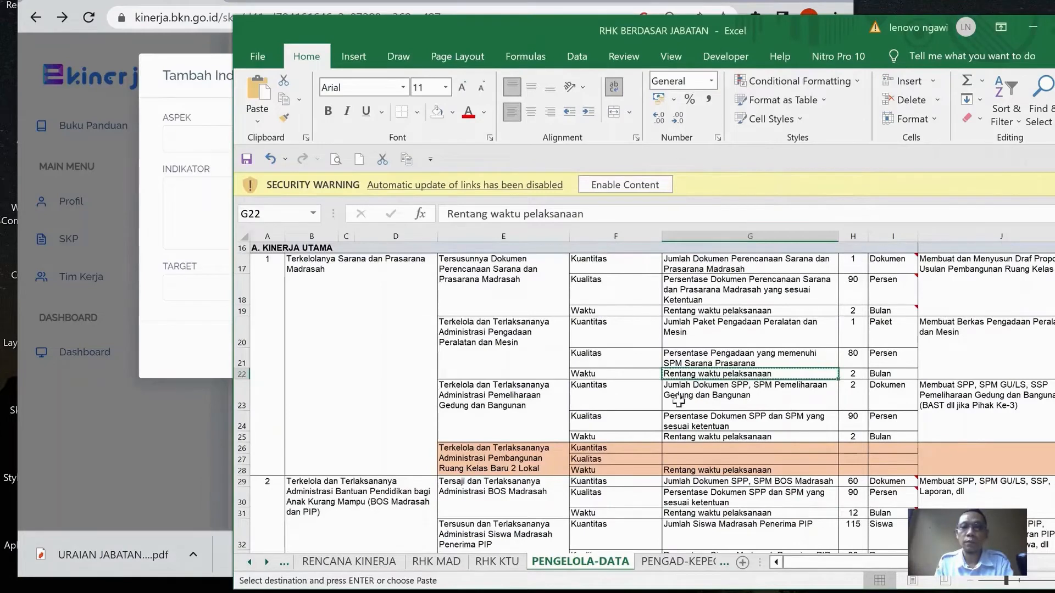
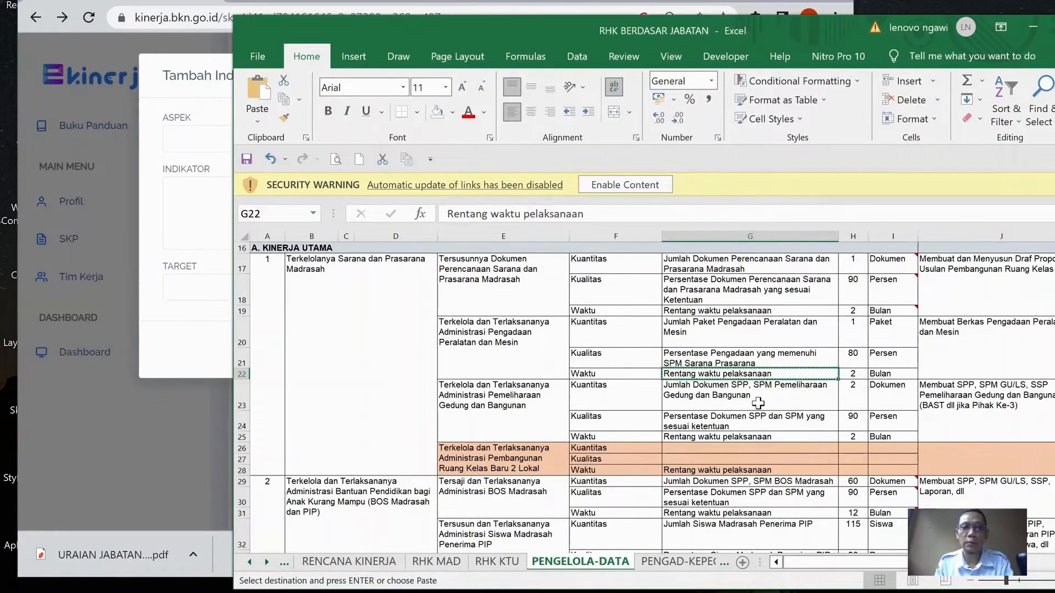
Copy cell G23's text "Jumlah Dokumen SPP, SPM Pemeliharaan Gedung dan Bangunan" and paste it into the open e-Kinerja indicator form under the Kuantitas aspect
left_click(759, 403)
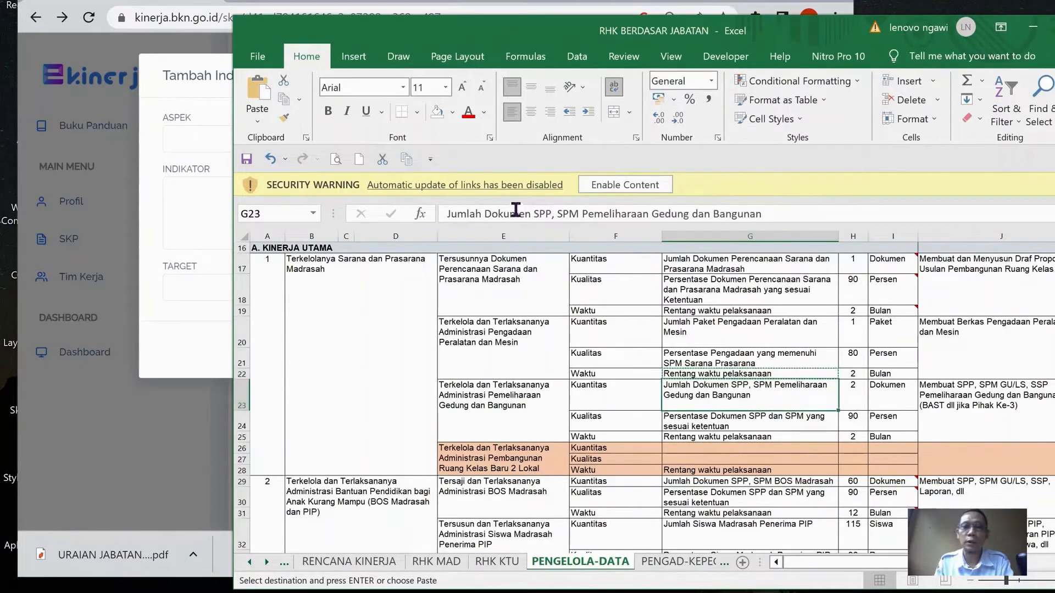
key("ctrl+c")
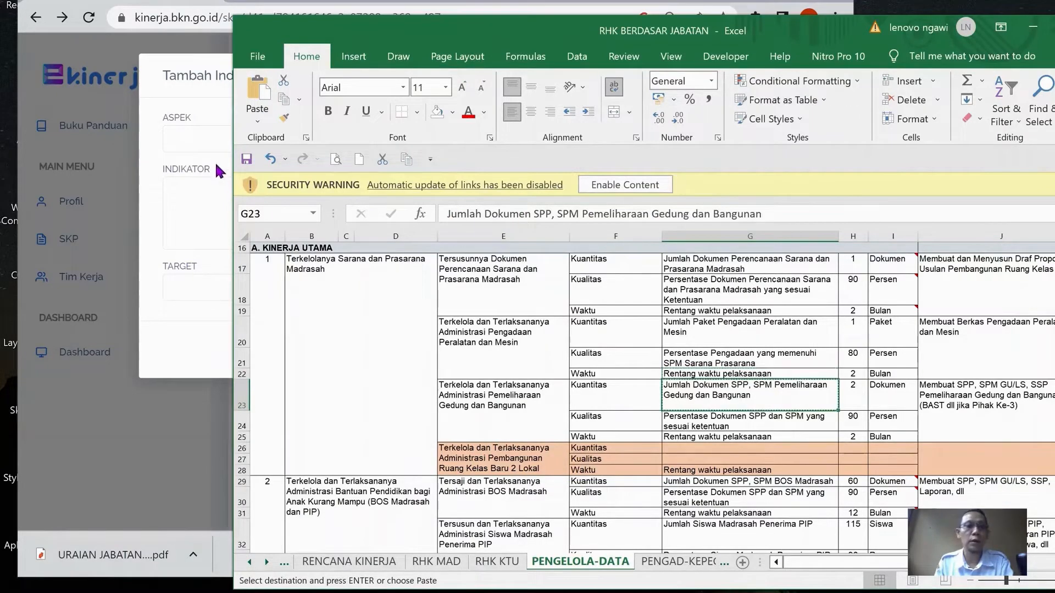
left_click(201, 146)
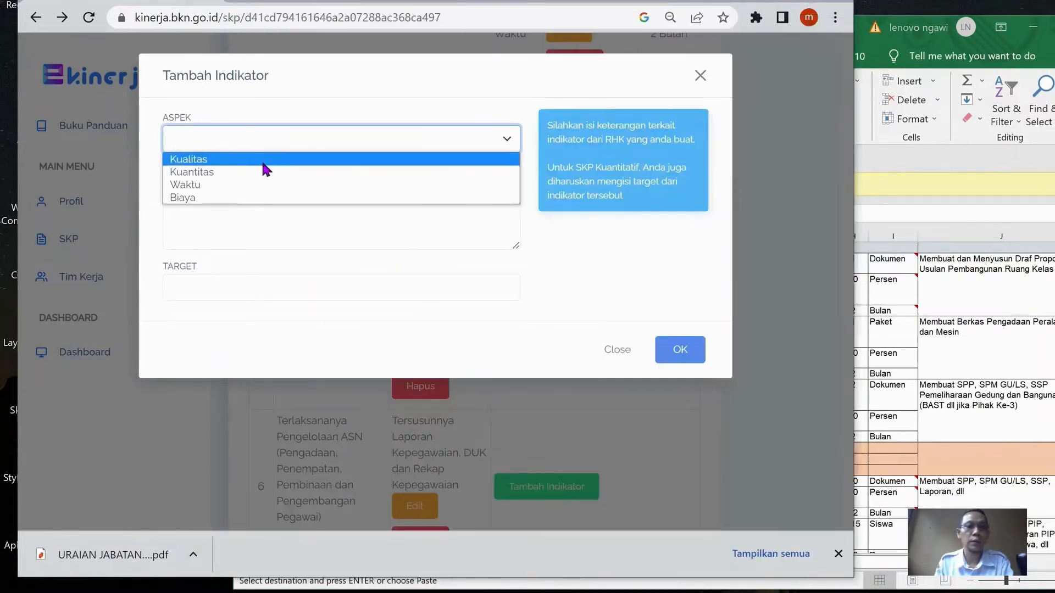
left_click(271, 173)
left_click(273, 198)
key("ctrl+v")
Check the workbook's target for this Kuantitas indicator, set the form's target to "2 Dokumen" and save it
left_click(218, 288)
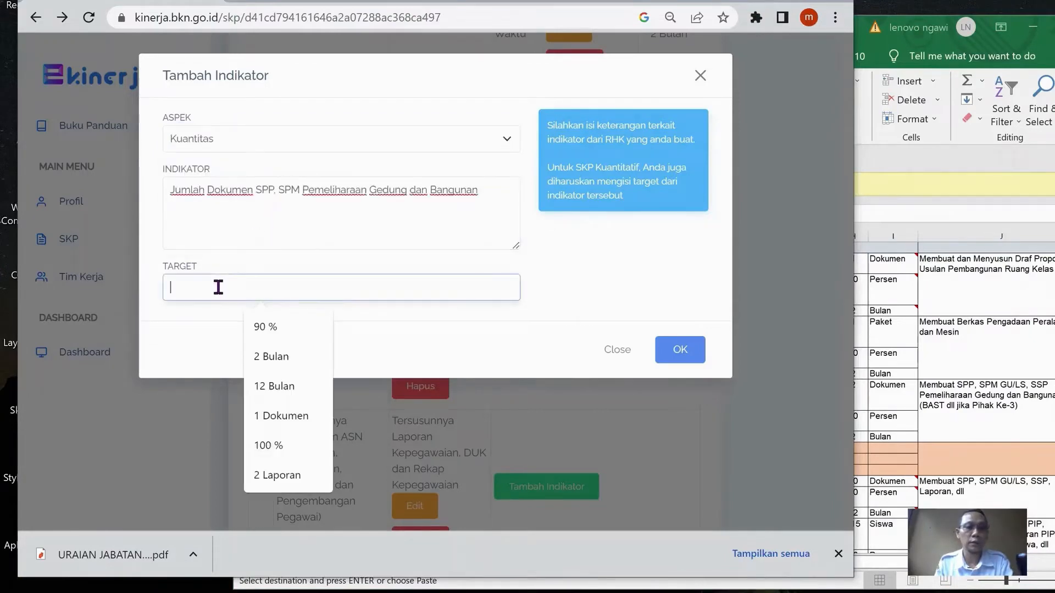
left_click(1013, 368)
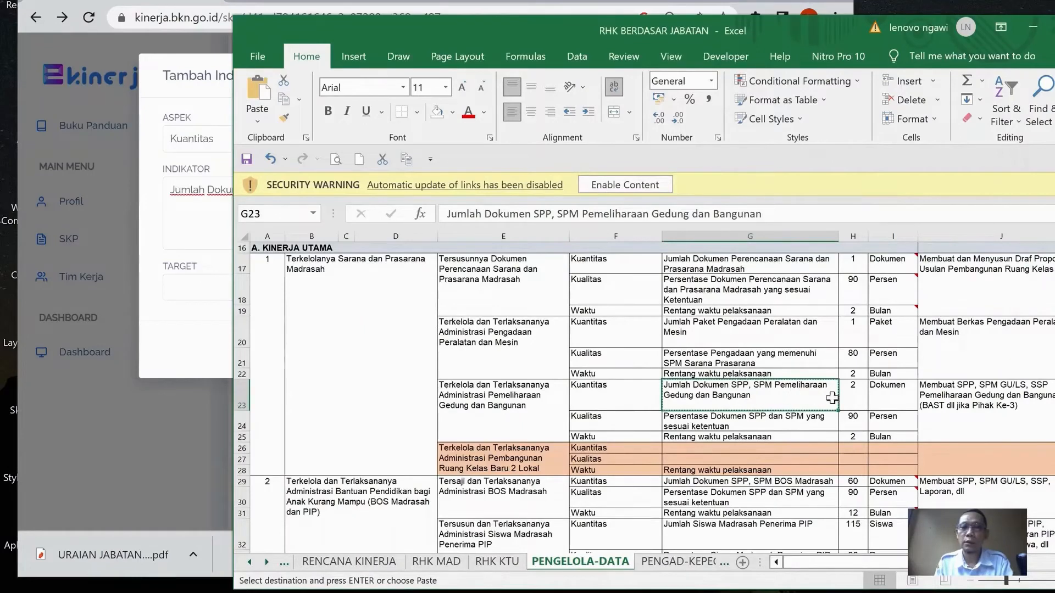
left_click(193, 318)
left_click(213, 290)
type("2 Dokumen")
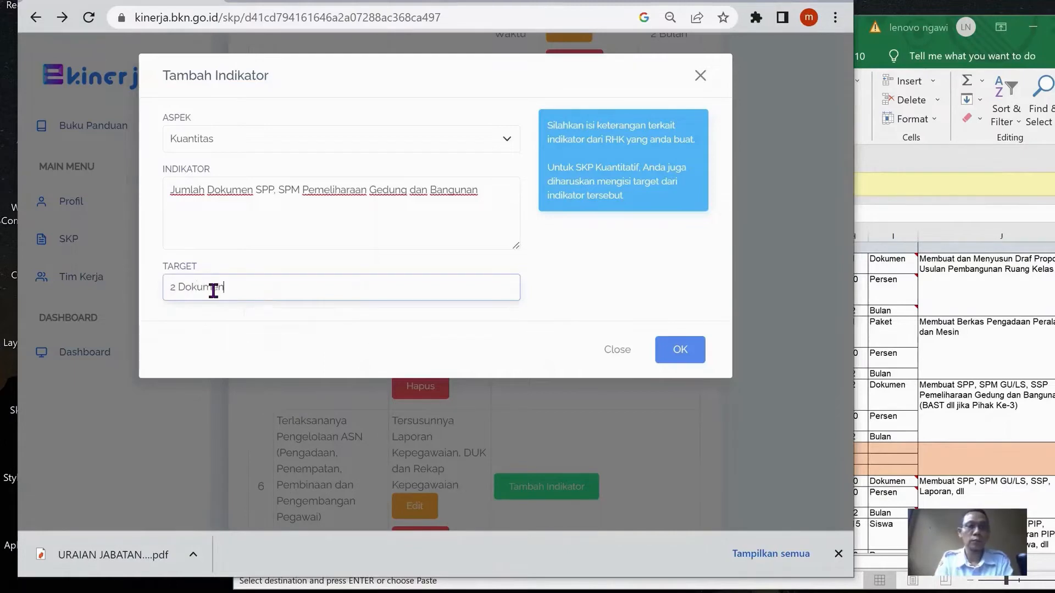
left_click(671, 348)
In the Excel workbook, copy cell G24's text "Persentase Dokumen SPP dan SPM yang sesuai ketentuan" and return to e-Kinerja
key("alt+Tab")
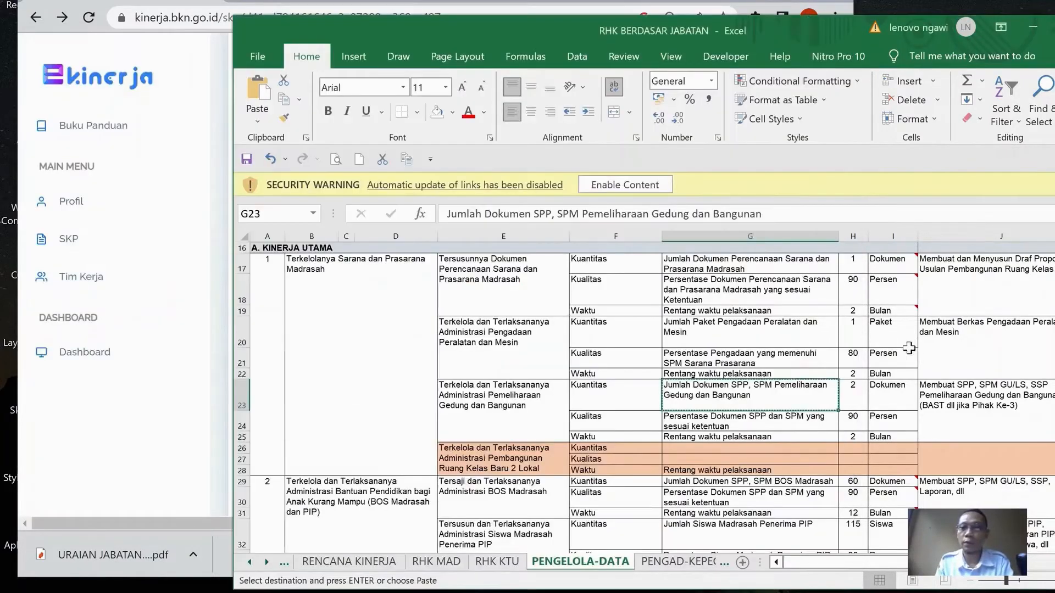
left_click(770, 418)
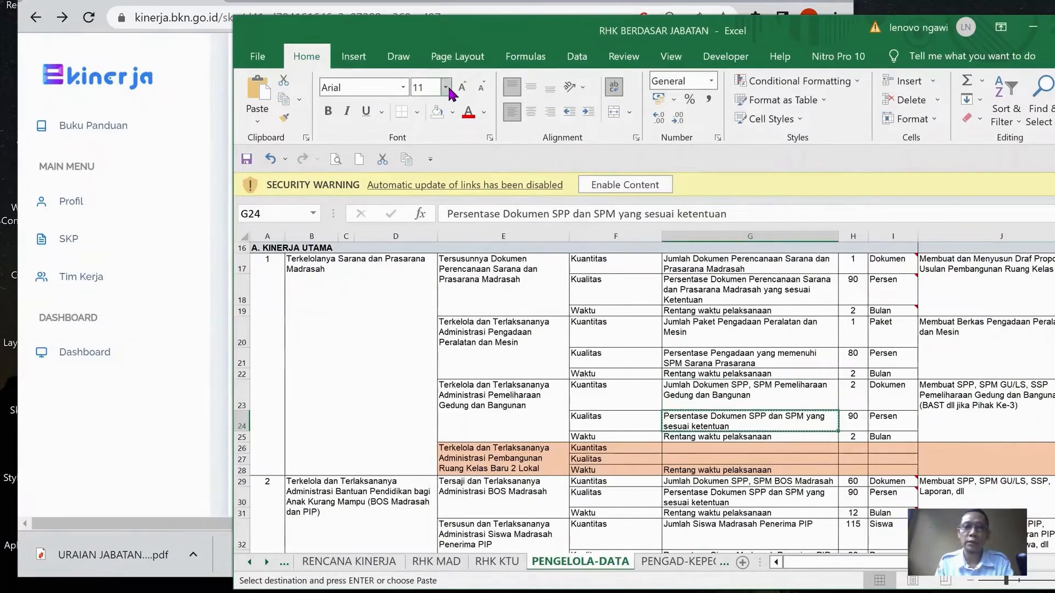
left_click(445, 14)
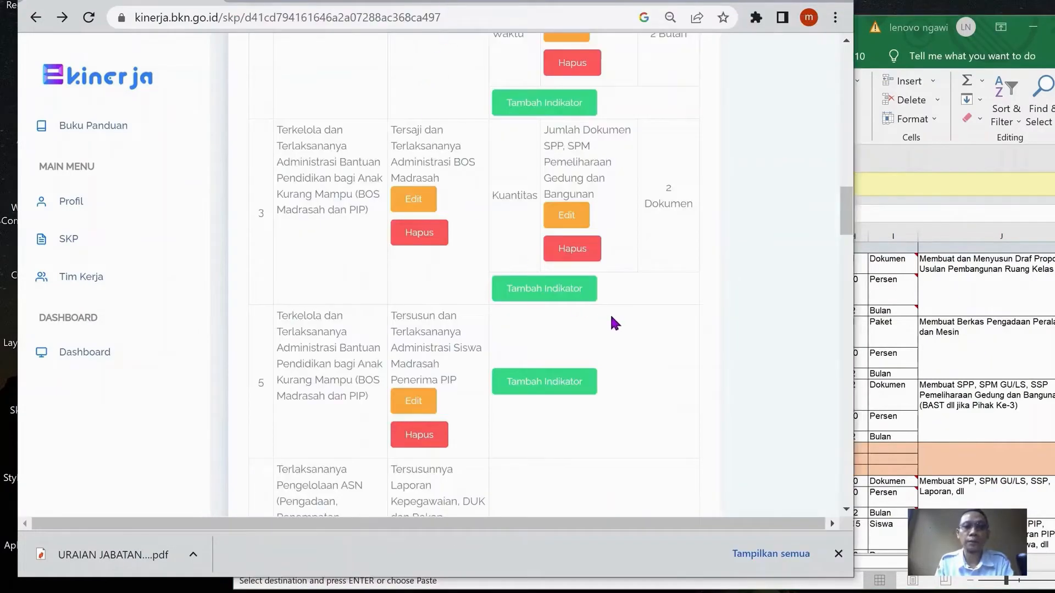
Add a Kualitas indicator "Persentase Dokumen SPP dan SPM yang sesuai ketentuan" with target "90 %" to the third RHK
left_click(568, 295)
left_click(336, 142)
left_click(303, 157)
left_click(307, 197)
key("ctrl+v")
left_click(265, 284)
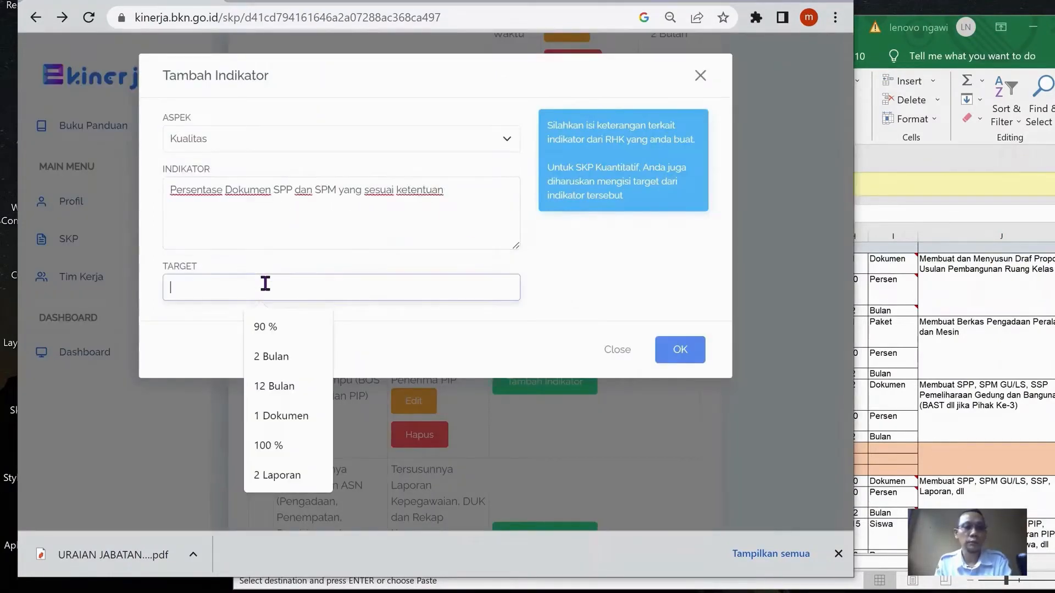
left_click(269, 329)
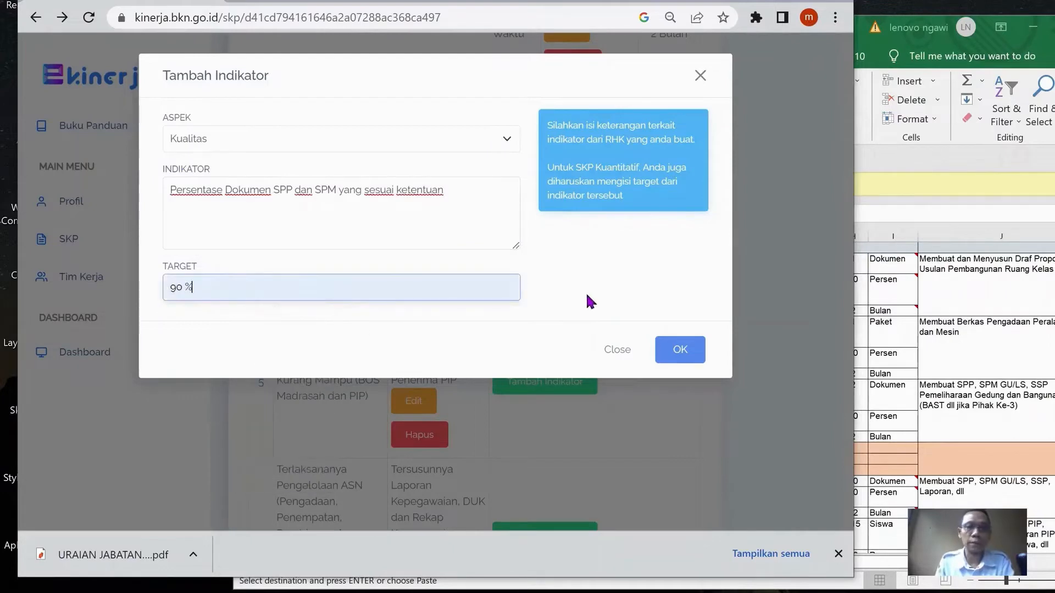
left_click(676, 341)
In the Excel workbook, copy cell G25's text "Rentang waktu pelaksanaan" and return to e-Kinerja
left_click(933, 365)
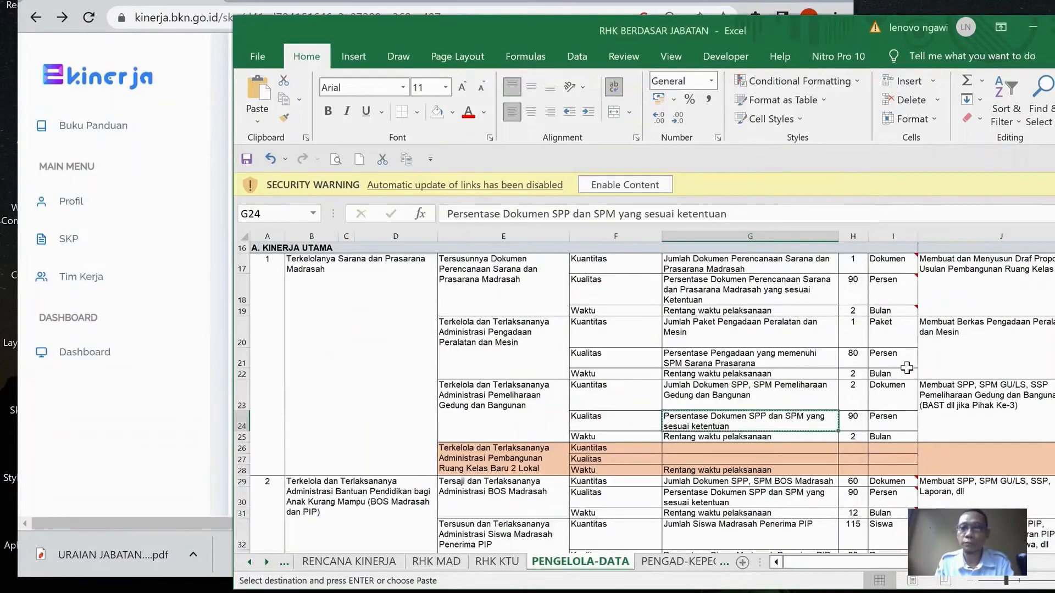
scroll(868, 364, "down", 2)
left_click(790, 309)
key("ctrl+c")
left_click(122, 144)
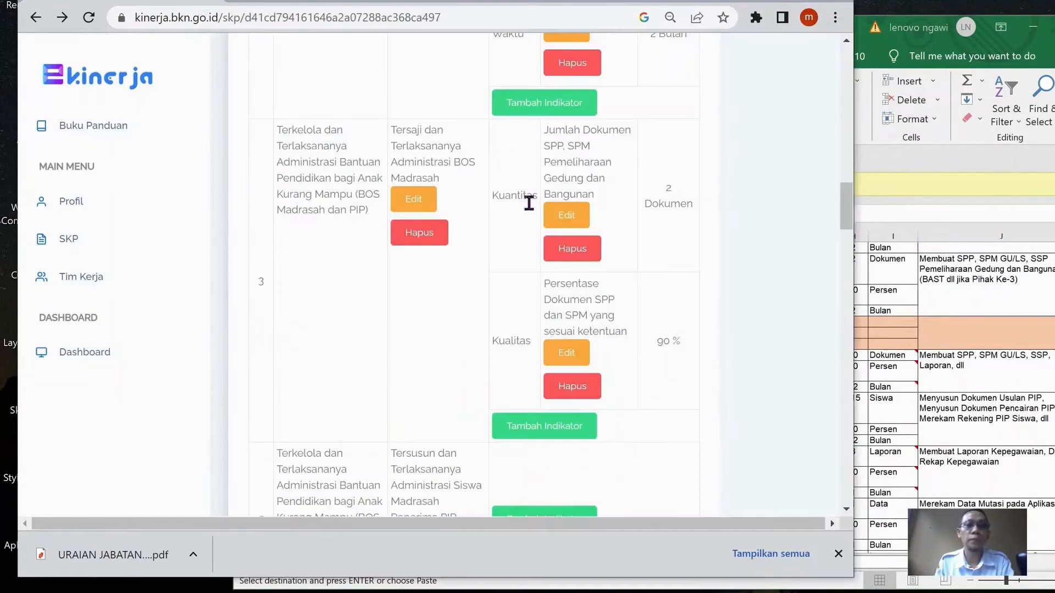
Add a Waktu indicator "Rentang waktu pelaksanaan" with target "2 Bulan" to the third RHK
left_click(565, 420)
left_click(344, 138)
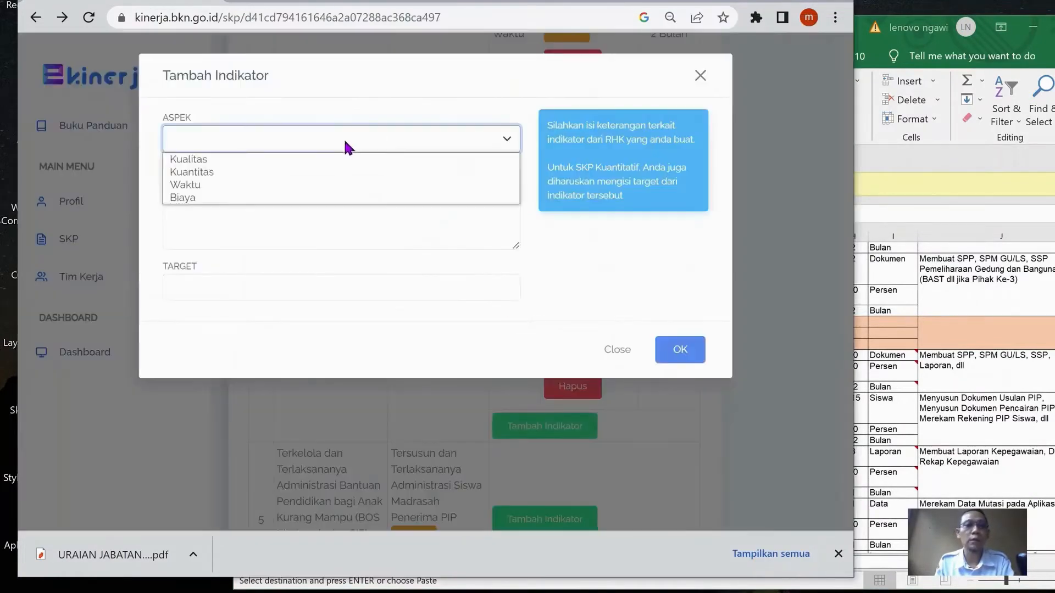
left_click(308, 183)
left_click(305, 192)
key("ctrl+v")
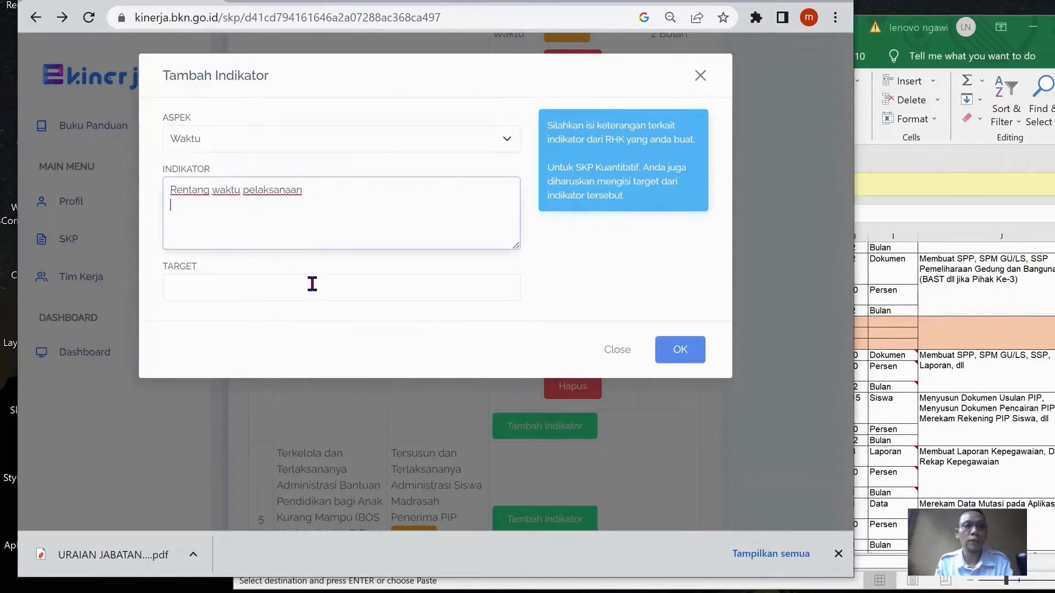
left_click(312, 287)
type("2")
left_click(306, 325)
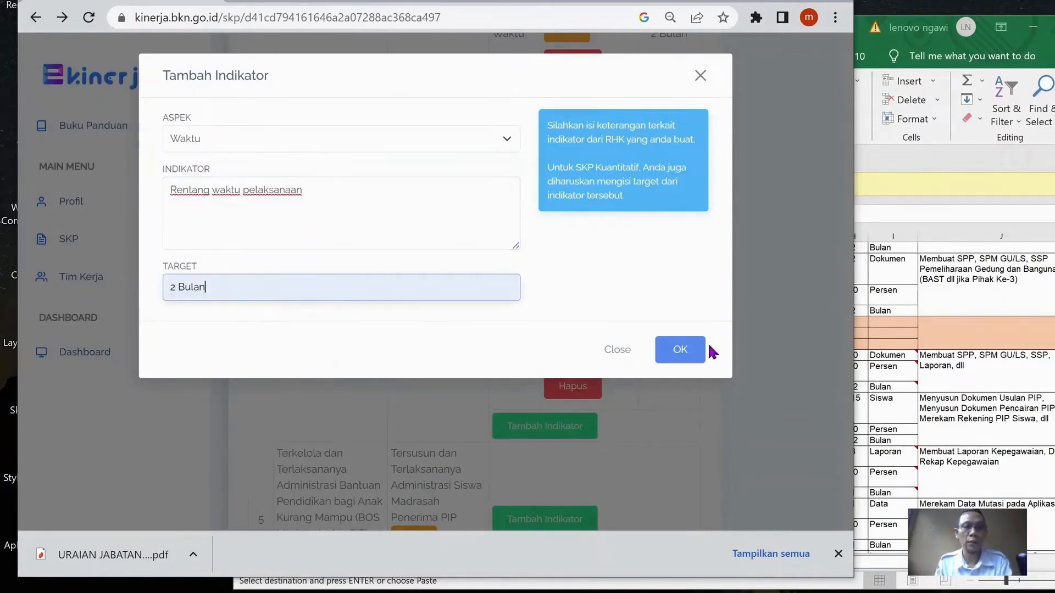
left_click(681, 350)
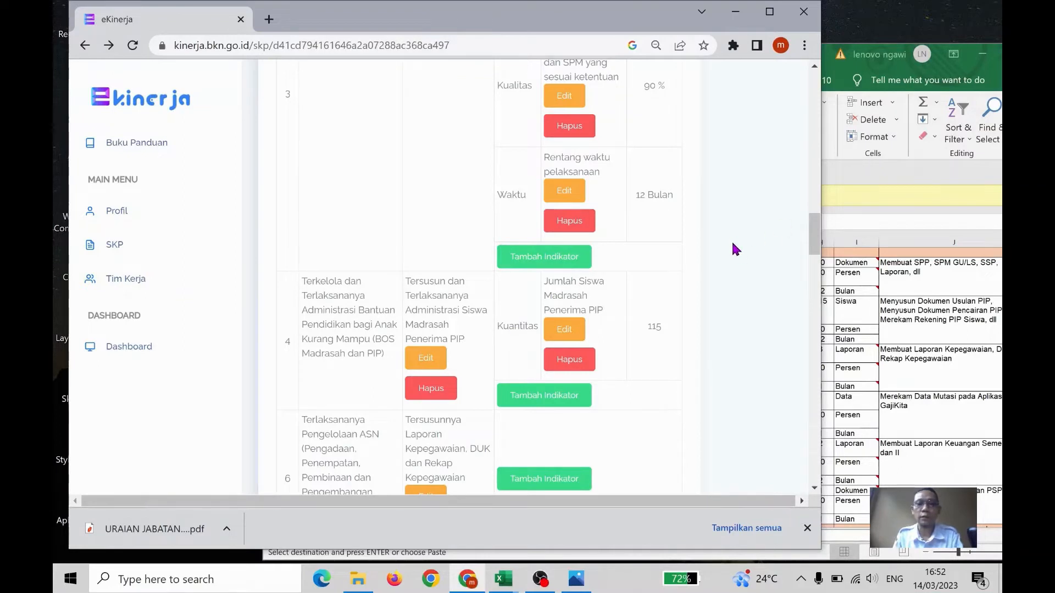
Add a Kualitas indicator "Persentase Siswa Madrasah Penerima PIP" to the fourth RHK, checking the workbook for its target and entering "90 %"
scroll(620, 292, "down", 1)
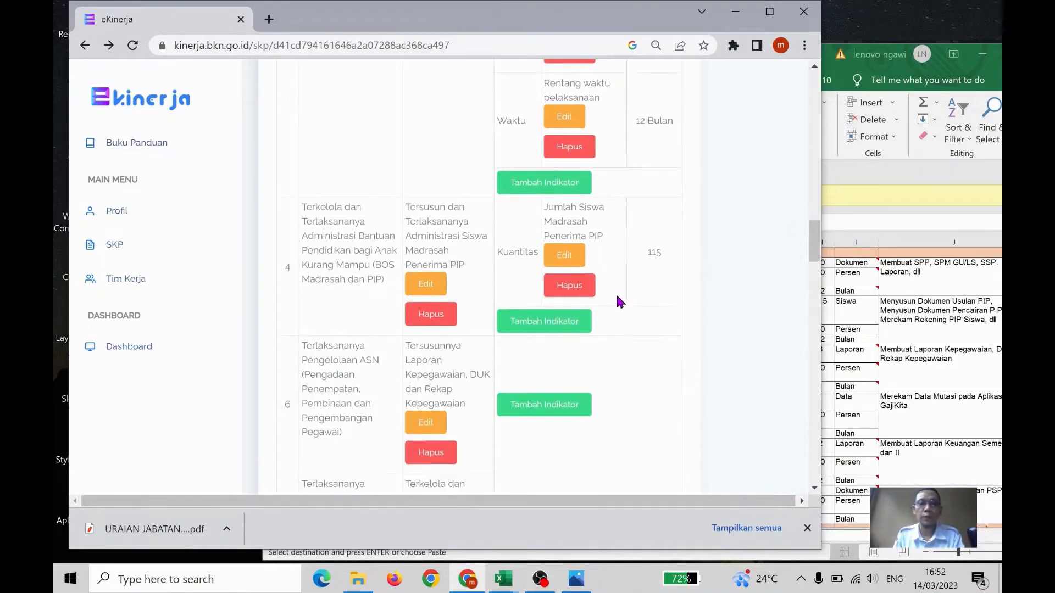
left_click(559, 324)
left_click(342, 156)
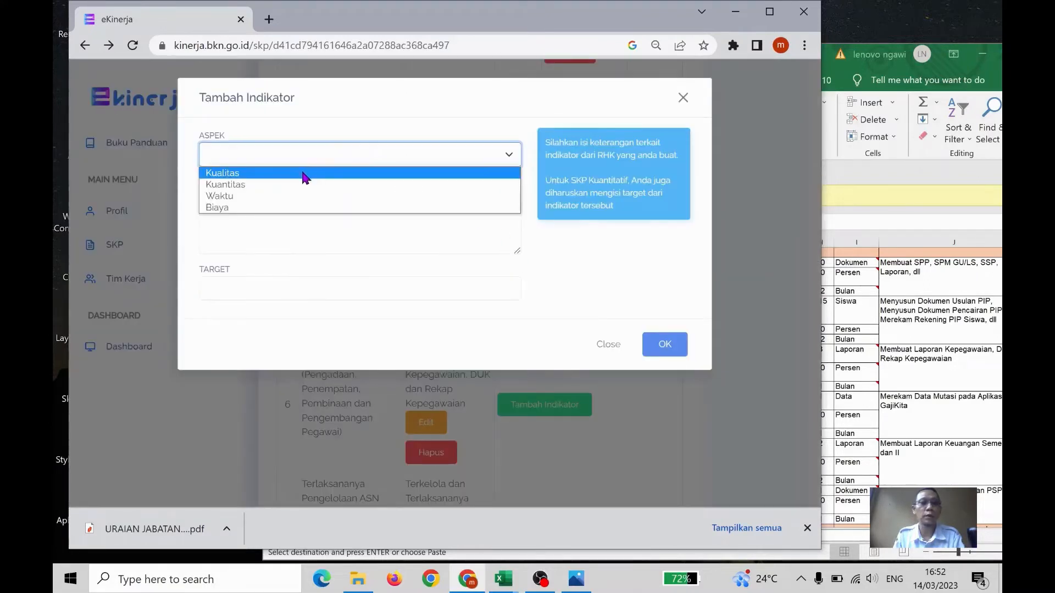
left_click(305, 181)
left_click(350, 194)
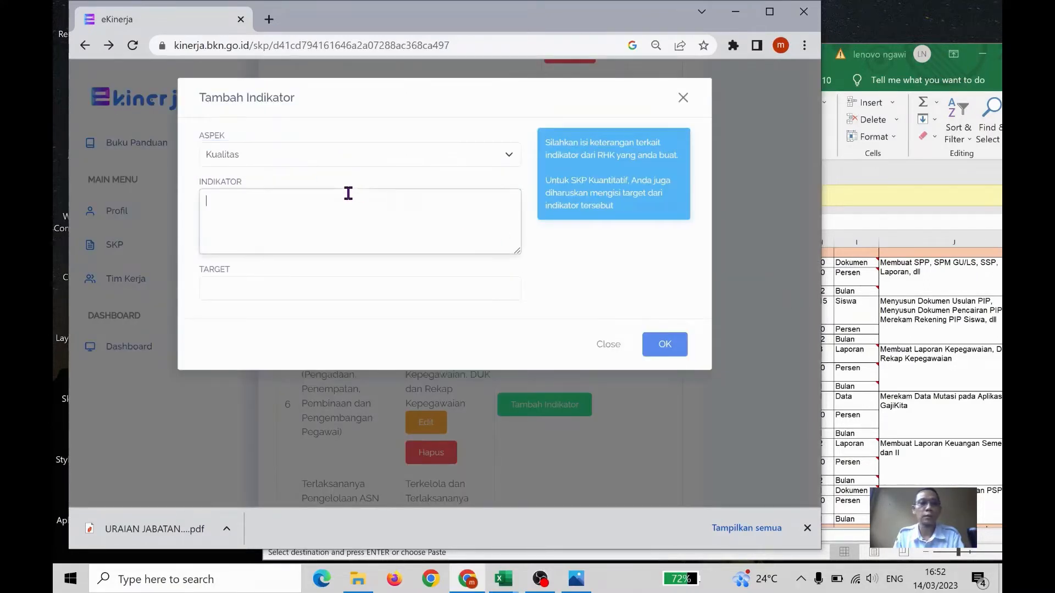
key("ctrl+v")
key("alt+Tab")
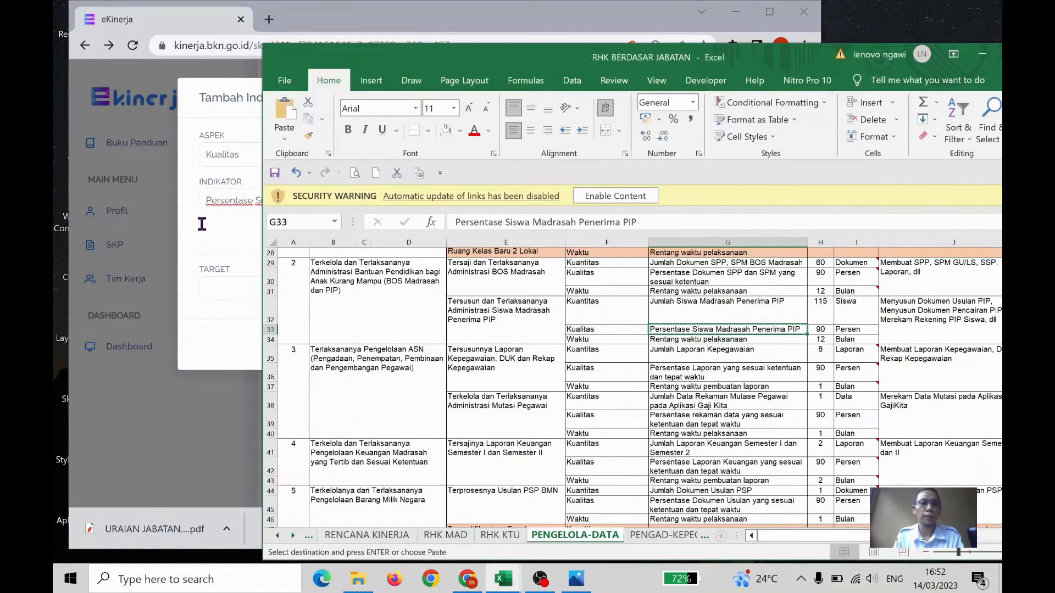
left_click(219, 227)
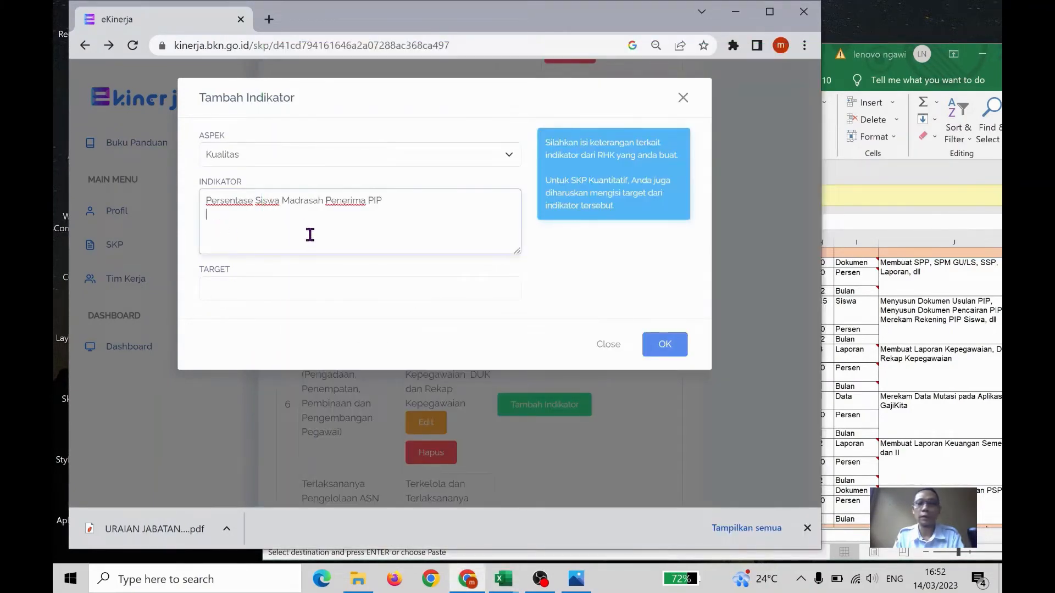
left_click(305, 285)
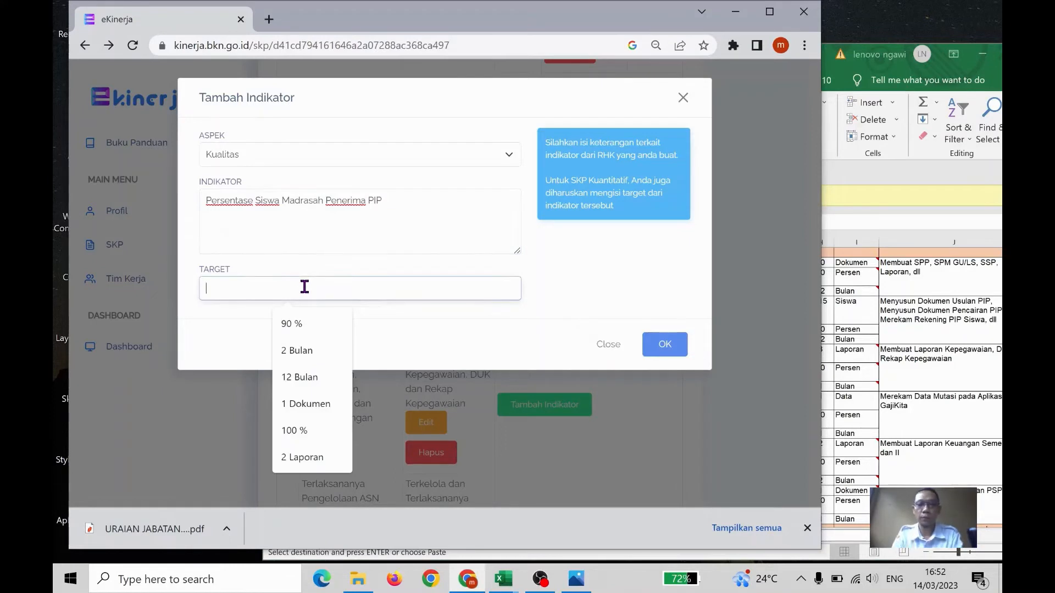
type("90")
left_click(308, 326)
left_click(652, 360)
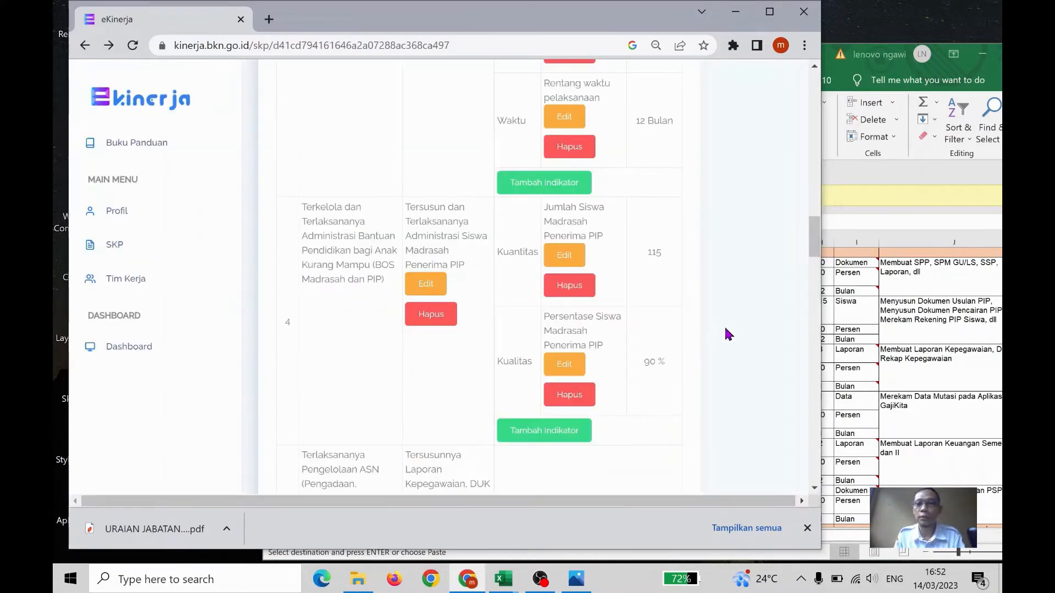
In the Excel workbook, copy cell G34's text "Rentang waktu pelaksanaan" for the PIP student RHK and return to e-Kinerja
key("alt+Tab")
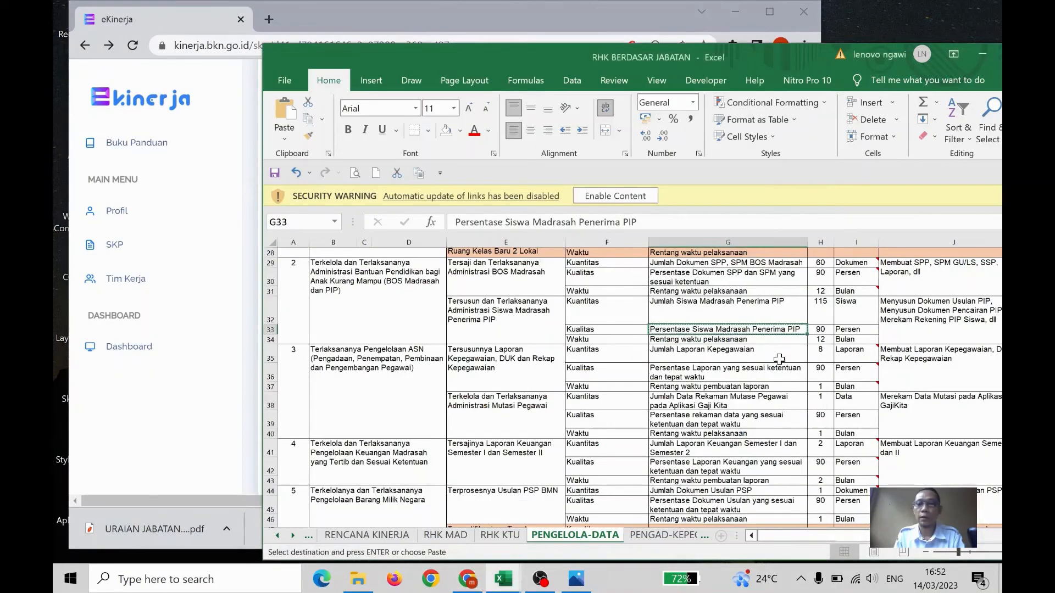
left_click(759, 341)
key("ctrl+c")
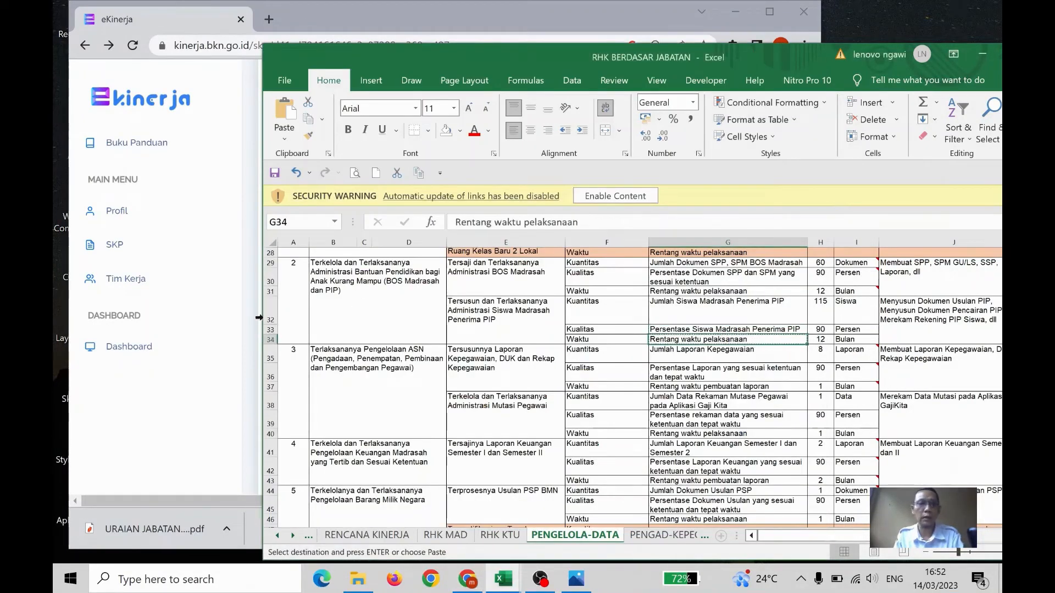
left_click(231, 361)
left_click(231, 361)
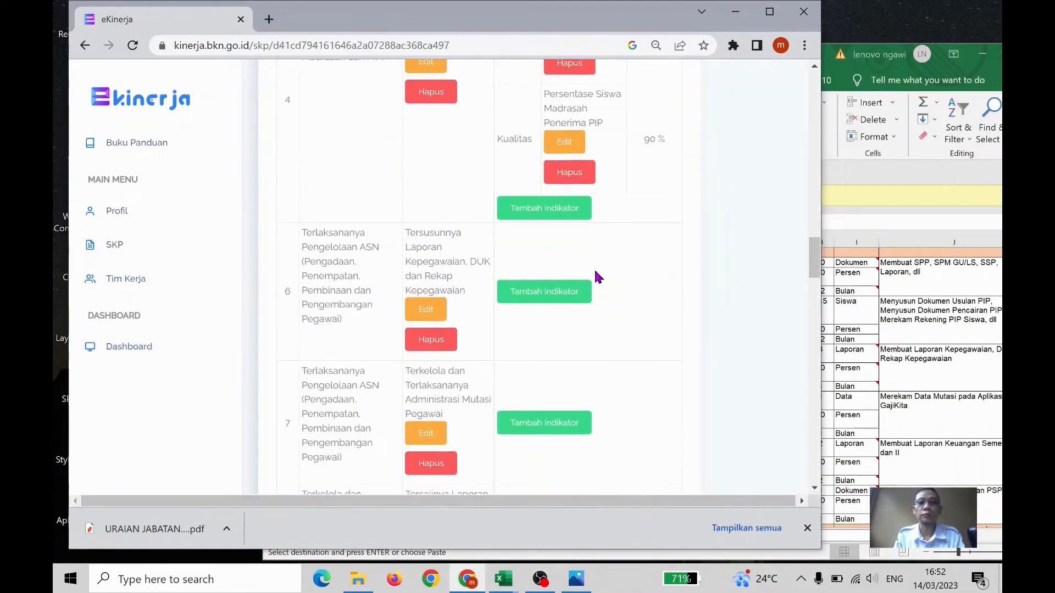
Add a Waktu indicator "Rentang waktu pelaksanaan" with target "12 Bulan" to the fourth RHK
scroll(600, 262, "up", 1)
scroll(575, 263, "up", 1)
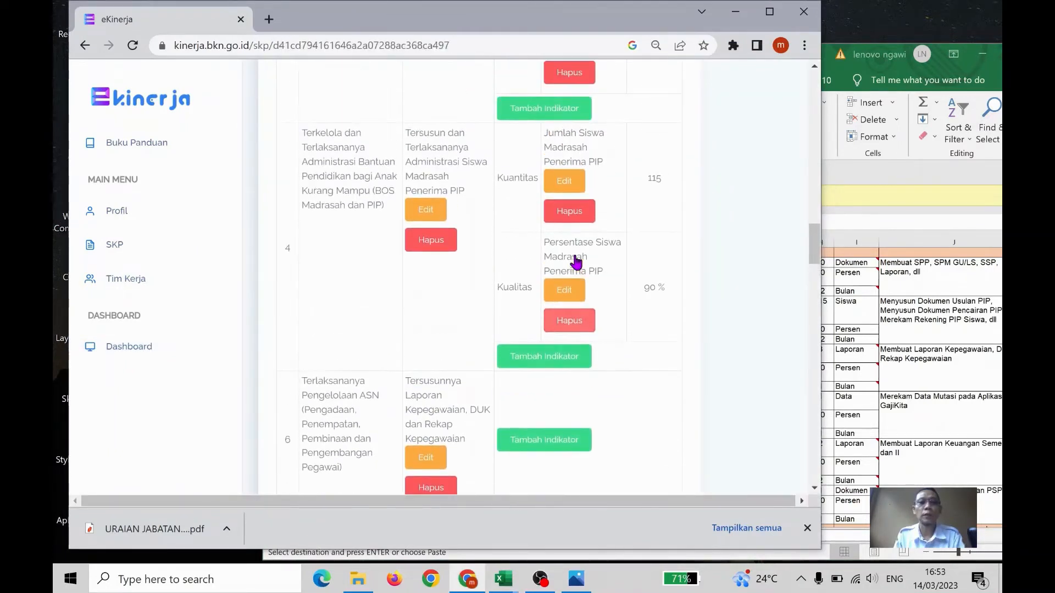
left_click(549, 352)
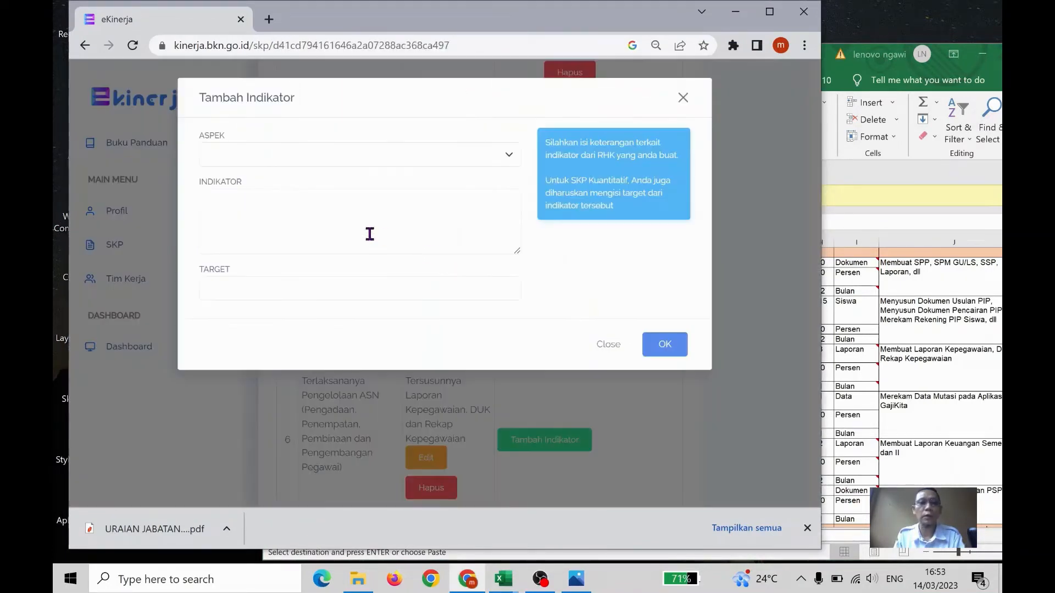
left_click(369, 153)
left_click(344, 203)
left_click(297, 249)
left_click(287, 287)
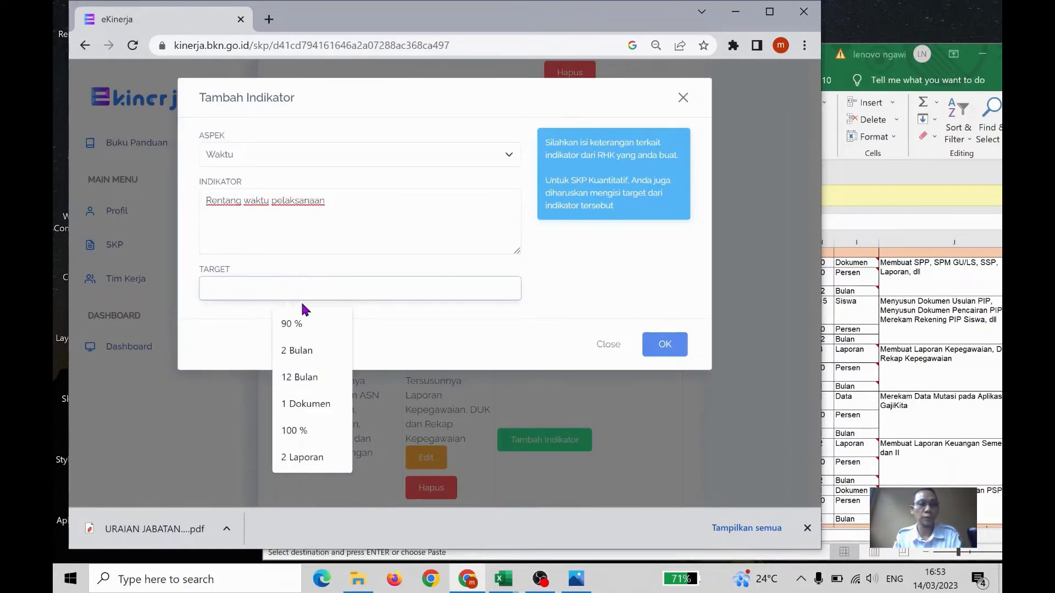
type("12")
left_click(312, 327)
left_click(665, 344)
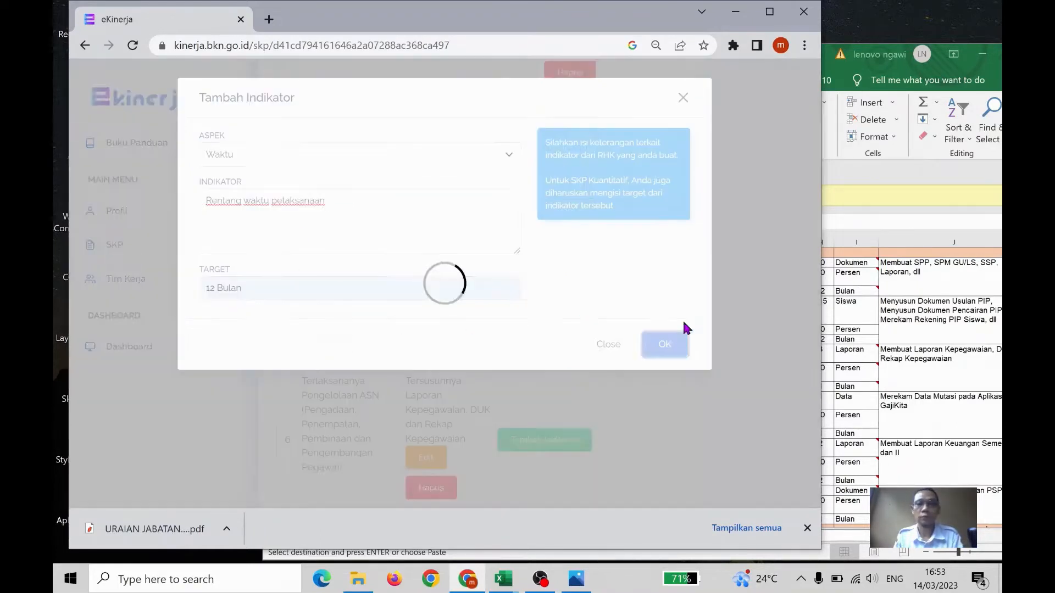
In the Excel workbook, copy cell G35's text "Jumlah Laporan Kepegawaian" and return to e-Kinerja
left_click(989, 372)
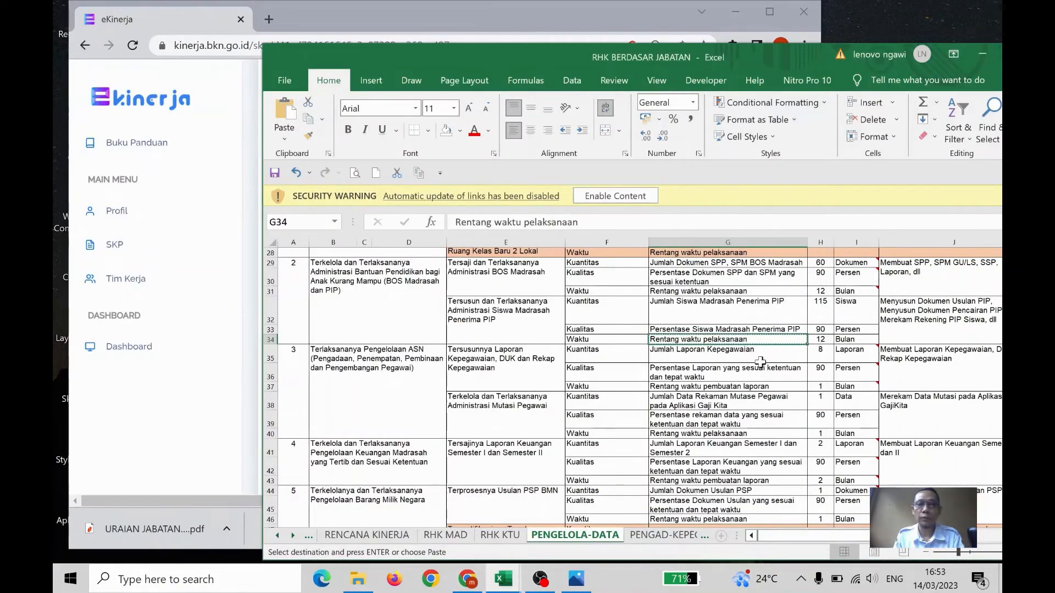
scroll(760, 362, "down", 1)
key("Escape")
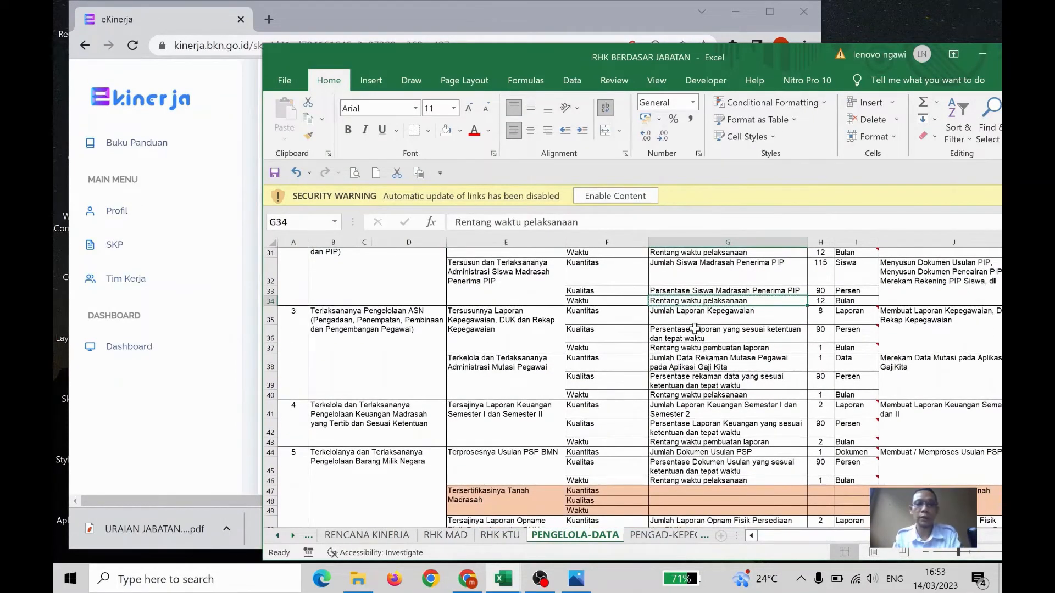
left_click(706, 315)
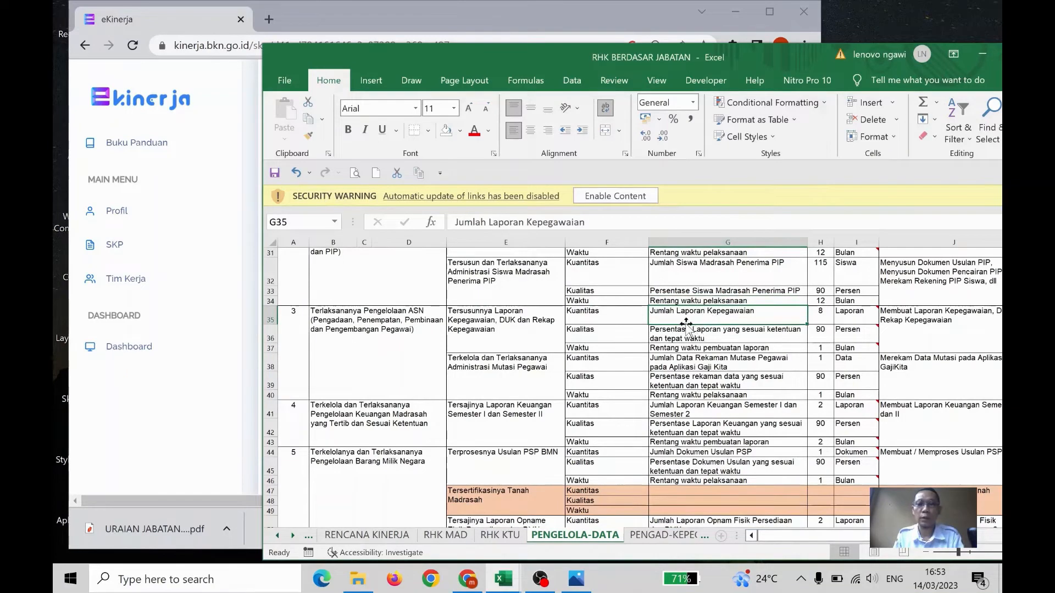
key("ctrl+c")
left_click(398, 41)
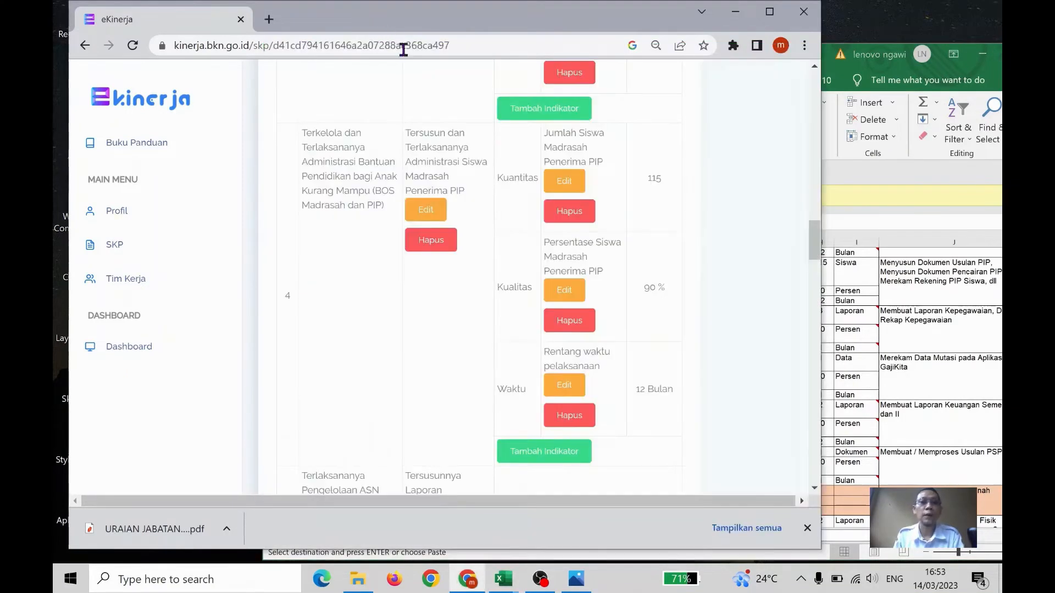
Add a Kuantitas indicator "Jumlah Laporan Kepegawaian" to the fifth RHK, checking the workbook for its target and entering "8 Laporan"
scroll(552, 243, "down", 5)
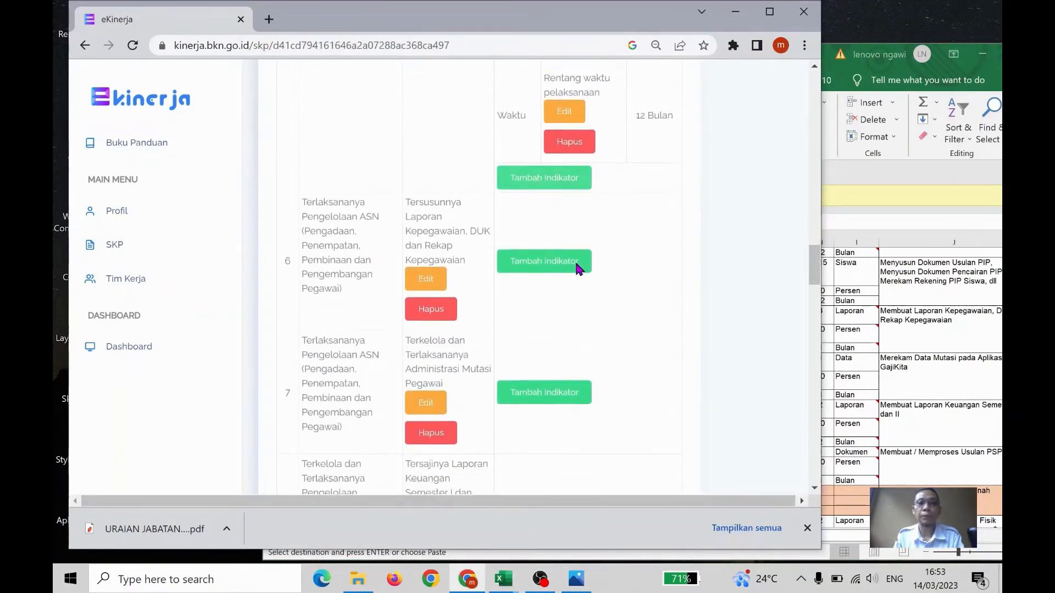
left_click(554, 243)
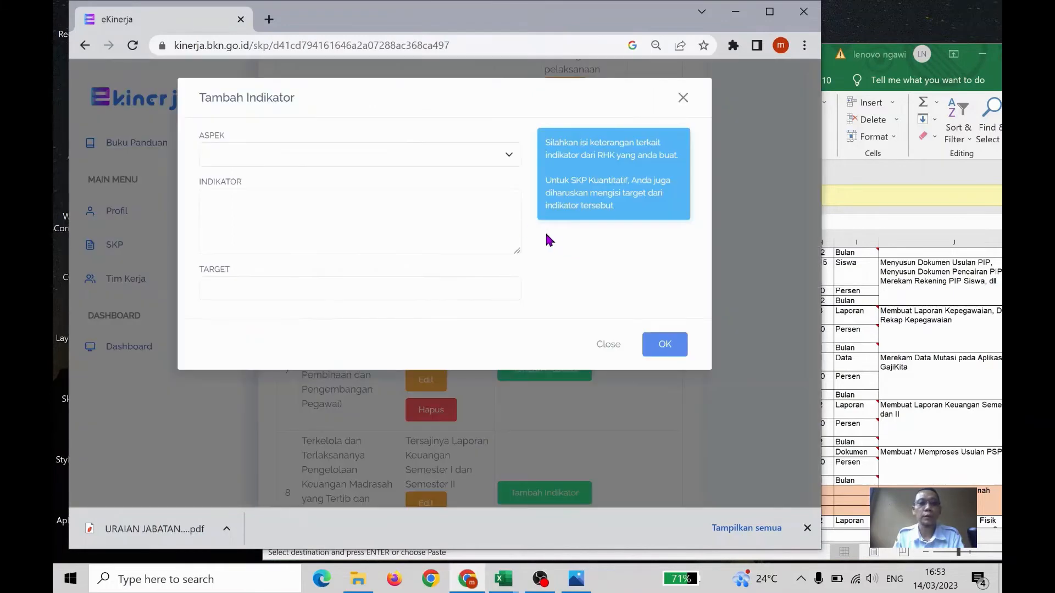
left_click(392, 161)
left_click(374, 173)
left_click(357, 208)
key("ctrl+v")
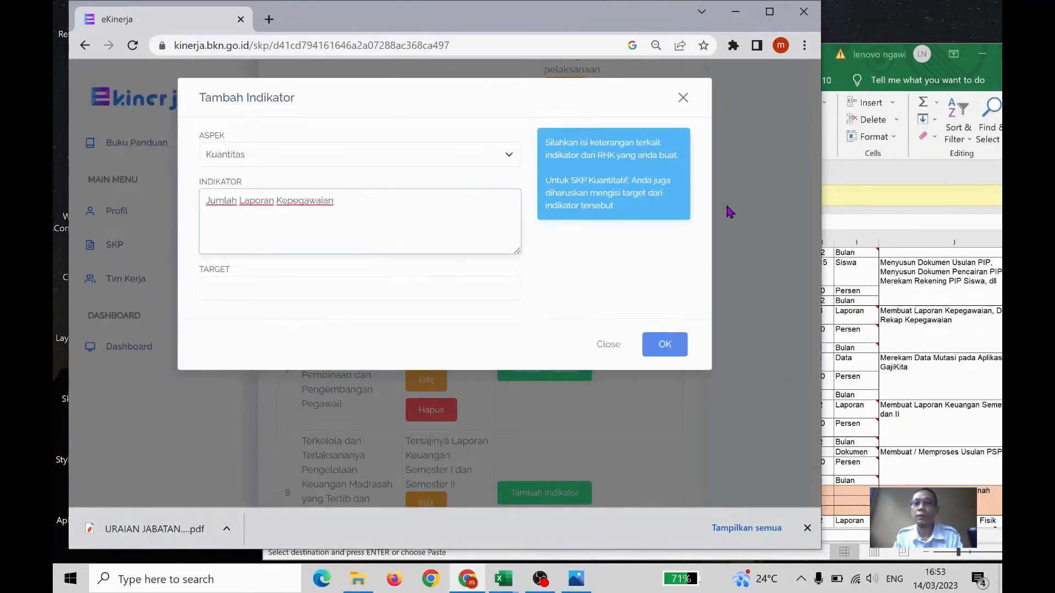
left_click(914, 179)
left_click_drag(802, 59, 847, 60)
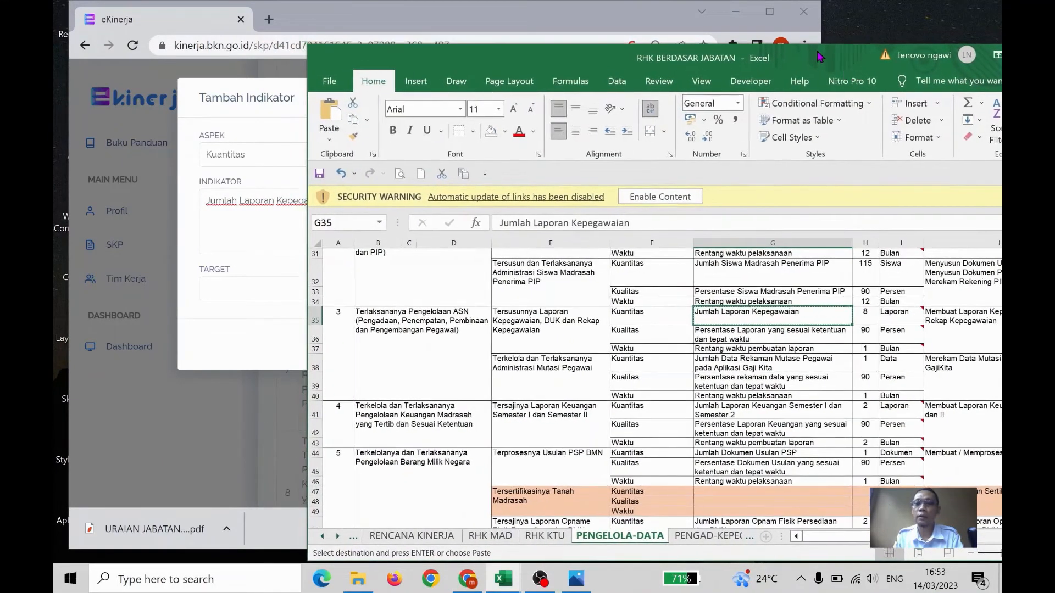
left_click(541, 24)
left_click(317, 290)
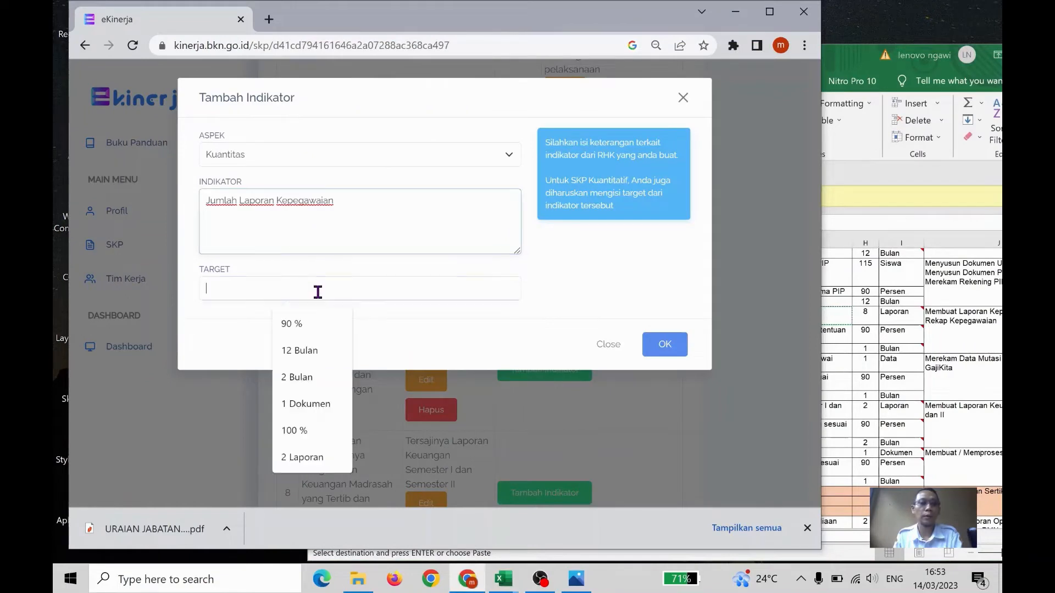
type("8 L")
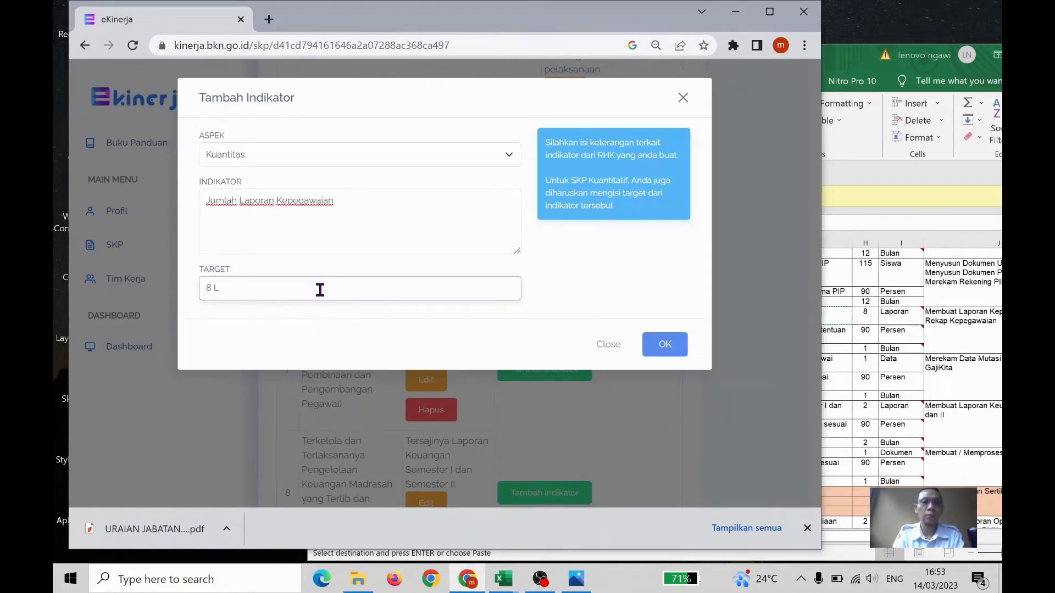
type("aporan")
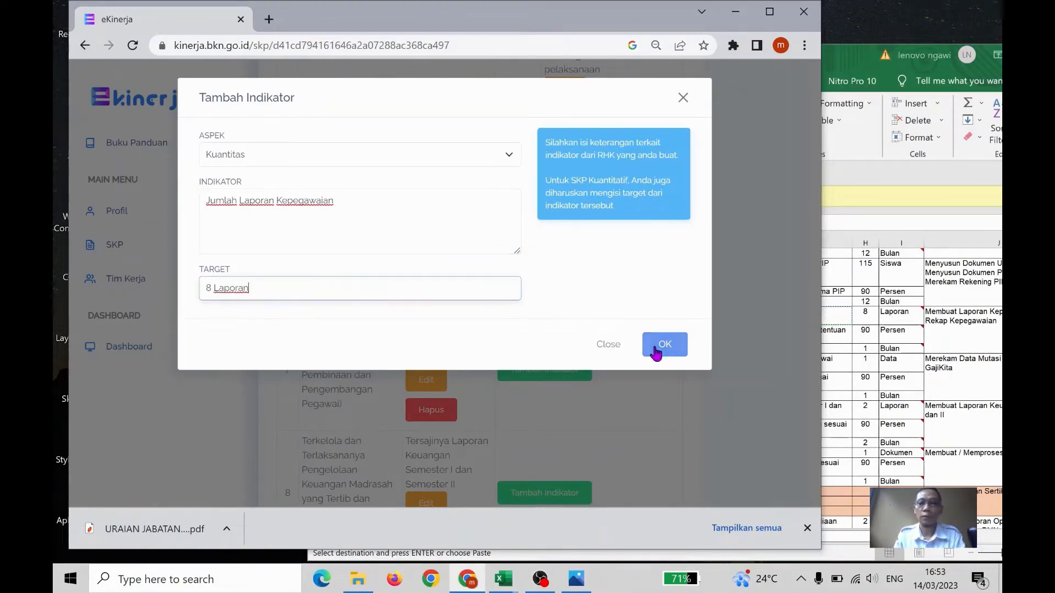
left_click(662, 345)
In the Excel workbook, copy cell G36's text "Persentase Laporan yang sesuai ketentuan dan tepat waktu" and return to e-Kinerja
left_click(862, 345)
left_click(814, 336)
key("ctrl+c")
left_click(407, 18)
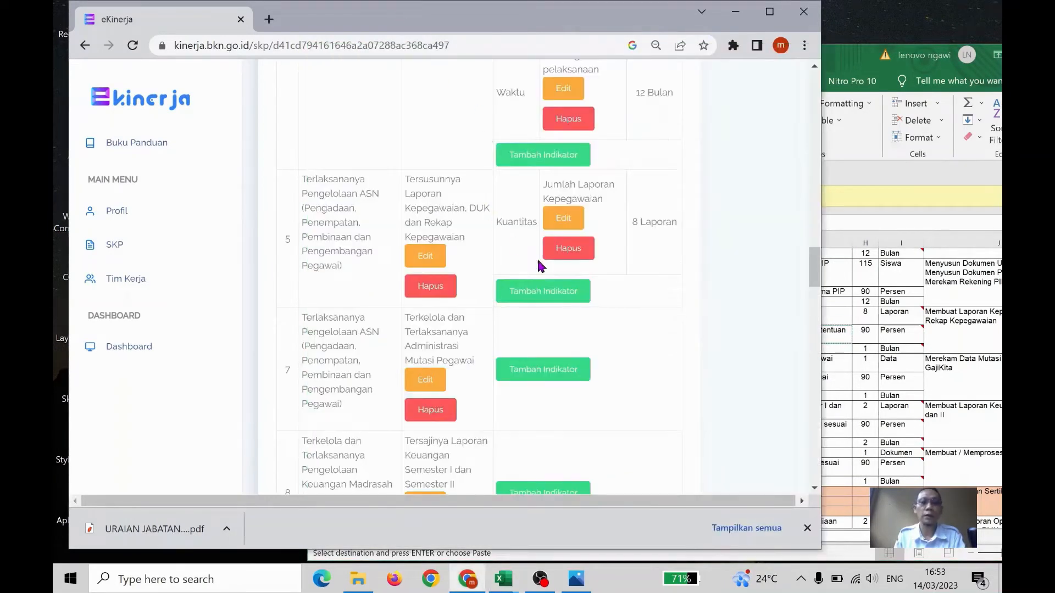
Add a Kualitas indicator "Persentase Laporan yang sesuai ketentuan dan tepat waktu" with target "90 %" to the fifth RHK
left_click(566, 300)
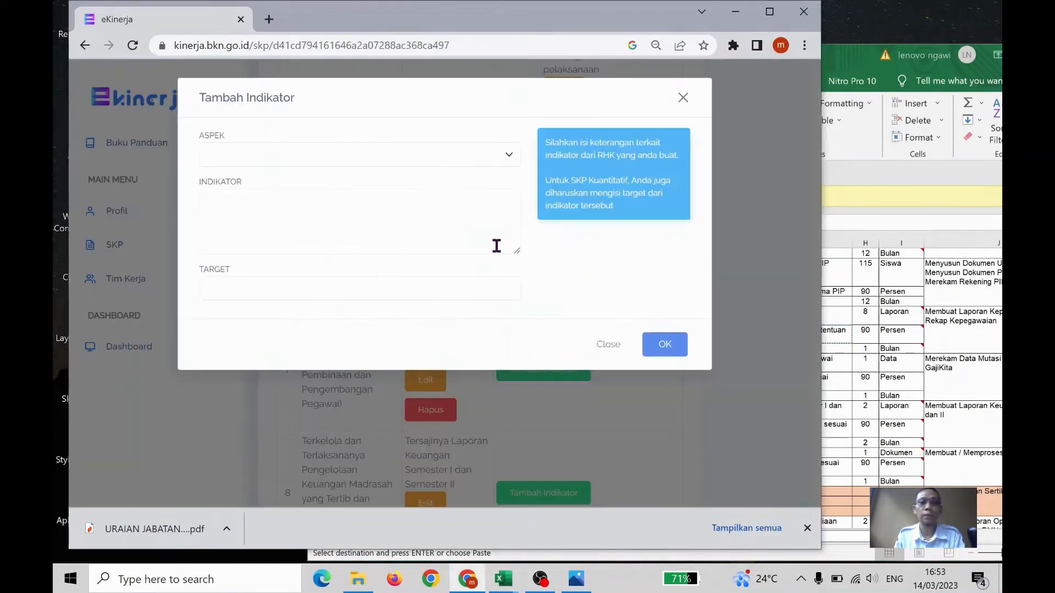
left_click(418, 164)
left_click(379, 183)
left_click(365, 216)
key("ctrl+v")
left_click(315, 290)
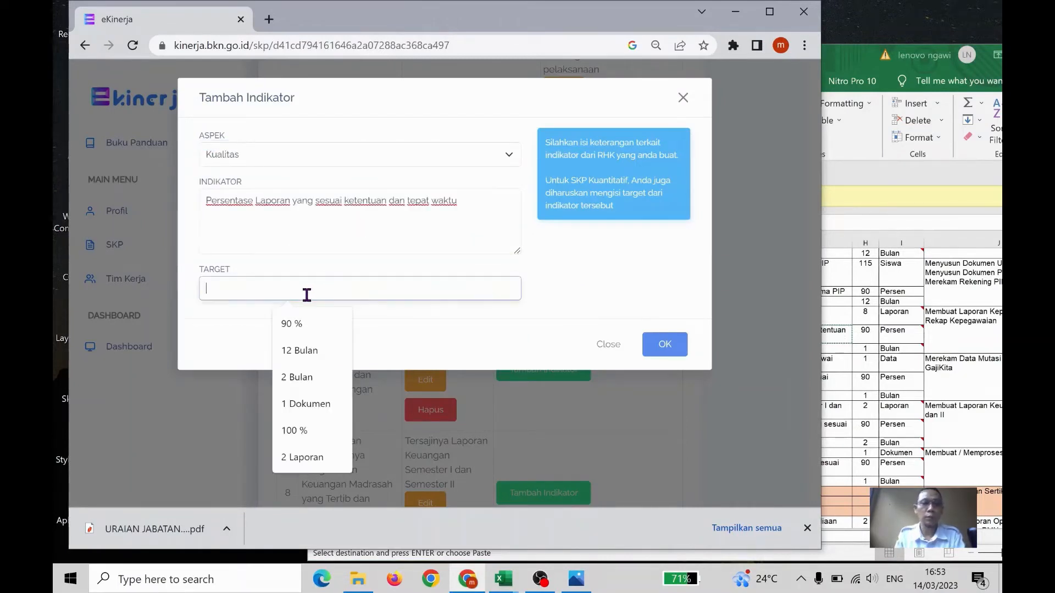
left_click(302, 324)
left_click(665, 344)
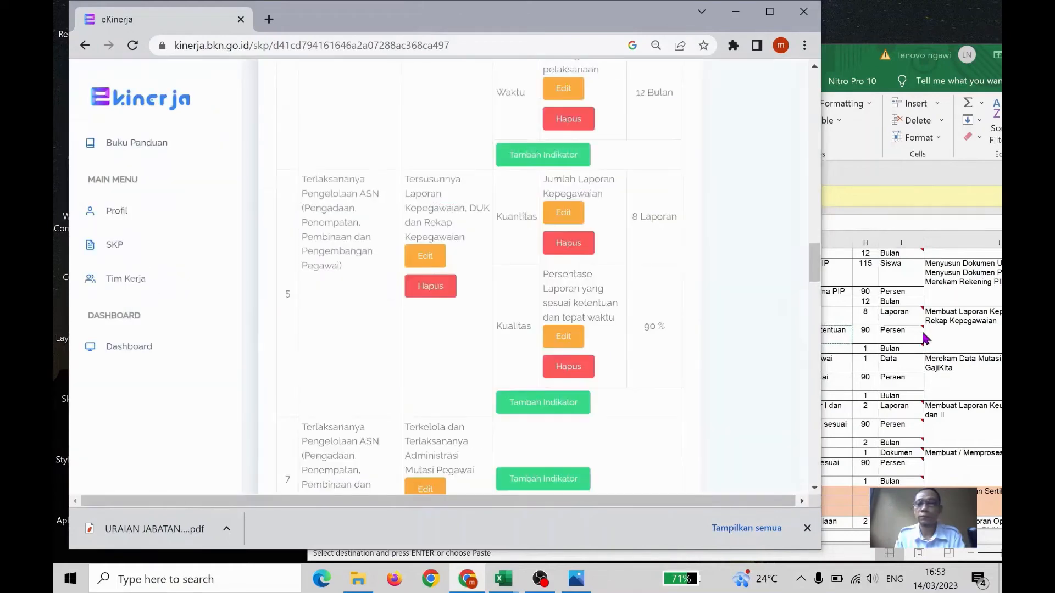
In the Excel workbook, copy cell G37's text "Rentang waktu pembuatan laporan" and return to e-Kinerja
left_click(917, 334)
left_click(785, 348)
key("ctrl+c")
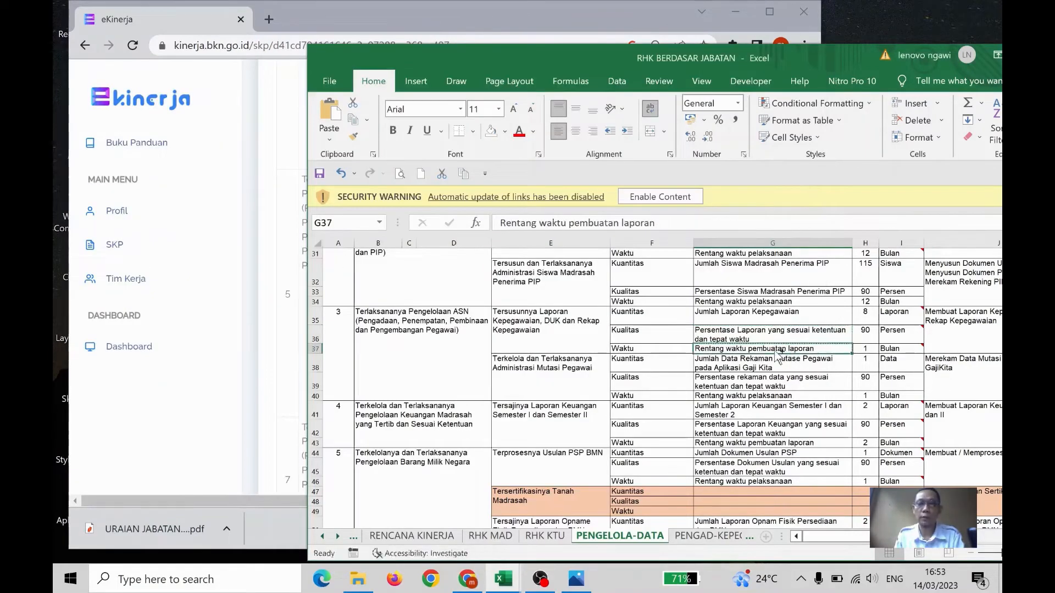
left_click(408, 21)
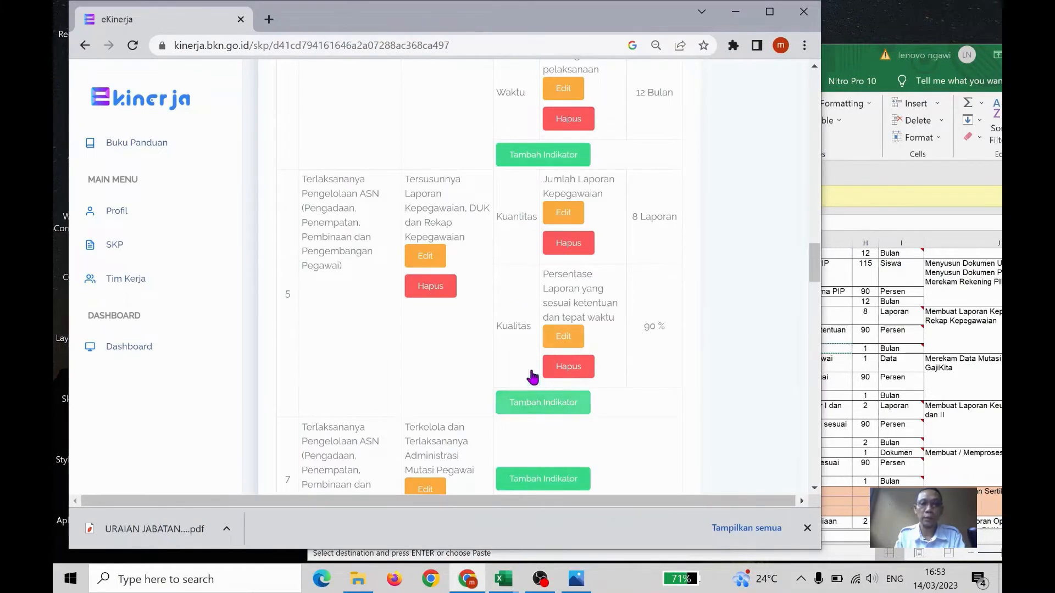
Add a Waktu indicator "Rentang waktu pembuatan laporan" with target "1 Bulan" to the fifth RHK
left_click(543, 402)
left_click(439, 160)
left_click(429, 200)
left_click(410, 213)
key("ctrl+v")
left_click(330, 290)
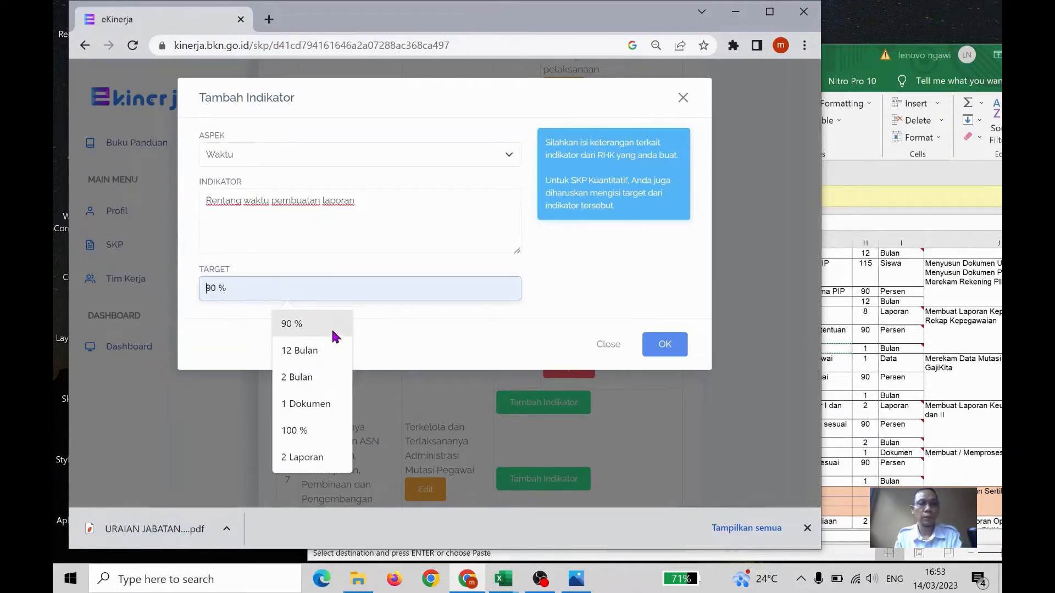
type("1")
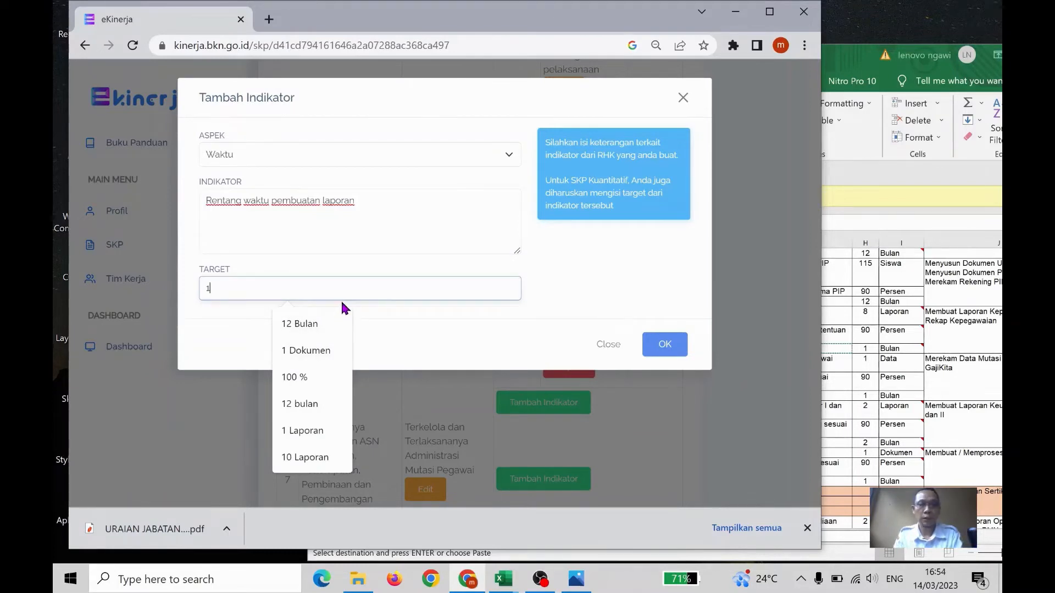
type(" Bula")
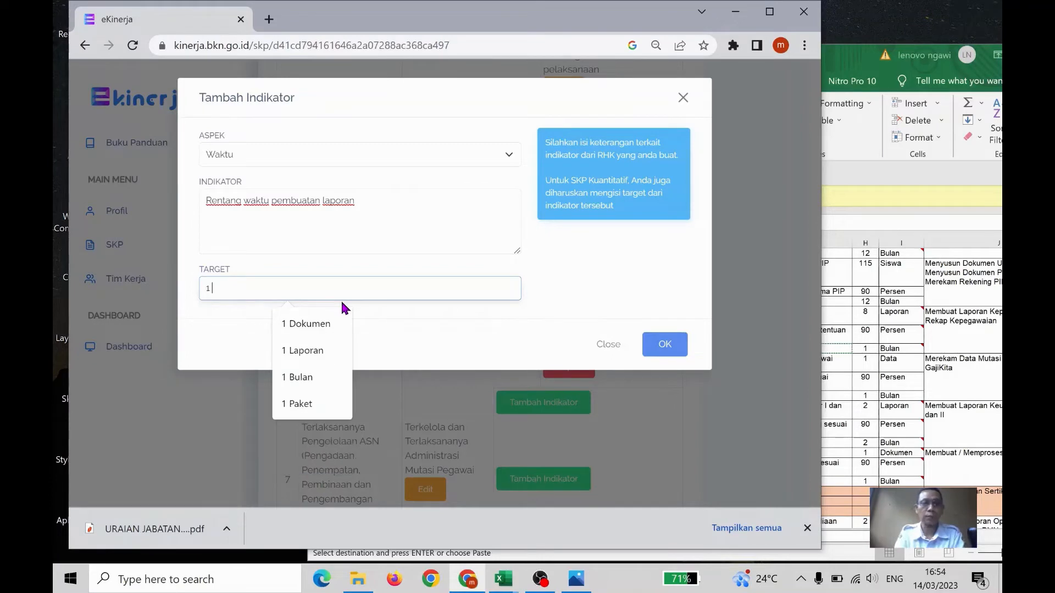
type("n")
left_click(664, 344)
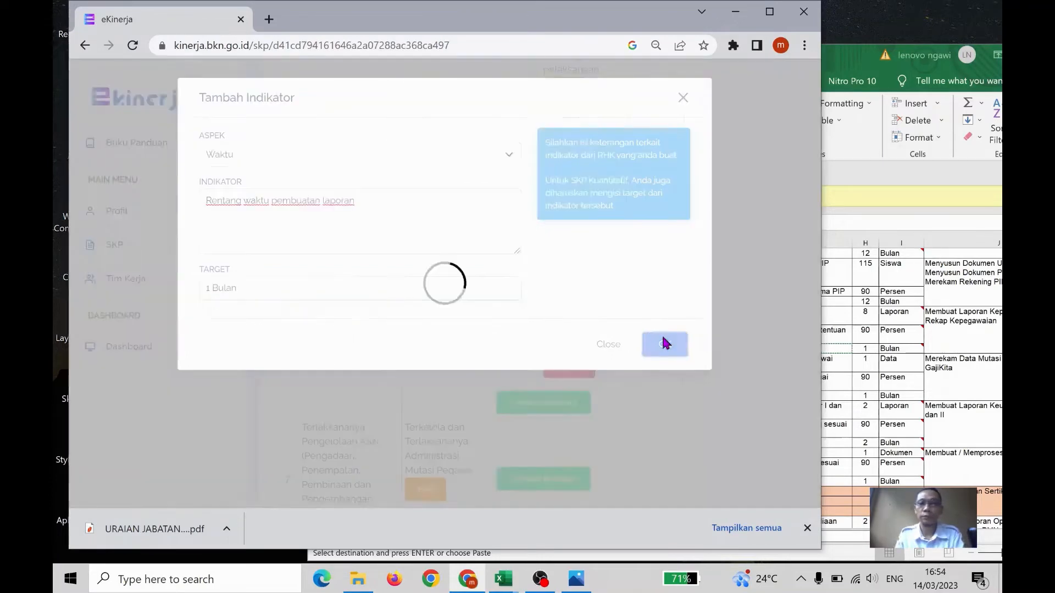
In the Excel workbook, copy cell G38's text "Jumlah Data Rekaman Mutase Pegawai pada Aplikasi Gaji Kita" and return to e-Kinerja
left_click(892, 301)
left_click(774, 361)
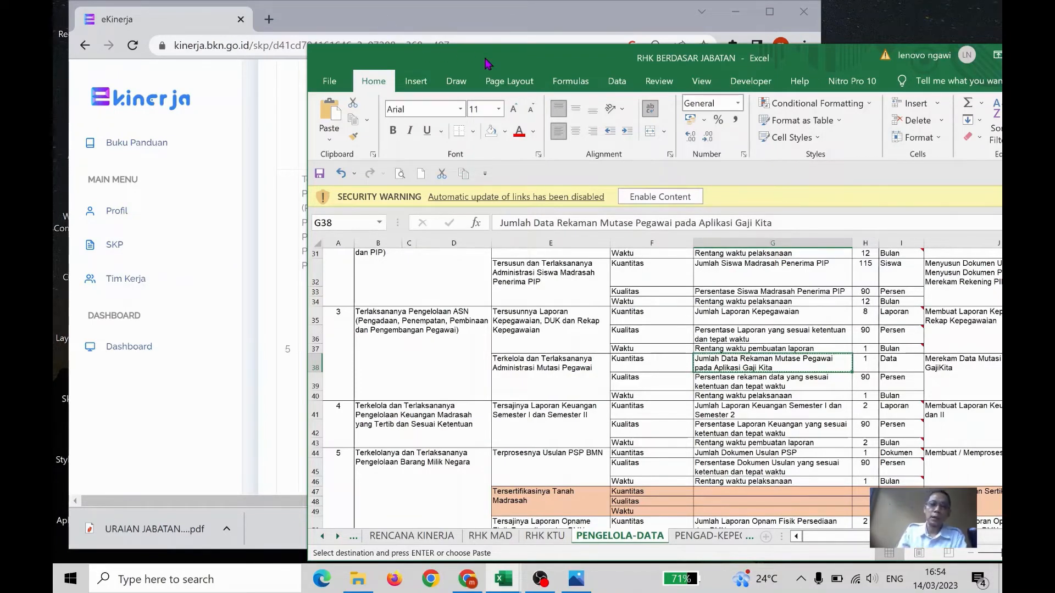
left_click(460, 18)
Add a Kuantitas indicator "Jumlah Data Rekaman Mutase Pegawai pada Aplikasi Gaji Kita" with target "1 Data" to the Administrasi Mutasi Pegawai RHK
scroll(577, 296, "down", 10)
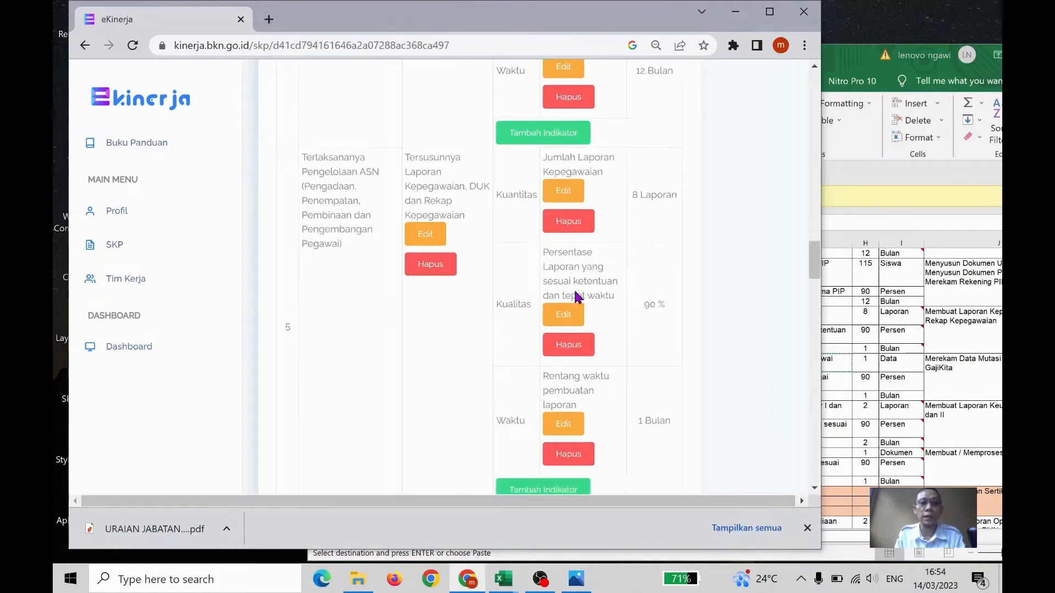
left_click(560, 294)
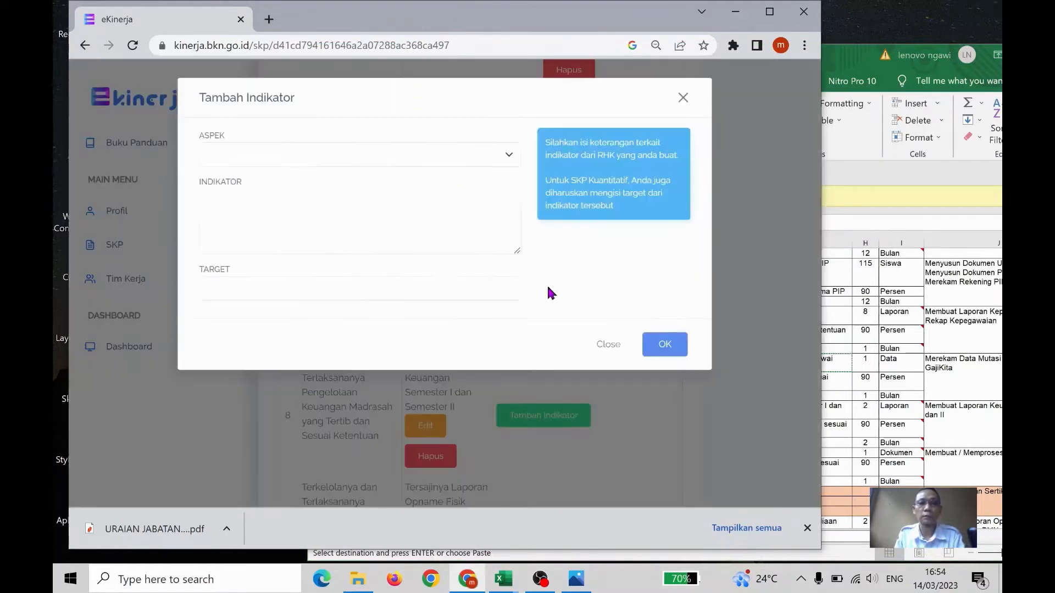
left_click(395, 156)
left_click(369, 171)
left_click(365, 229)
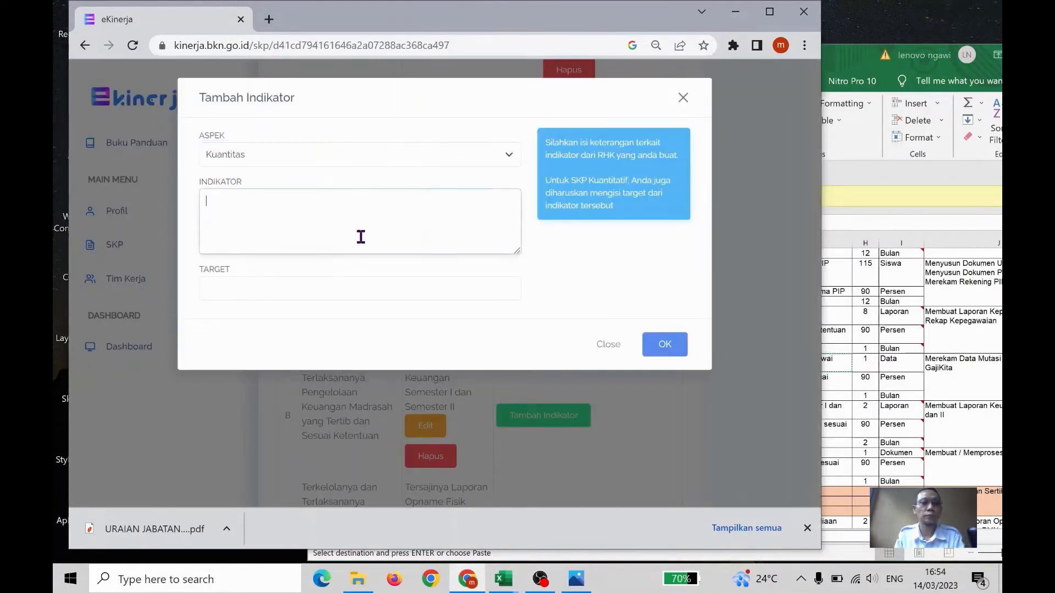
key("ctrl+v")
left_click(327, 290)
type("1")
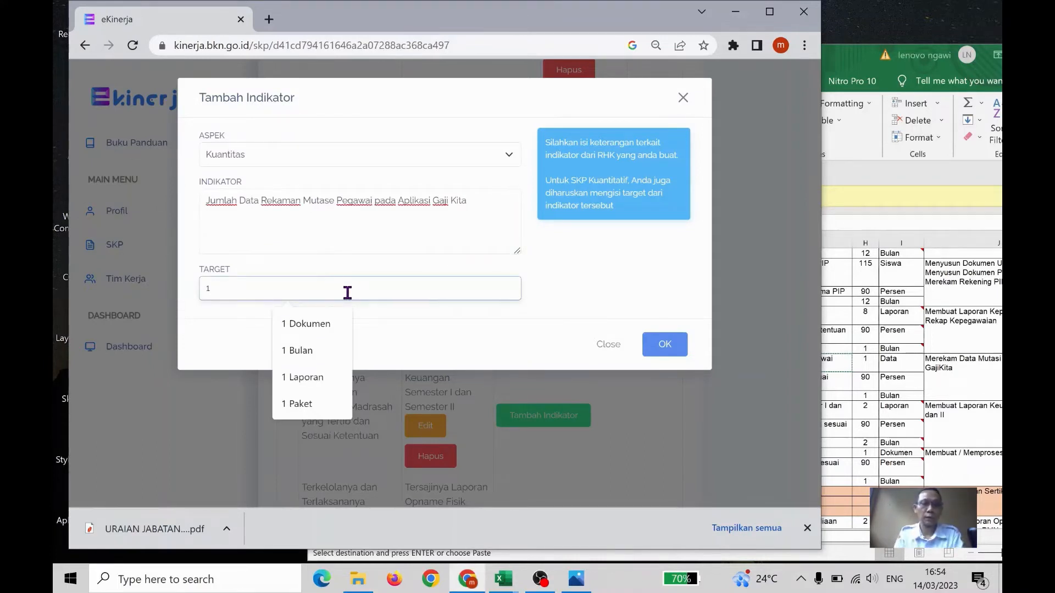
type(" Data")
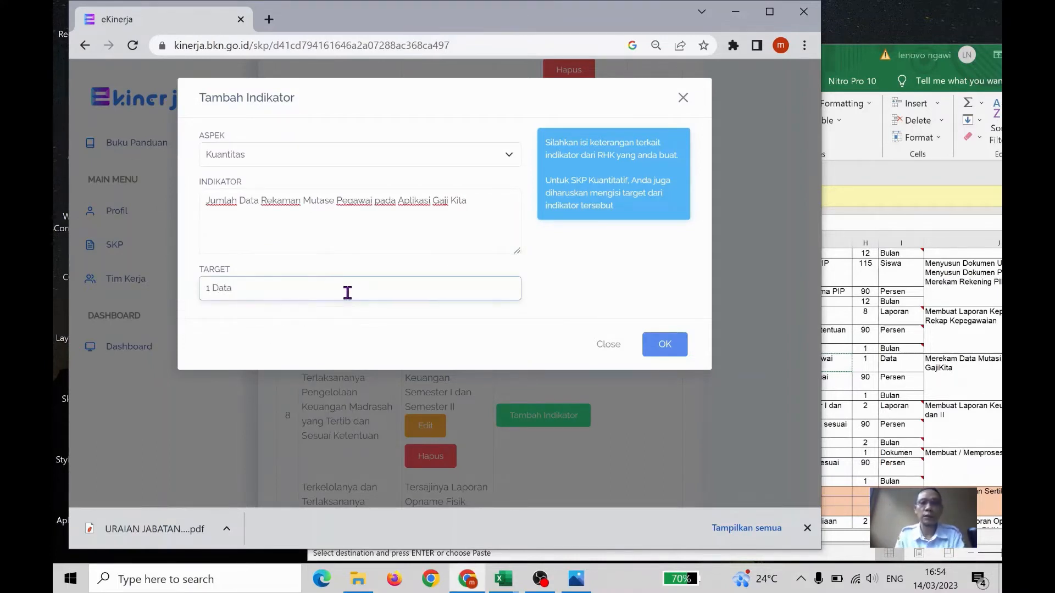
left_click(665, 345)
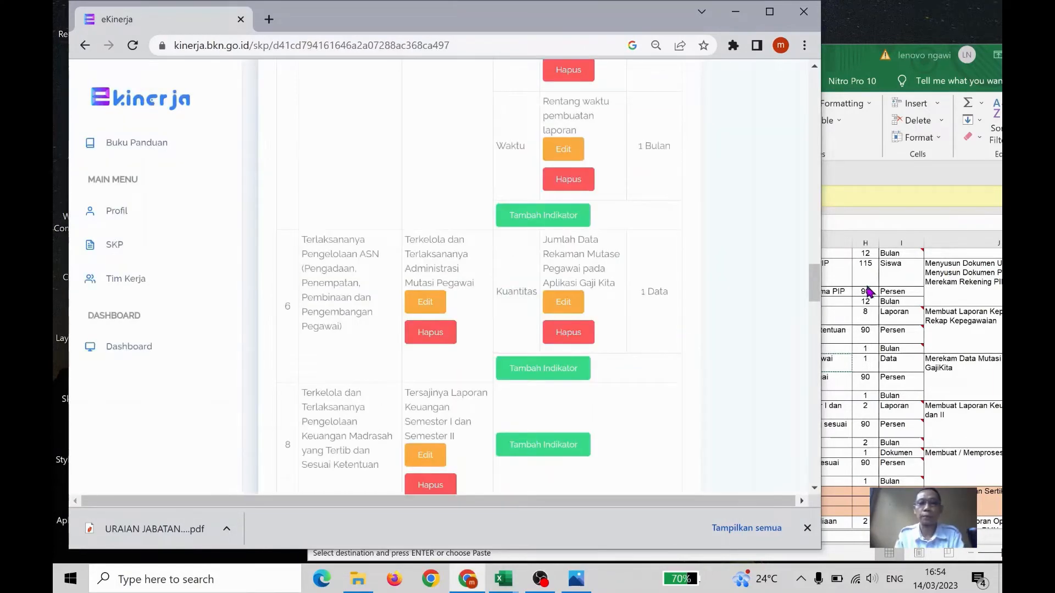
In the Excel workbook, copy cell G39's text "Persentase rekaman data yang sesuai ketentuan dan tepat waktu" and return to e-Kinerja
key("alt+Tab")
left_click(780, 385)
key("ctrl+c")
left_click(462, 29)
Add a Kualitas indicator "Persentase rekaman data yang sesuai ketentuan dan tepat waktu" with target "90 %" to the sixth RHK
left_click(563, 372)
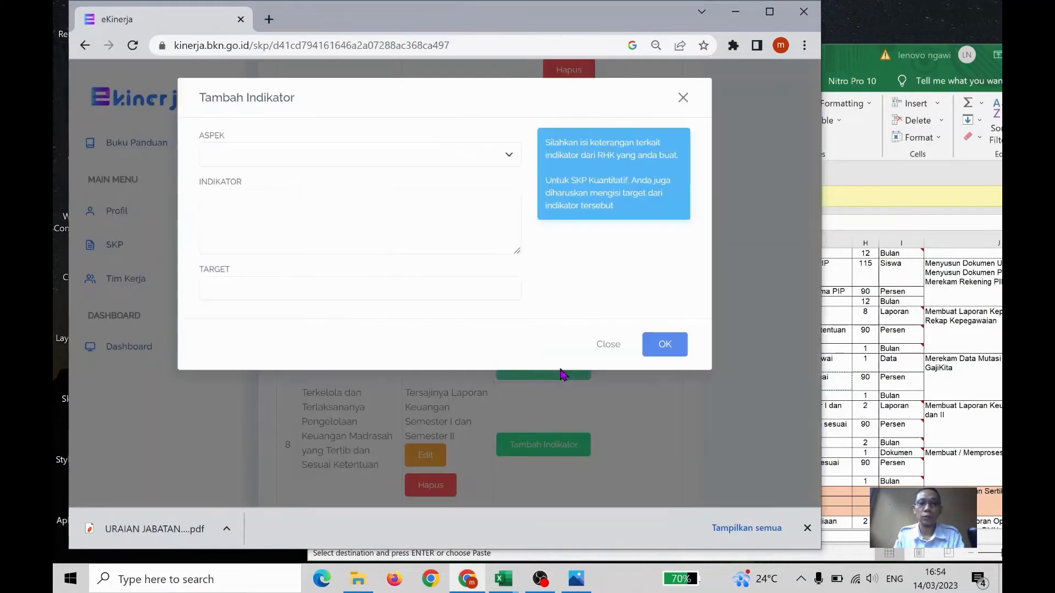
left_click(329, 154)
left_click(330, 181)
left_click(320, 207)
key("ctrl+v")
left_click(313, 289)
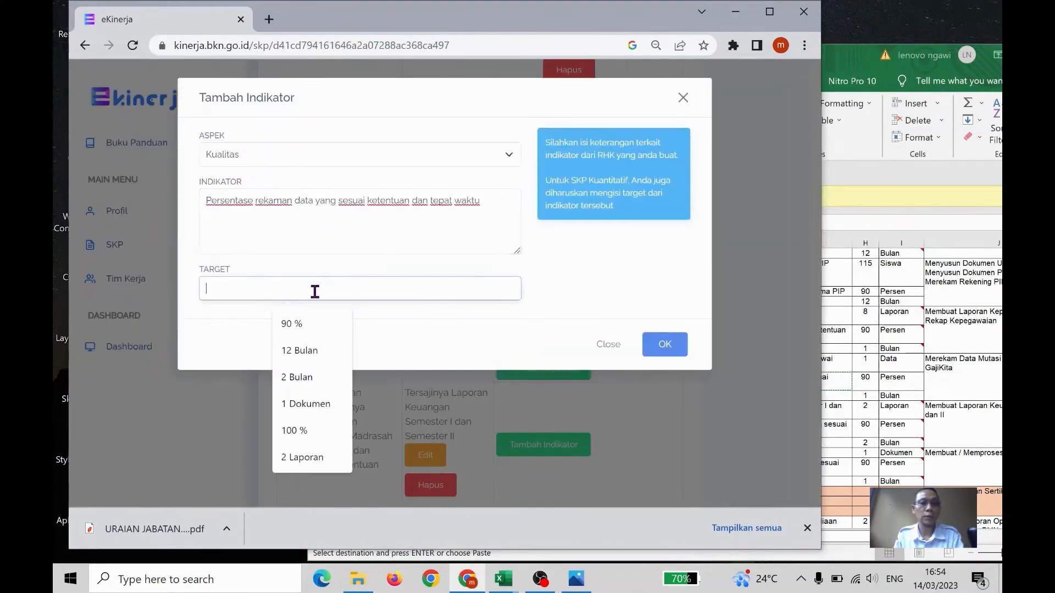
left_click(307, 333)
left_click(665, 344)
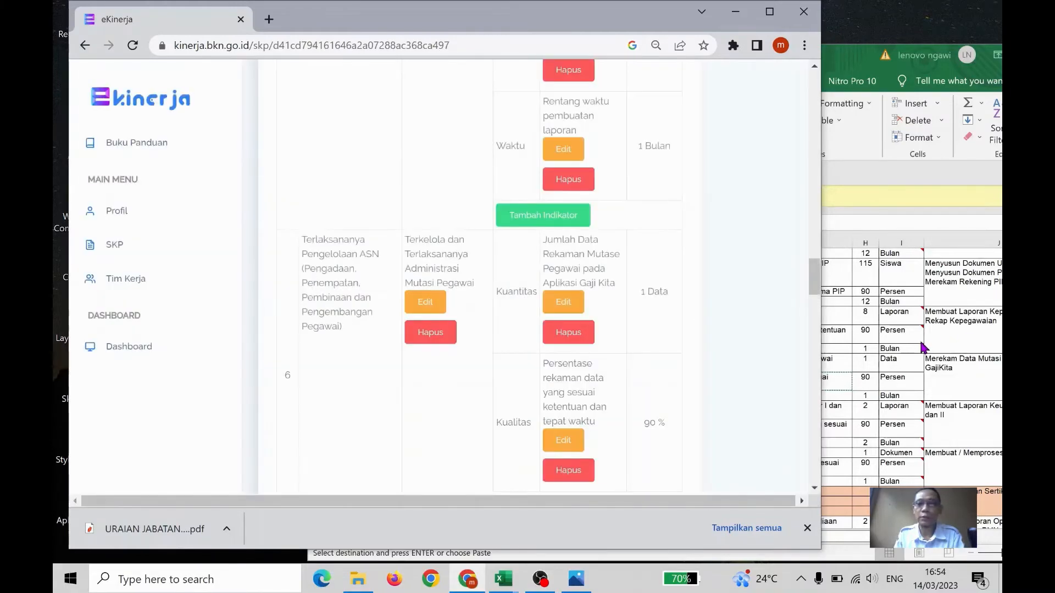
In the Excel workbook, copy cell G40's text "Rentang waktu pelaksanaan" for the staff transfer RHK and return to e-Kinerja
scroll(700, 319, "down", 2)
left_click(929, 328)
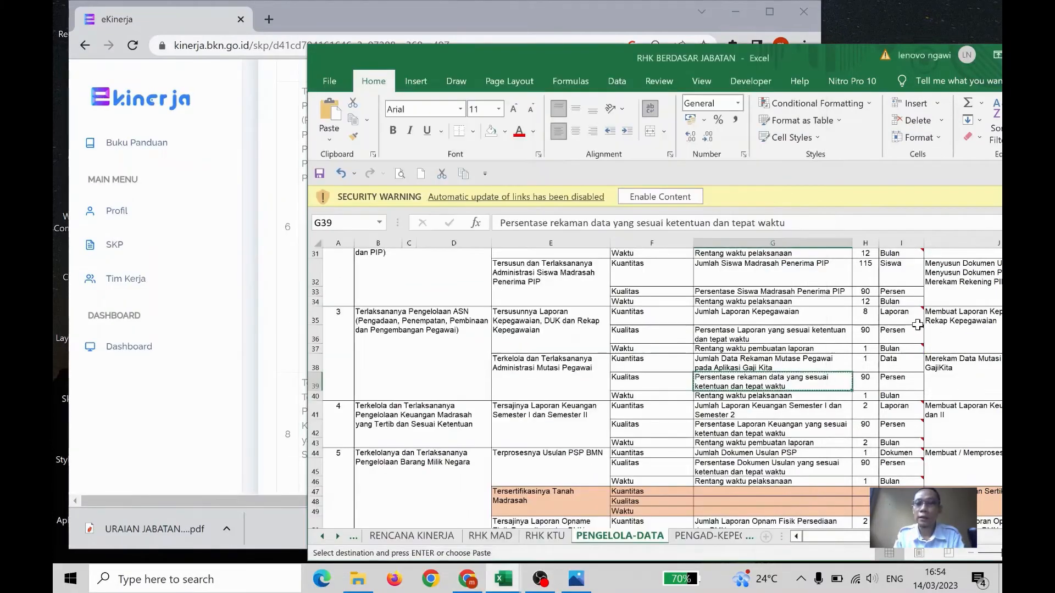
left_click(833, 396)
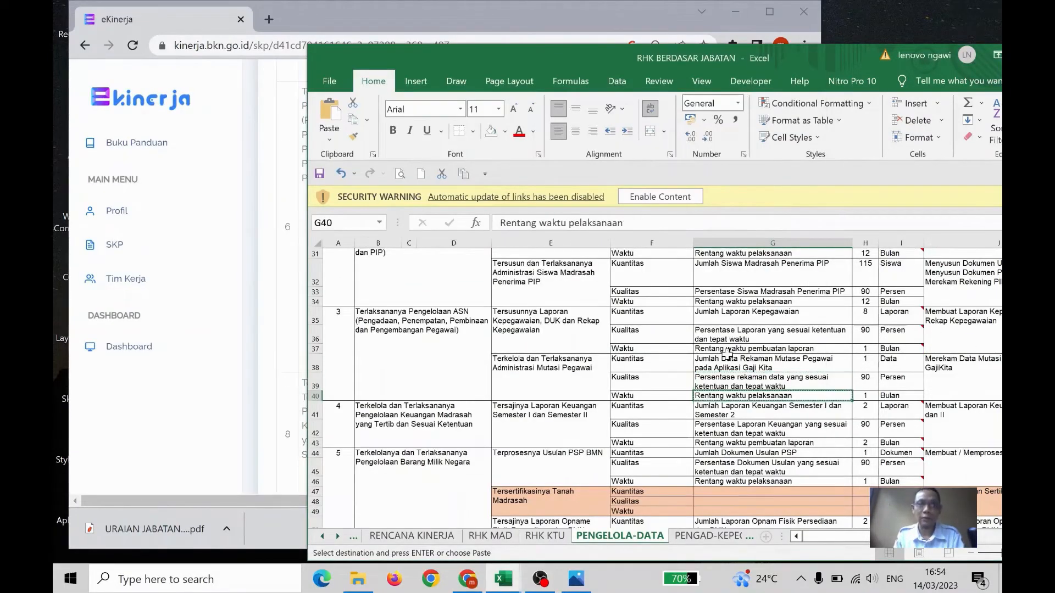
left_click(337, 12)
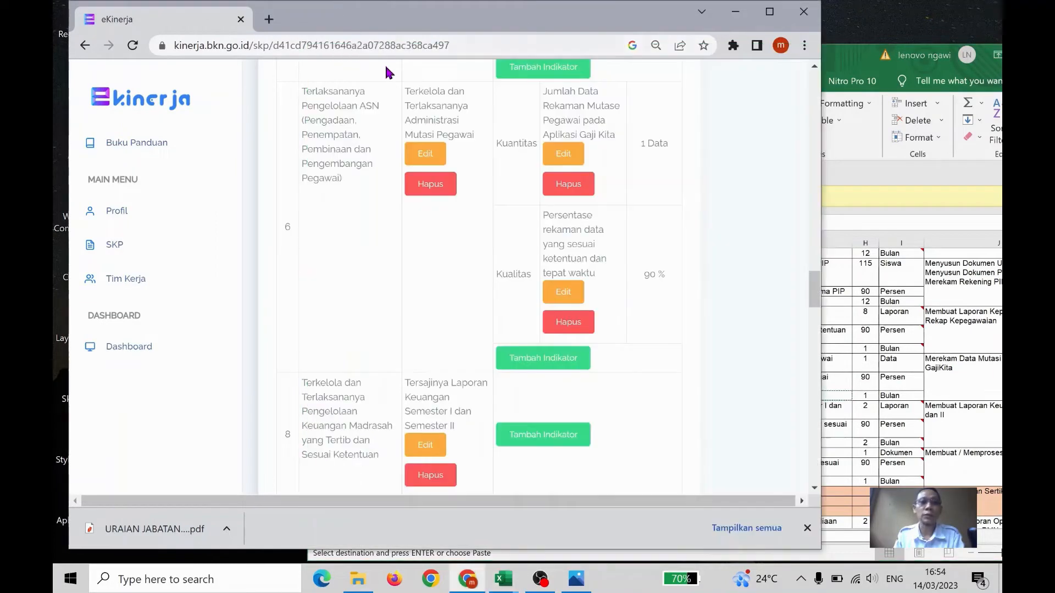
Add a Waktu indicator "Rentang waktu pelaksanaan" with target "1 Bulan" to the sixth RHK
left_click(553, 363)
left_click(394, 163)
left_click(381, 197)
left_click(334, 290)
type("1 Bulan")
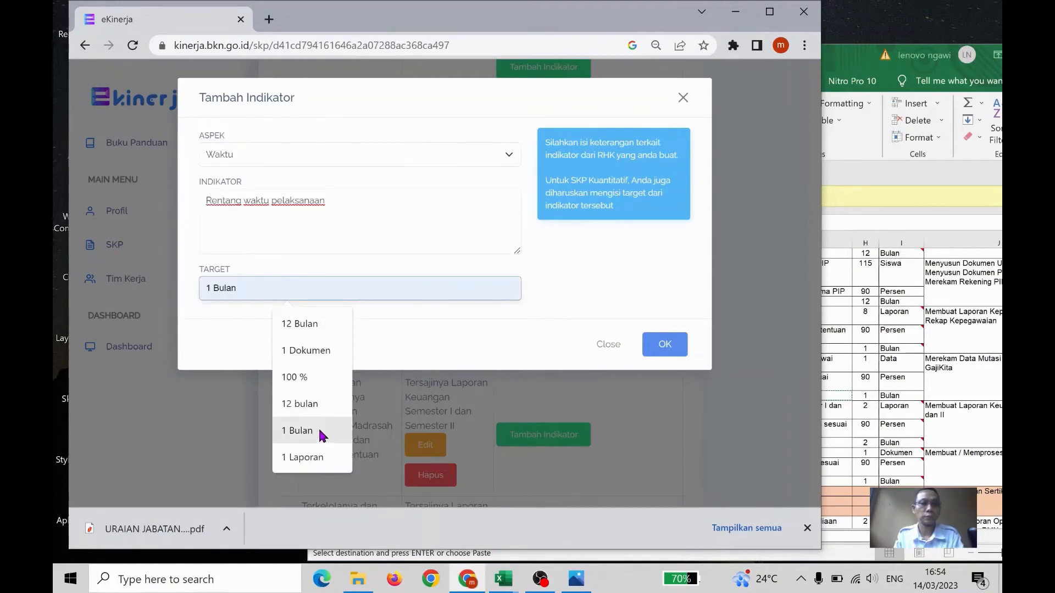
left_click(323, 435)
left_click(670, 345)
In the Excel workbook, copy cell G41's text "Jumlah Laporan Keuangan Semester I dan Semester 2" and return to e-Kinerja
left_click(922, 348)
scroll(819, 340, "down", 2)
scroll(818, 339, "down", 1)
left_click(769, 315)
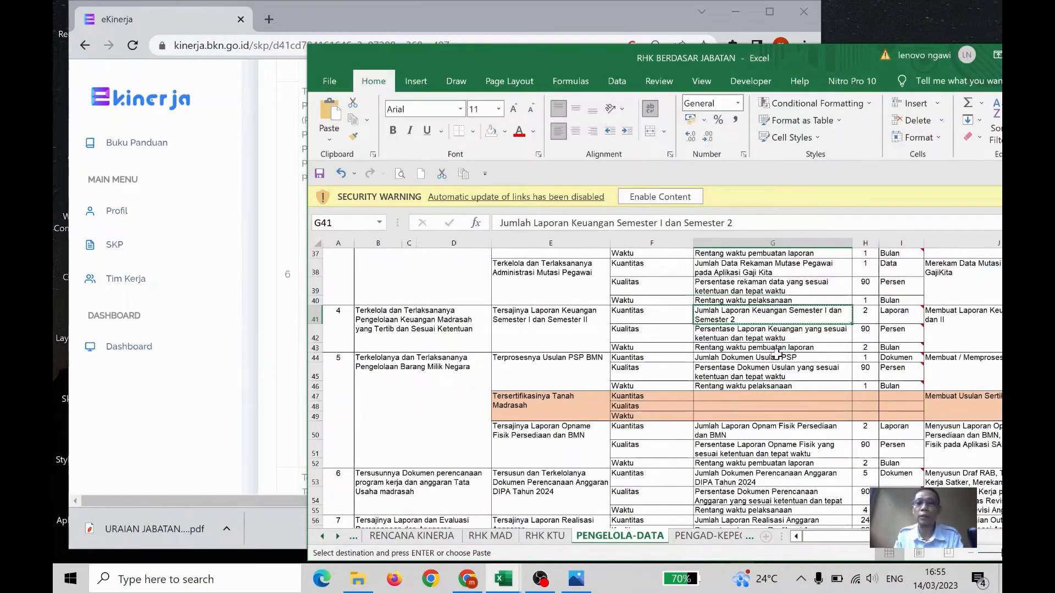
left_click(379, 8)
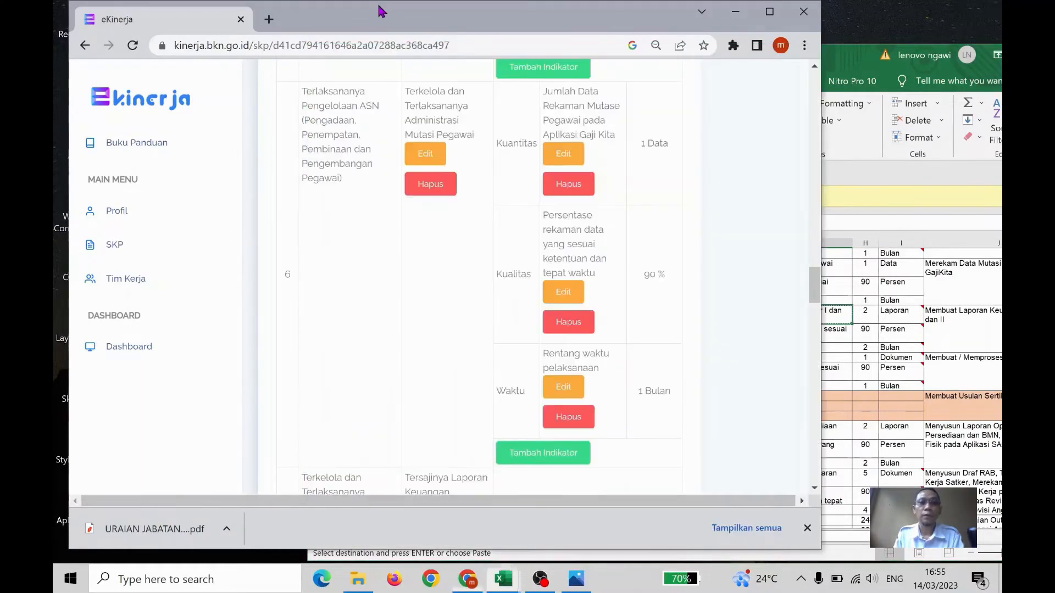
Add a Kuantitas indicator "Jumlah Laporan Keuangan Semester I dan Semester 2" with target "2 Laporan" to the seventh RHK
left_click(556, 309)
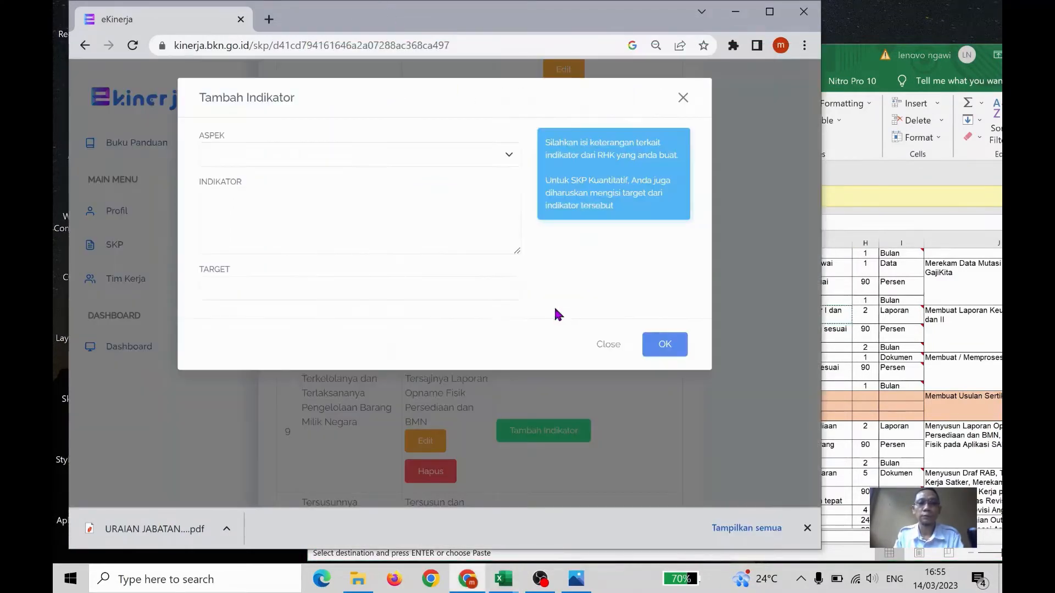
left_click(367, 154)
left_click(348, 187)
left_click(367, 245)
key("ctrl+v")
left_click(297, 281)
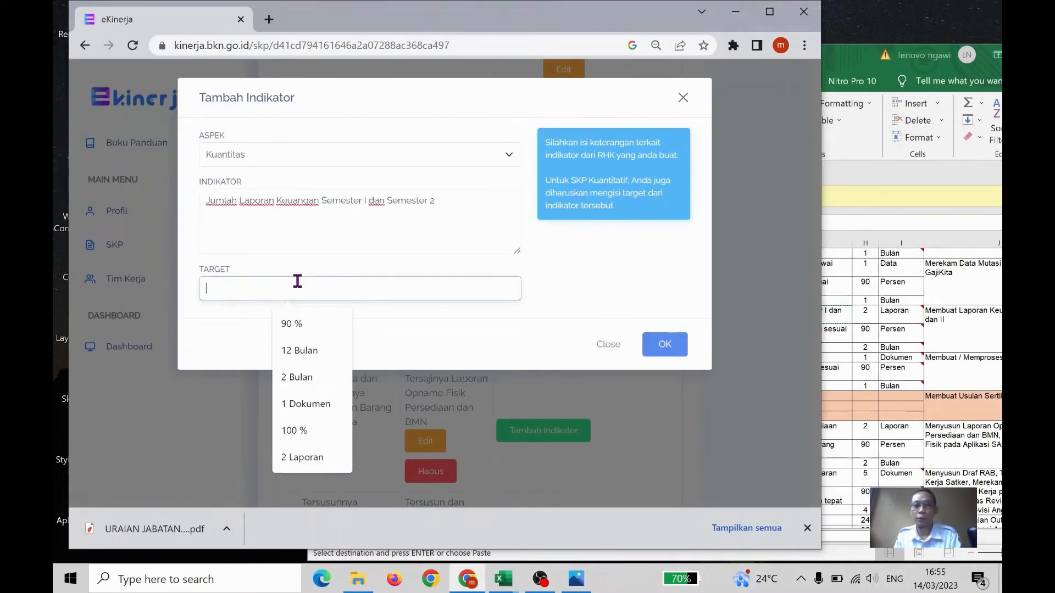
type("2 Bulan")
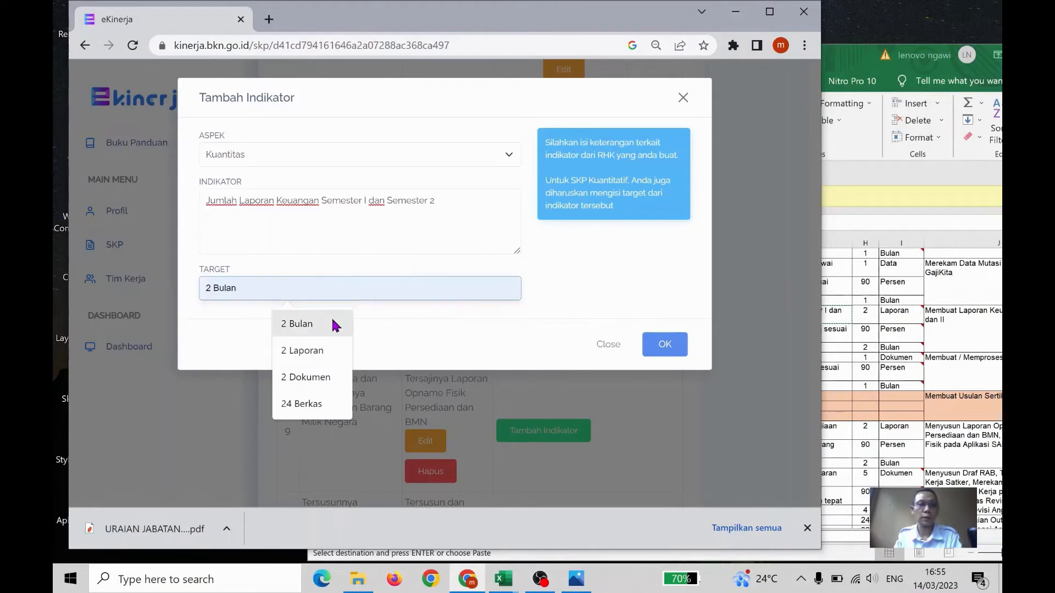
left_click(332, 348)
left_click(664, 345)
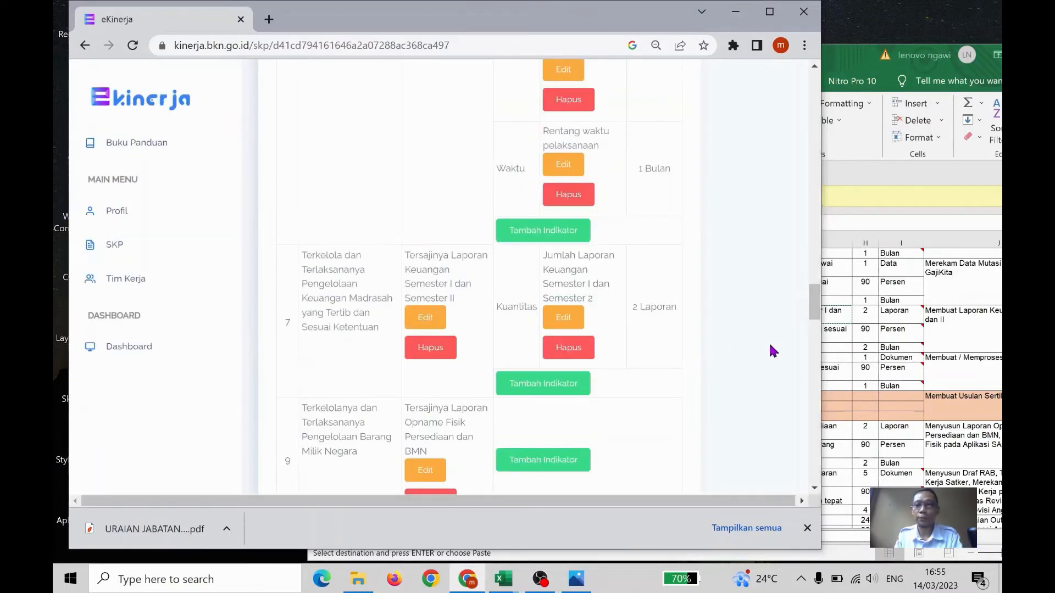
In the Excel workbook, copy cell G42's text "Persentase Laporan Keuangan yang sesuai ketentuan dan tepat waktu" and return to e-Kinerja
scroll(881, 352, "down", 2)
left_click(889, 353)
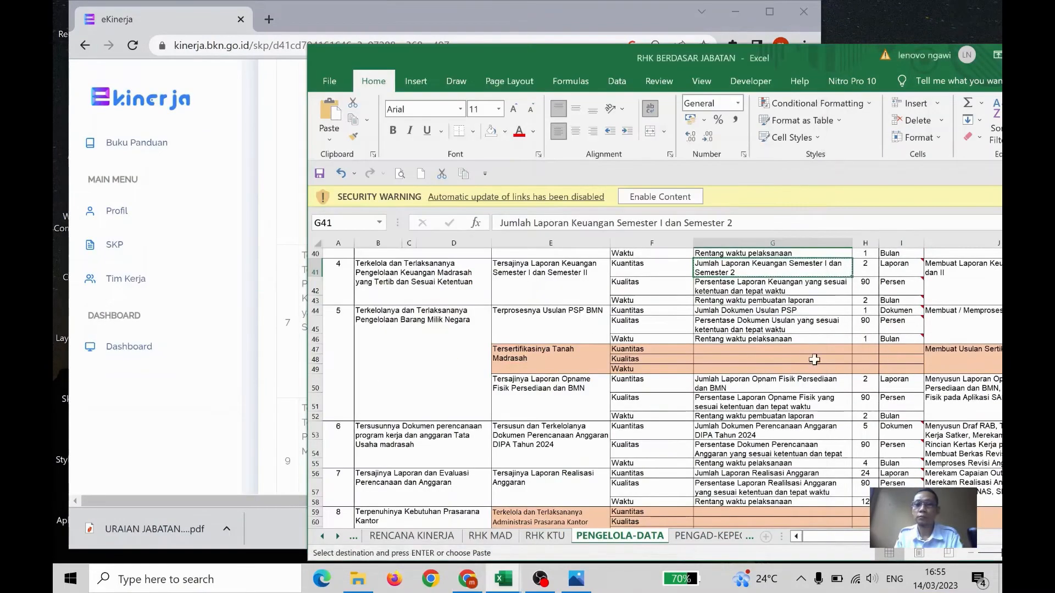
left_click(811, 290)
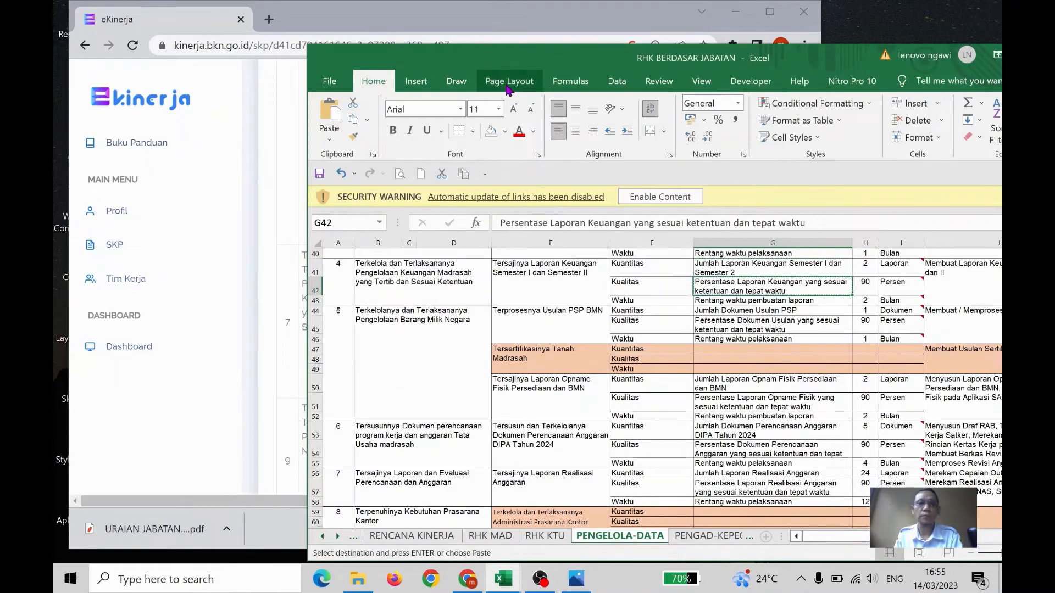
left_click(501, 14)
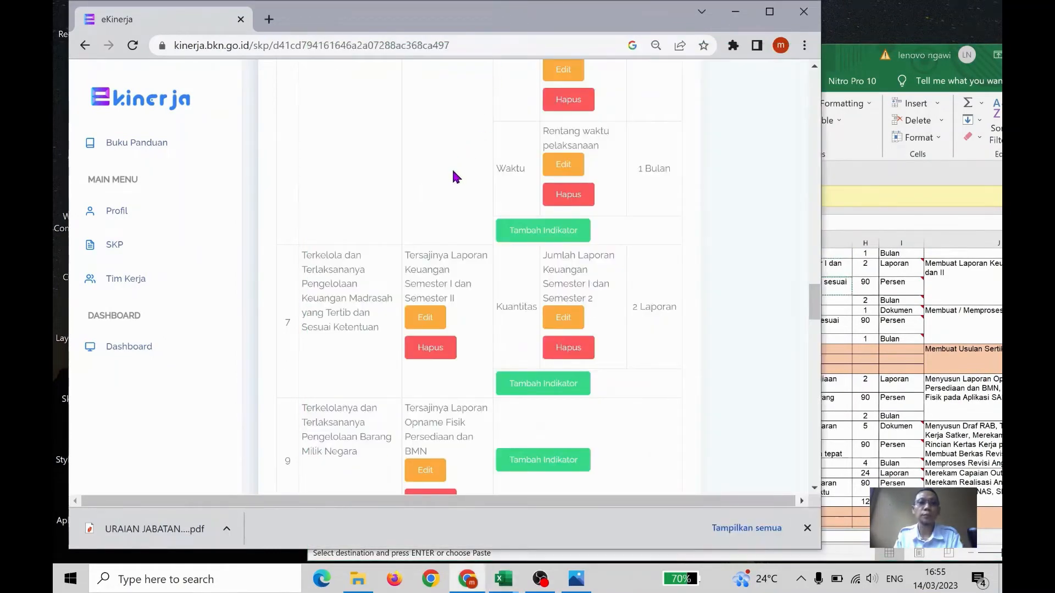
Add a Kualitas indicator "Persentase Laporan Keuangan yang sesuai ketentuan dan tepat waktu" with target "90 %" to the seventh RHK
left_click(544, 383)
left_click(377, 158)
left_click(358, 182)
left_click(356, 200)
key("ctrl+v")
left_click(336, 292)
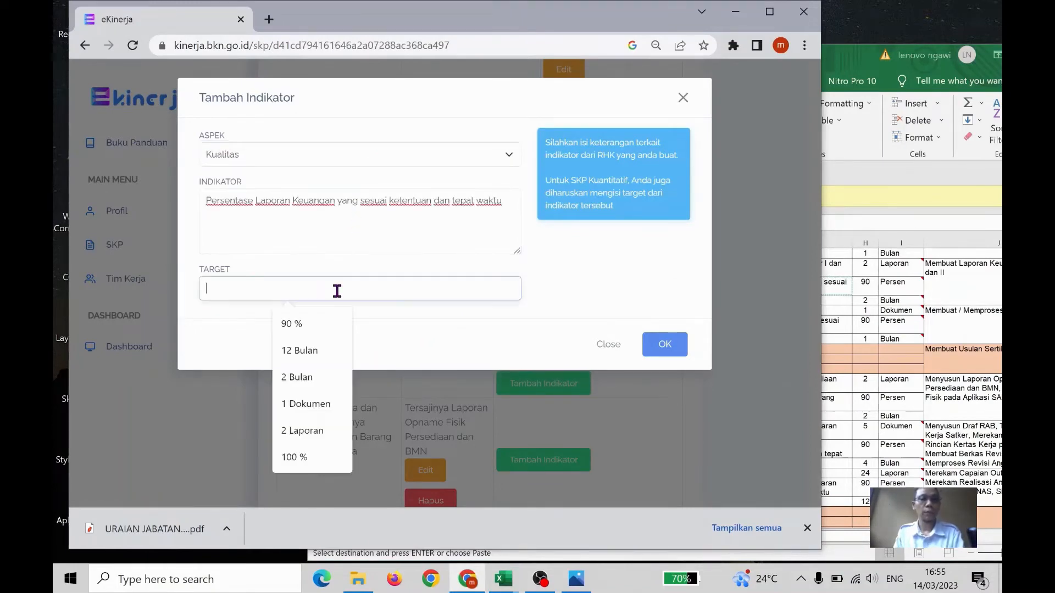
left_click(327, 314)
left_click(662, 350)
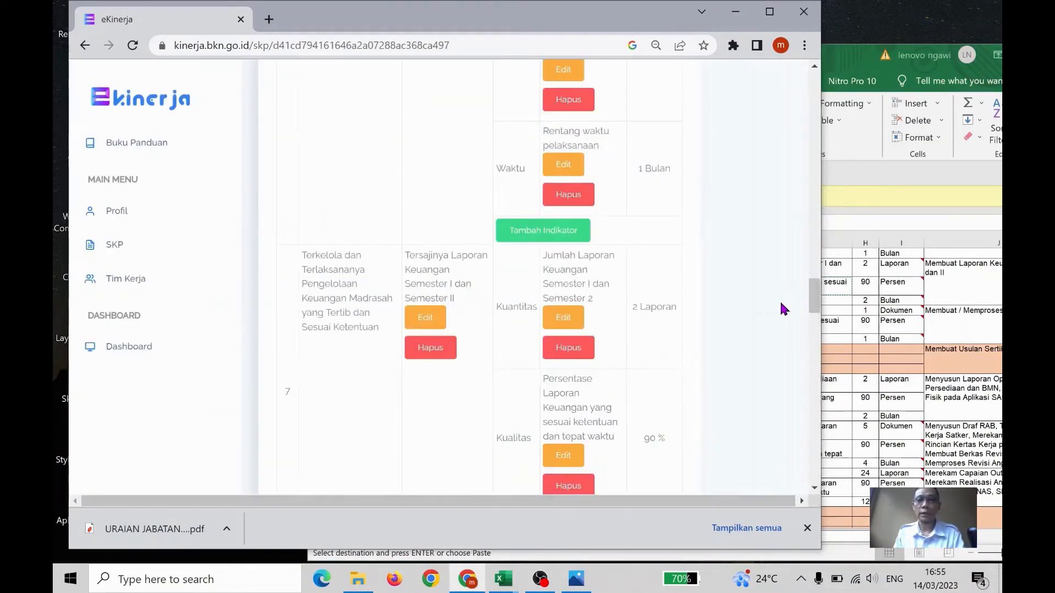
In the Excel workbook, copy cell G43's text "Rentang waktu pembuatan laporan" for the financial report RHK and return to e-Kinerja
left_click(831, 322)
scroll(831, 322, "down", 1)
scroll(831, 322, "up", 1)
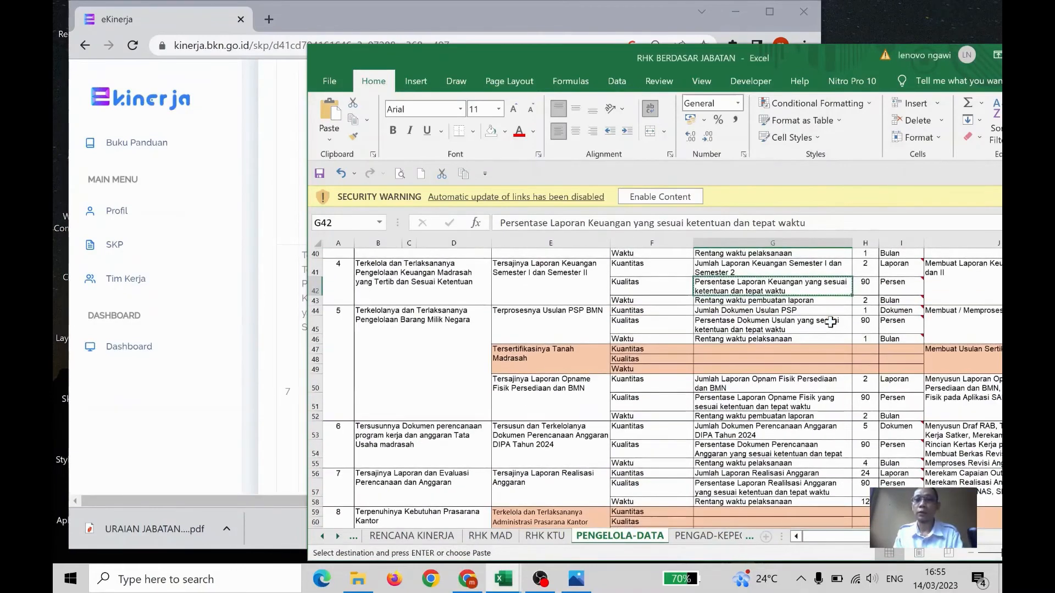
left_click(824, 301)
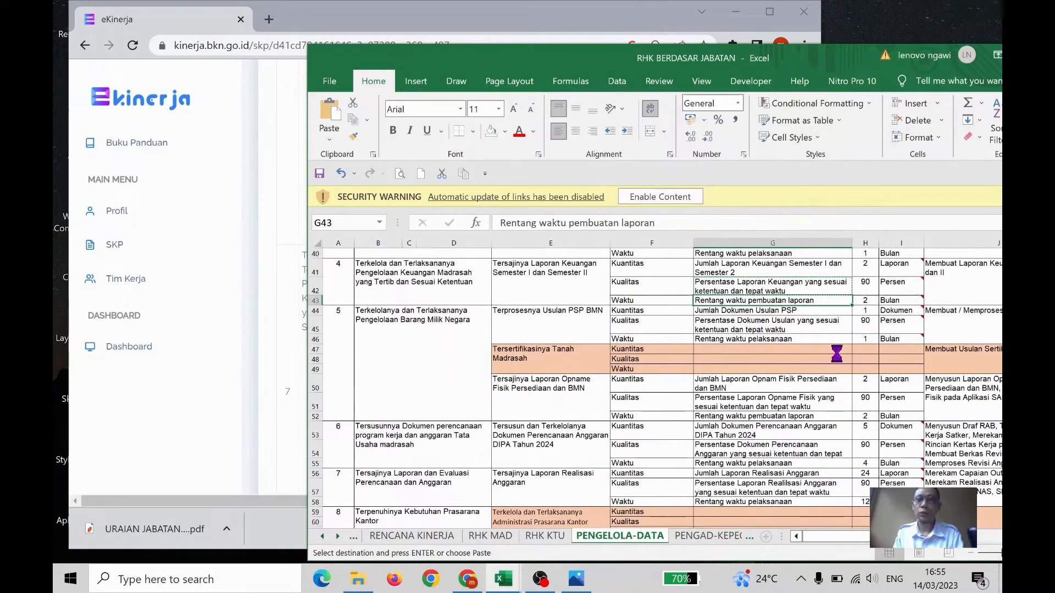
left_click(482, 14)
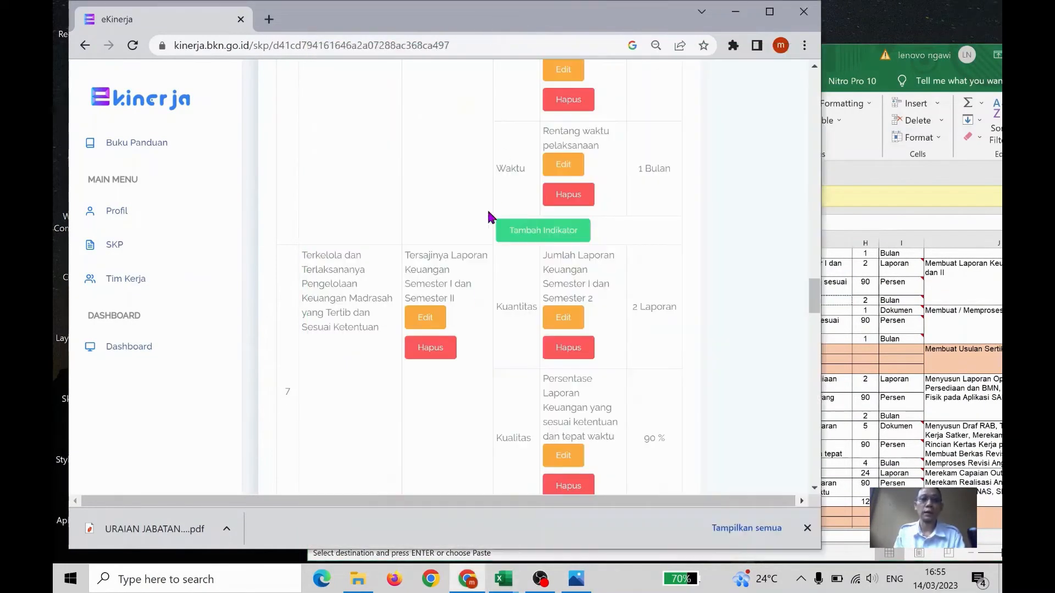
Add a Waktu indicator "Rentang waktu pembuatan laporan" with target "2 Bulan" to the seventh RHK
scroll(589, 252, "down", 3)
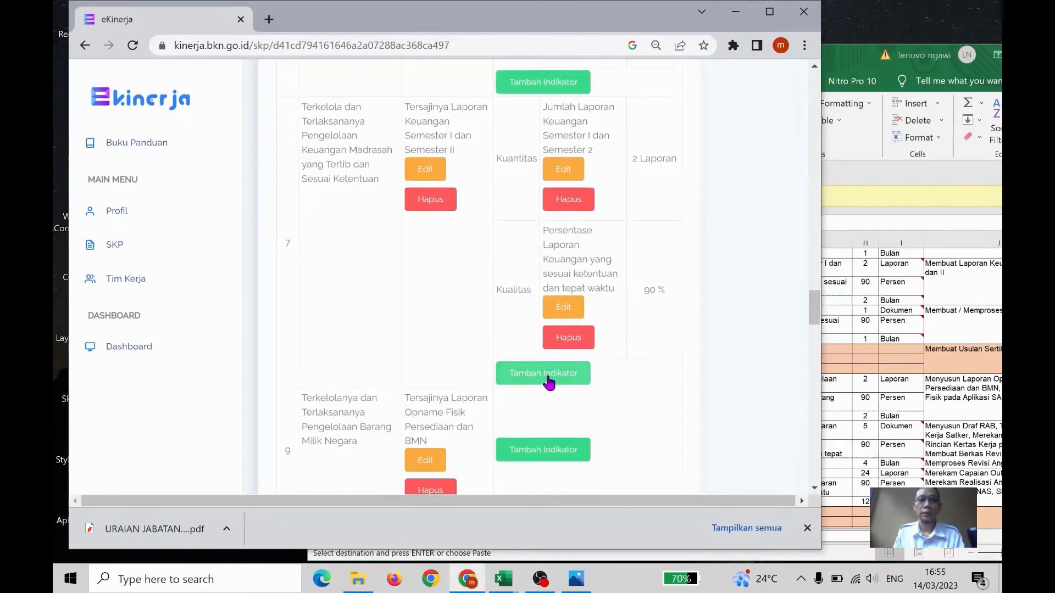
left_click(548, 376)
left_click(387, 155)
left_click(356, 199)
left_click(358, 202)
key("ctrl+v")
left_click(339, 285)
type("2")
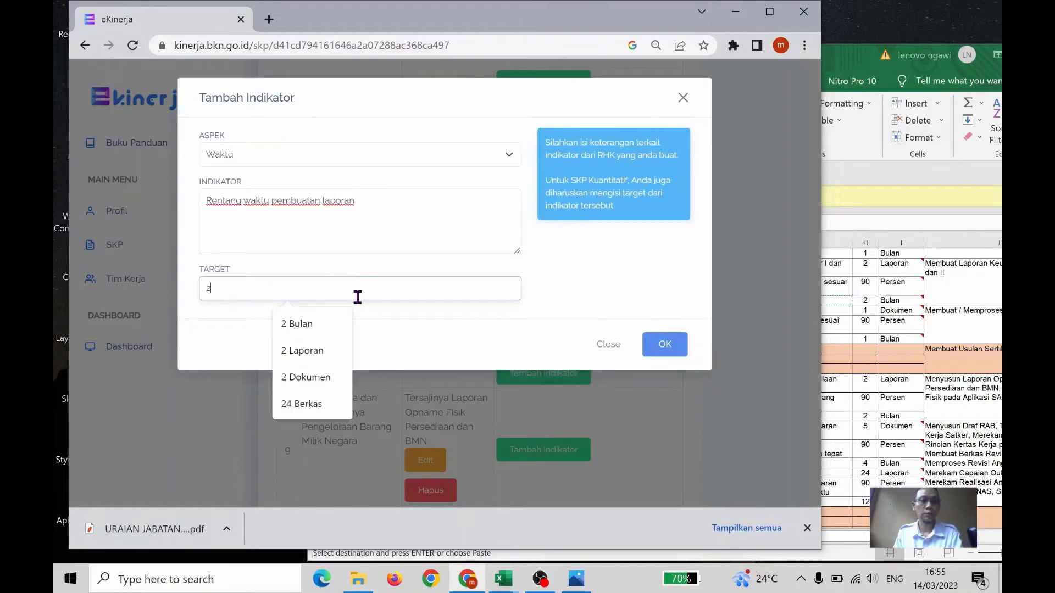
left_click(347, 326)
left_click(672, 343)
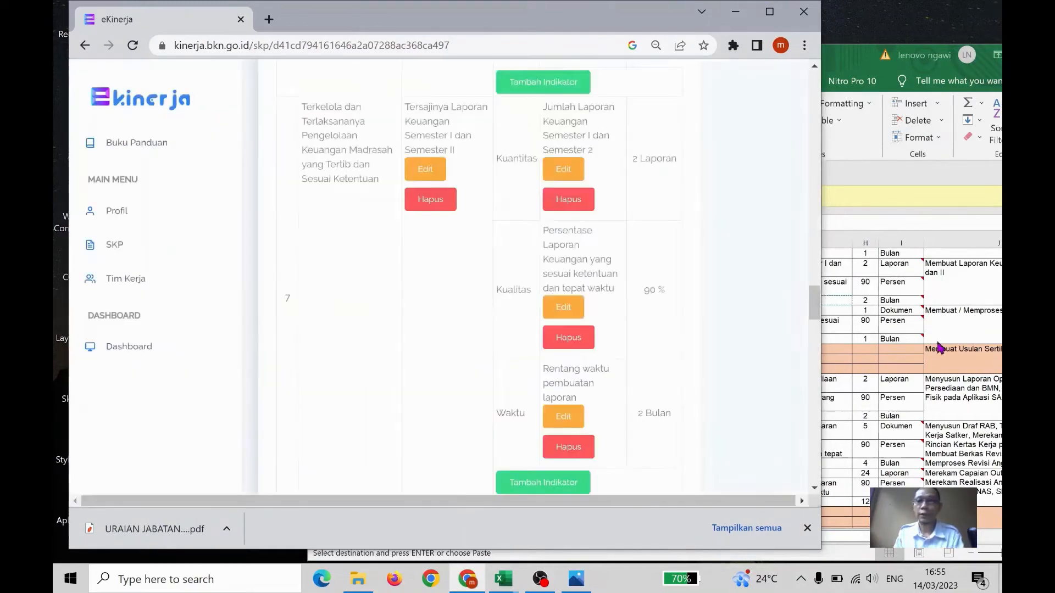
left_click(953, 347)
scroll(878, 339, "down", 1)
scroll(846, 330, "up", 1)
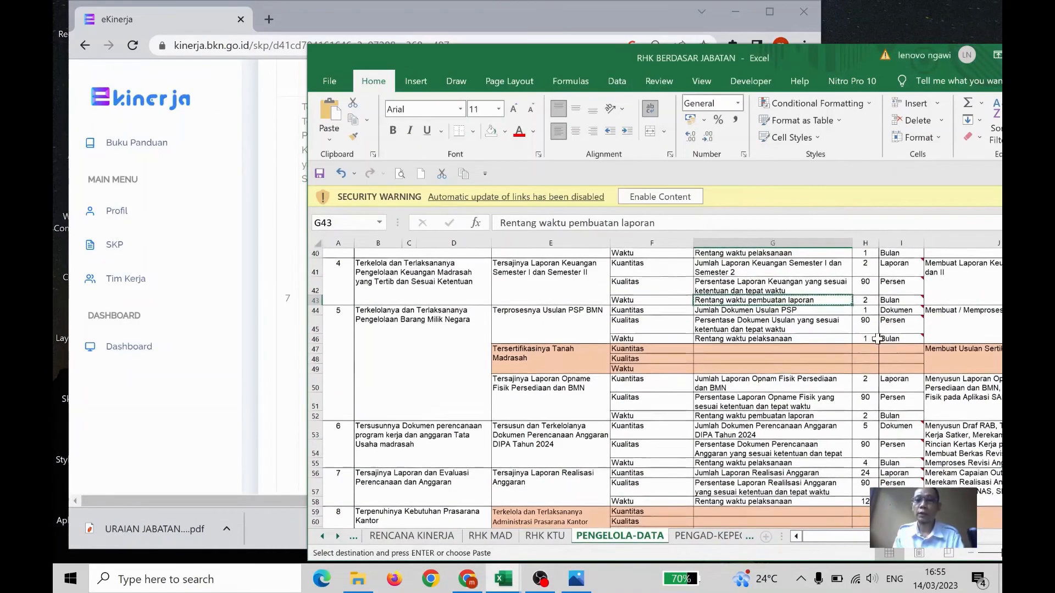
left_click(818, 311)
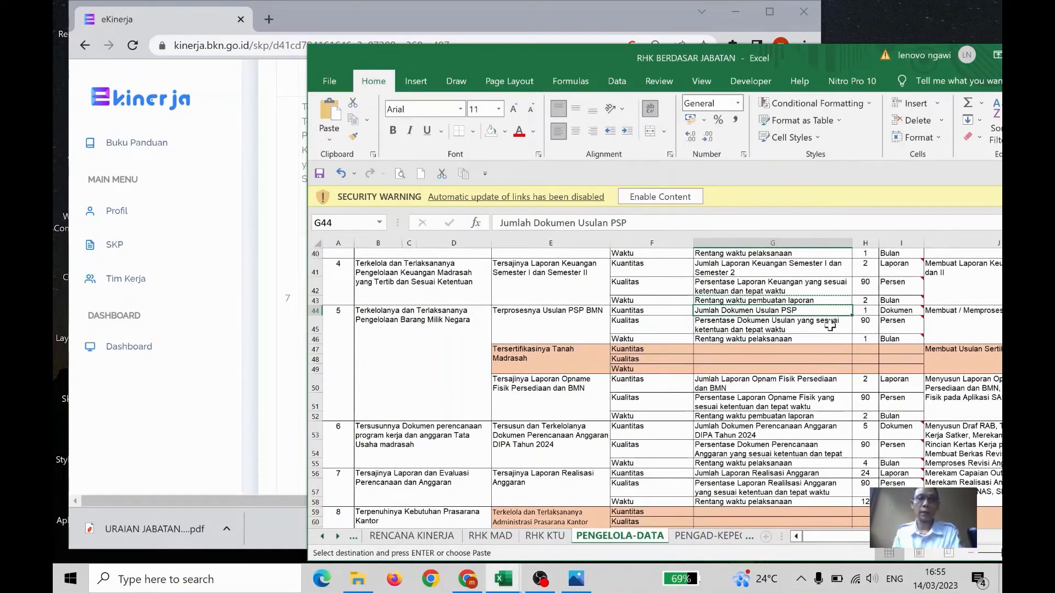
left_click(542, 20)
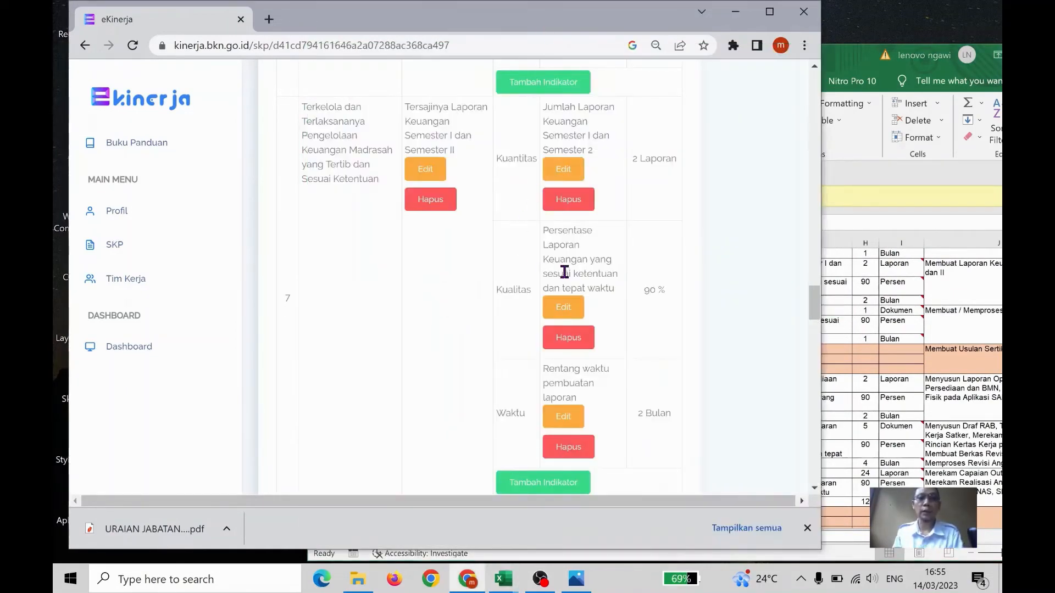
In the Excel workbook, copy cell G50's text "Jumlah Laporan Opnam Fisik Persediaan dan BMN" and return to e-Kinerja
scroll(564, 272, "down", 10)
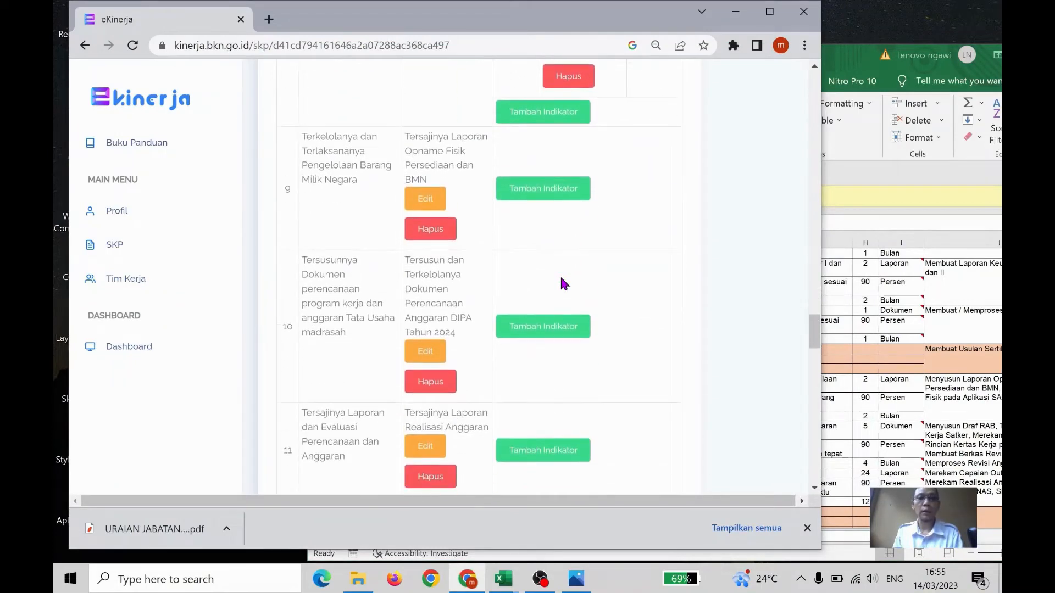
left_click(867, 288)
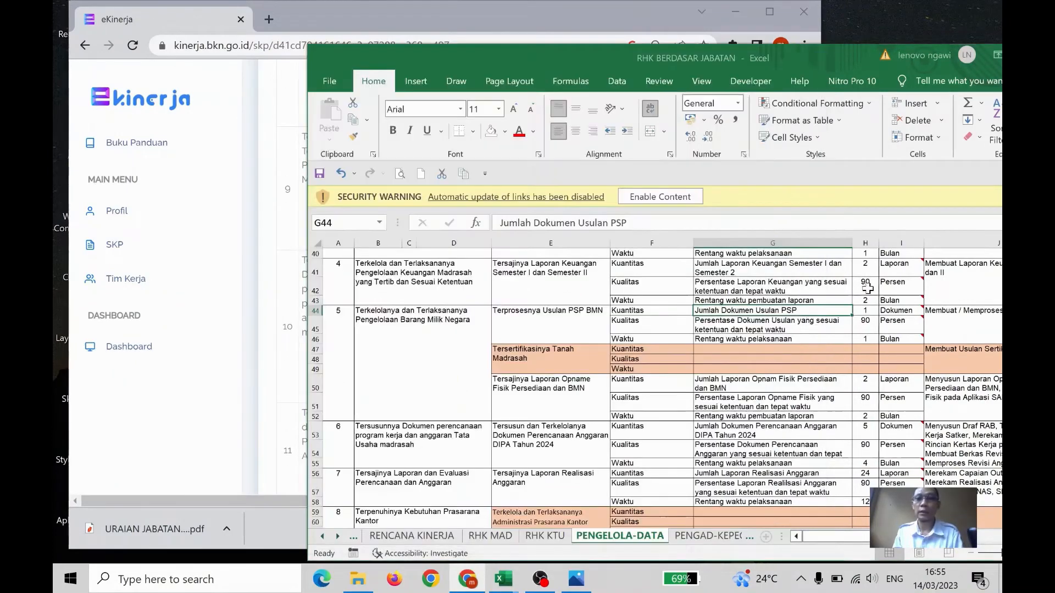
scroll(811, 324, "down", 1)
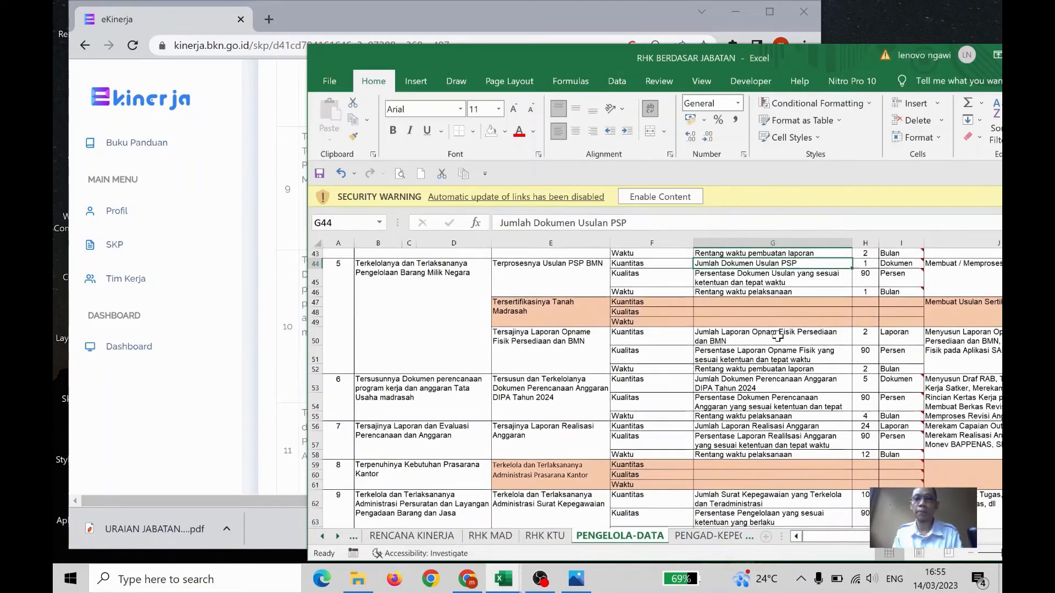
left_click(778, 336)
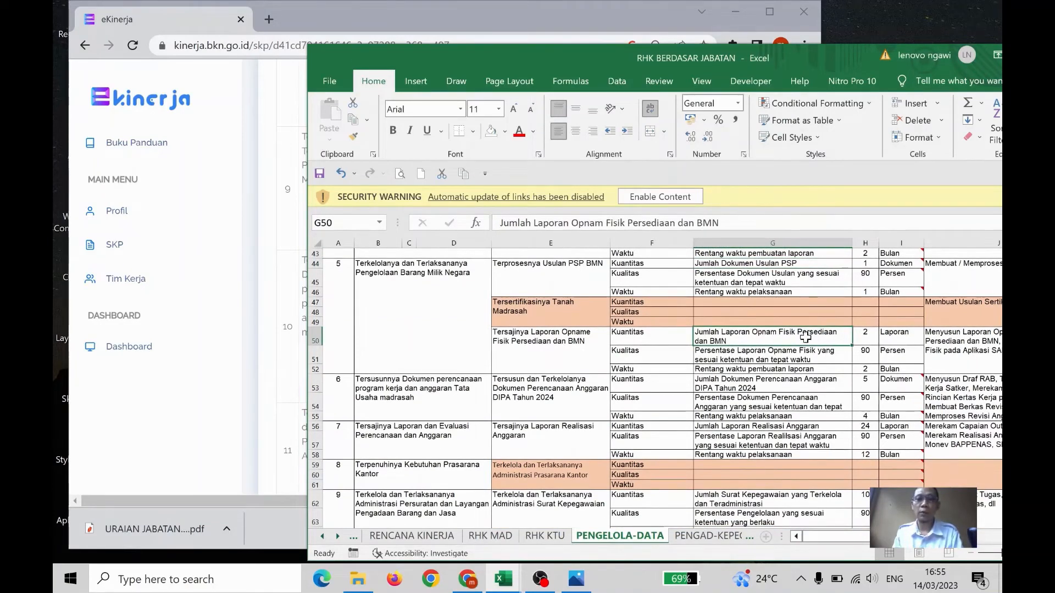
key("ctrl+c")
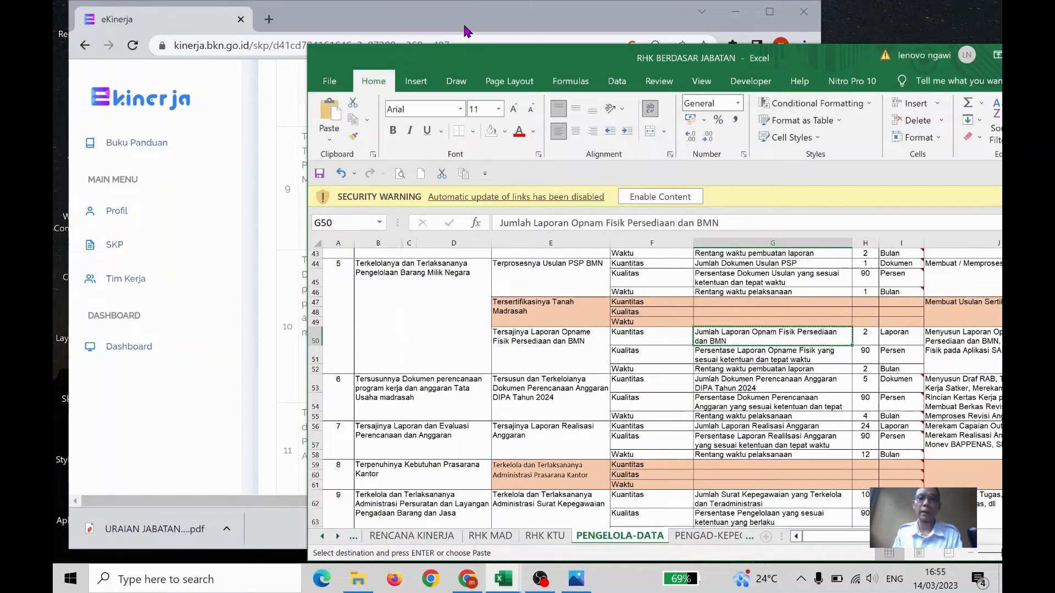
left_click(451, 21)
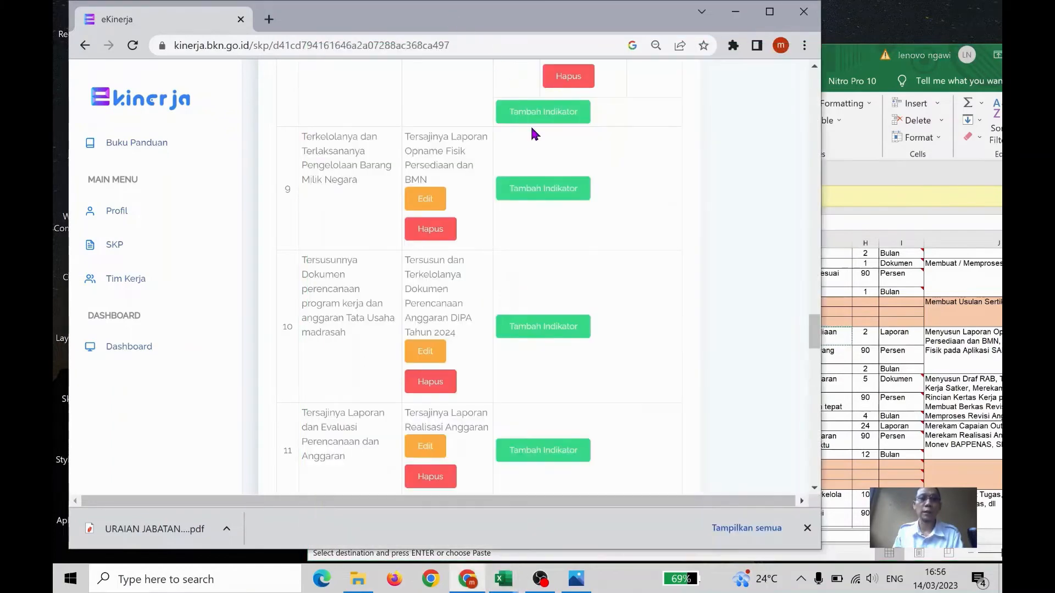
Add a Kuantitas indicator "Jumlah Laporan Opnam Fisik Persediaan dan BMN" with target "2 Laporan" to the RHK "Tersajinya Laporan Opname Fisik Persediaan dan BMN"
left_click(558, 191)
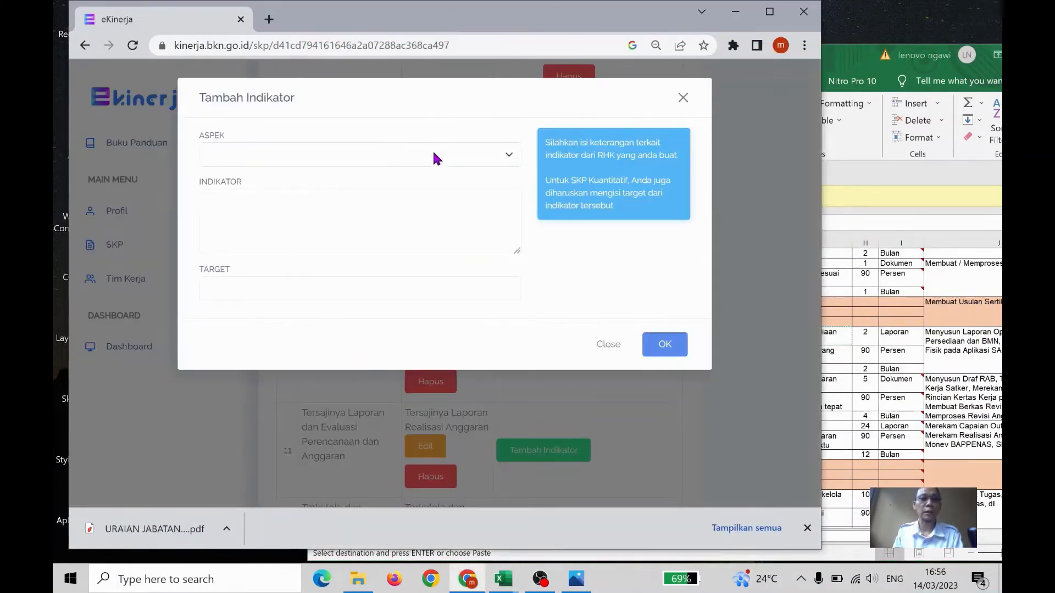
left_click(435, 159)
left_click(381, 172)
left_click(379, 219)
key("ctrl+v")
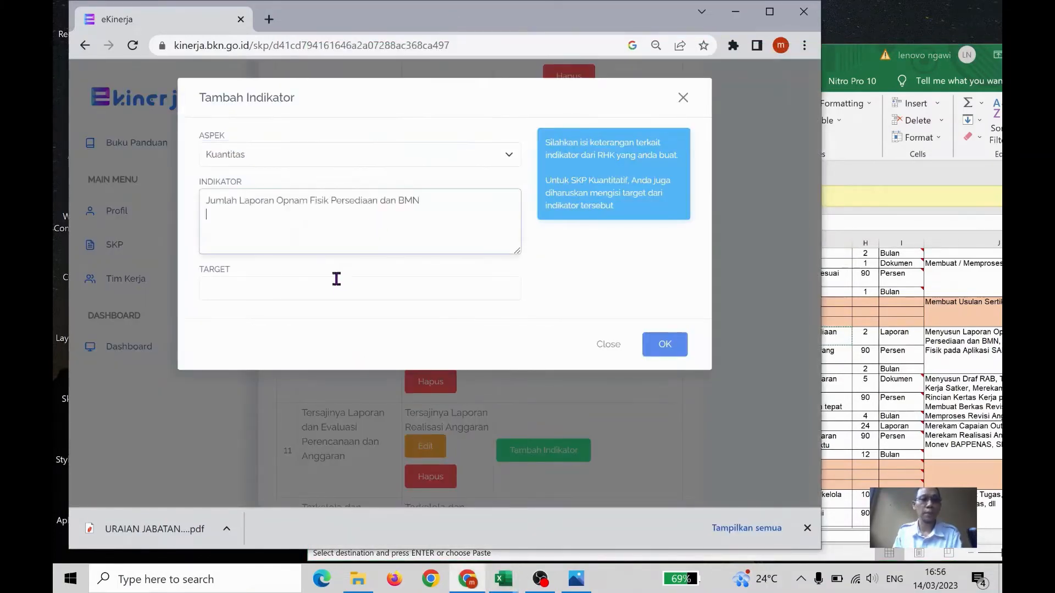
left_click(340, 295)
type("2 Bulan")
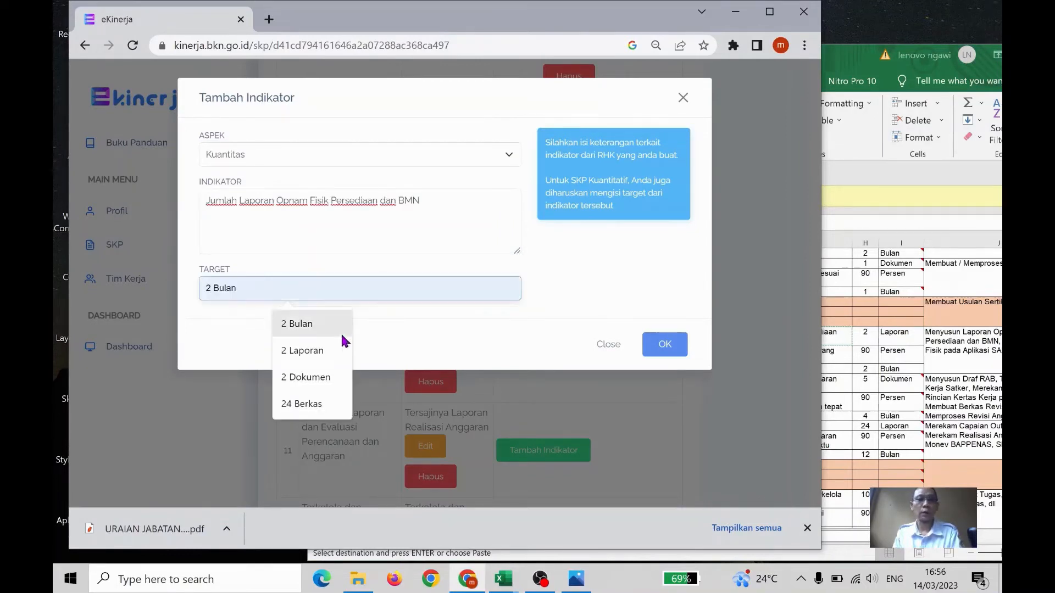
left_click(343, 347)
left_click(666, 345)
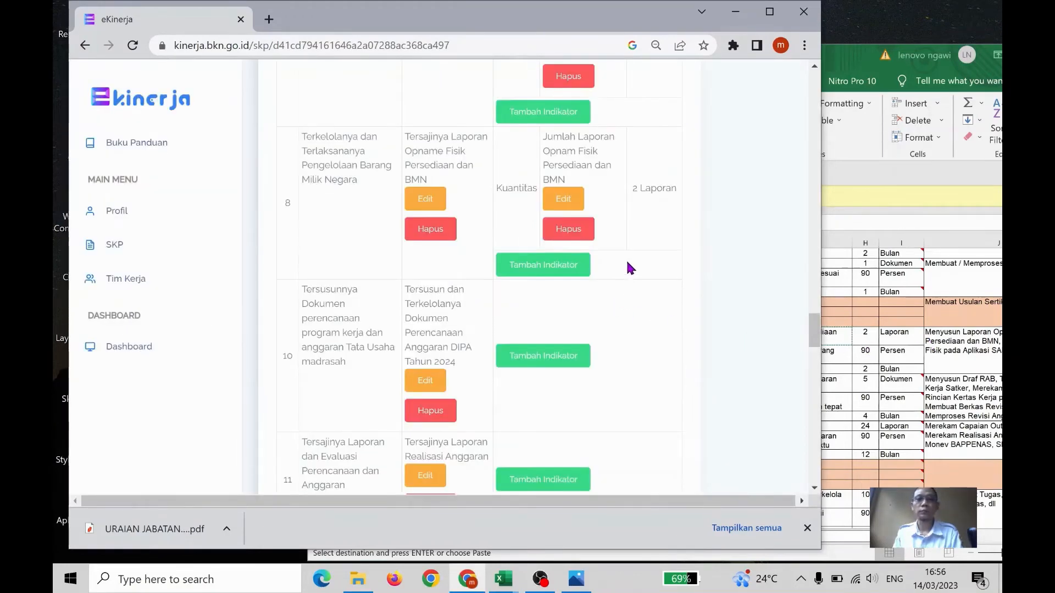
In the Excel workbook, copy cell G51's text "Persentase Laporan Opname Fisik yang sesuai ketentuan dan tepat waktu" and return to e-Kinerja
left_click(890, 324)
left_click(777, 356)
key("ctrl+c")
left_click(400, 23)
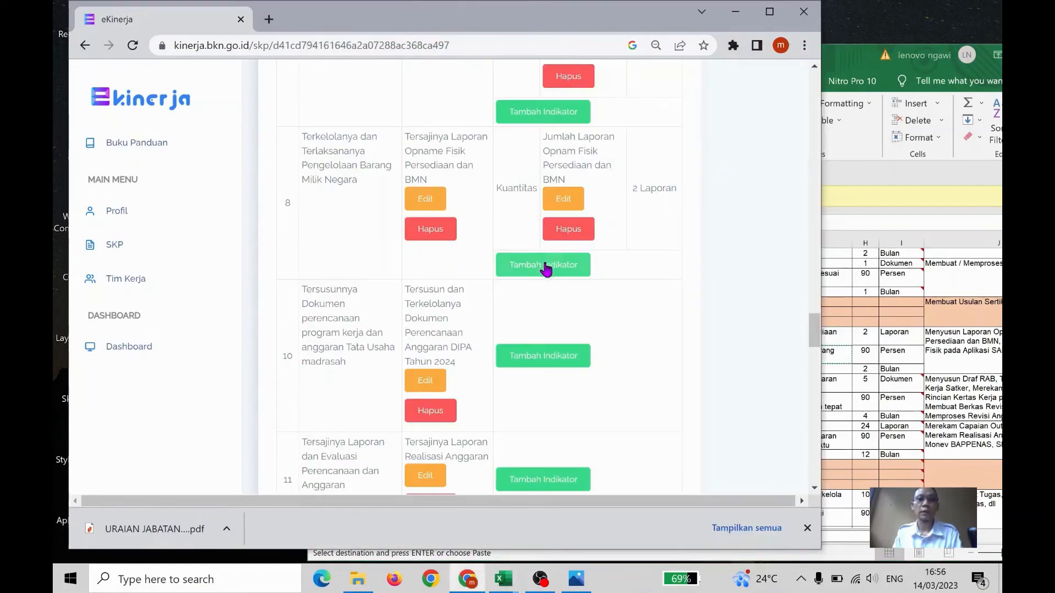
Add a Kualitas indicator "Persentase Laporan Opname Fisik yang sesuai ketentuan dan tepat waktu" with target "90 %" to the eighth RHK
left_click(547, 266)
left_click(423, 152)
left_click(395, 183)
left_click(379, 226)
key("ctrl+v")
left_click(346, 291)
left_click(324, 325)
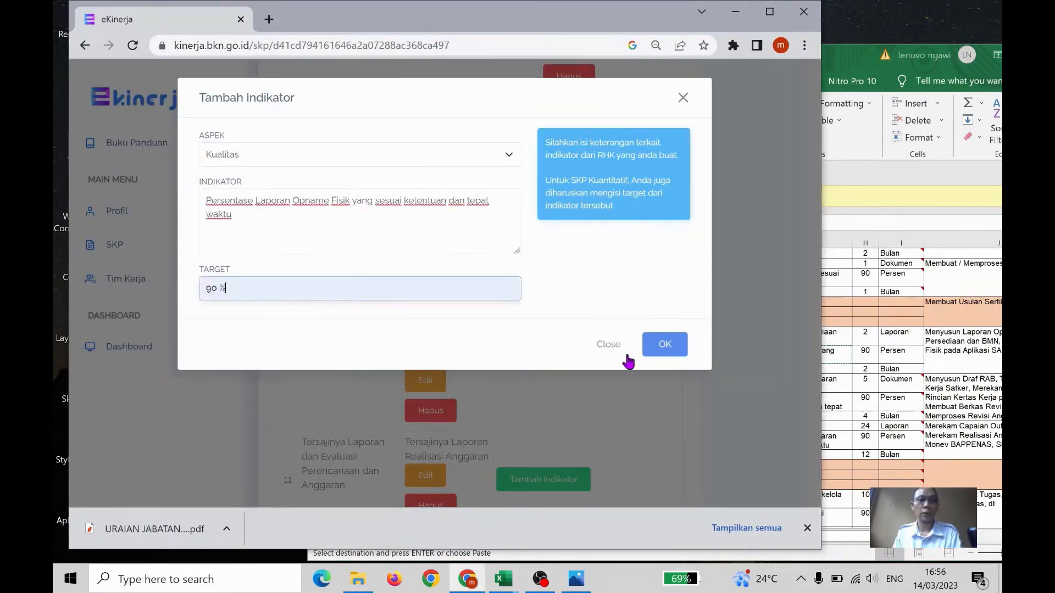
left_click(665, 344)
In the Excel workbook, copy cell G52's text "Rentang waktu pembuatan laporan" for the Opname Fisik RHK and return to e-Kinerja
left_click(930, 322)
left_click(813, 370)
key("Escape")
key("ctrl+c")
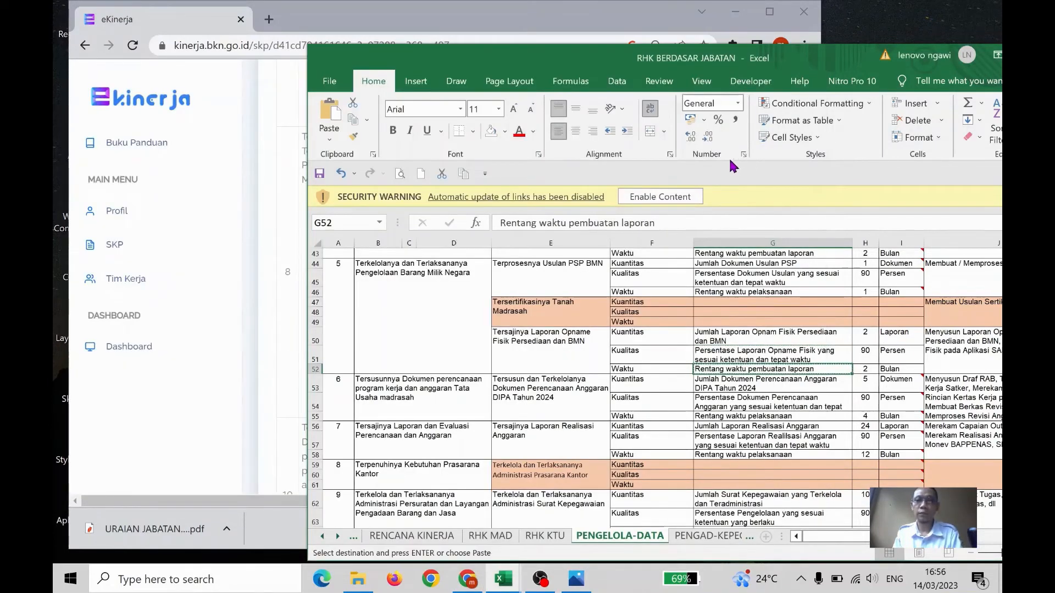
left_click(548, 35)
Add a Waktu indicator "Rentang waktu pembuatan laporan" with target "2 Bulan" to the eighth RHK
left_click(572, 402)
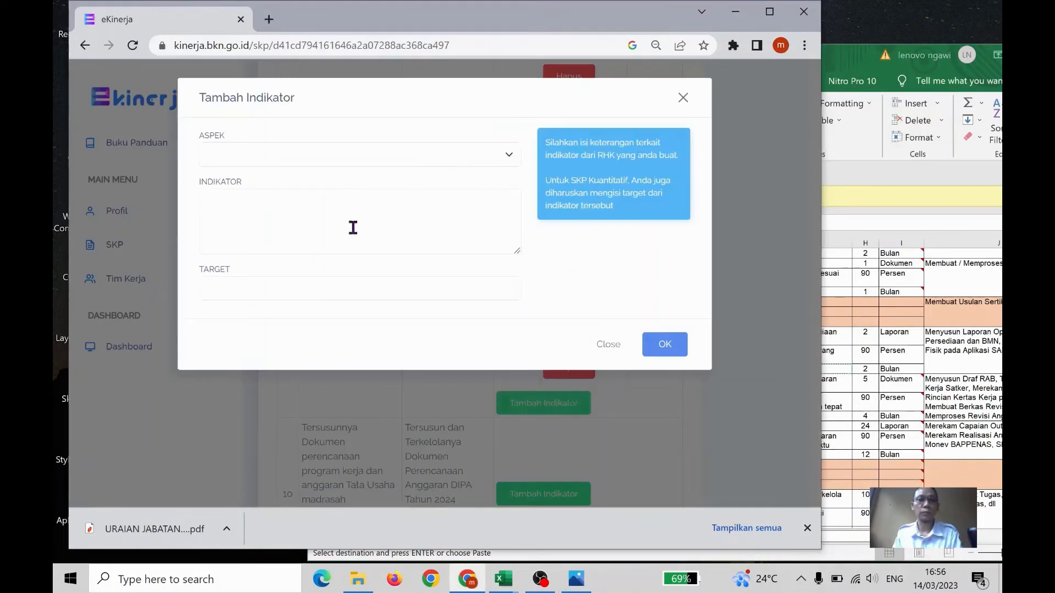
left_click(372, 151)
left_click(349, 194)
left_click(352, 218)
key("ctrl+v")
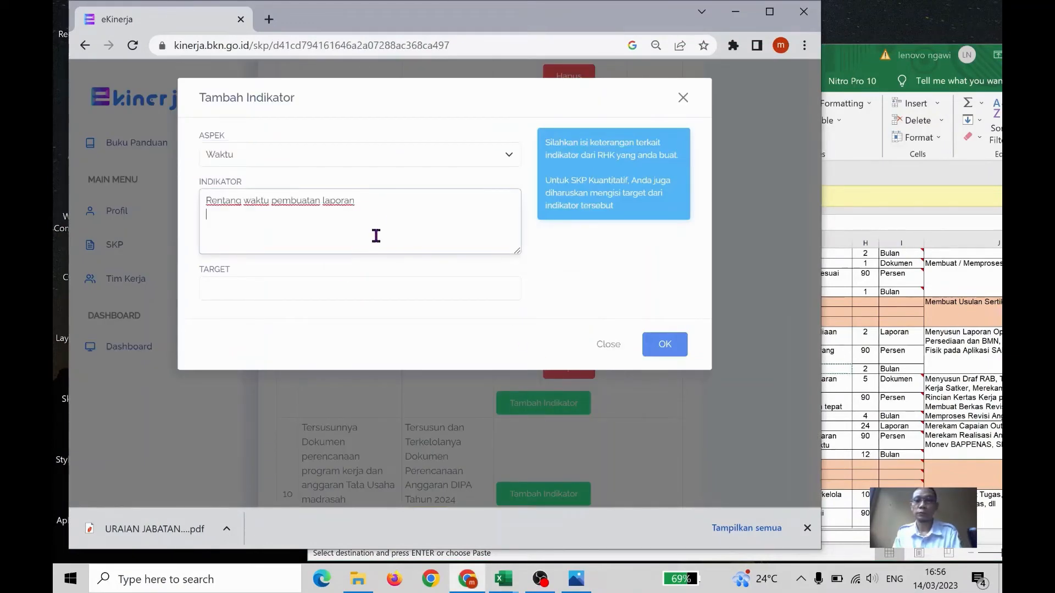
left_click(328, 290)
left_click(309, 350)
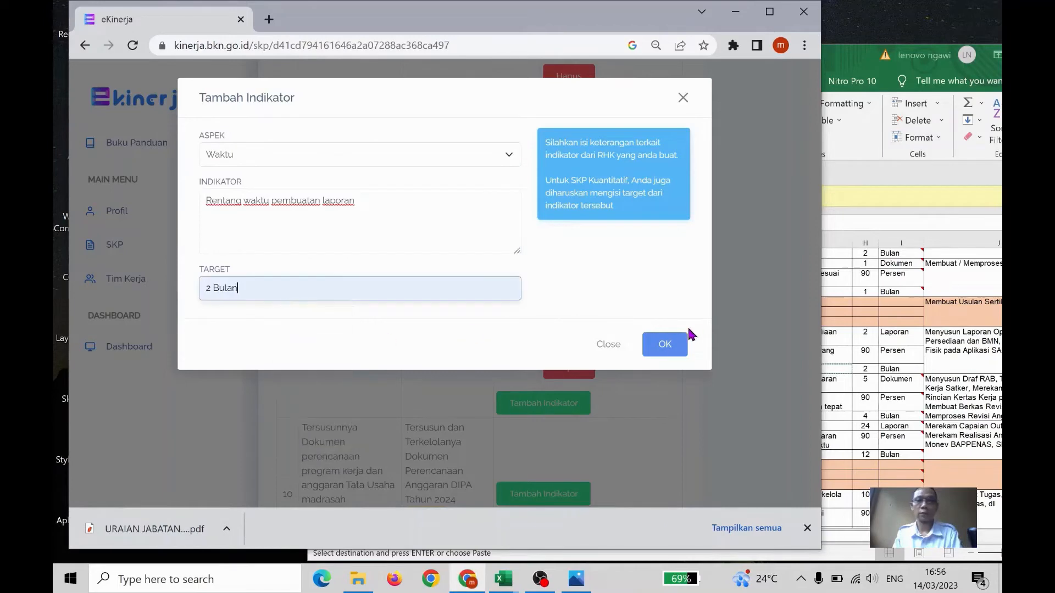
left_click(665, 345)
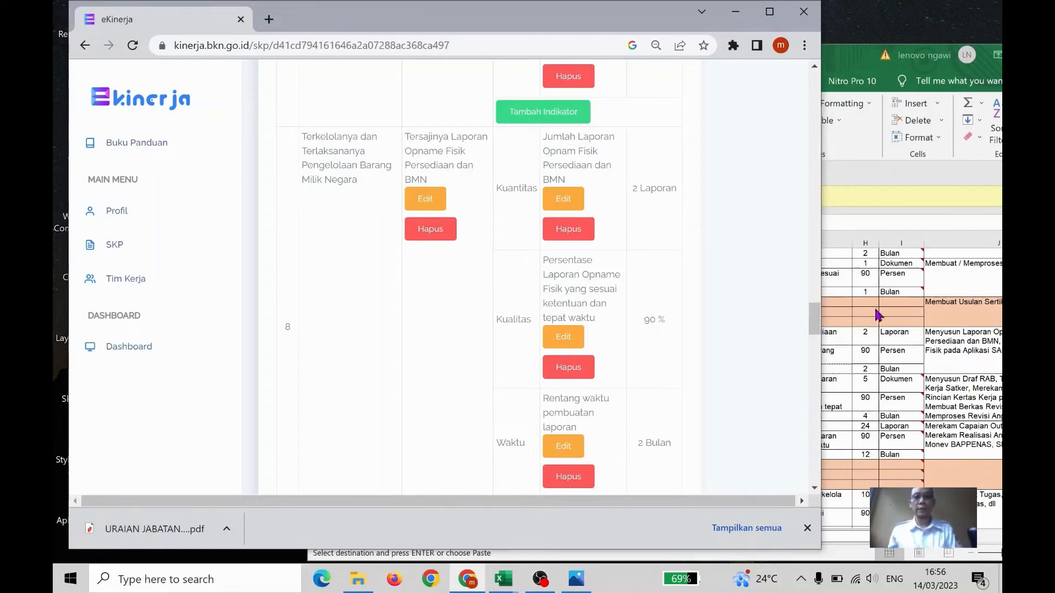
In the Excel workbook, copy cell G53's text "Jumlah Dokumen Perencanaan Anggaran DIPA Tahun 2024" and return to e-Kinerja
key("alt+Tab")
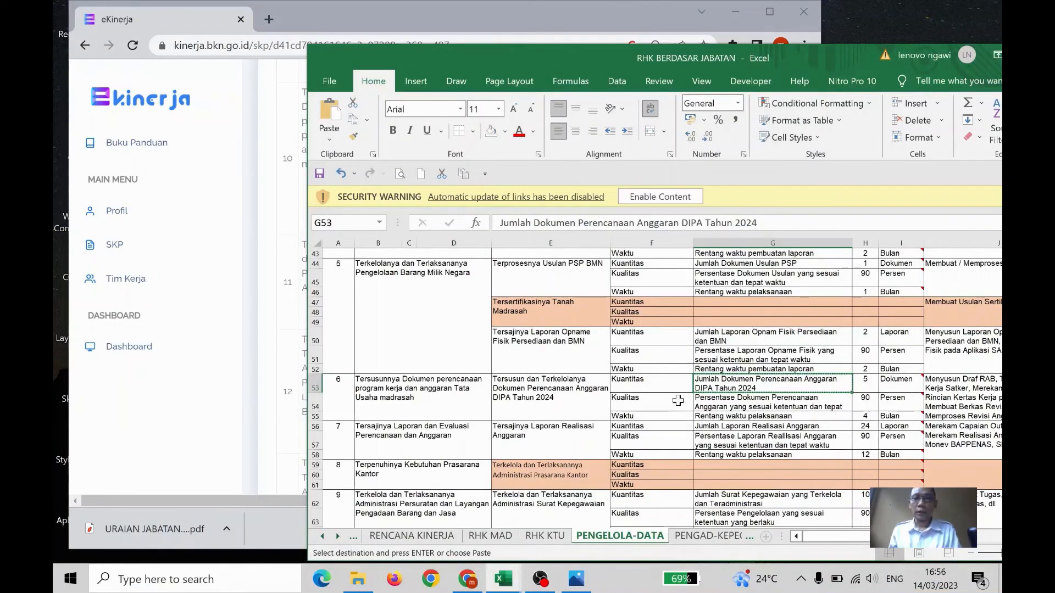
scroll(682, 399, "down", 1)
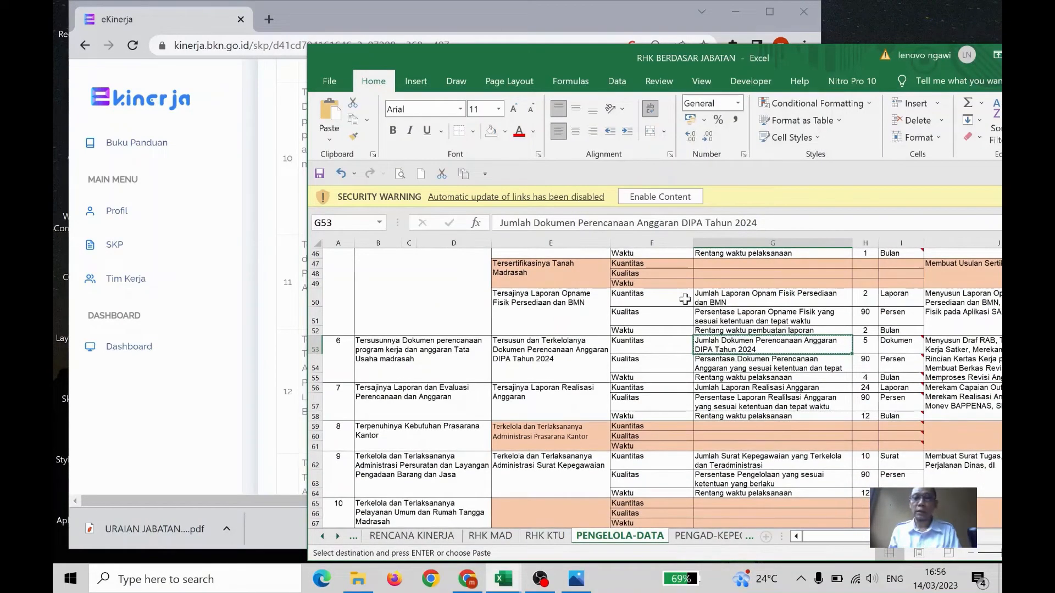
left_click(426, 25)
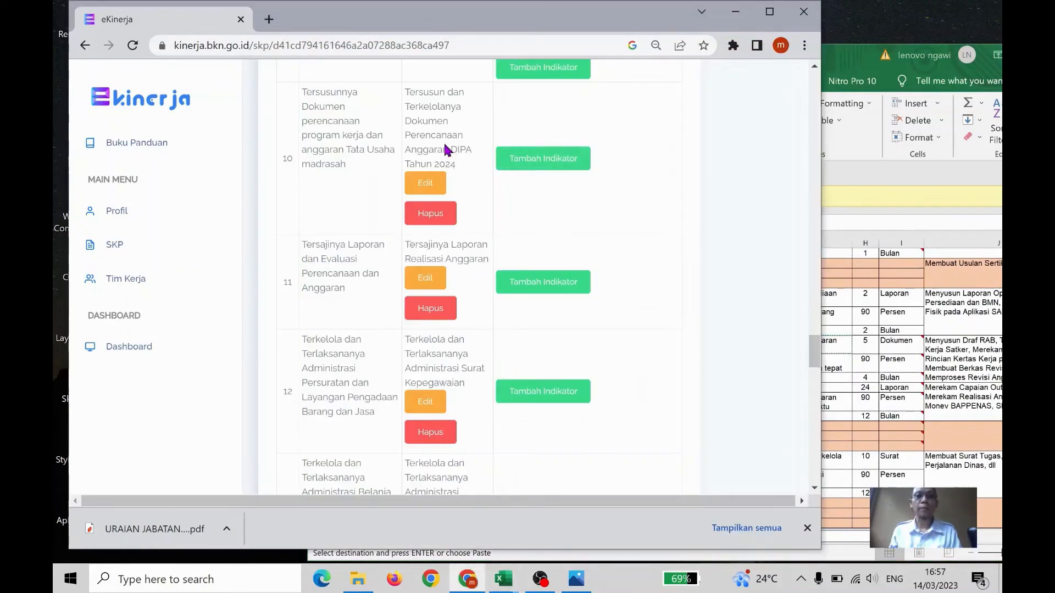
Add a Kuantitas indicator "Jumlah Dokumen Perencanaan Anggaran DIPA Tahun 2024" with target "5 Dokumen" to the DIPA Tahun 2024 planning RHK
left_click(537, 162)
left_click(370, 159)
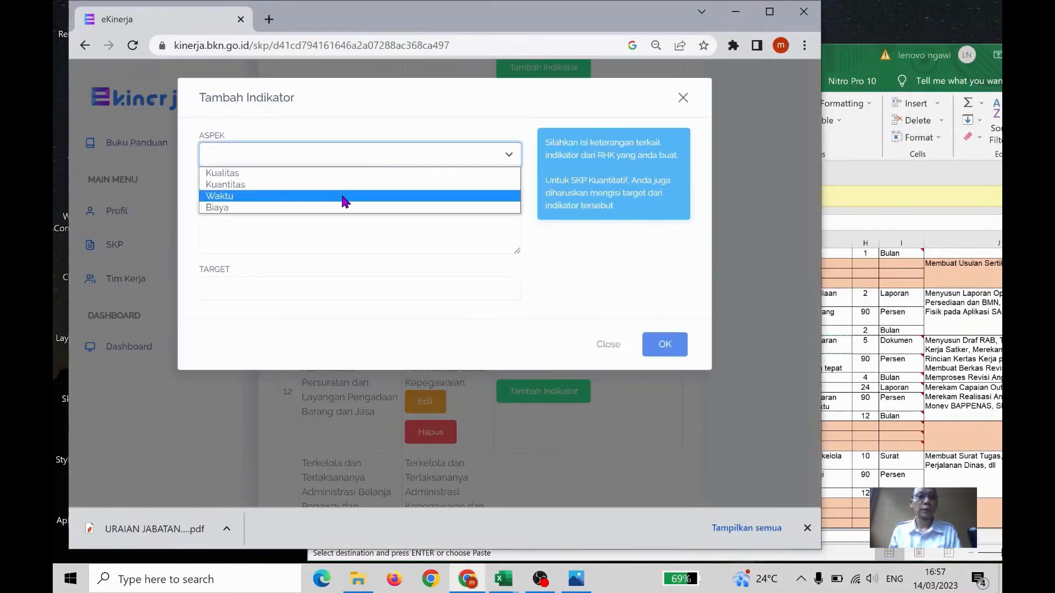
left_click(357, 175)
left_click(358, 208)
key("ctrl+v")
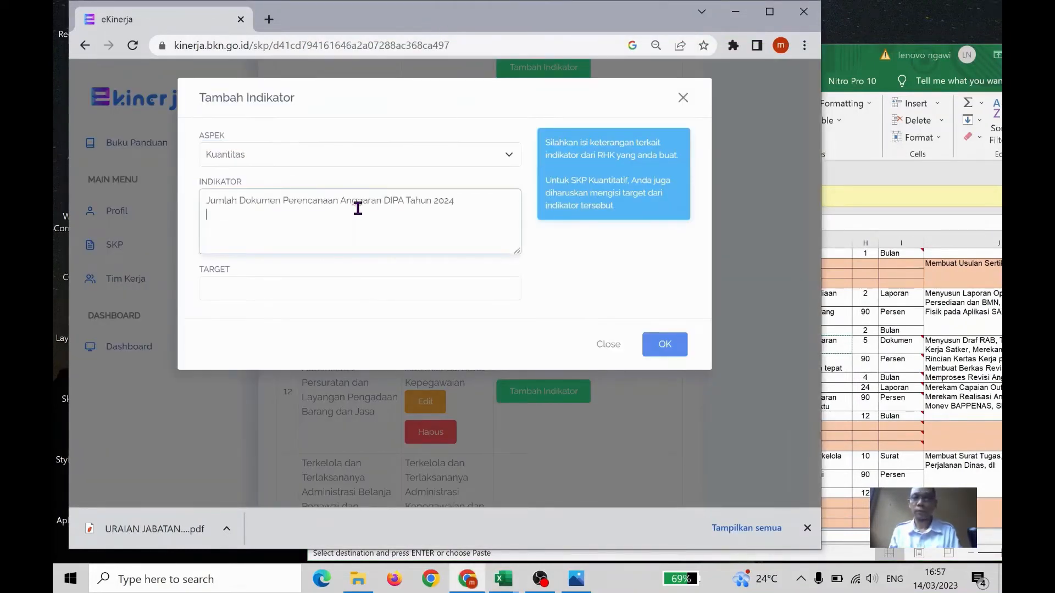
left_click(256, 288)
type("5")
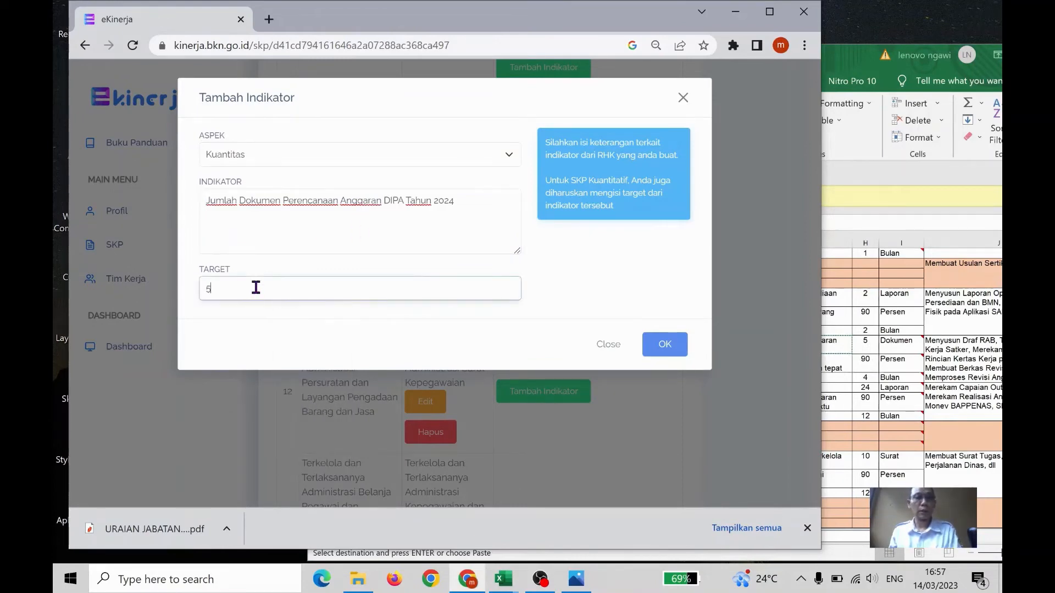
type(" Dokumen")
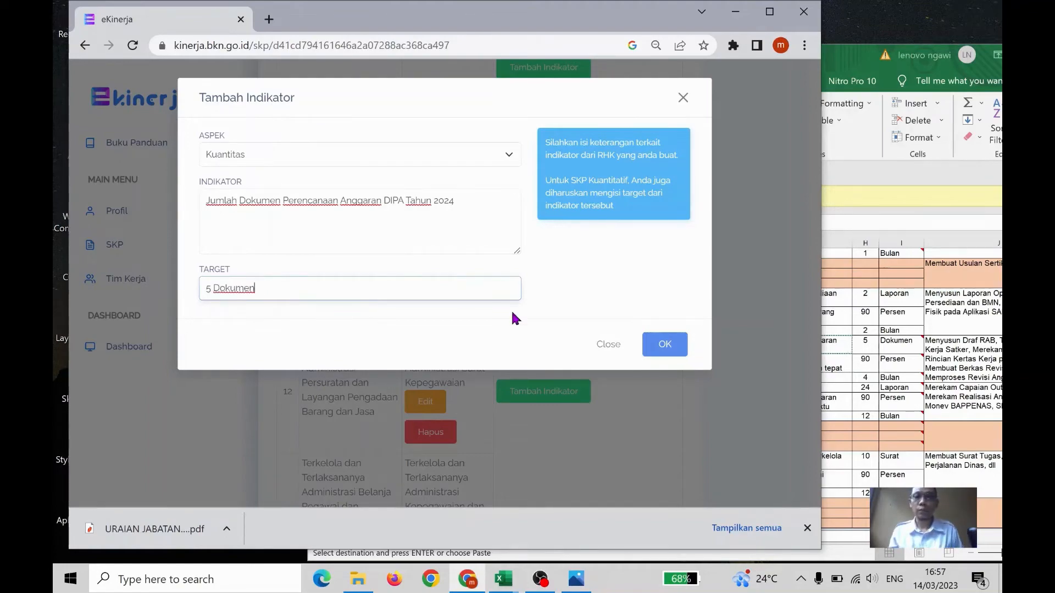
left_click(665, 344)
In the Excel workbook, copy cell G54's text "Persentase Dokumen Perencanaan Anggaran yang sesuai ketentuan dan tepat waktu" and return to e-Kinerja
left_click_drag(858, 71, 733, 43)
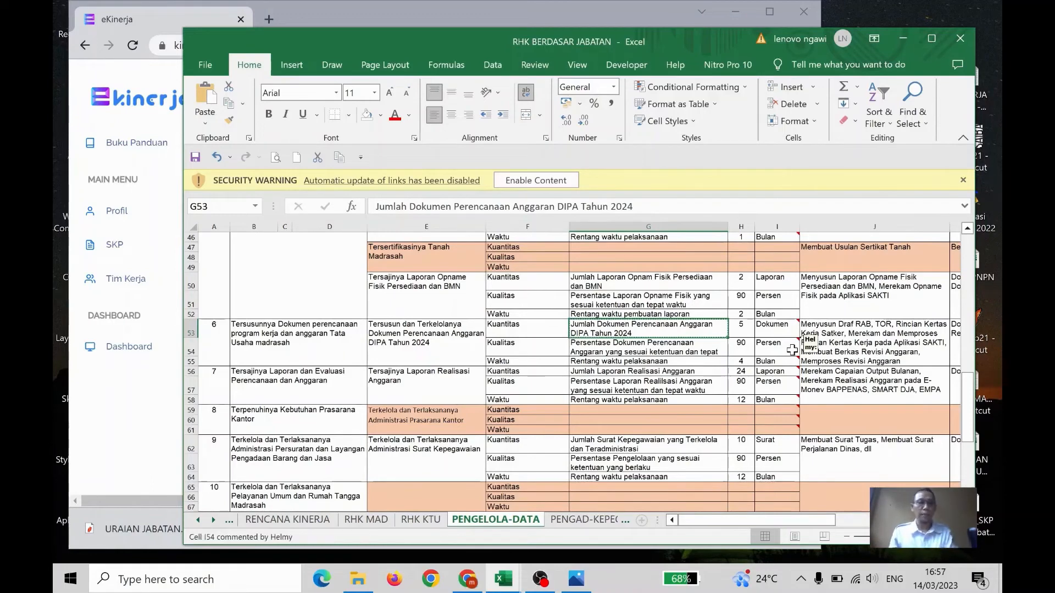
key("Escape")
left_click(701, 361)
left_click(699, 350)
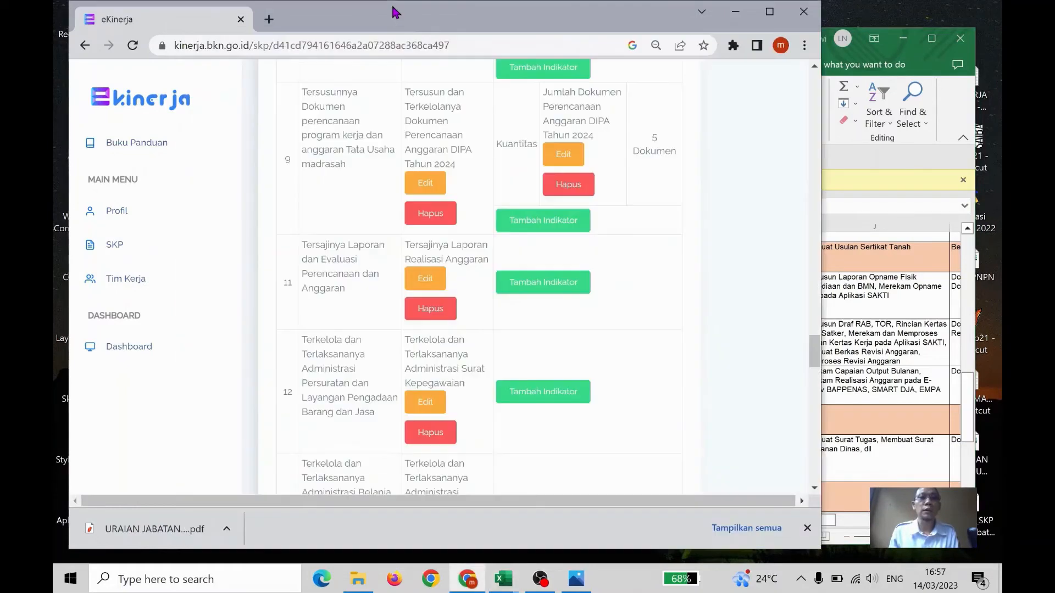
left_click(391, 11)
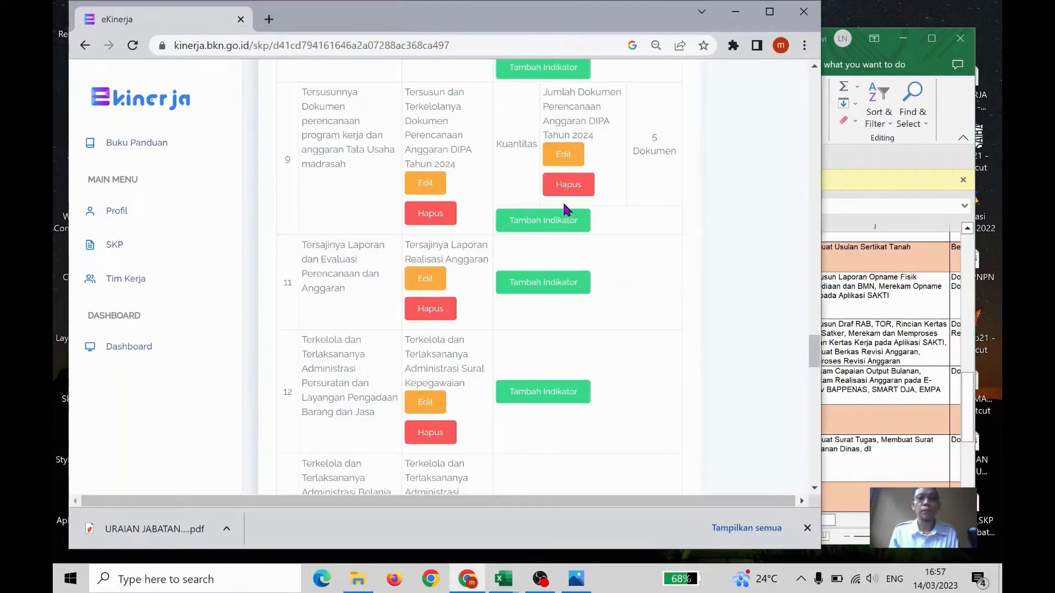
Add a Kualitas indicator "Persentase Dokumen Perencanaan Anggaran yang sesuai ketentuan dan tepat waktu" with target "90 %" to the ninth RHK
left_click(550, 218)
left_click(383, 163)
left_click(369, 175)
left_click(364, 210)
key("ctrl+v")
left_click(358, 287)
left_click(332, 328)
left_click(665, 344)
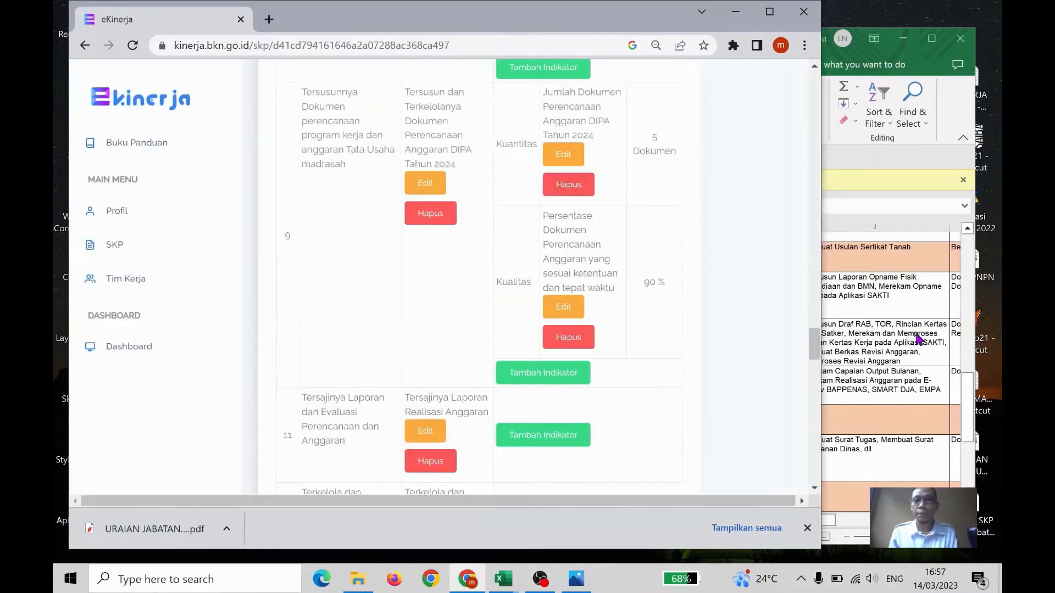
In the Excel workbook, copy cell G55's text "Rentang waktu pelaksanaan" for the DIPA planning RHK and return to e-Kinerja
left_click(913, 342)
left_click(718, 363)
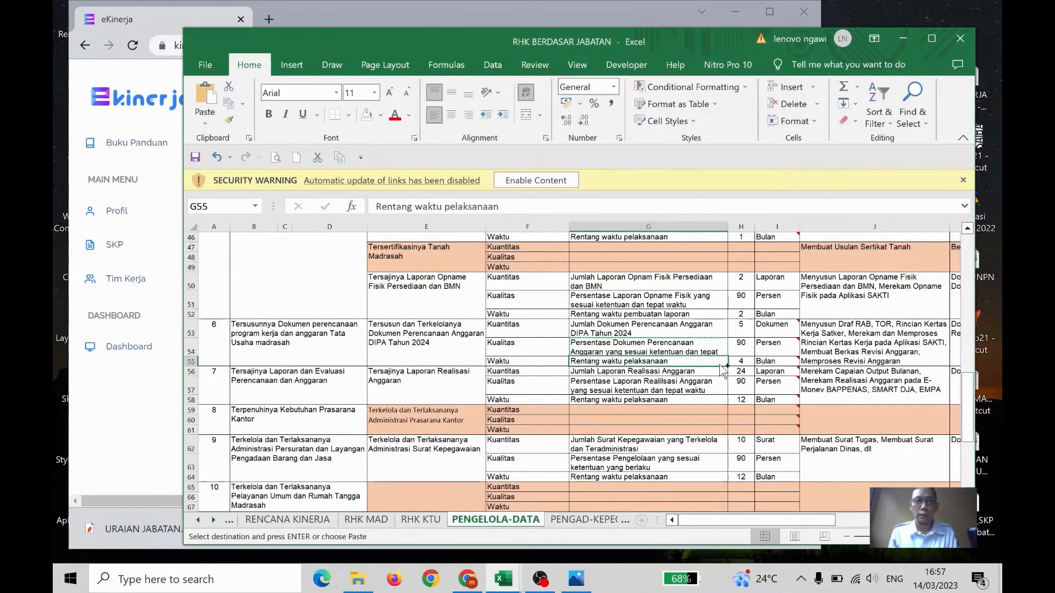
left_click(473, 8)
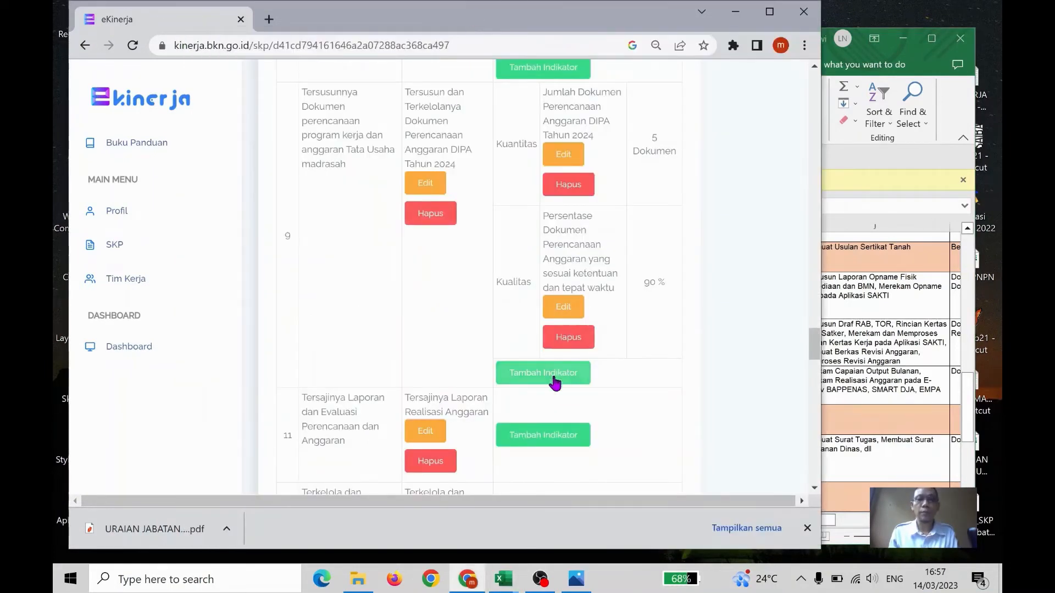
Add a Waktu indicator "Rentang waktu pelaksanaan" with target "4 Bulan" to the ninth RHK
left_click(545, 373)
left_click(400, 155)
left_click(373, 197)
left_click(382, 240)
key("ctrl+v")
left_click(315, 291)
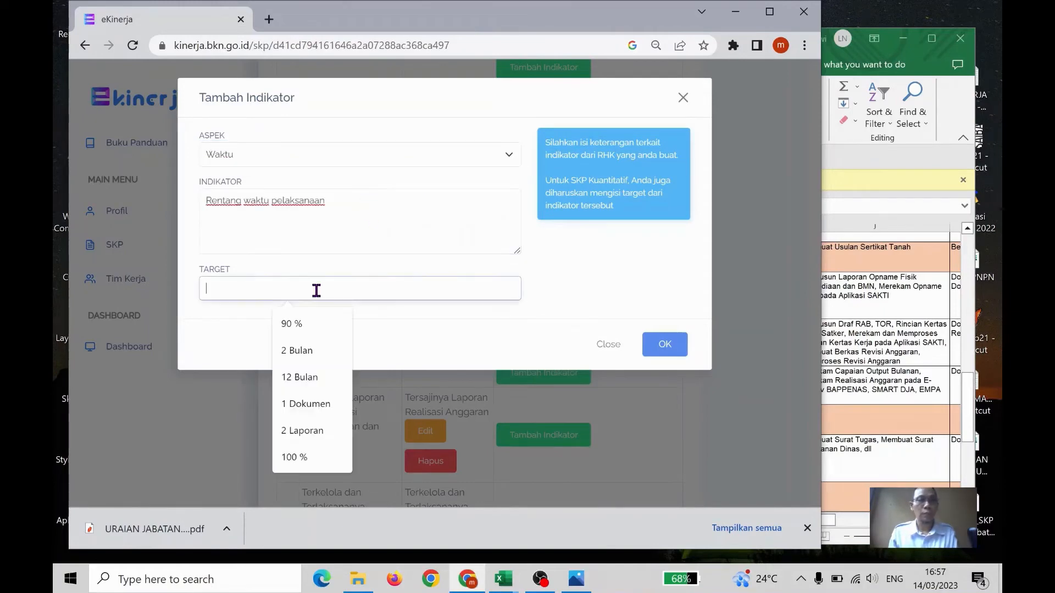
type("4")
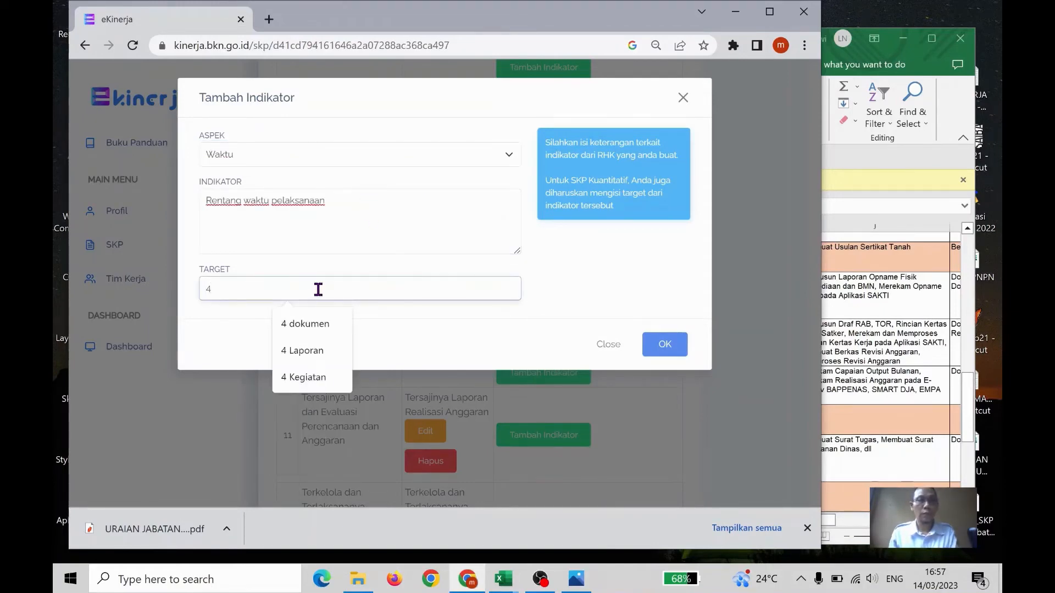
type(" Bulan")
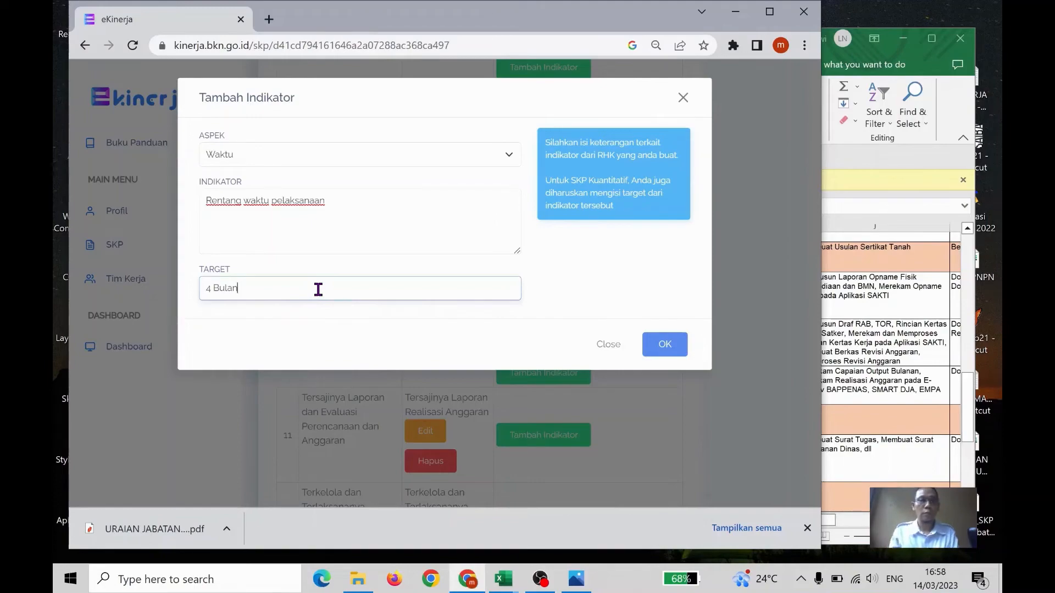
left_click(672, 346)
In the Excel workbook, copy cell G56's text "Jumlah Laporan Realisasi Anggaran" and return to e-Kinerja
left_click(898, 426)
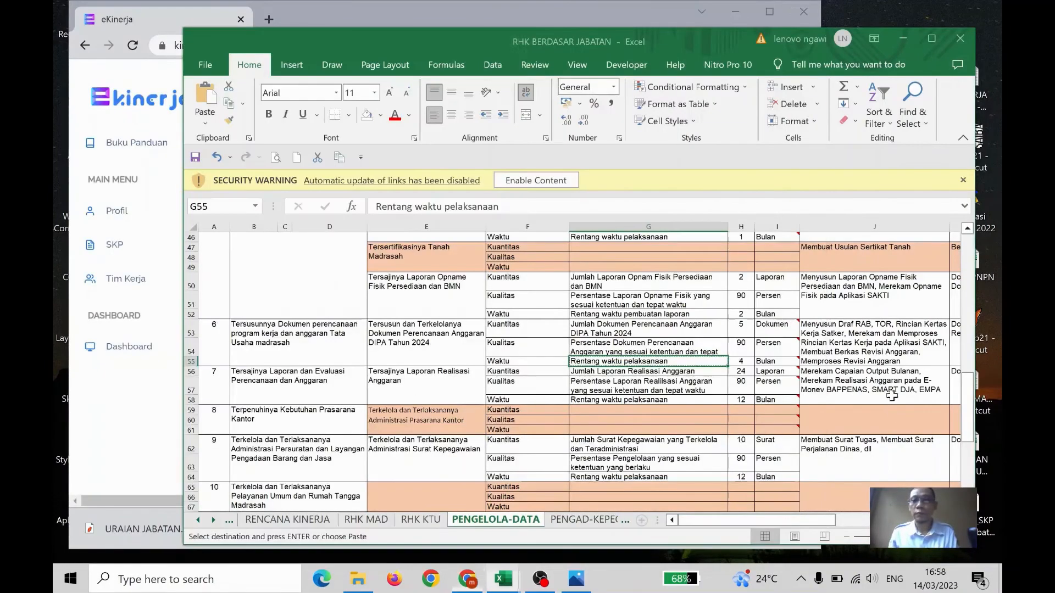
scroll(823, 350, "down", 3)
scroll(823, 350, "down", 1)
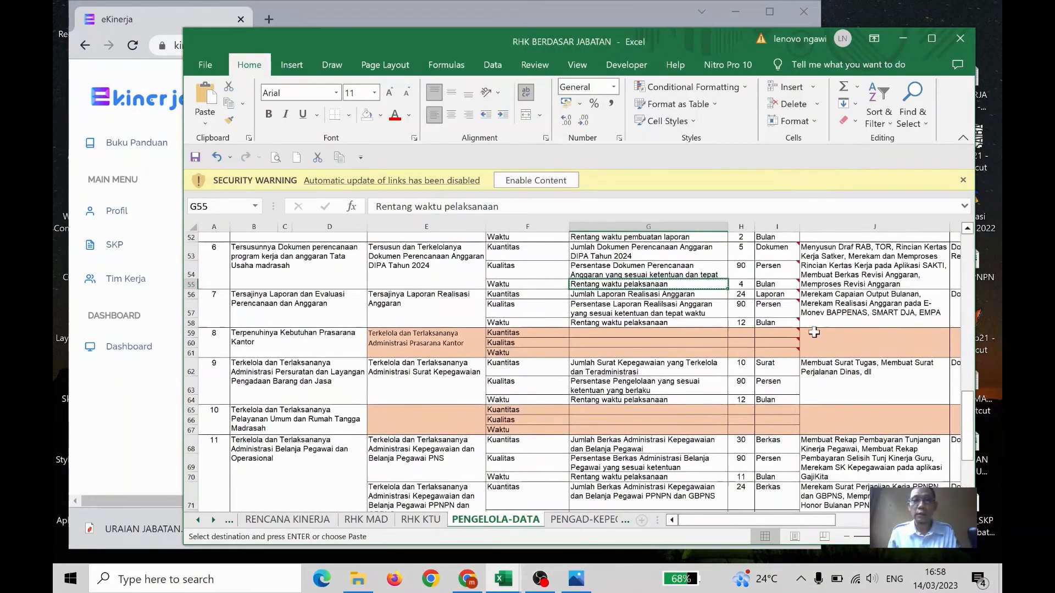
scroll(812, 331, "down", 1)
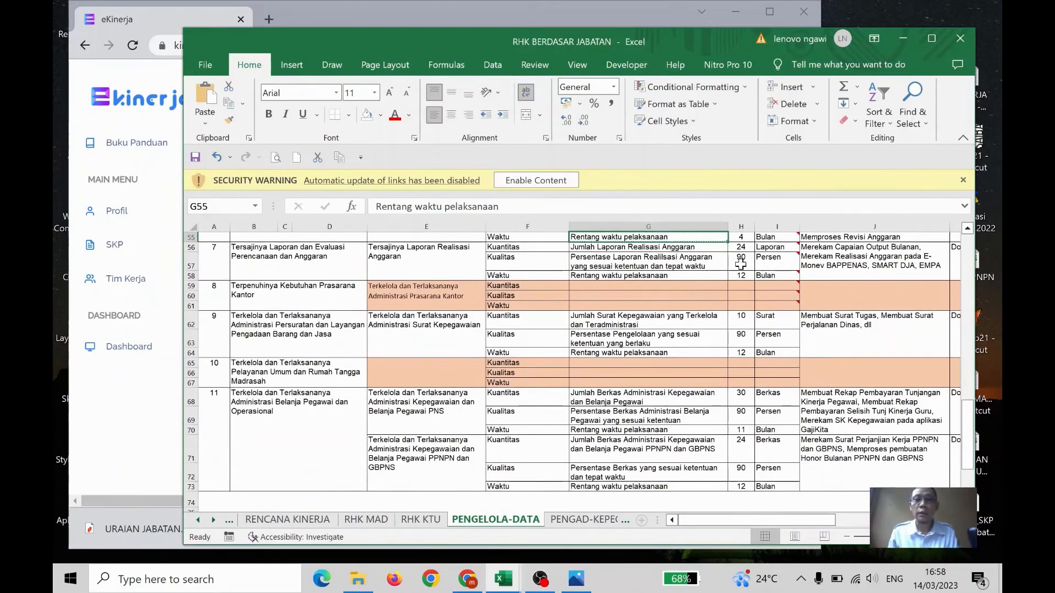
left_click(704, 248)
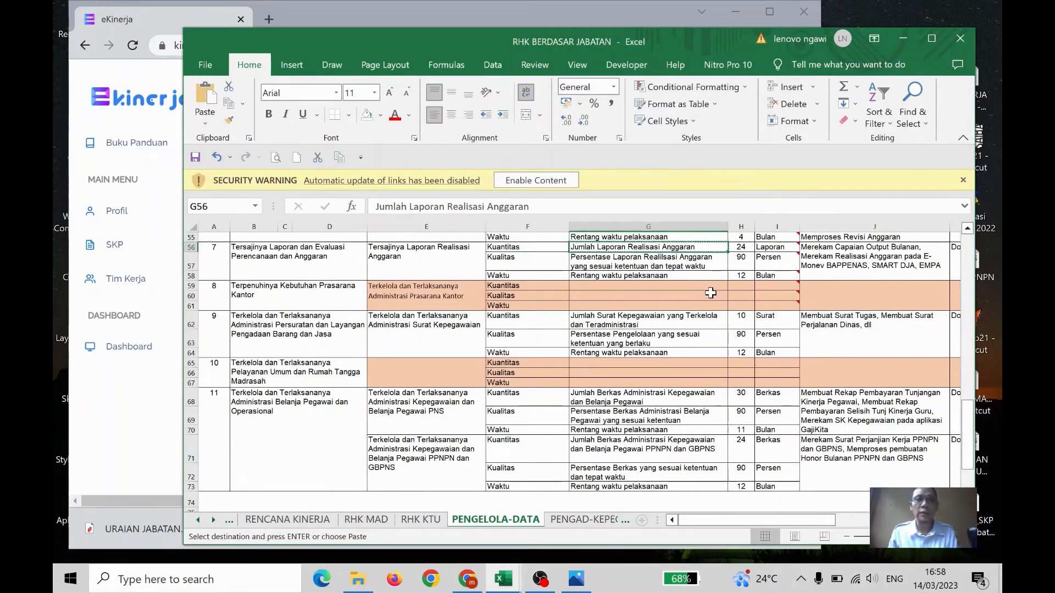
left_click(385, 18)
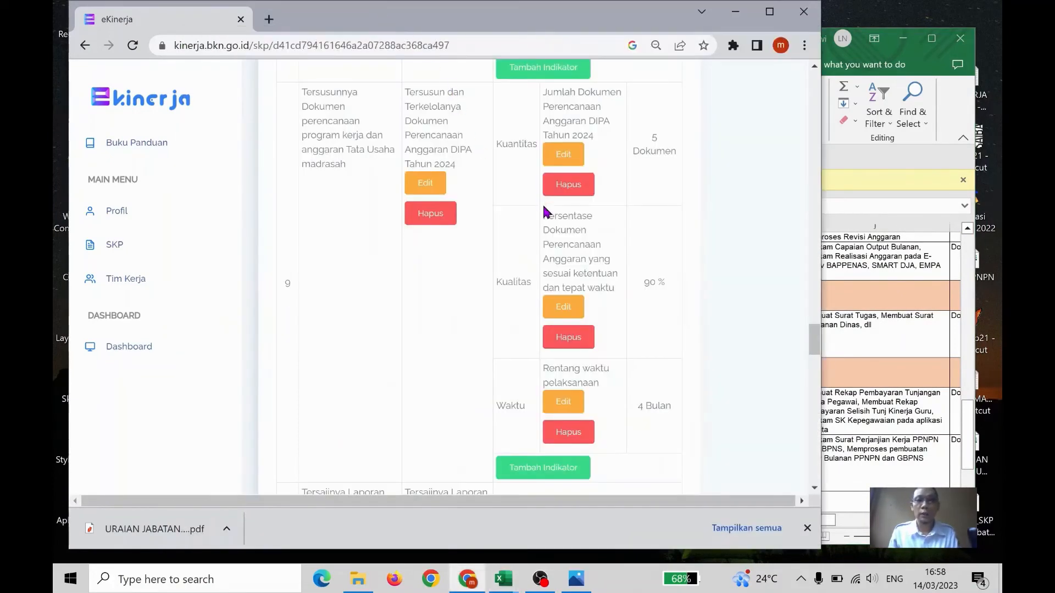
Start a new Kuantitas indicator "Jumlah Laporan Realisasi Anggaran" for the RHK "Tersajinya Laporan Realisasi Anggaran"
scroll(527, 244, "down", 1)
scroll(526, 245, "down", 3)
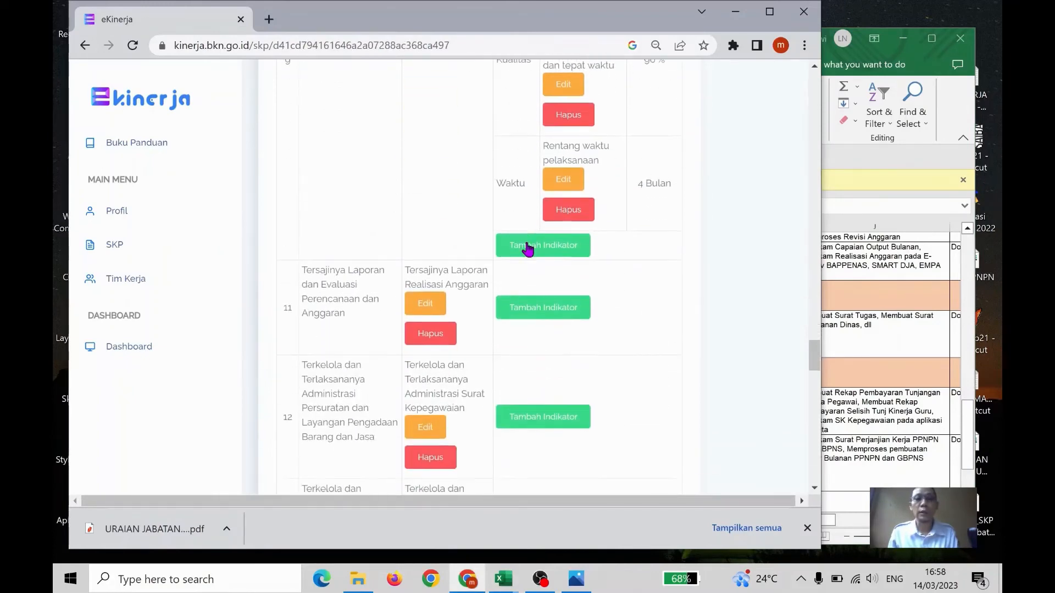
left_click(535, 238)
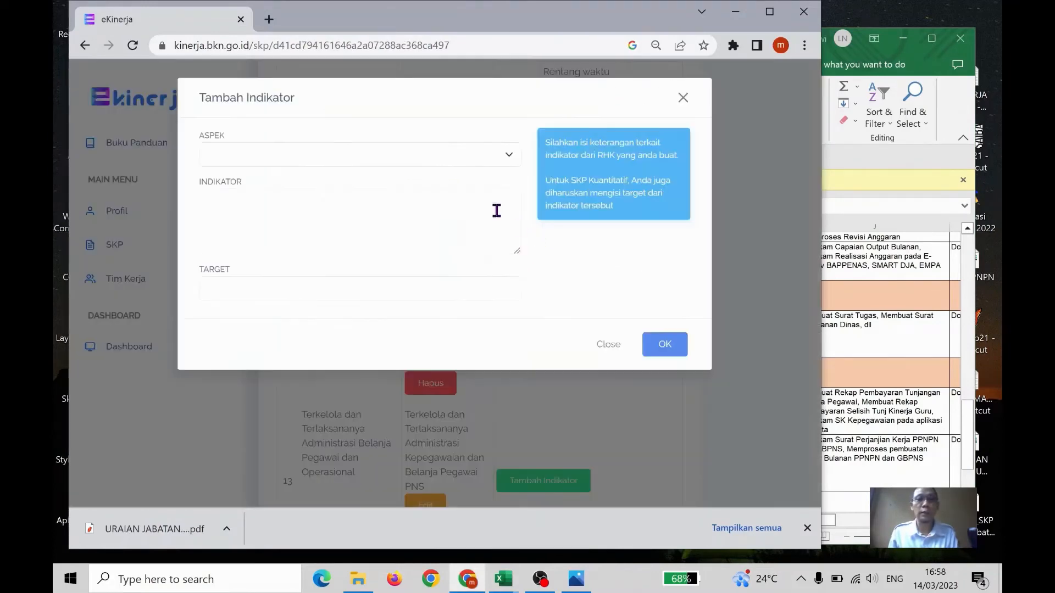
left_click(445, 165)
left_click(434, 181)
left_click(407, 208)
type("Jumlah Laporan Realisasi Anggaran")
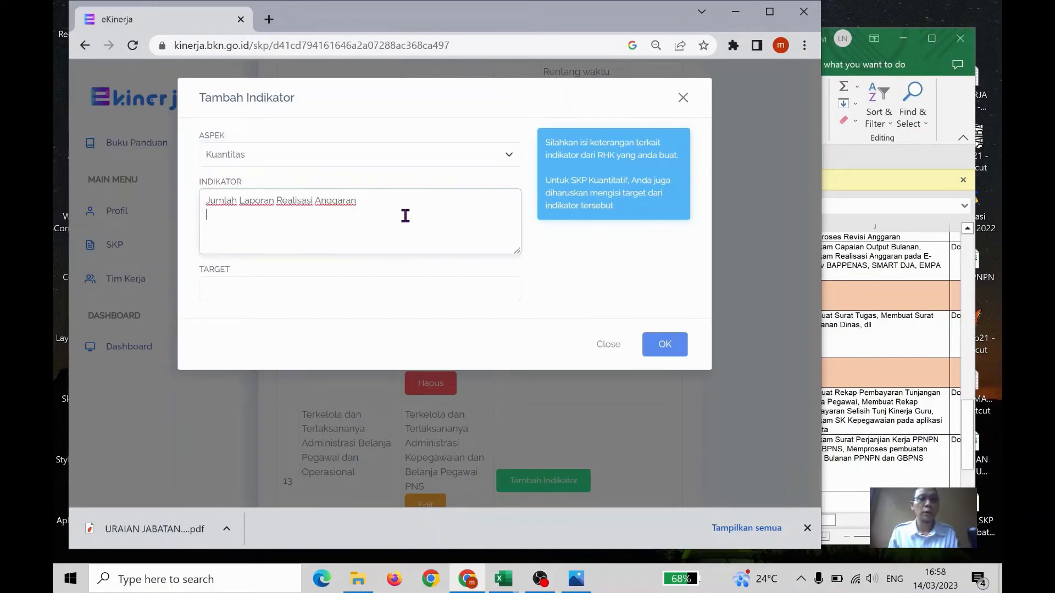
Check the Laporan Realisasi Anggaran target in the Excel workbook, and save the e-Kinerja indicator with target "24 Laporan"
left_click(324, 289)
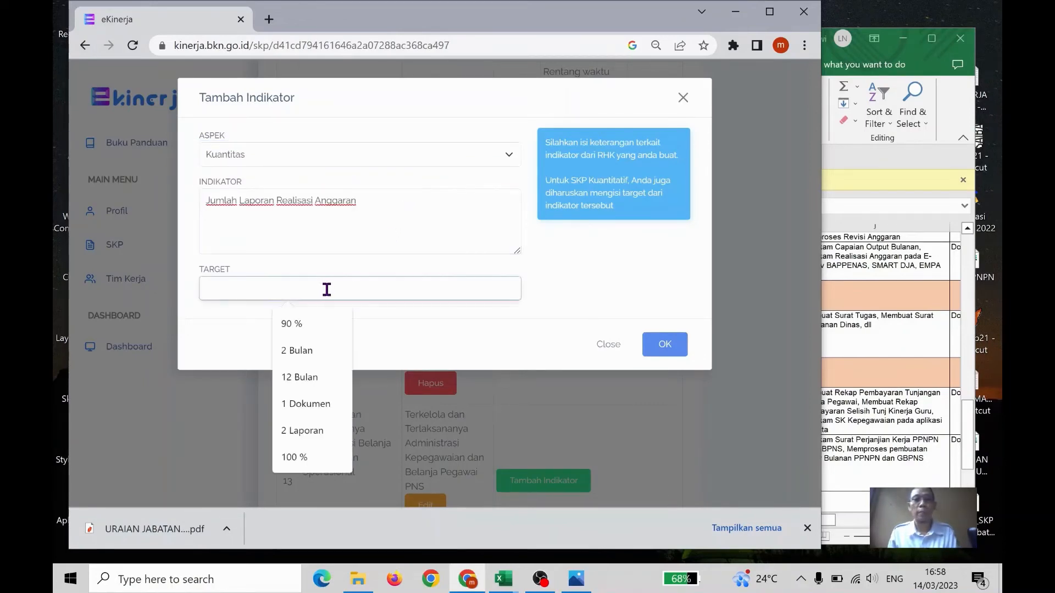
left_click(861, 320)
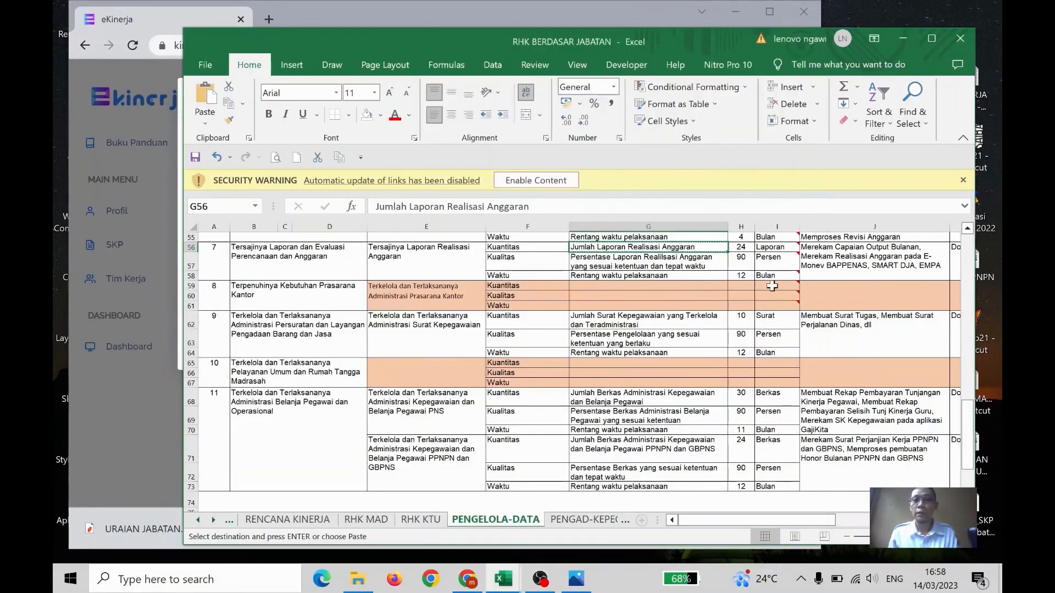
left_click_drag(541, 40, 659, 70)
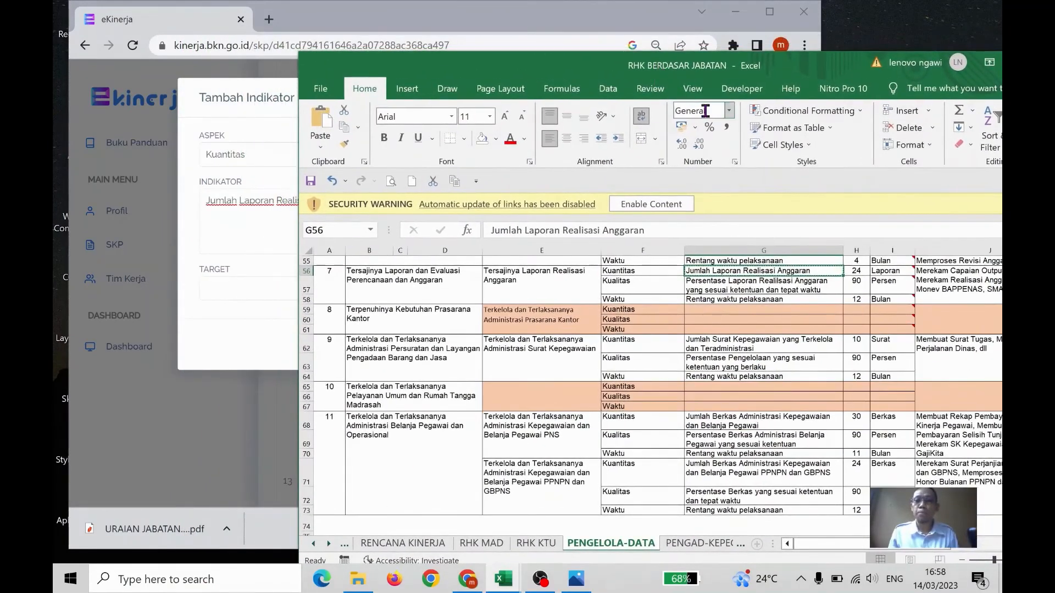
left_click(558, 13)
type("24 Laporan")
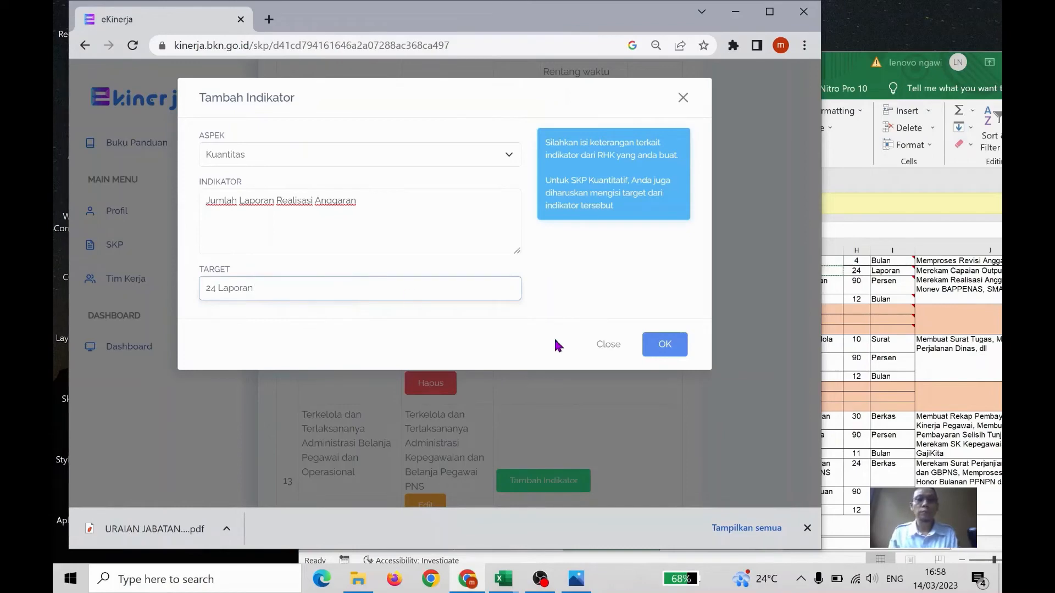
left_click(675, 348)
In the Excel workbook, copy cell G57's text "Persentase Laporan Realilsasi Anggaran yang sesuai ketentuan dan tepat waktu" and return to e-Kinerja
left_click(831, 271)
left_click(800, 286)
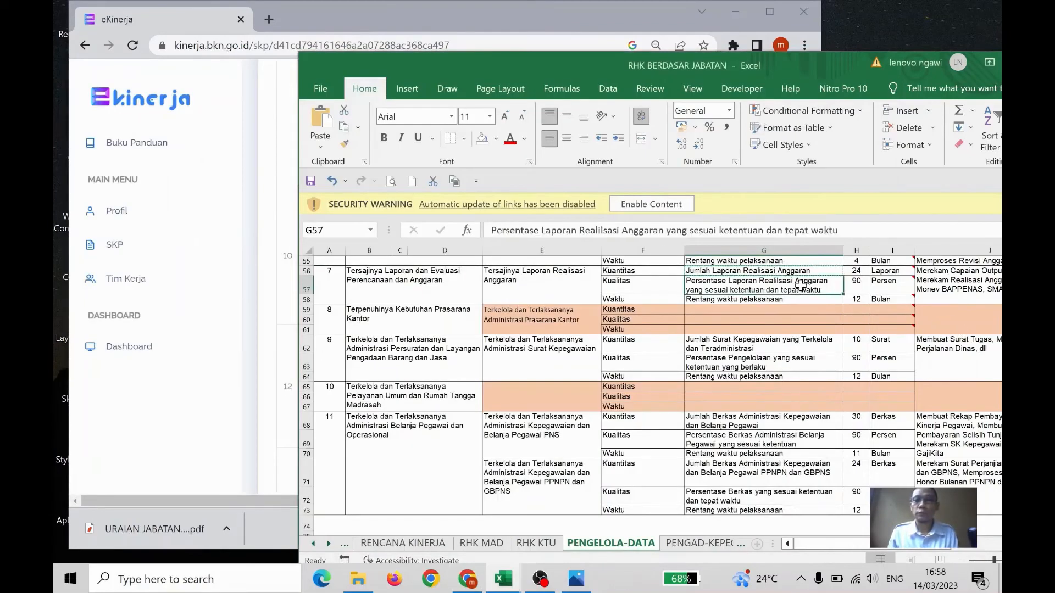
left_click(415, 17)
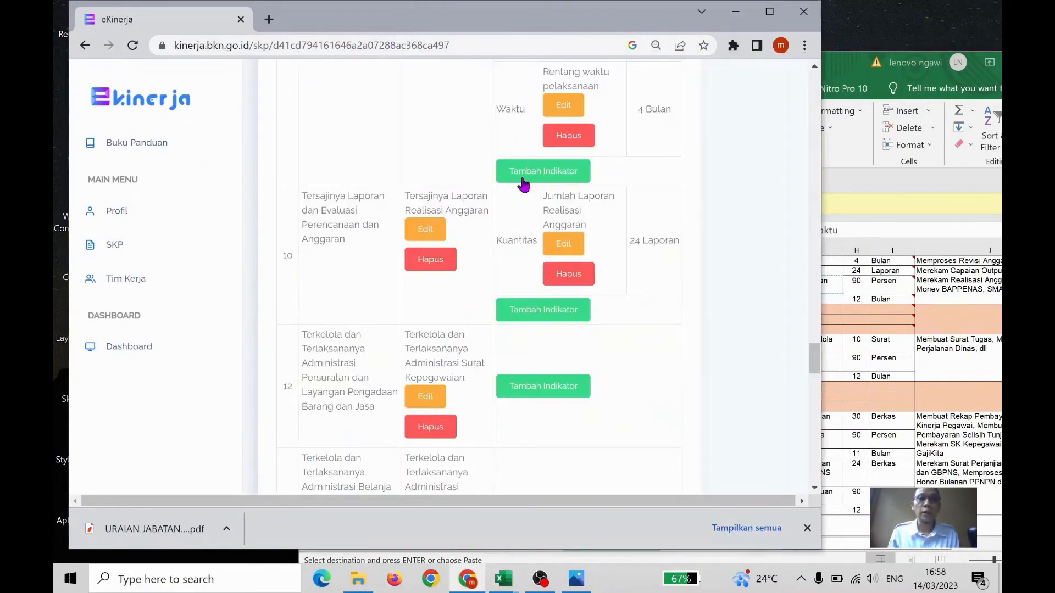
Add a Kualitas indicator "Persentase Laporan Realilsasi Anggaran yang sesuai ketentuan dan tepat waktu" with target "90 %" to the tenth RHK
left_click(552, 307)
left_click(448, 155)
left_click(417, 184)
left_click(440, 154)
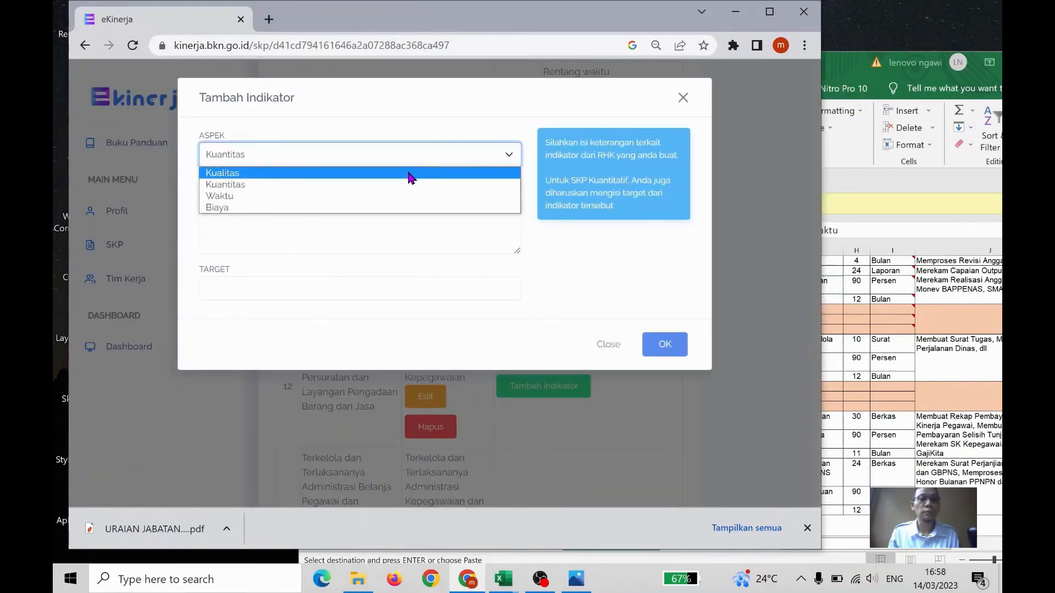
left_click(409, 173)
left_click(383, 228)
type("Persentase Laporan Realilsasi Anggaran yang sesuai ketentuan dan tepat waktu")
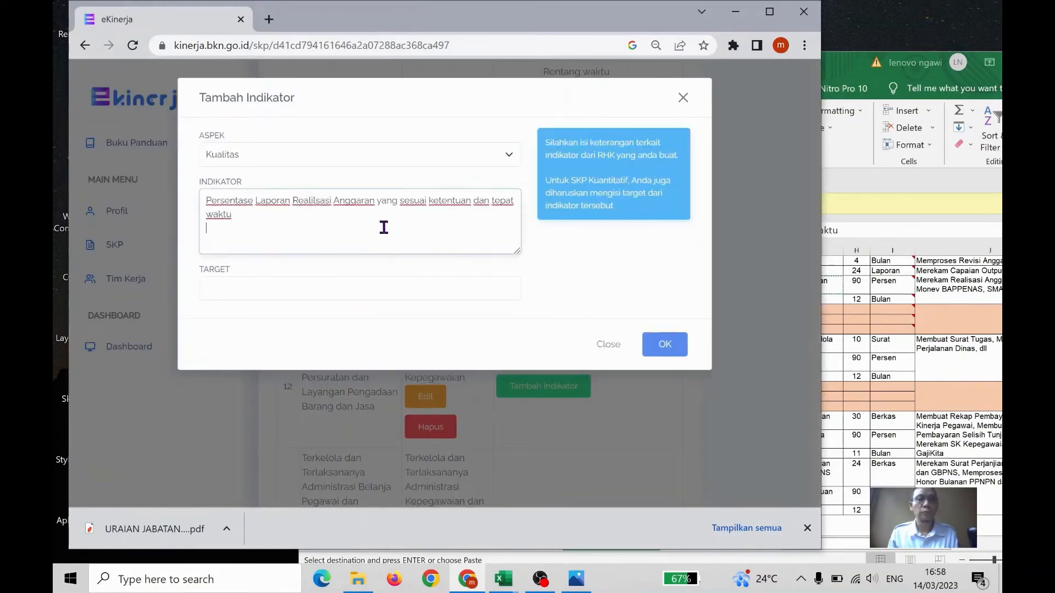
left_click(384, 288)
left_click(312, 319)
left_click(665, 344)
In the Excel workbook, copy cell G58's text "Rentang waktu pelaksanaan" for the Realisasi Anggaran RHK and return to e-Kinerja
left_click(870, 334)
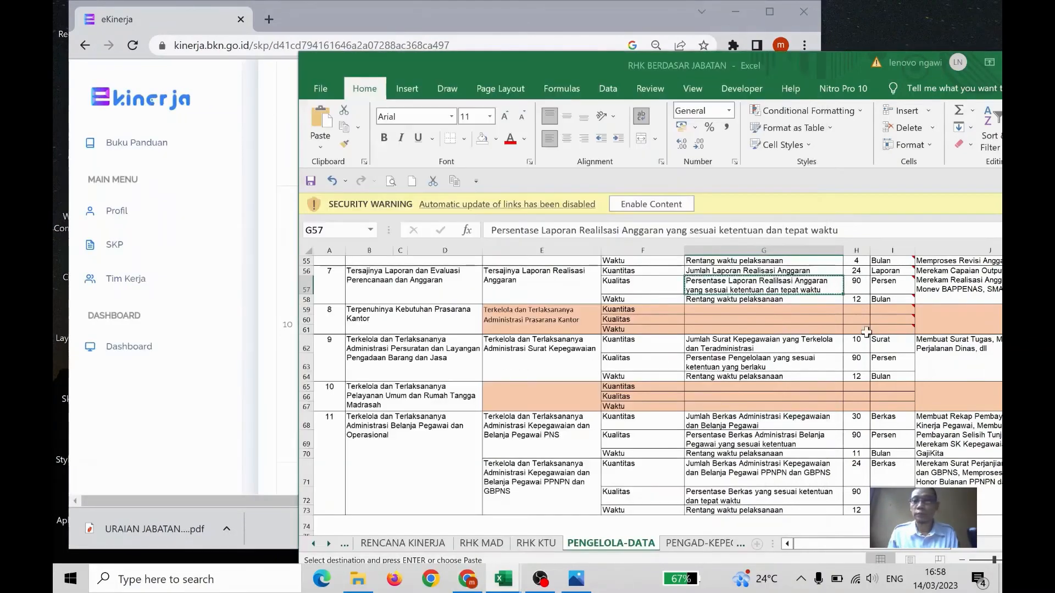
left_click(786, 300)
key("ctrl+c")
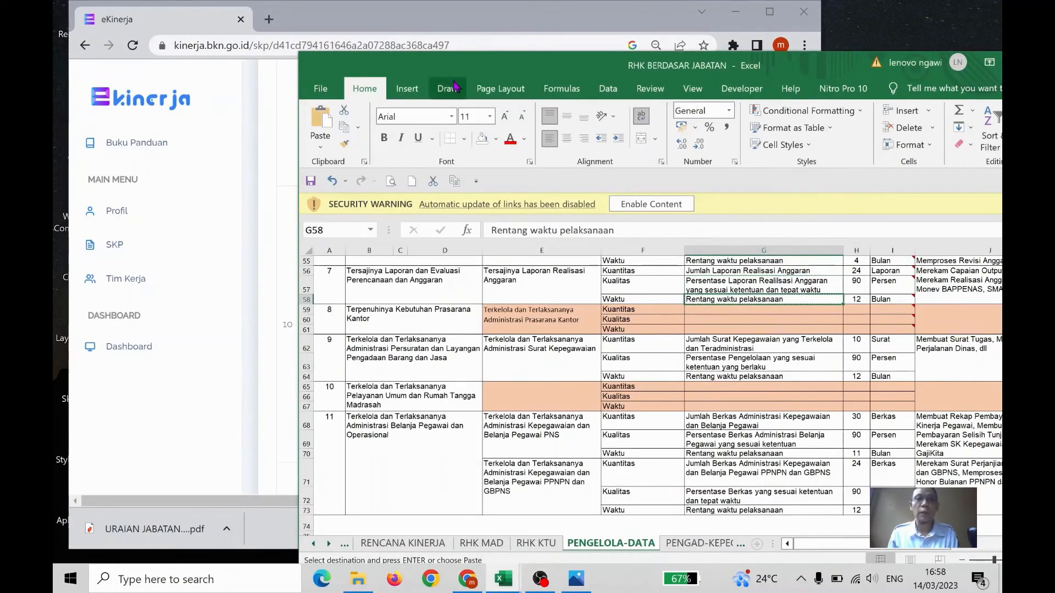
left_click(458, 21)
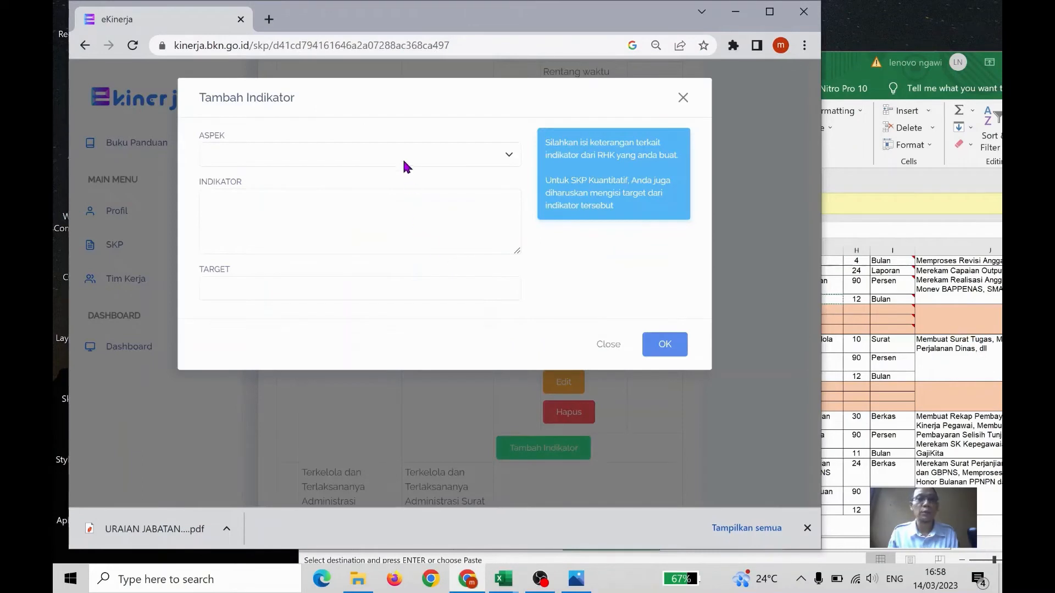
Add a Waktu indicator "Rentang waktu pelaksanaan" with target "12 Bulan" to the tenth RHK, Laporan Realisasi Anggaran
left_click(405, 165)
left_click(384, 199)
left_click(346, 228)
key("ctrl+v")
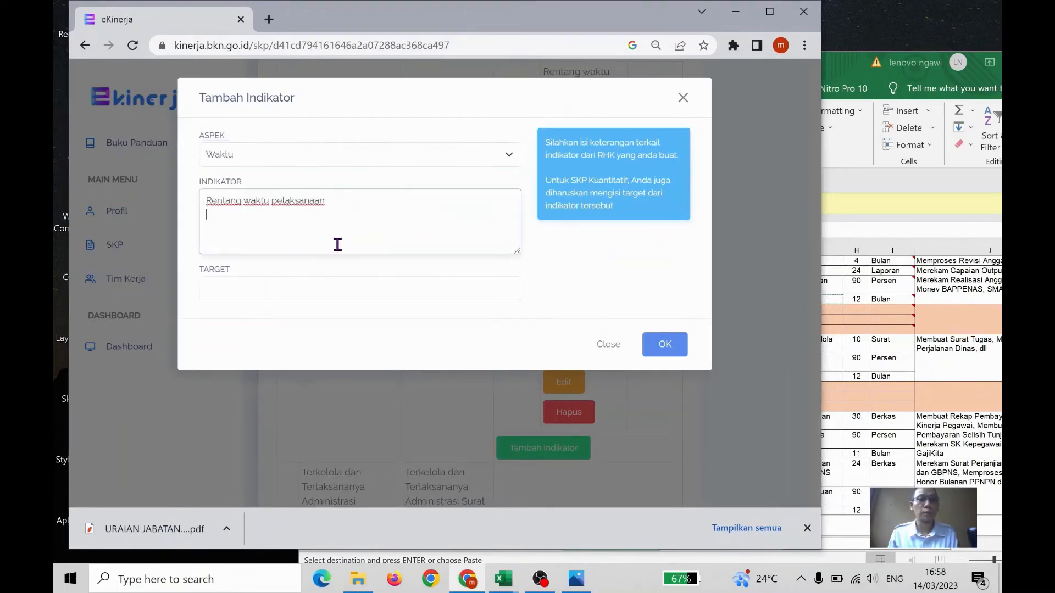
left_click(291, 289)
type("12 Bulan")
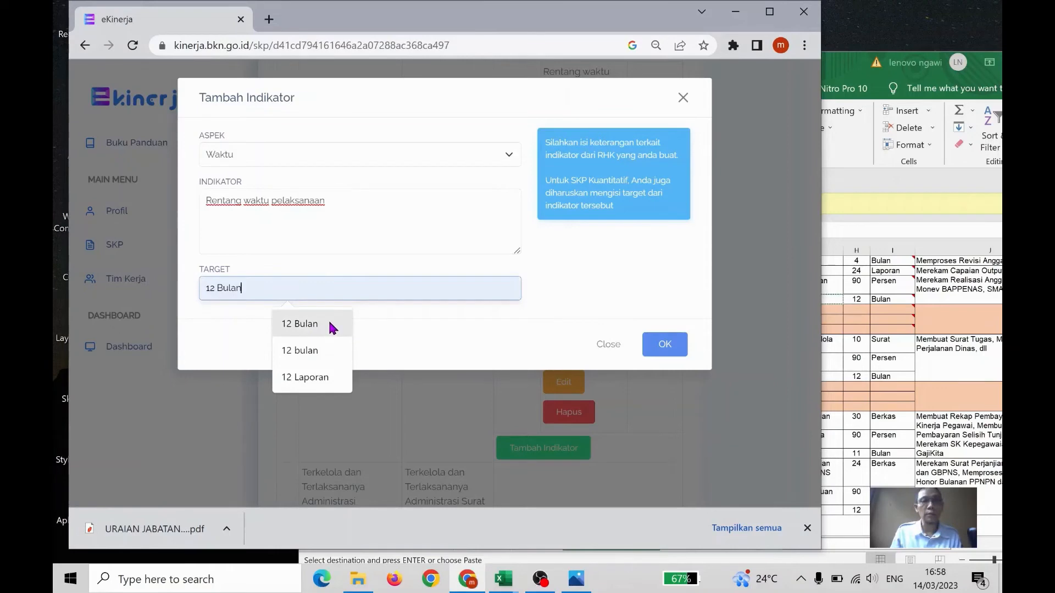
left_click(329, 324)
left_click(665, 345)
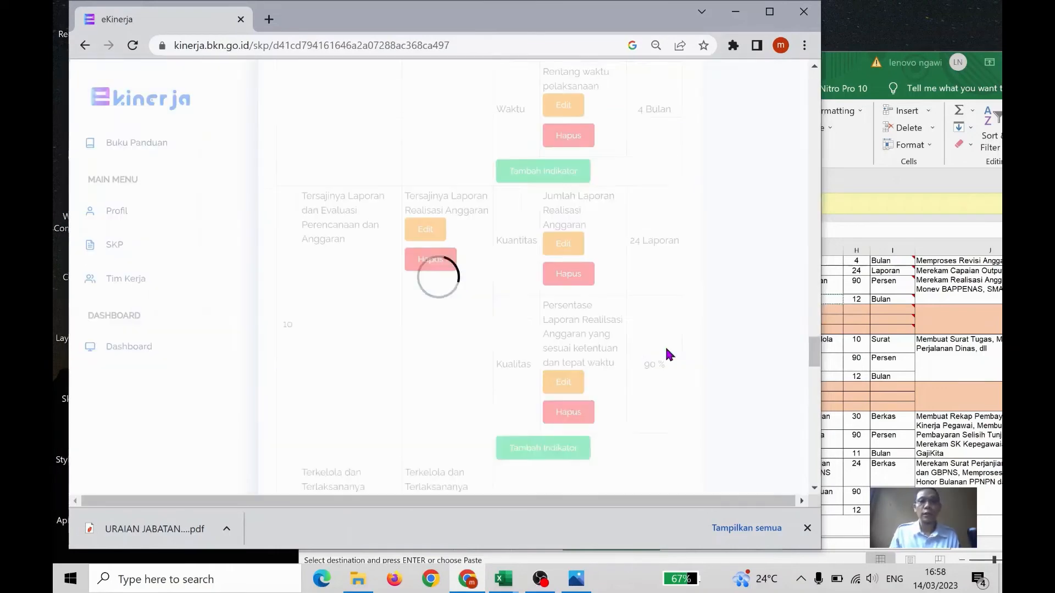
In the Excel workbook, copy cell G62's text "Jumlah Surat Kepegawaian yang Terkelola dan Teradministrasi" and return to e-Kinerja
scroll(566, 332, "down", 5)
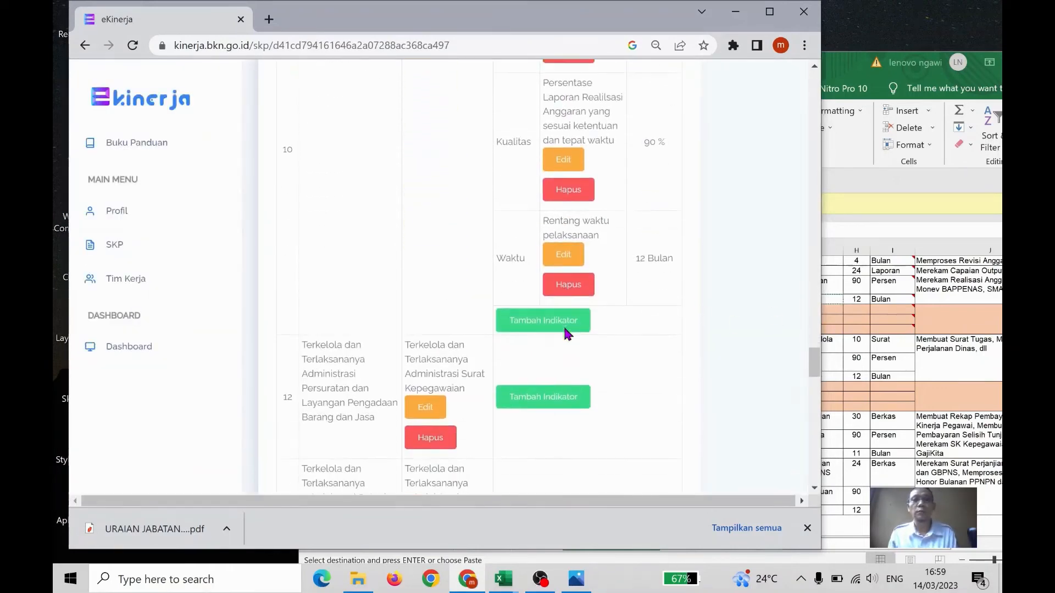
scroll(565, 332, "down", 2)
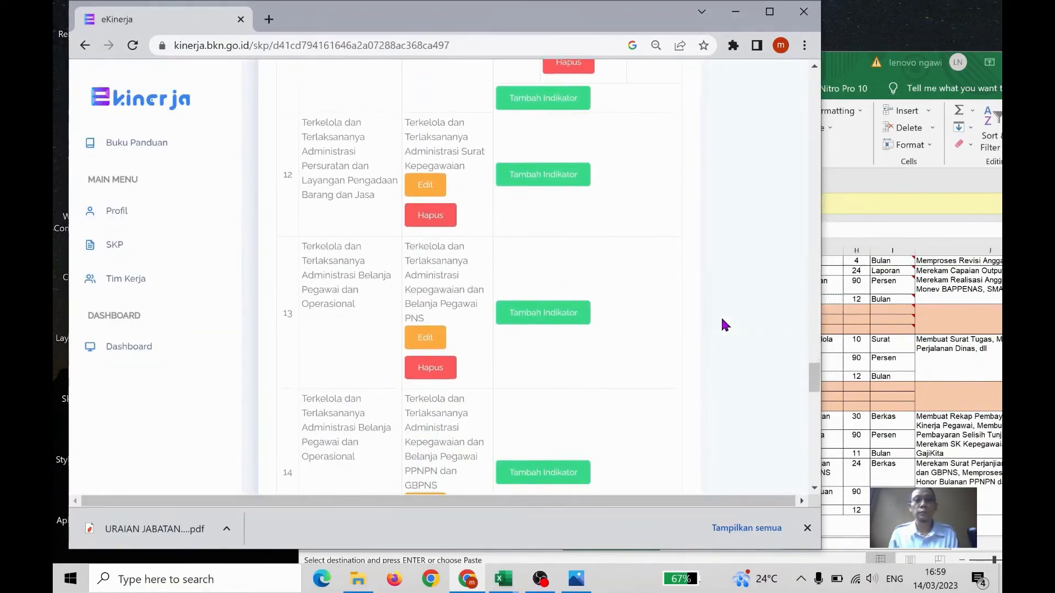
left_click(864, 328)
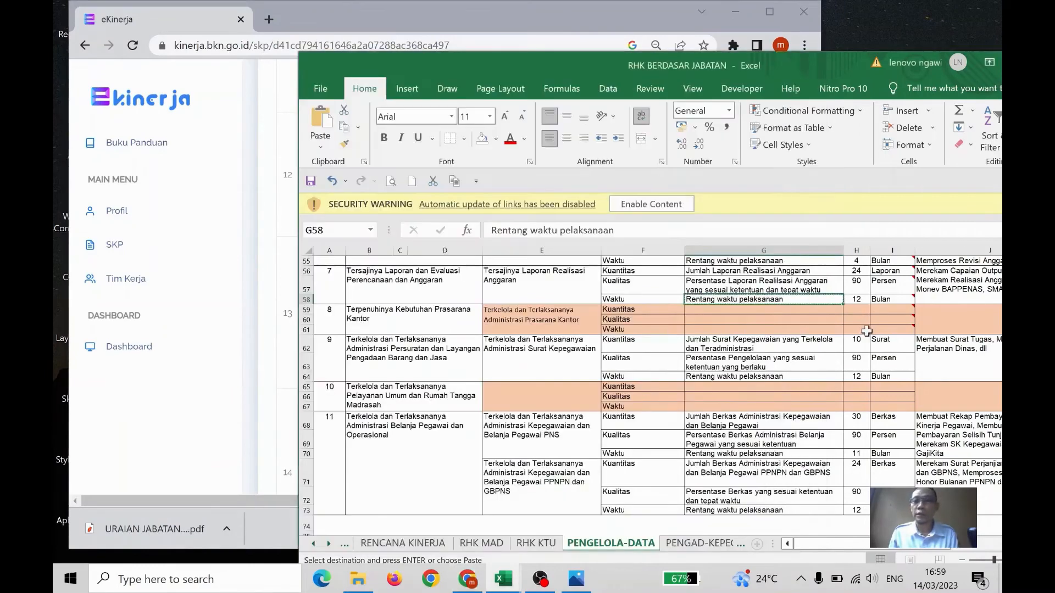
left_click(774, 347)
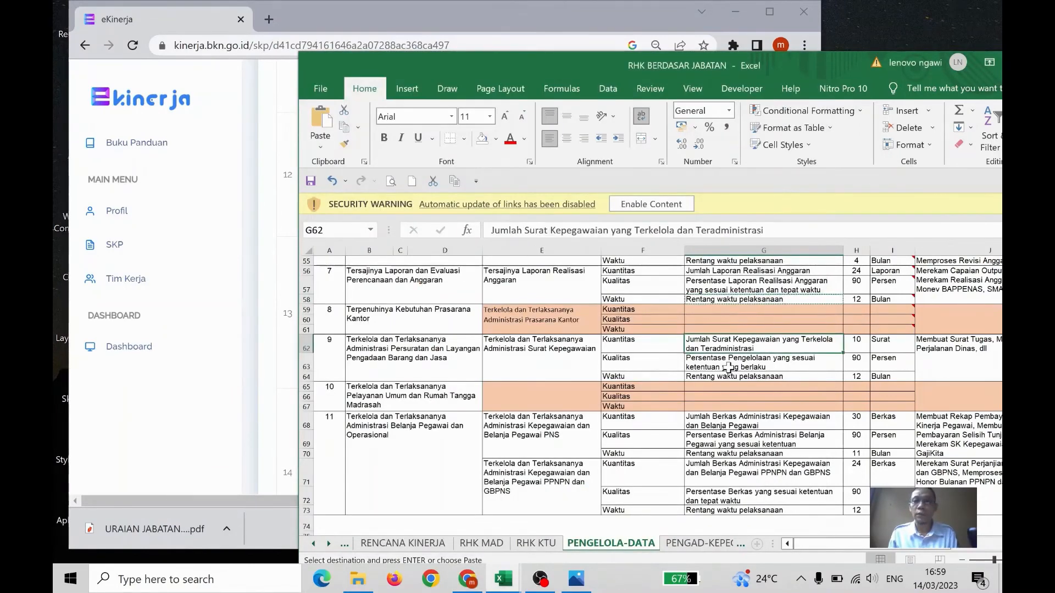
key("ctrl+c")
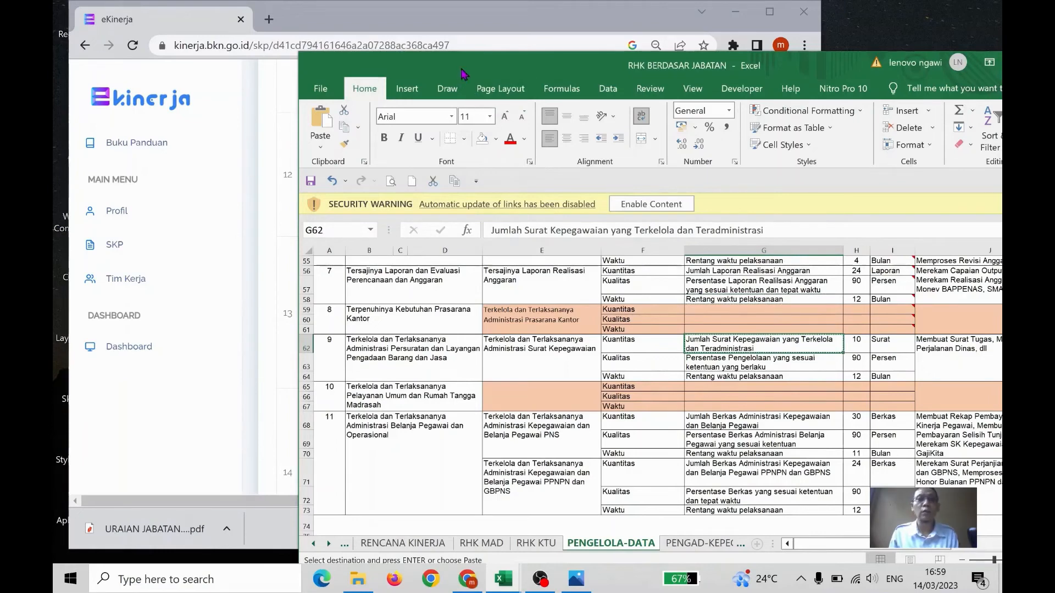
left_click(478, 28)
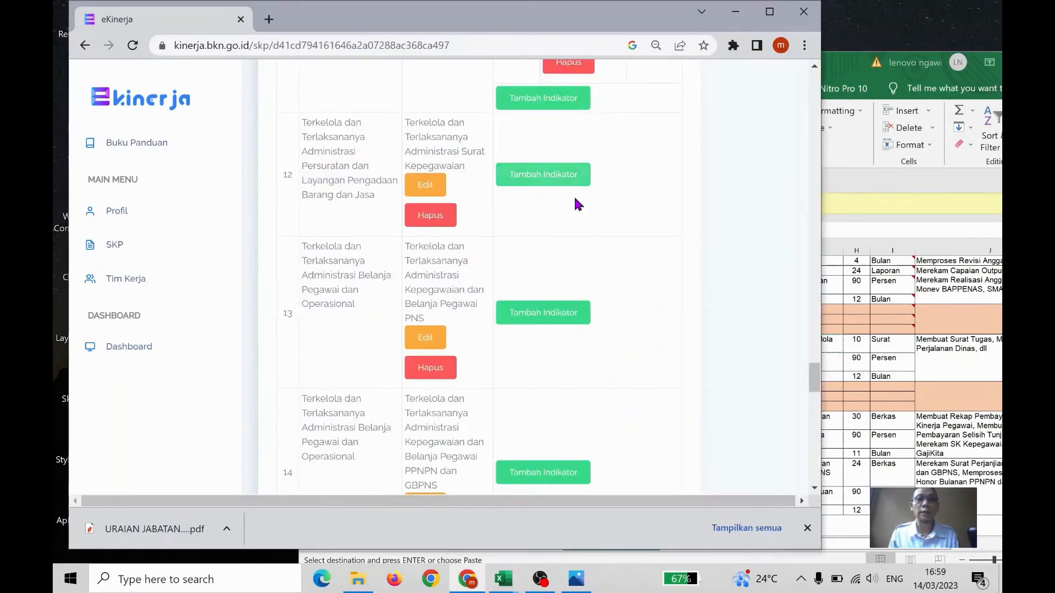
Add a Kuantitas indicator "Jumlah Surat Kepegawaian yang Terkelola dan Teradministrasi" with target "10 Surat" to the Administrasi Surat Kepegawaian RHK
scroll(575, 204, "up", 1)
left_click(552, 248)
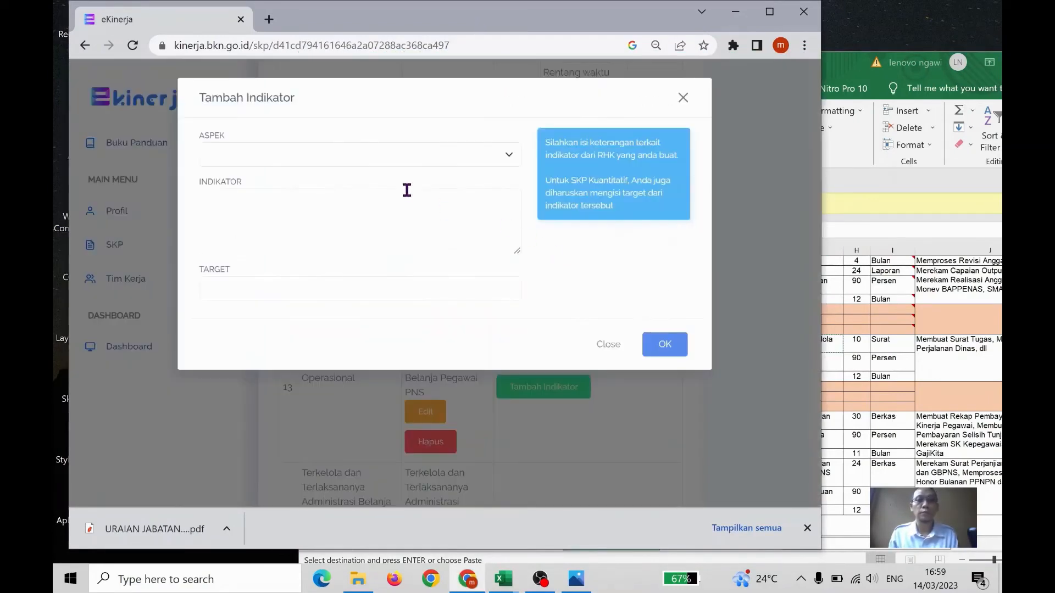
left_click(412, 157)
left_click(371, 172)
left_click(381, 226)
key("ctrl+v")
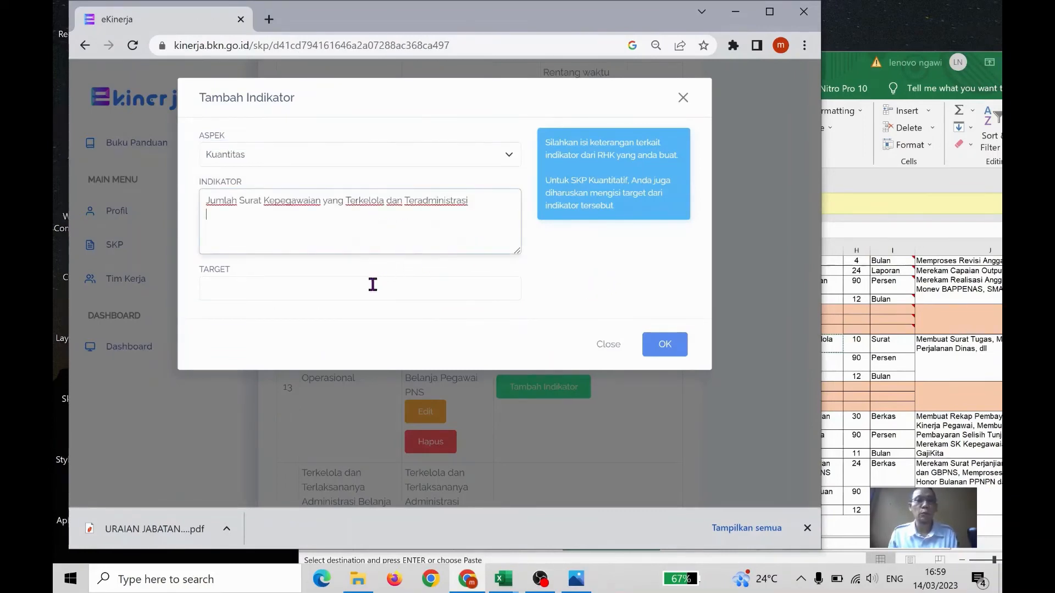
left_click(373, 285)
type("10 ")
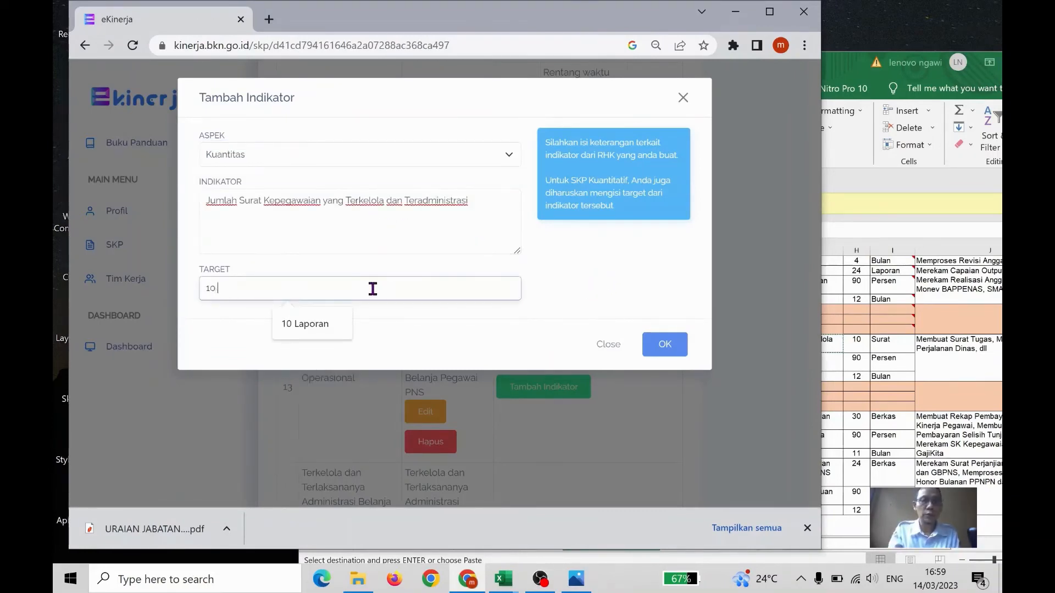
type("Surat")
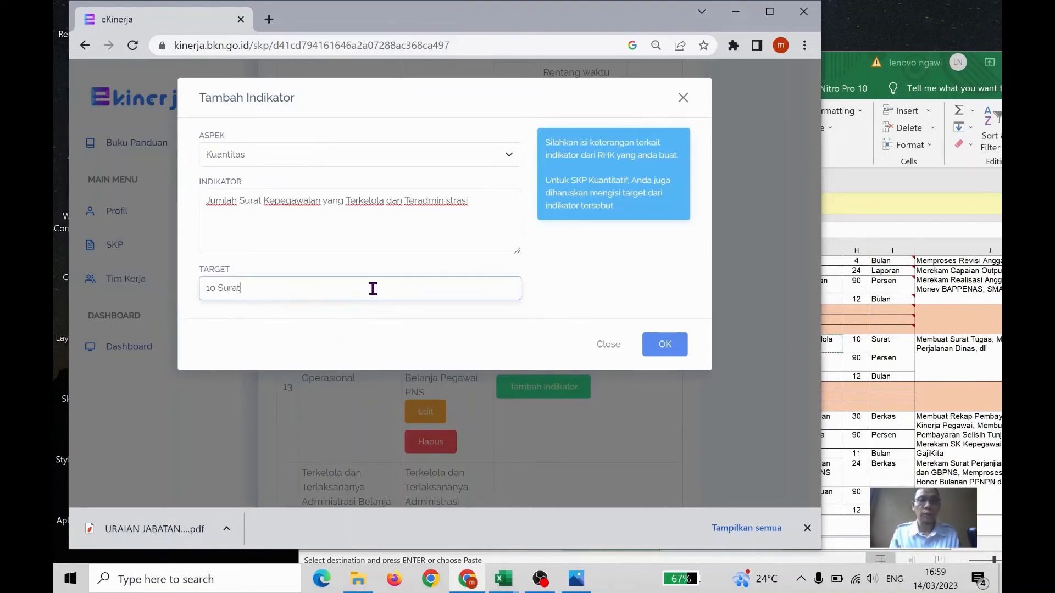
left_click(664, 344)
In the Excel workbook, copy cell G63's text "Persentase Pengelolaan yang sesuai ketentuan yang berlaku" and return to e-Kinerja
left_click(877, 327)
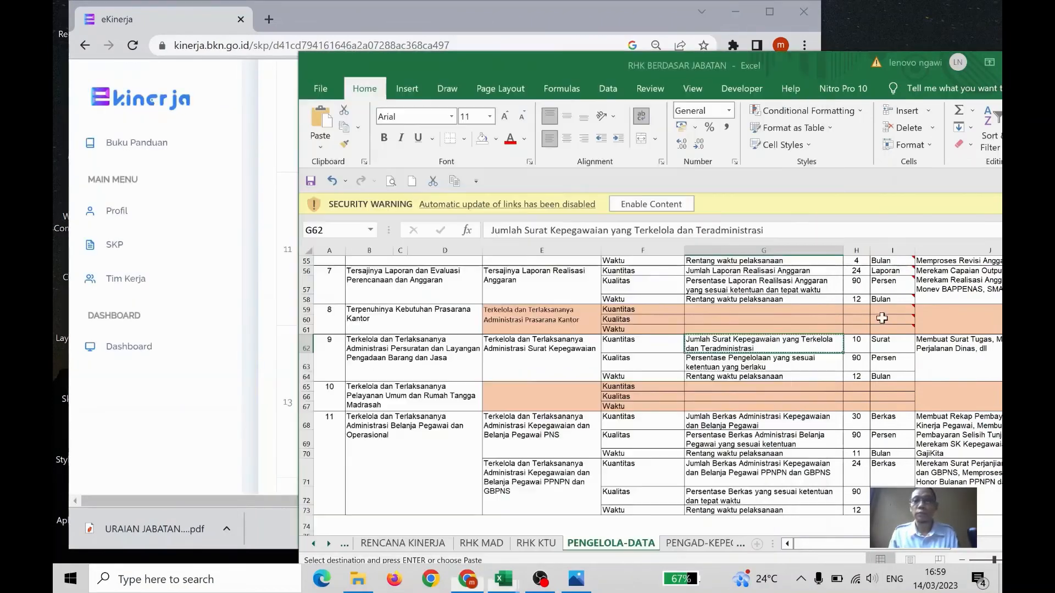
left_click(781, 362)
key("ctrl+c")
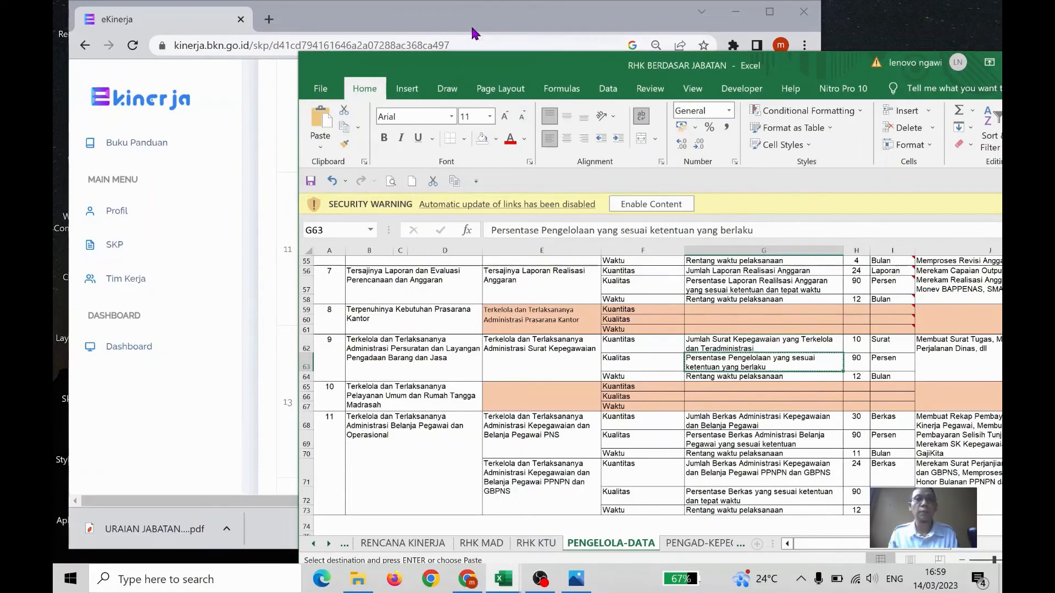
key("alt+Tab")
Add a Kualitas indicator "Persentase Pengelolaan yang sesuai ketentuan yang berlaku" with target "90 %" to the Administrasi Surat Kepegawaian RHK
left_click(537, 310)
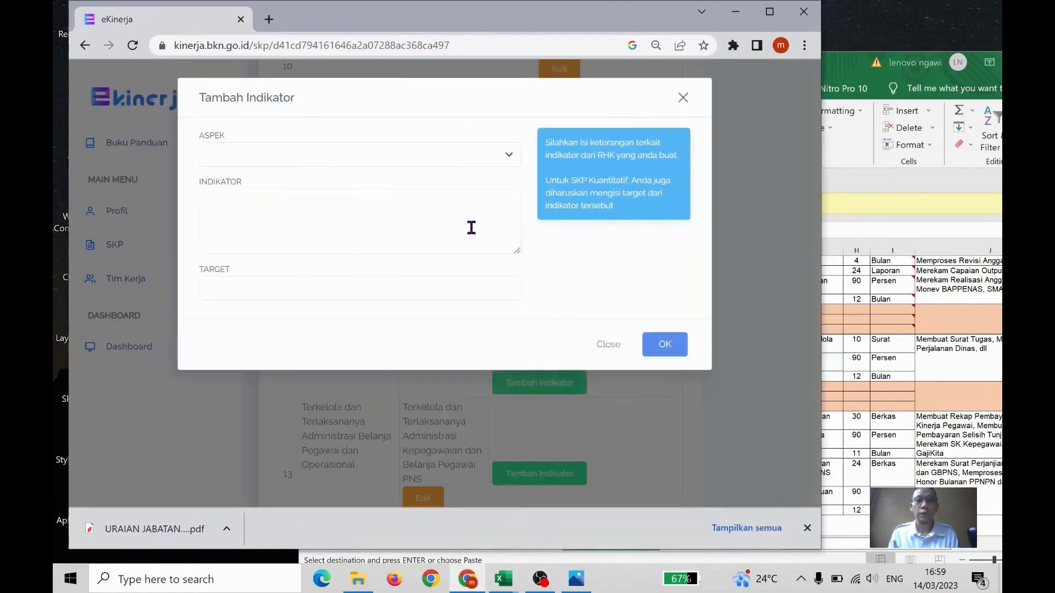
left_click(396, 161)
left_click(367, 184)
left_click(369, 230)
key("ctrl+v")
left_click(372, 288)
key("Down")
key("Return")
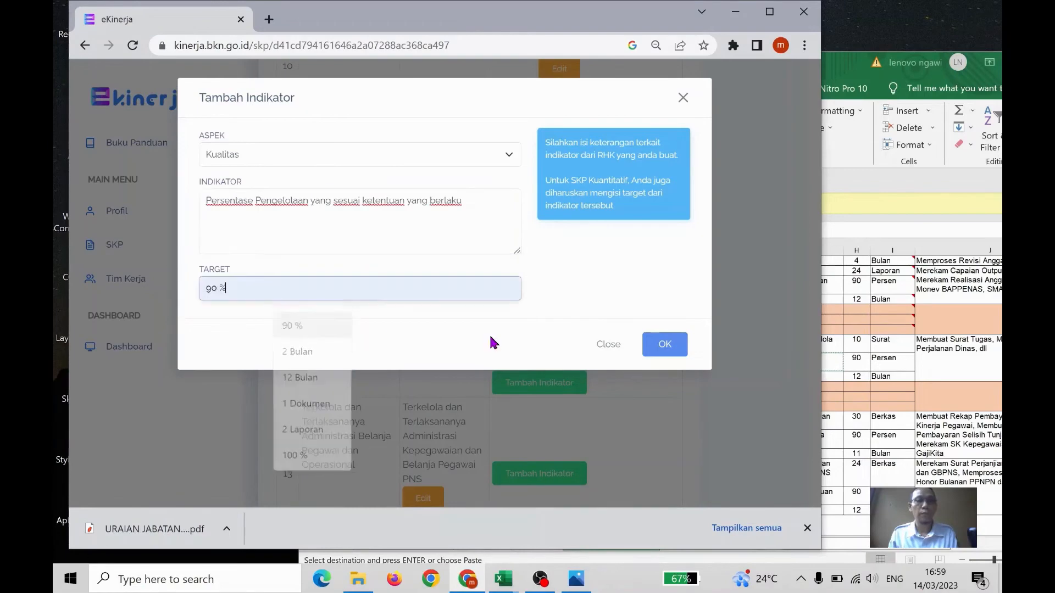
left_click(652, 346)
In the Excel workbook, copy cell G64's text "Rentang waktu pelaksanaan" for the Surat Kepegawaian RHK and return to e-Kinerja
left_click(882, 324)
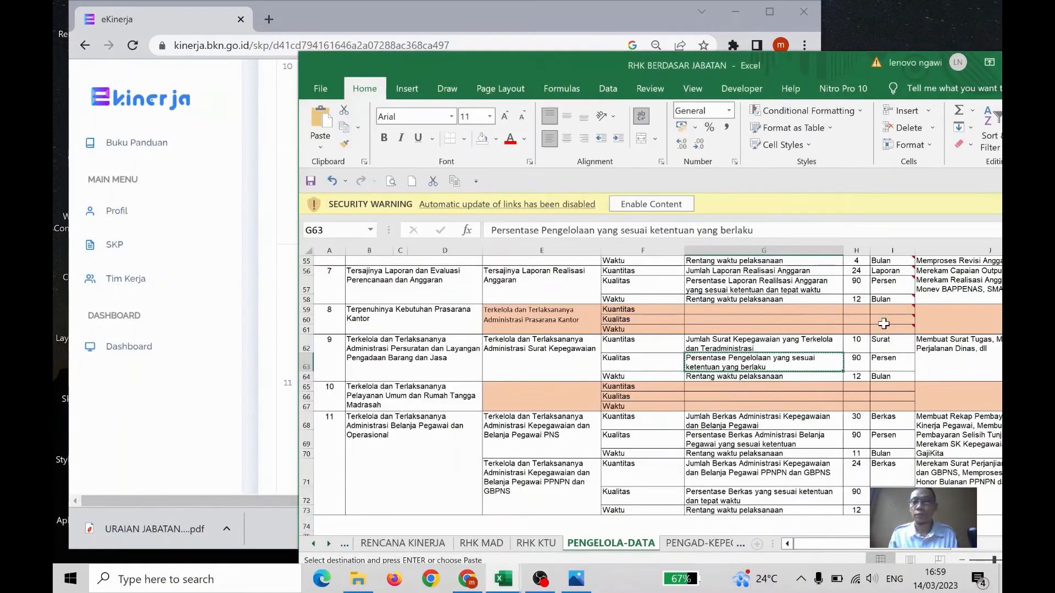
left_click(800, 378)
key("ctrl+c")
left_click(479, 25)
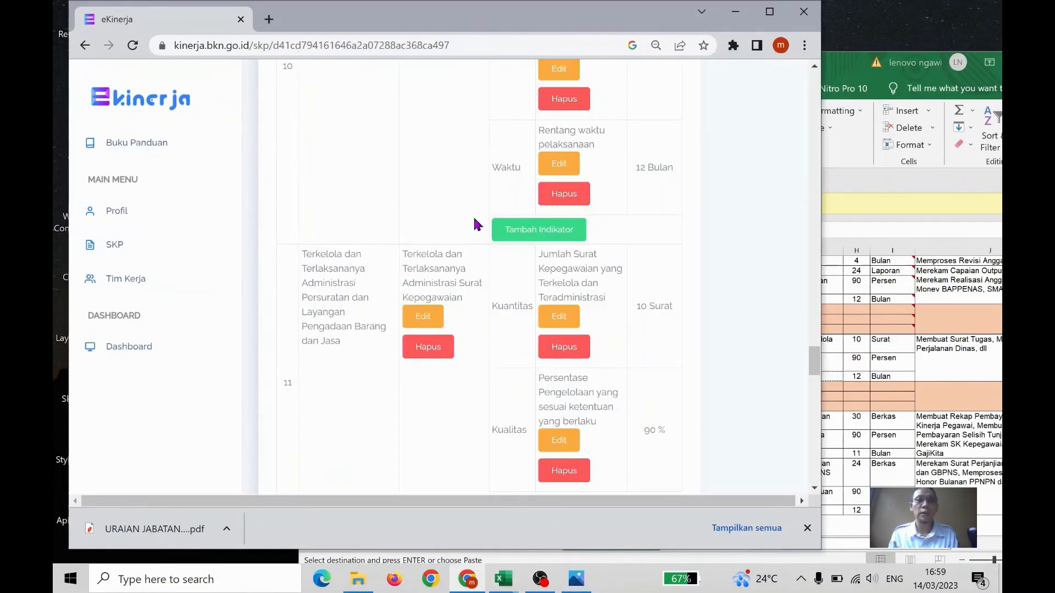
Add a Waktu indicator "Rentang waktu pelaksanaan" with target "12 Bulan" to the Administrasi Surat Kepegawaian RHK
scroll(621, 245, "down", 3)
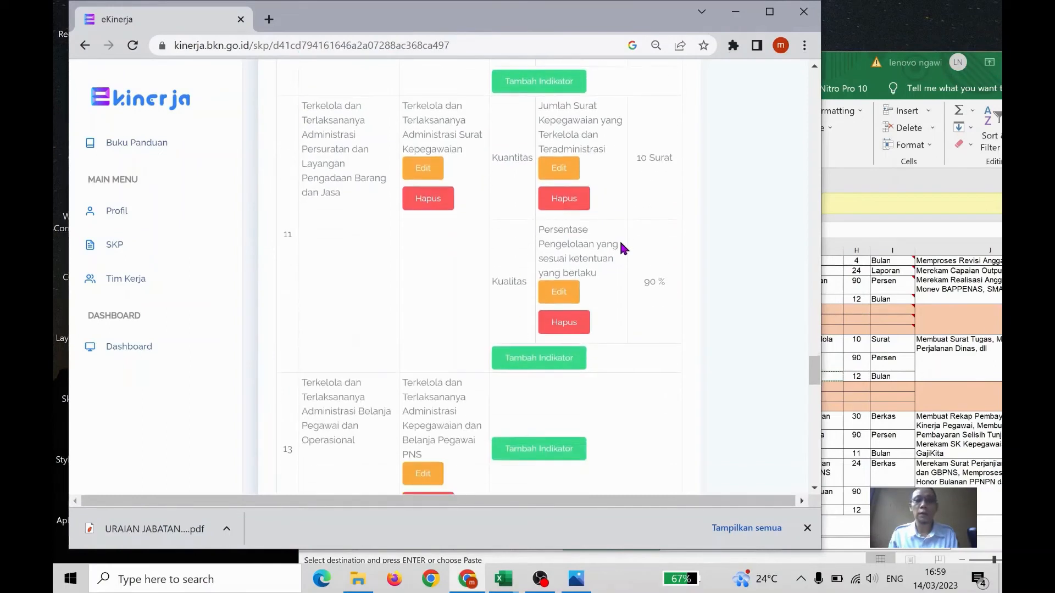
left_click(543, 355)
left_click(423, 160)
left_click(397, 194)
left_click(379, 209)
key("ctrl+v")
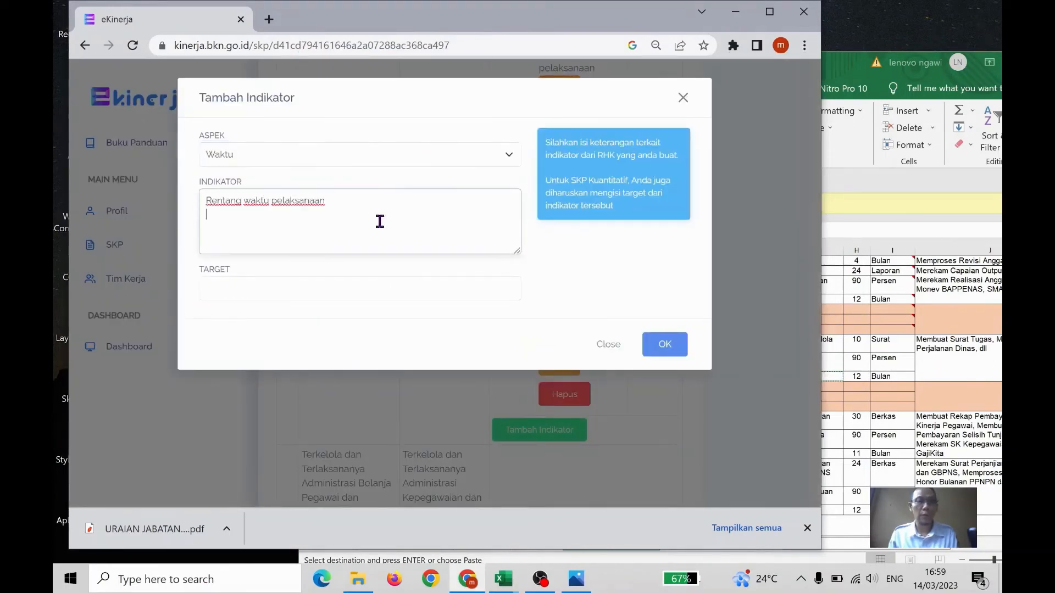
left_click(303, 290)
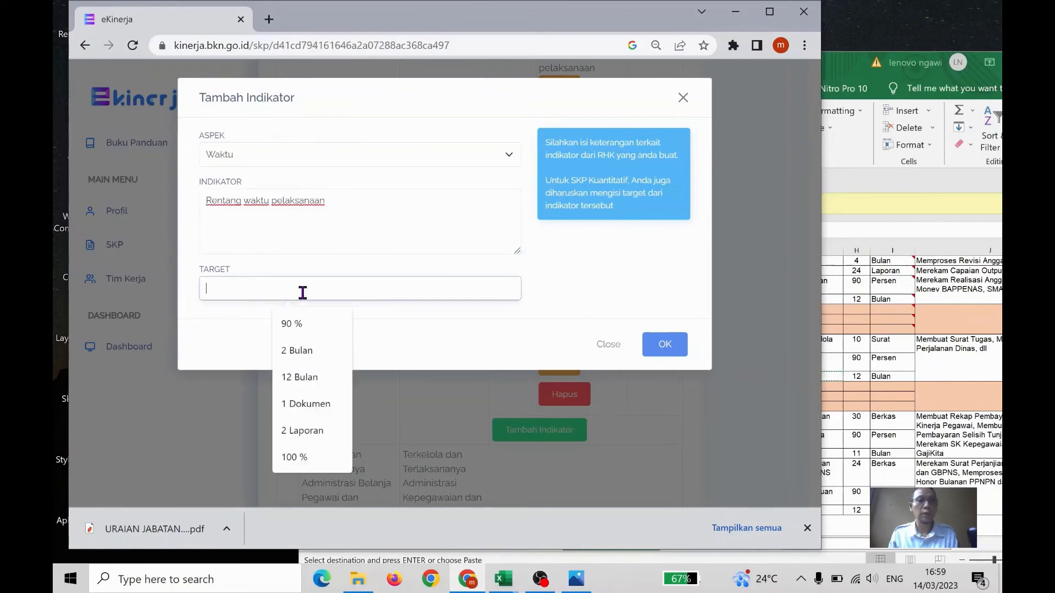
left_click(308, 375)
left_click(666, 344)
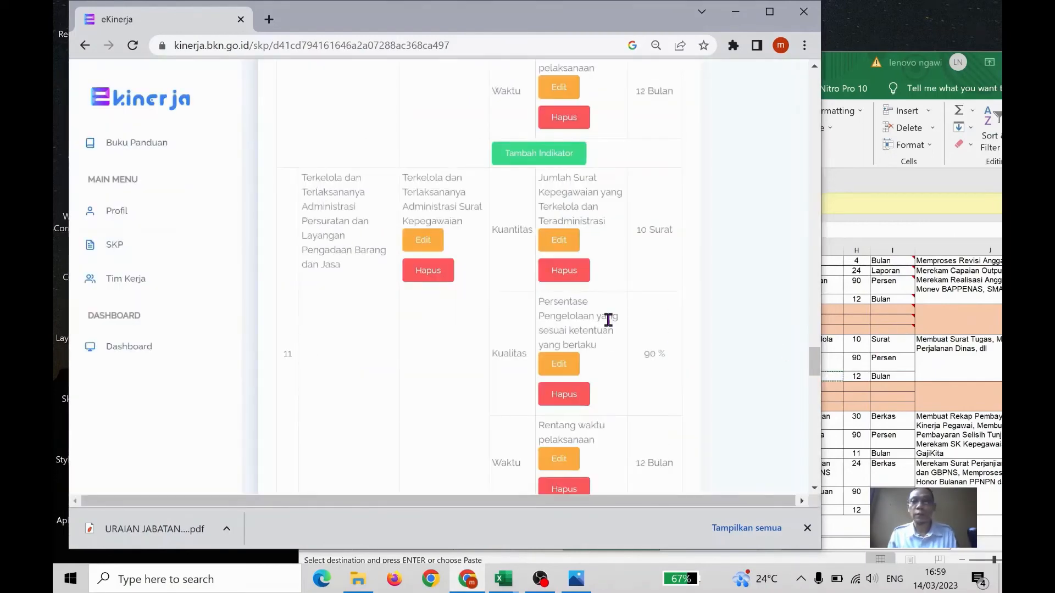
In the Excel workbook, copy cell G68's text "Jumlah Berkas Administrasi Kepegawaian dan Belanja Pegawai" for the Belanja Pegawai PNS RHK
scroll(606, 314, "down", 3)
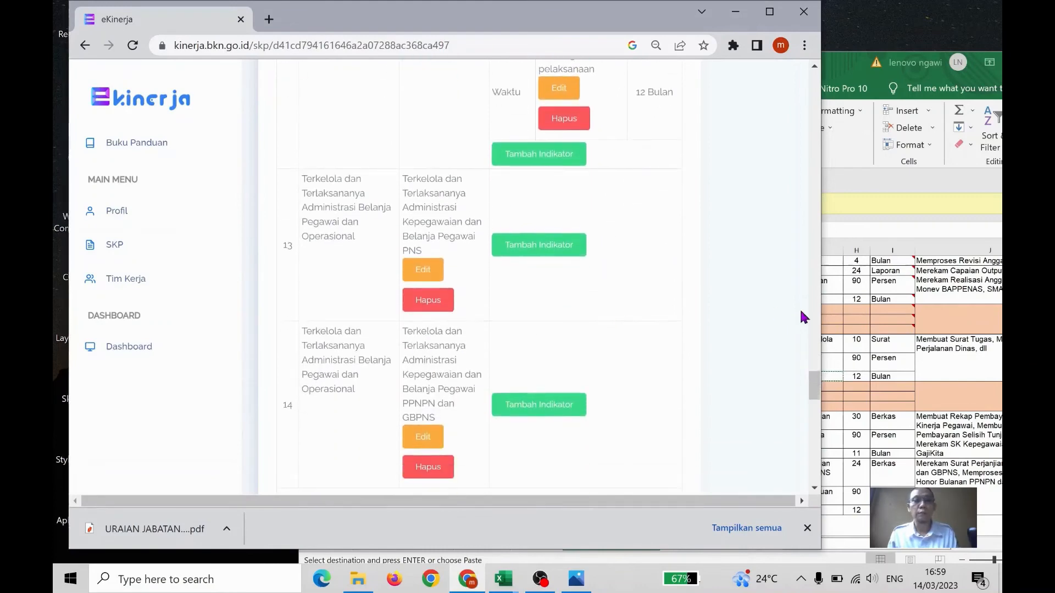
left_click(864, 325)
scroll(797, 352, "down", 2)
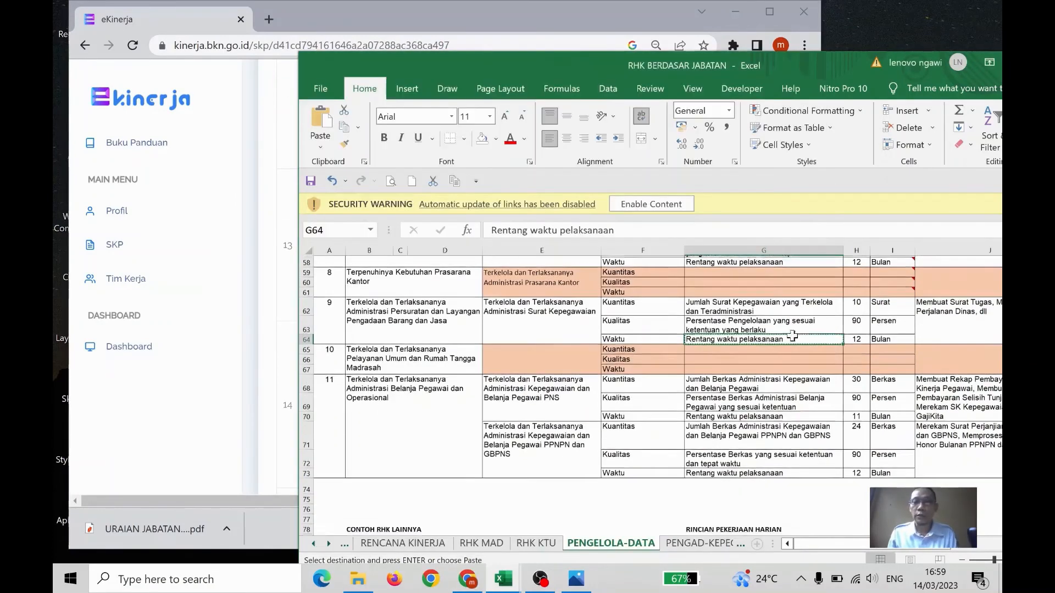
left_click(768, 365)
left_click(772, 354)
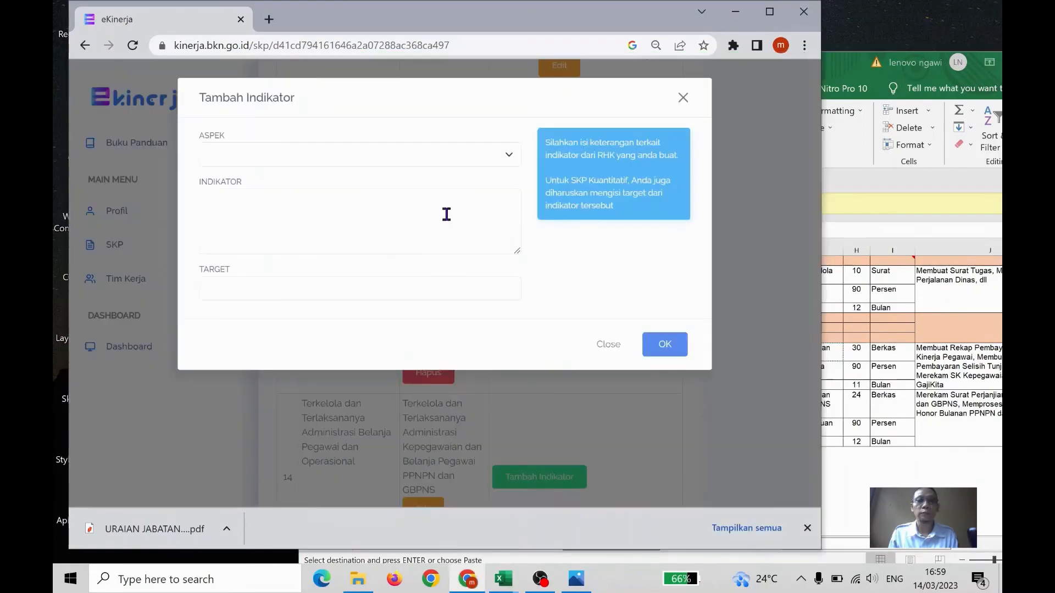
Add a Kuantitas indicator "Jumlah Berkas Administrasi Kepegawaian dan Belanja Pegawai" with target "30 Berkas" to the Belanja Pegawai PNS RHK
left_click(428, 166)
left_click(396, 183)
left_click(383, 219)
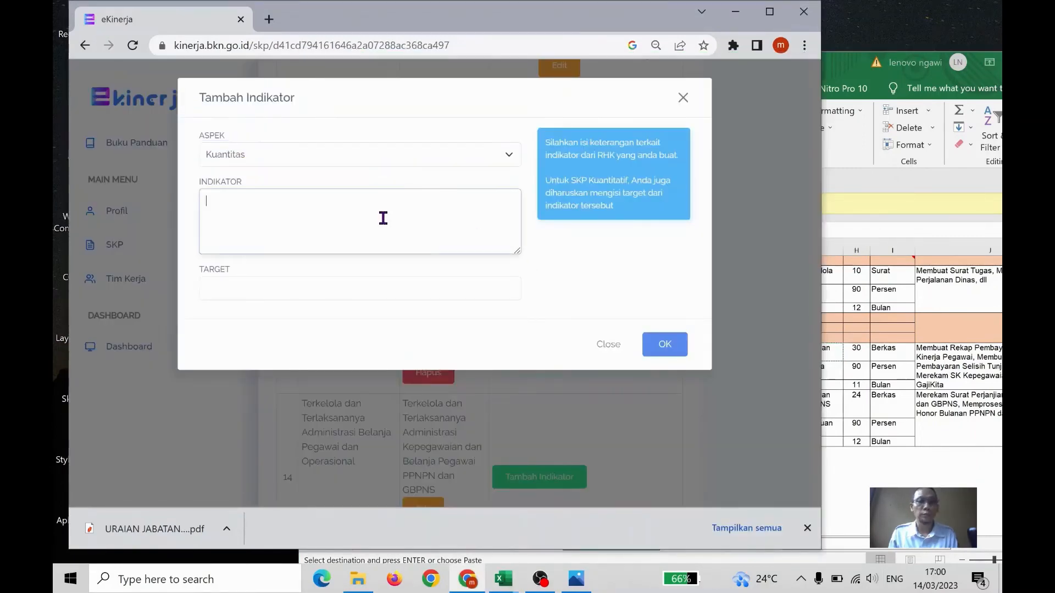
key("ctrl+v")
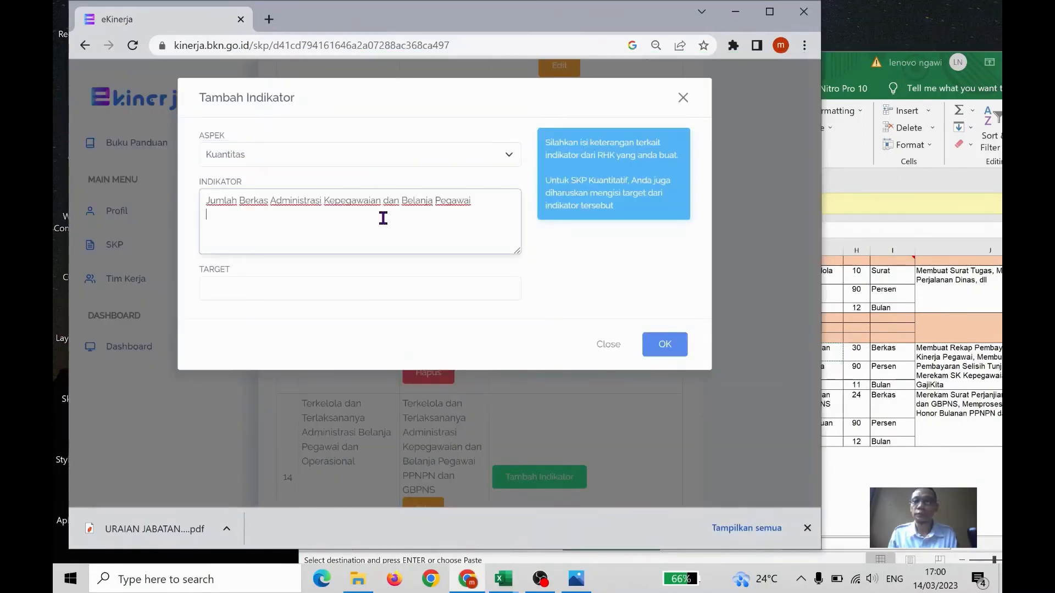
left_click(300, 281)
type("30 Berkas")
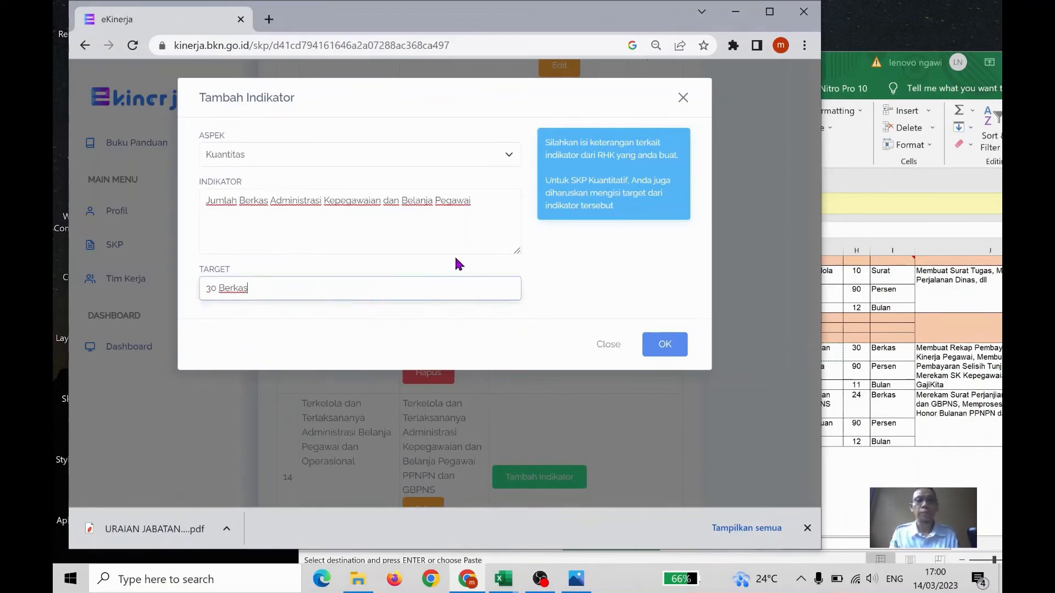
left_click(666, 347)
In the Excel workbook, copy cell G69's text "Persentase Berkas Administrasi Belanja Pegawai yang sesuai ketentuan" and return to e-Kinerja
left_click(893, 380)
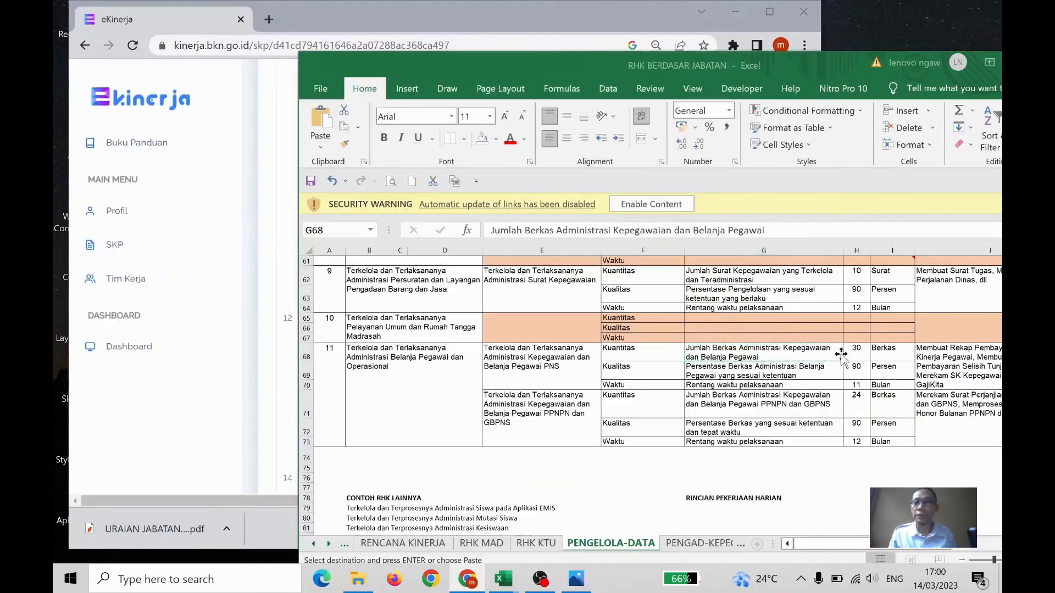
left_click_drag(819, 57, 748, 36)
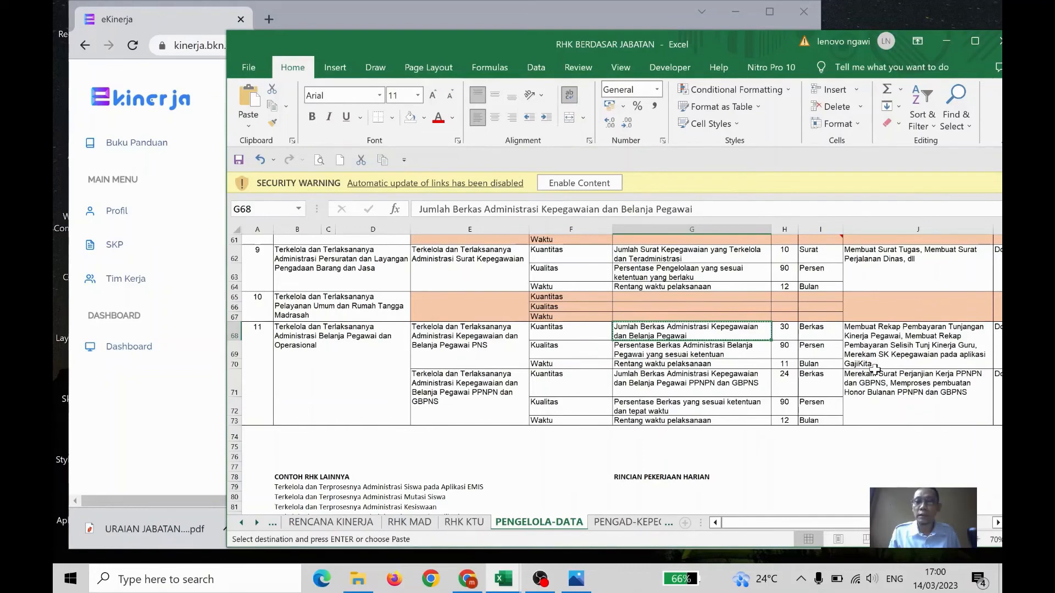
left_click(756, 352)
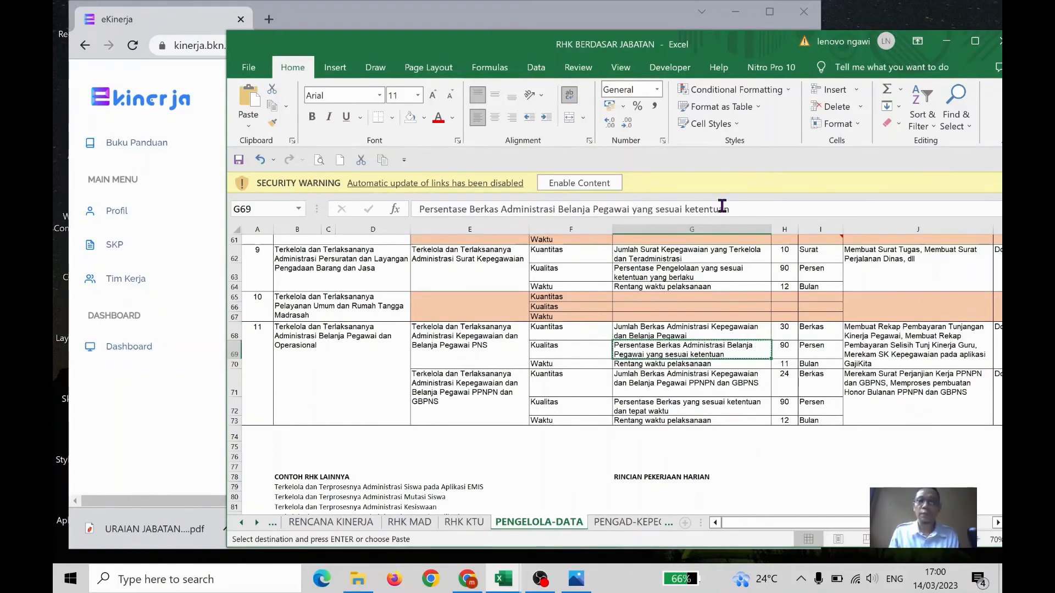
left_click_drag(605, 48, 630, 60)
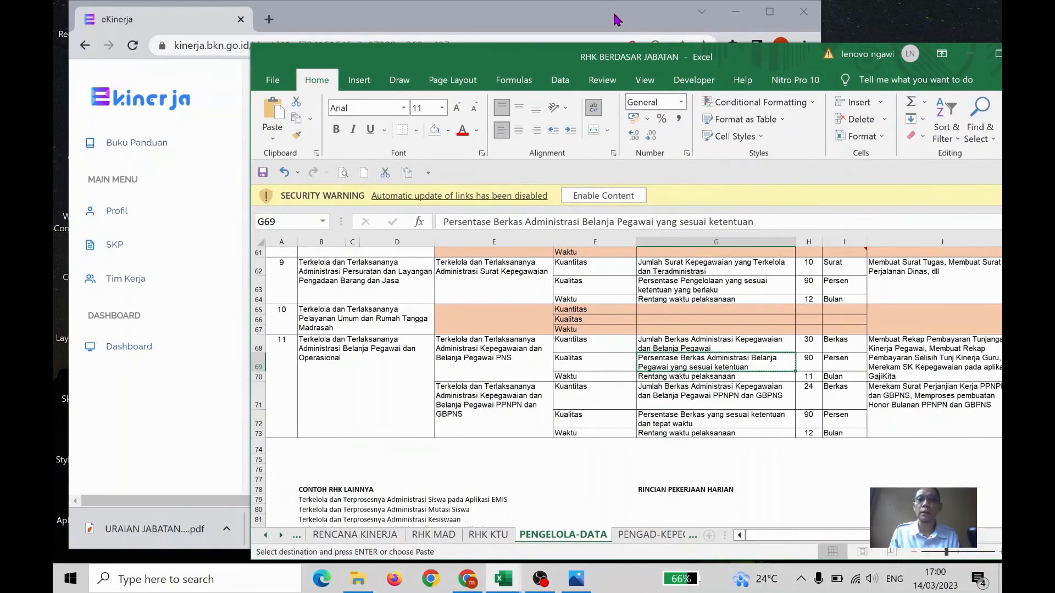
left_click(616, 20)
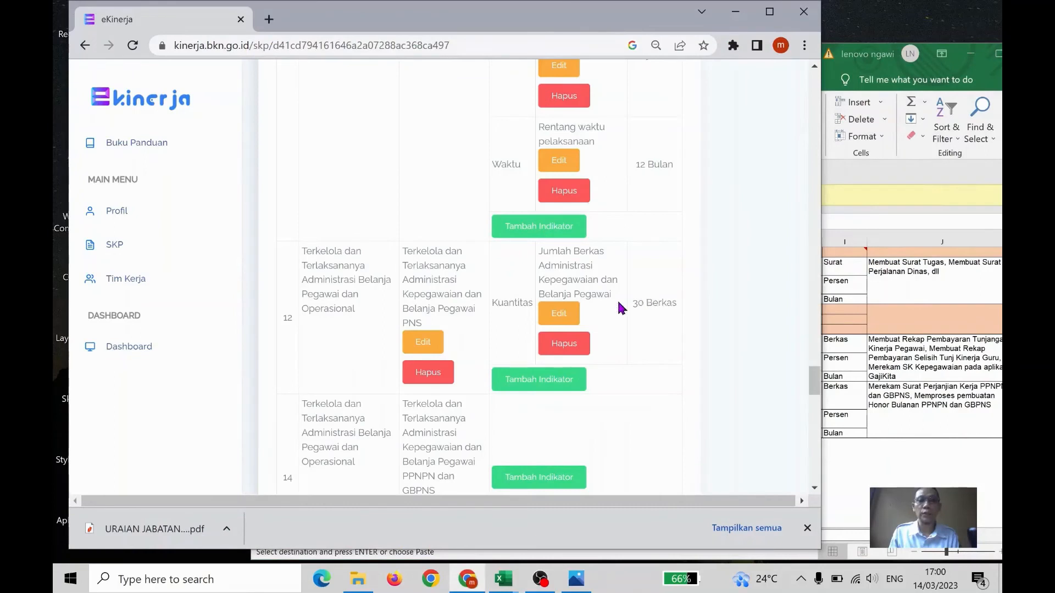
Add a Kualitas indicator "Persentase Berkas Administrasi Belanja Pegawai yang sesuai ketentuan" with target "90 %" to the Belanja Pegawai PNS RHK
left_click(542, 383)
left_click(434, 156)
left_click(400, 181)
left_click(395, 214)
key("ctrl+v")
left_click(391, 288)
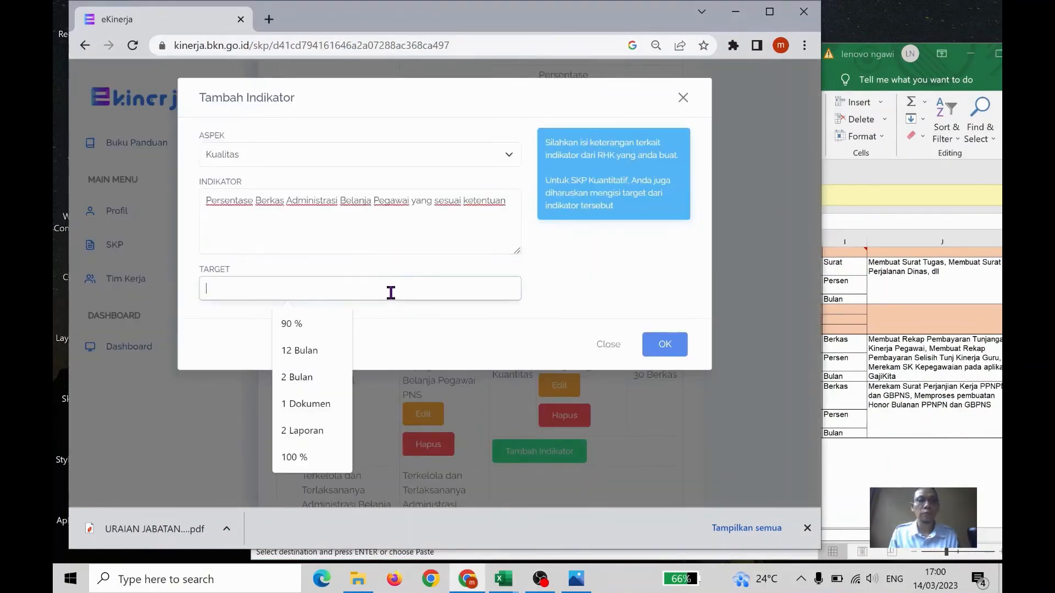
left_click(337, 324)
left_click(664, 344)
In the Excel workbook, copy cell G70's text "Rentang waktu pelaksanaan" for the Belanja Pegawai PNS RHK and return to e-Kinerja
key("alt+Tab")
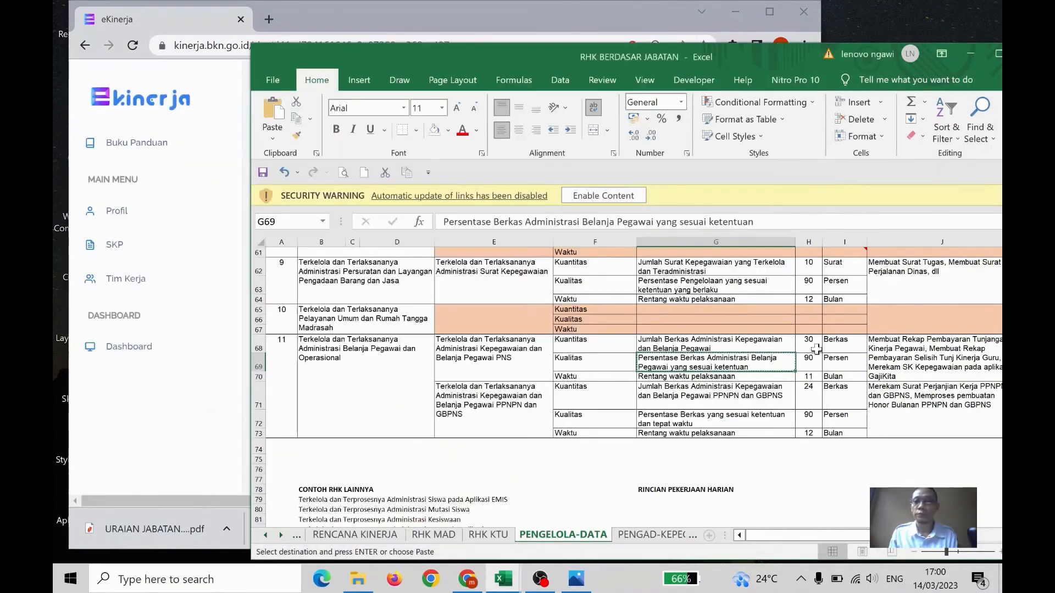
left_click(742, 387)
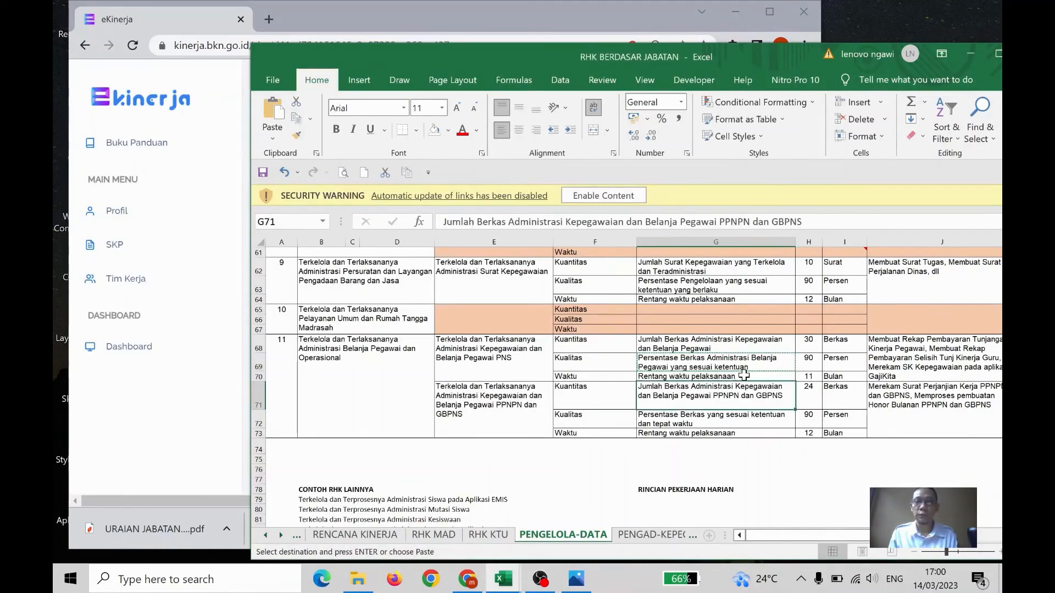
left_click(744, 374)
key("ctrl+c")
key("alt+Tab")
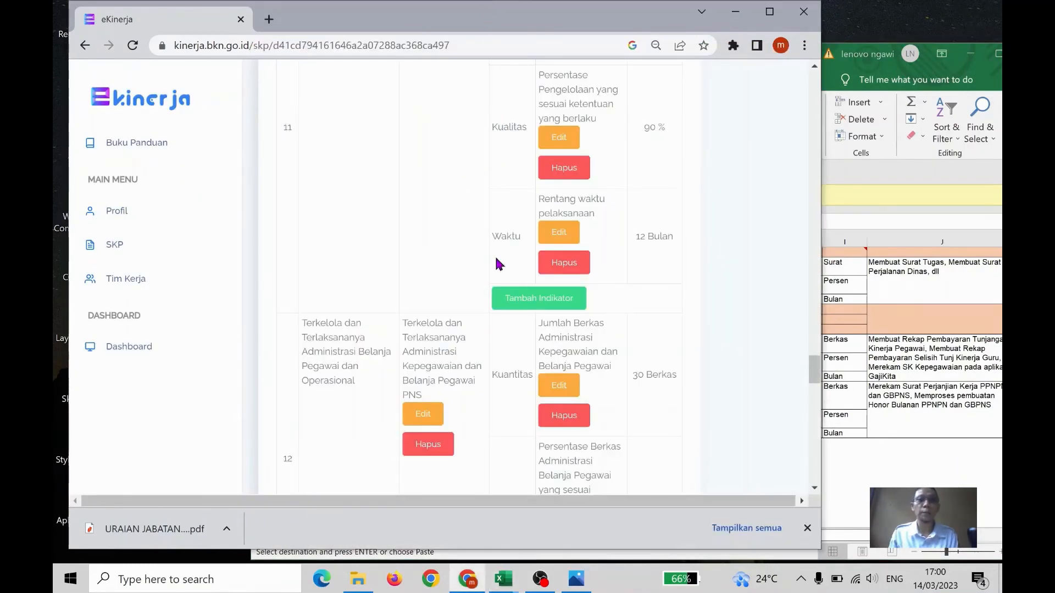
Add a Waktu indicator "Rentang waktu pelaksanaan" with target "11 bulan" to the Belanja Pegawai PNS RHK
scroll(617, 294, "down", 4)
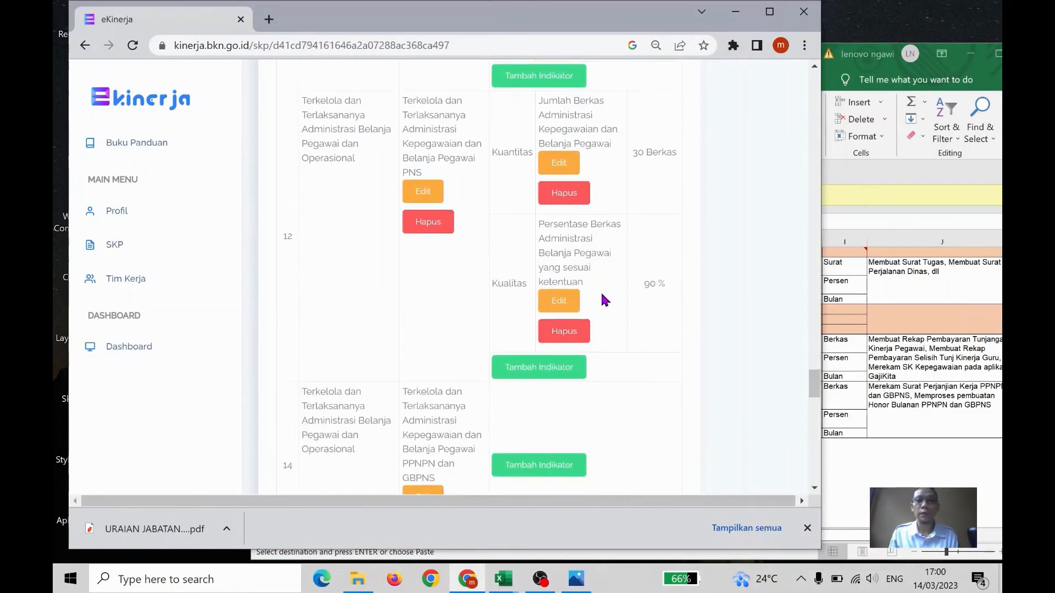
left_click(552, 366)
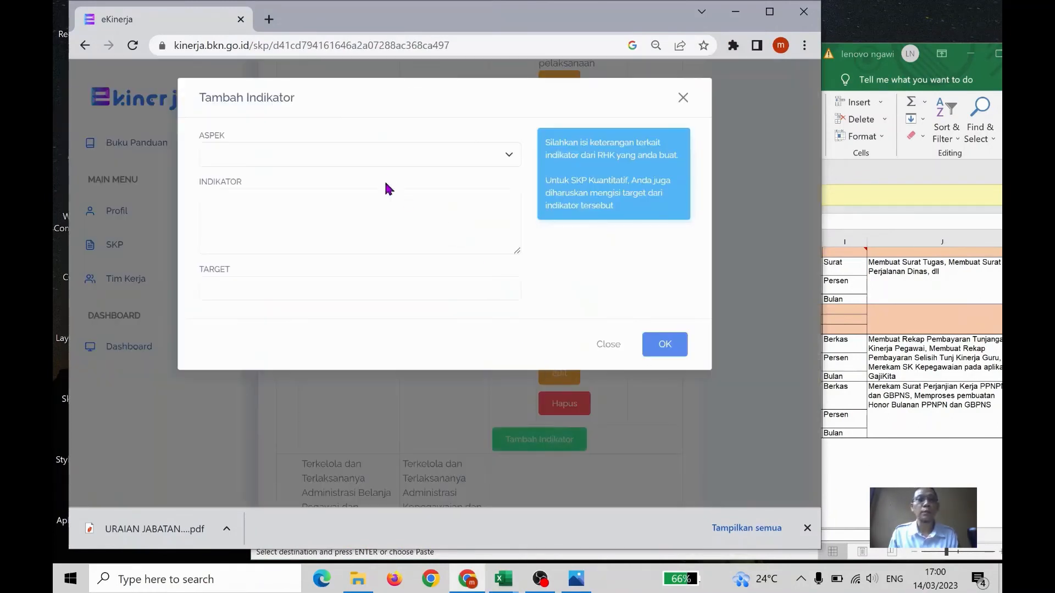
left_click(396, 155)
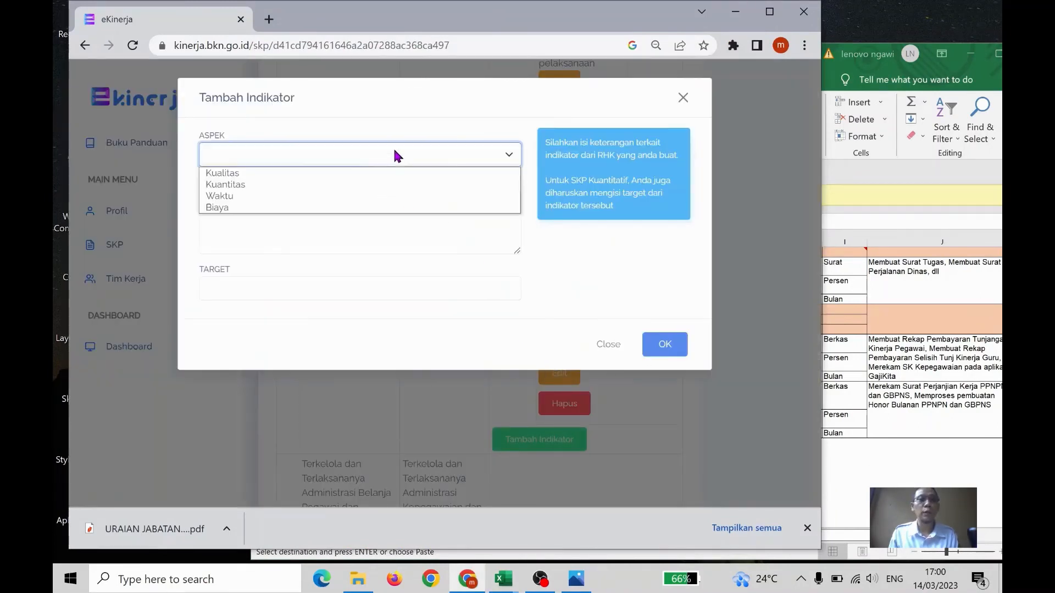
left_click(381, 195)
left_click(370, 202)
key("ctrl+v")
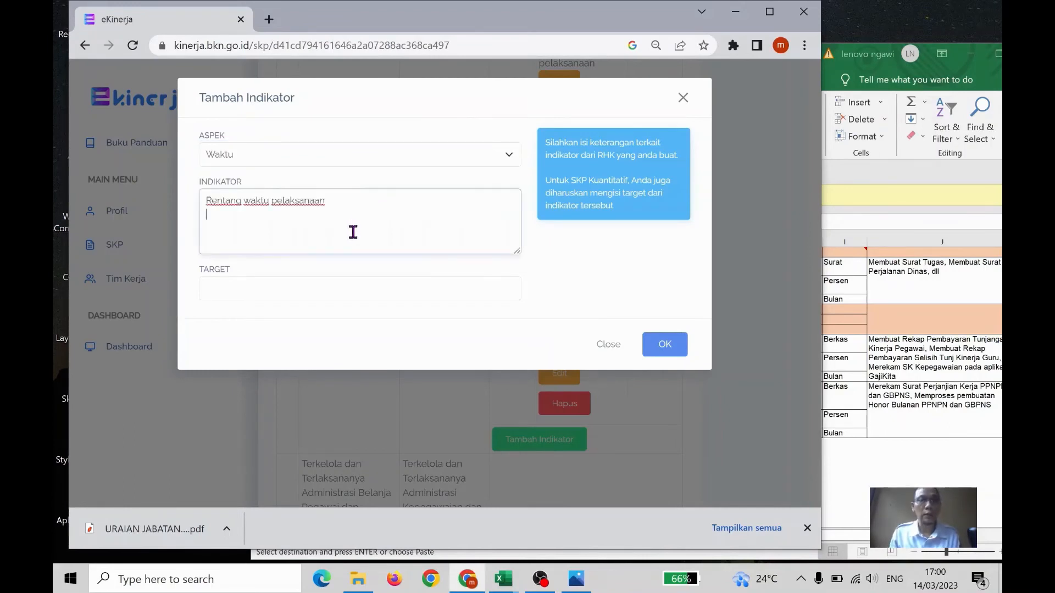
left_click(335, 288)
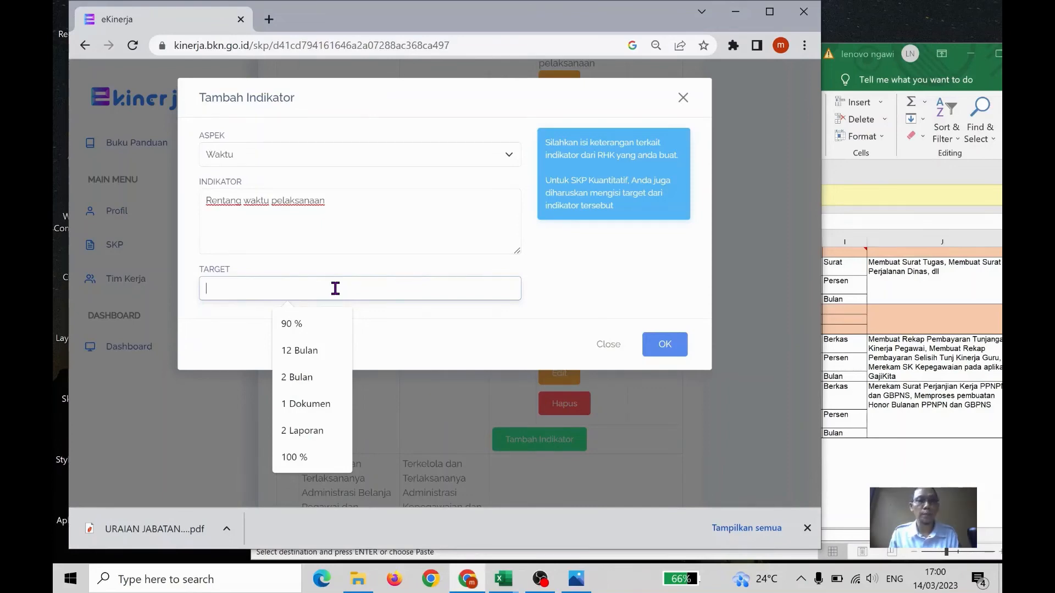
type("11")
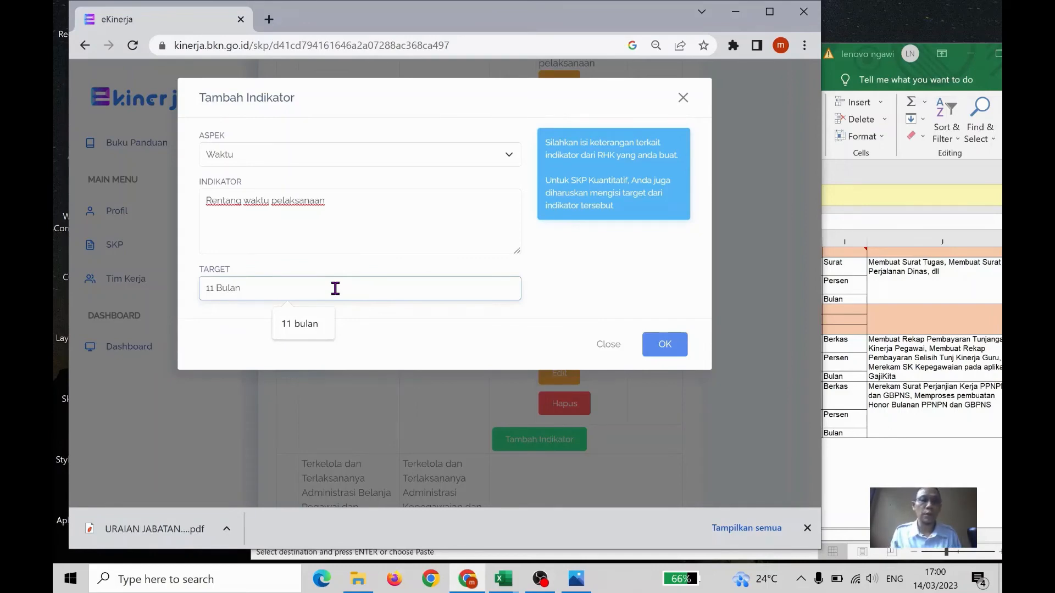
type(" Bulan")
left_click(317, 324)
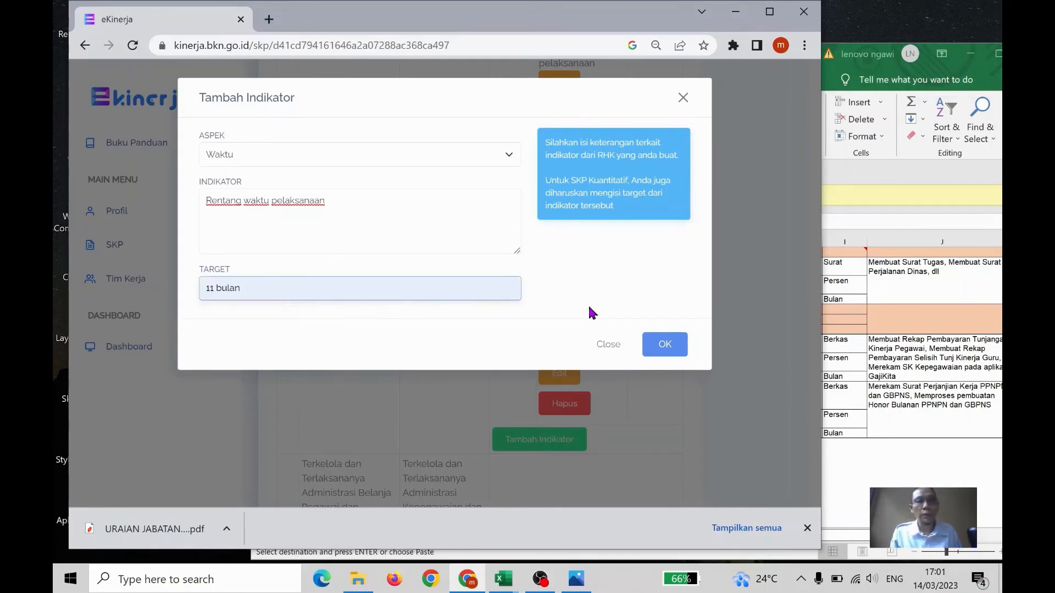
left_click(664, 345)
In the Excel workbook, copy cell G71's text "Jumlah Berkas Administrasi Kepegawaian dan Belanja Pegawai PPNPN dan GBPNS" and return to e-Kinerja
scroll(660, 334, "down", 3)
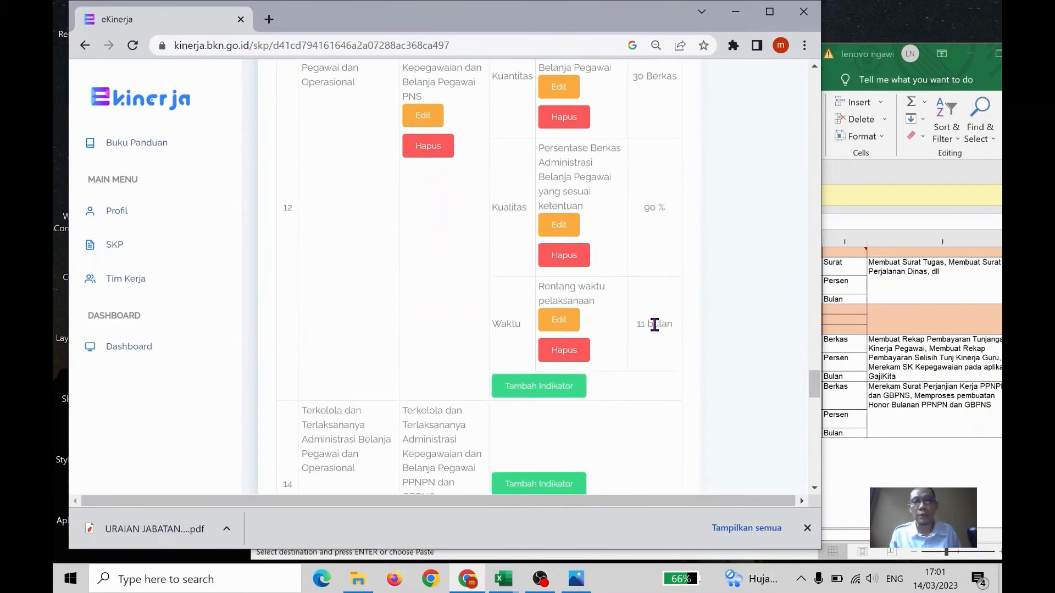
scroll(654, 326, "down", 5)
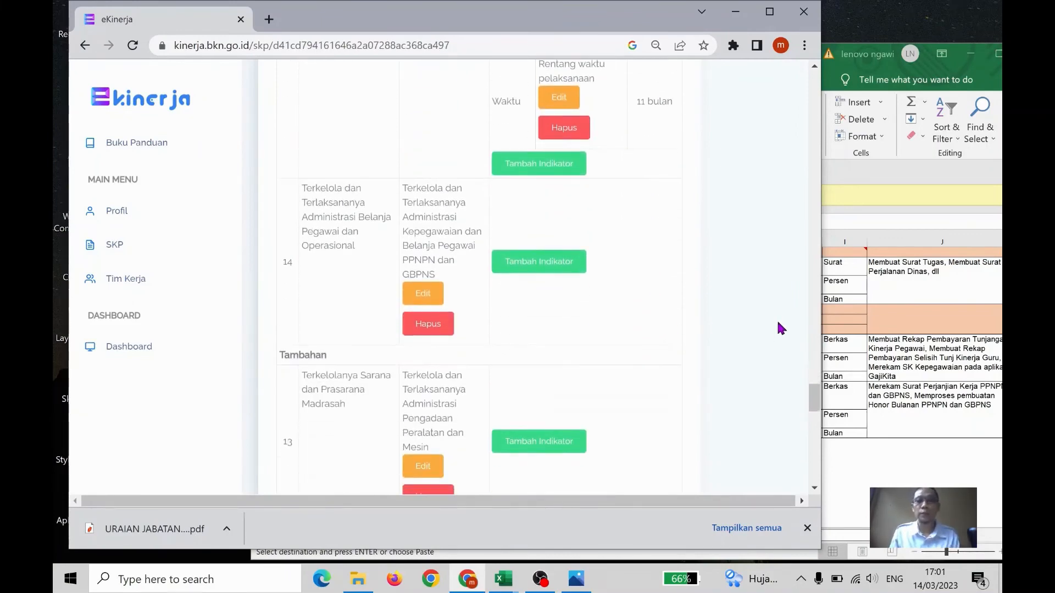
left_click(825, 343)
left_click(691, 394)
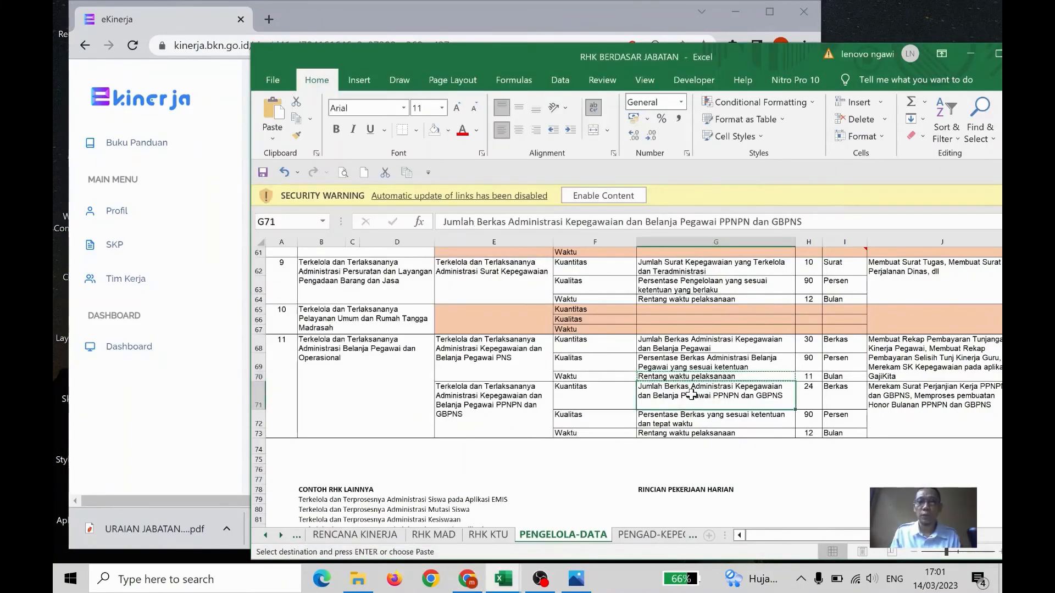
key("ctrl+c")
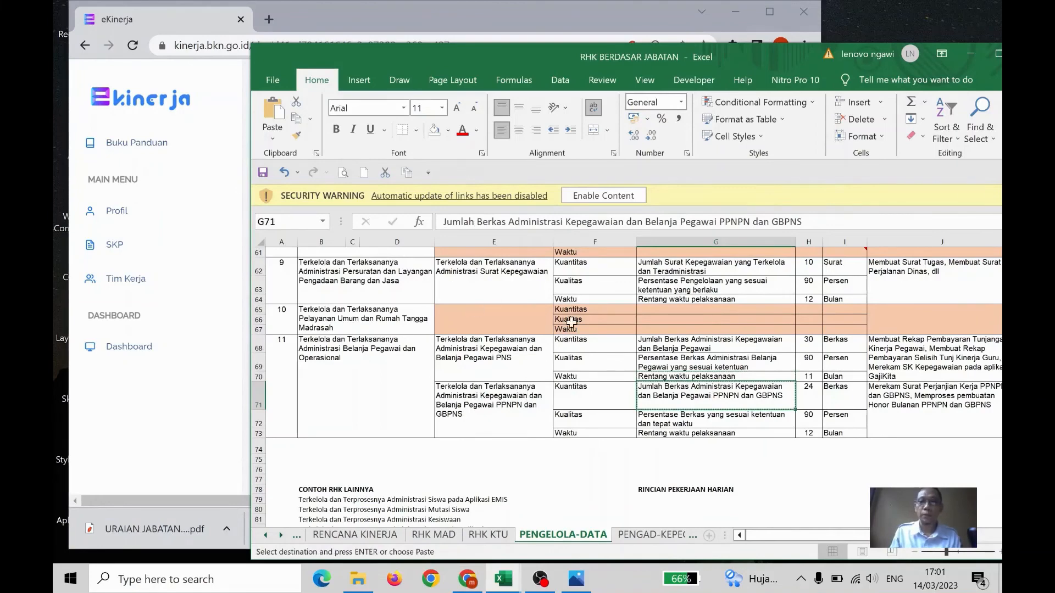
left_click(522, 16)
Add a Kuantitas indicator "Jumlah Berkas Administrasi Kepegawaian dan Belanja Pegawai PPNPN dan GBPNS" with target "24 Berkas" to the Belanja Pegawai PPNPN dan GBPNS RHK
left_click(526, 262)
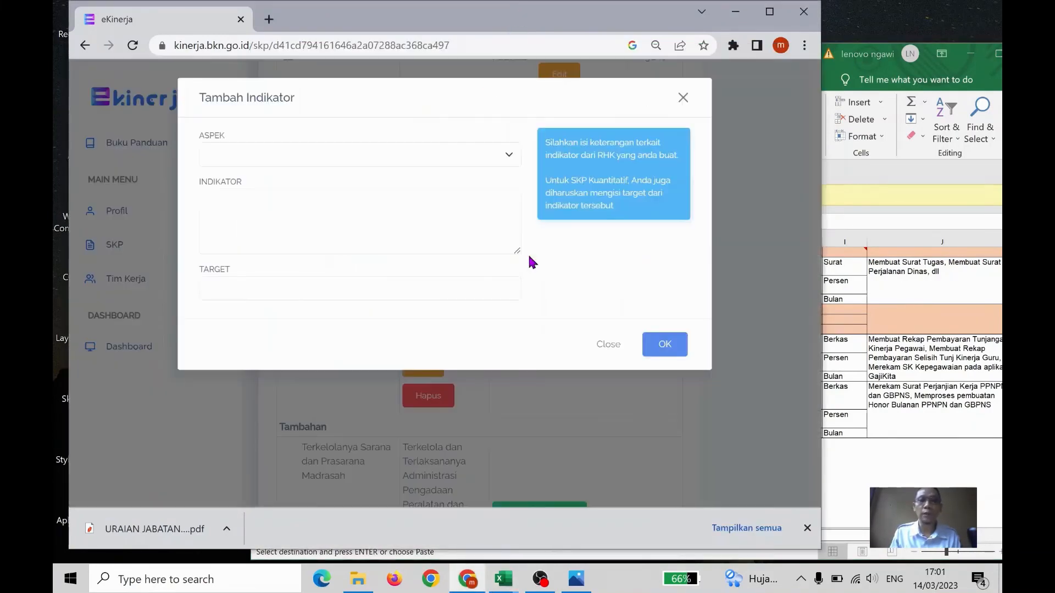
left_click(434, 156)
left_click(425, 173)
left_click(432, 230)
key("ctrl+v")
key("alt+Tab")
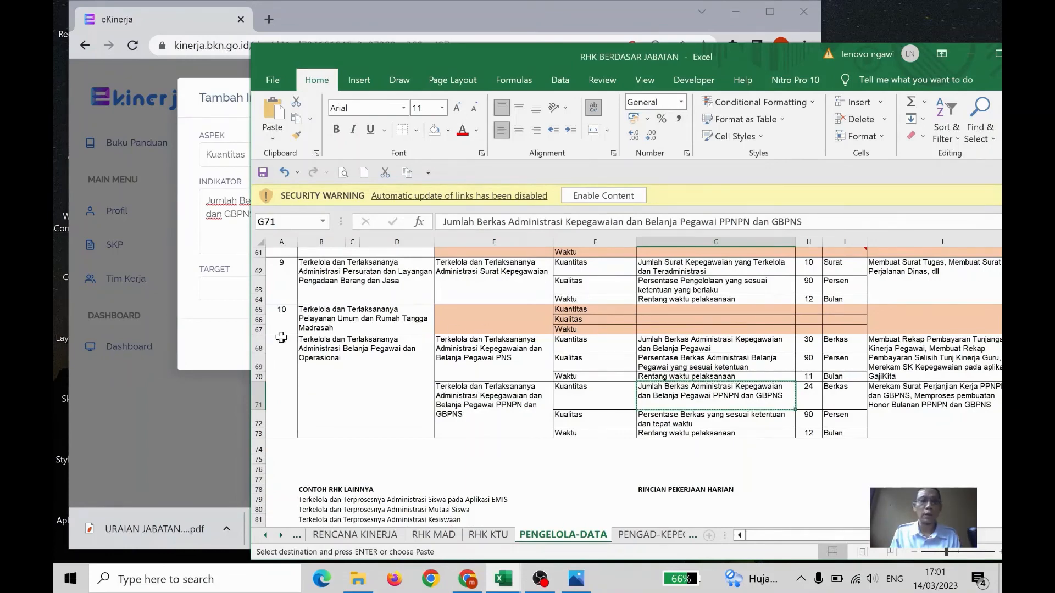
left_click(221, 342)
left_click(238, 286)
type("24 Berkas")
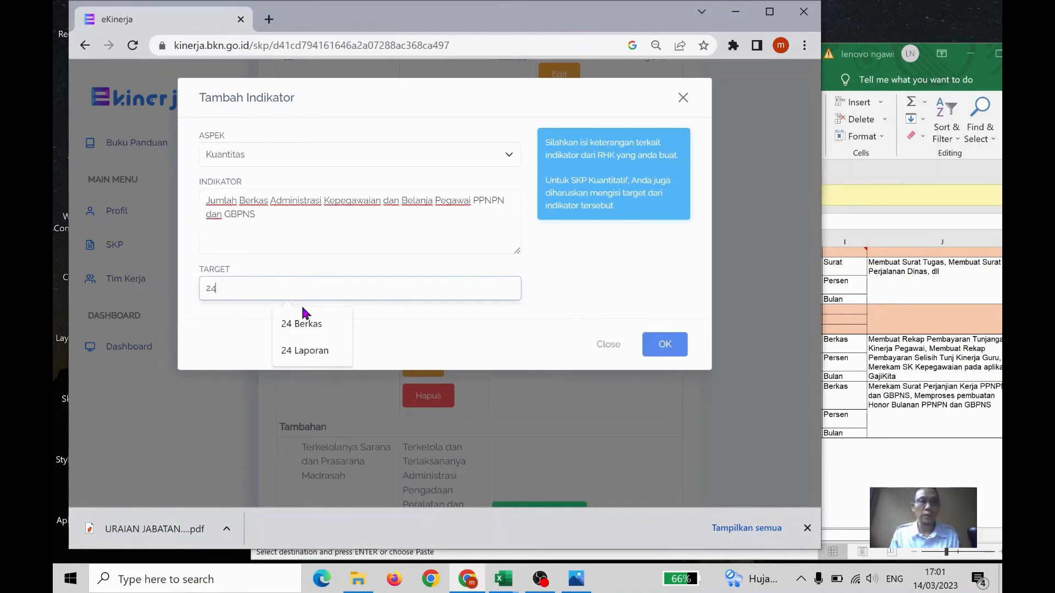
left_click(302, 313)
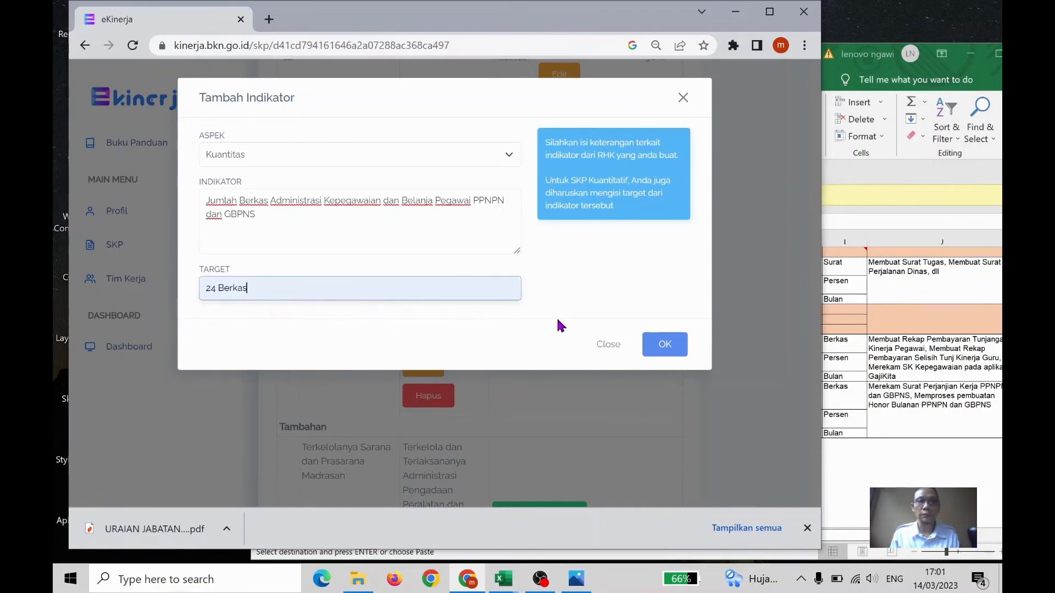
left_click(665, 344)
In the Excel workbook, copy cell G72's text "Persentase Berkas yang sesuai ketentuan dan tepat waktu" and return to e-Kinerja
left_click(972, 374)
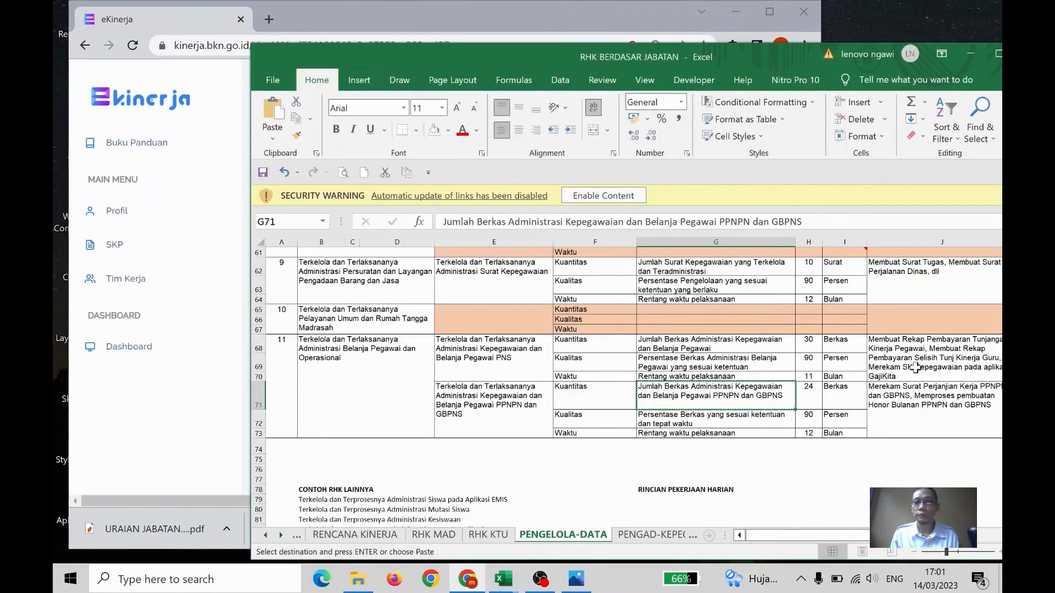
left_click(728, 419)
left_click(431, 12)
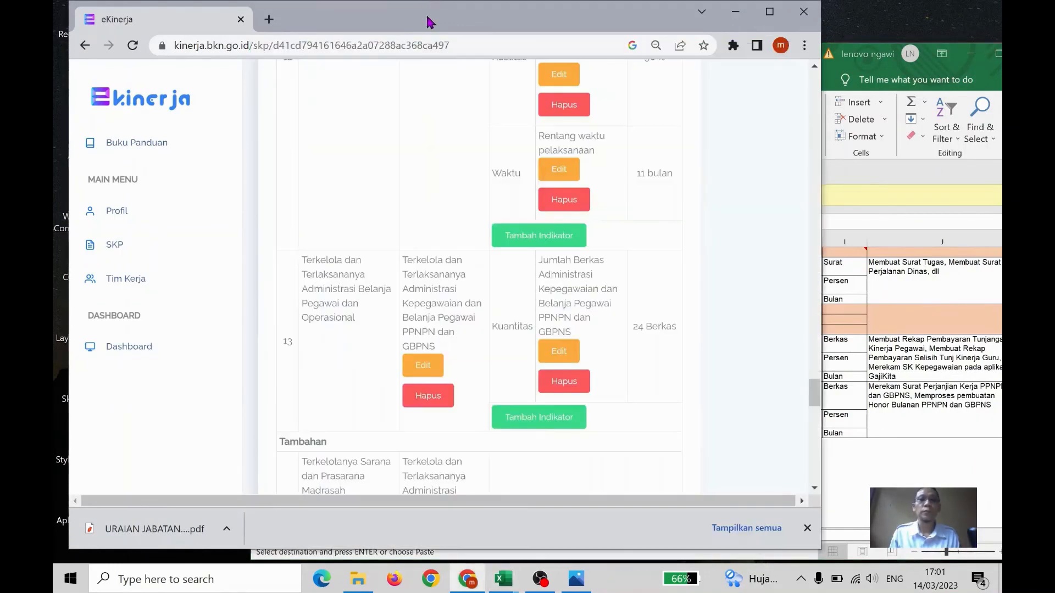
Add a Kualitas indicator "Persentase Berkas yang sesuai ketentuan dan tepat waktu" with target "90 %" to the Belanja Pegawai PPNPN dan GBPNS RHK
left_click(551, 425)
left_click(373, 158)
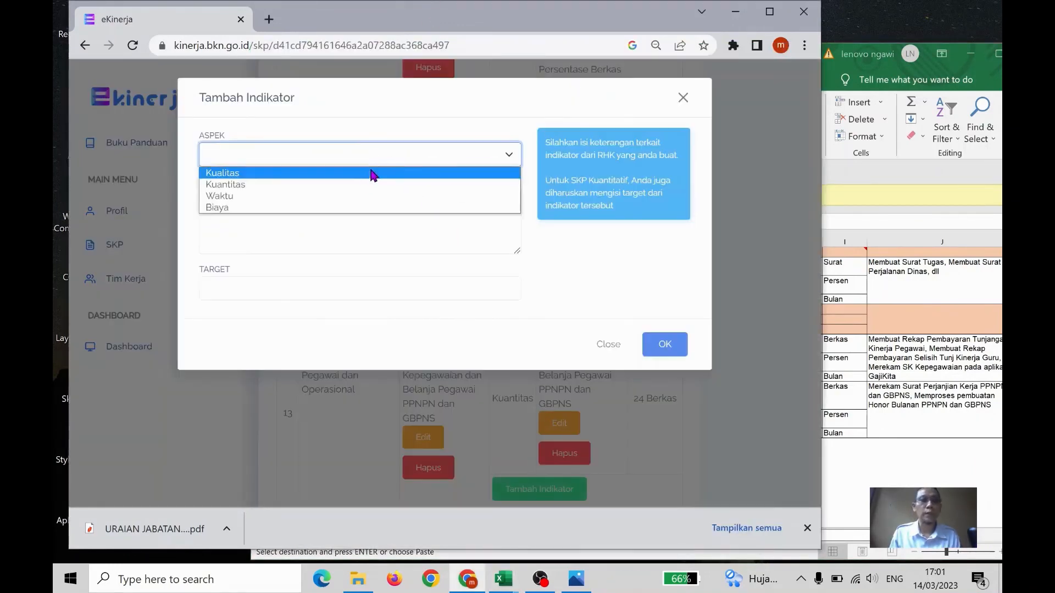
left_click(365, 179)
left_click(370, 217)
key("ctrl+v")
left_click(304, 287)
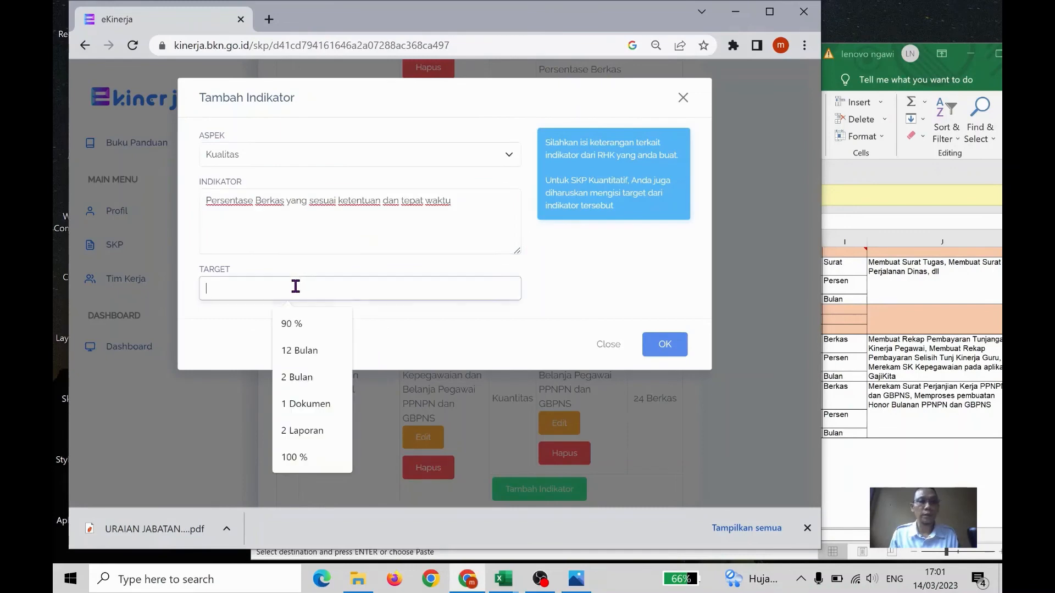
left_click(308, 323)
left_click(666, 346)
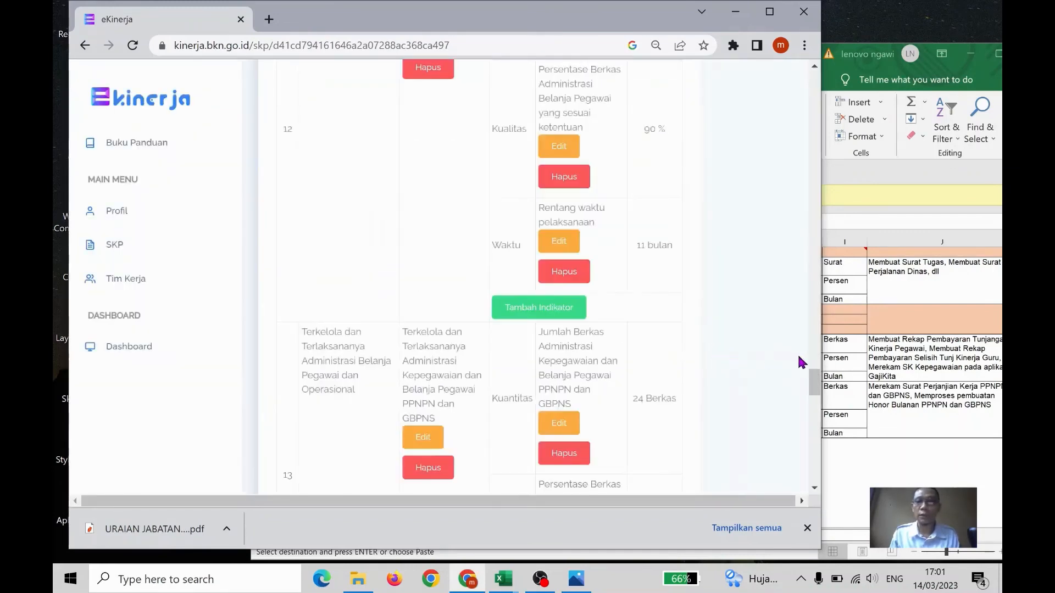
In the Excel workbook, copy cell G73's text "Rentang waktu pelaksanaan" and return to e-Kinerja
left_click(864, 365)
left_click(757, 438)
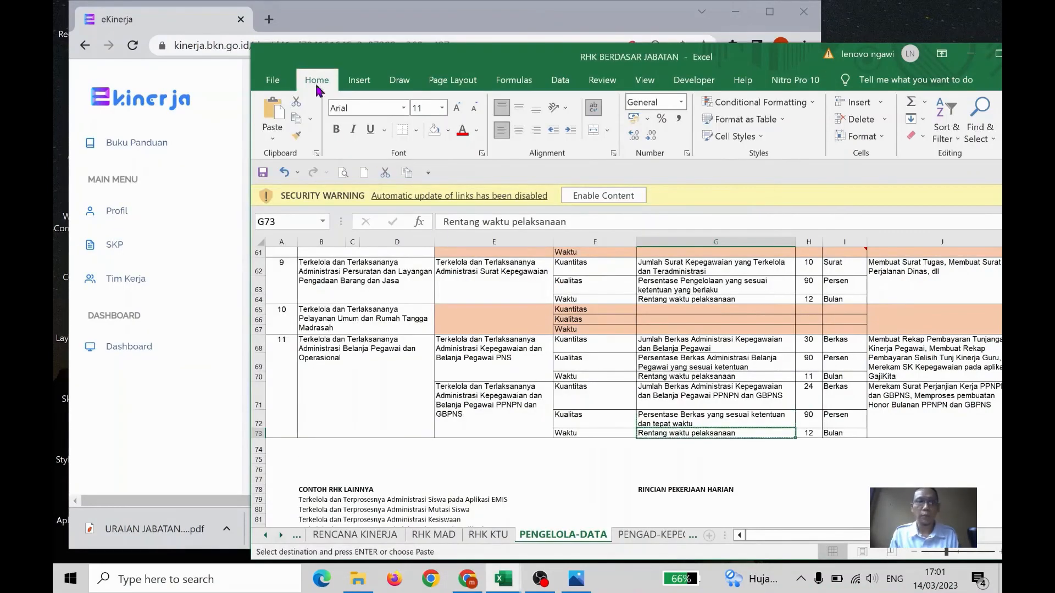
left_click(380, 22)
Add a Waktu indicator "Rentang waktu pelaksanaan" with target "12 Bulan" to the Belanja Pegawai PPNPN dan GBPNS RHK
scroll(475, 289, "down", 5)
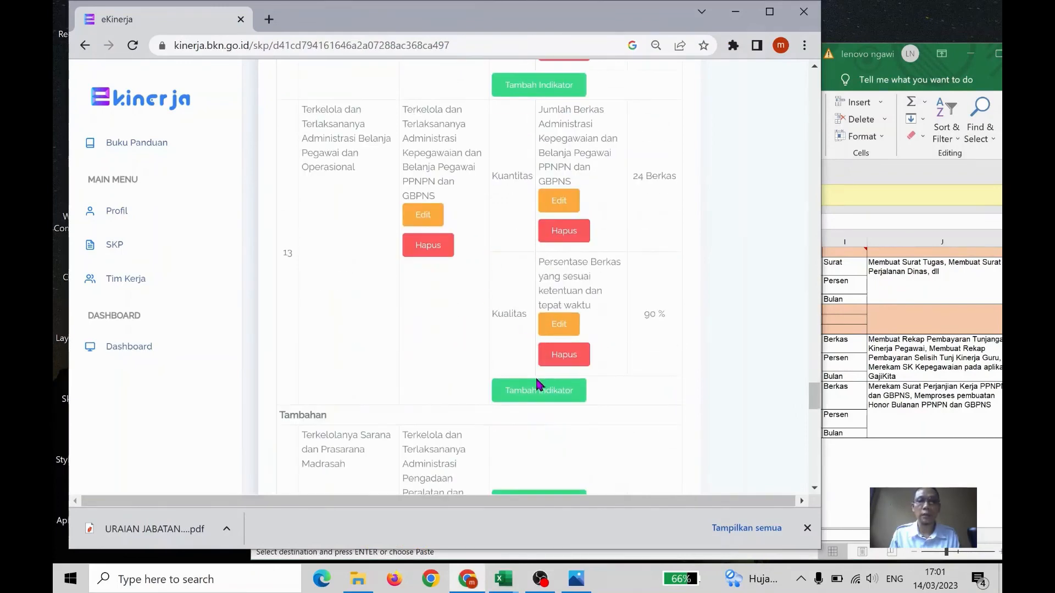
scroll(494, 308, "down", 1)
left_click(527, 321)
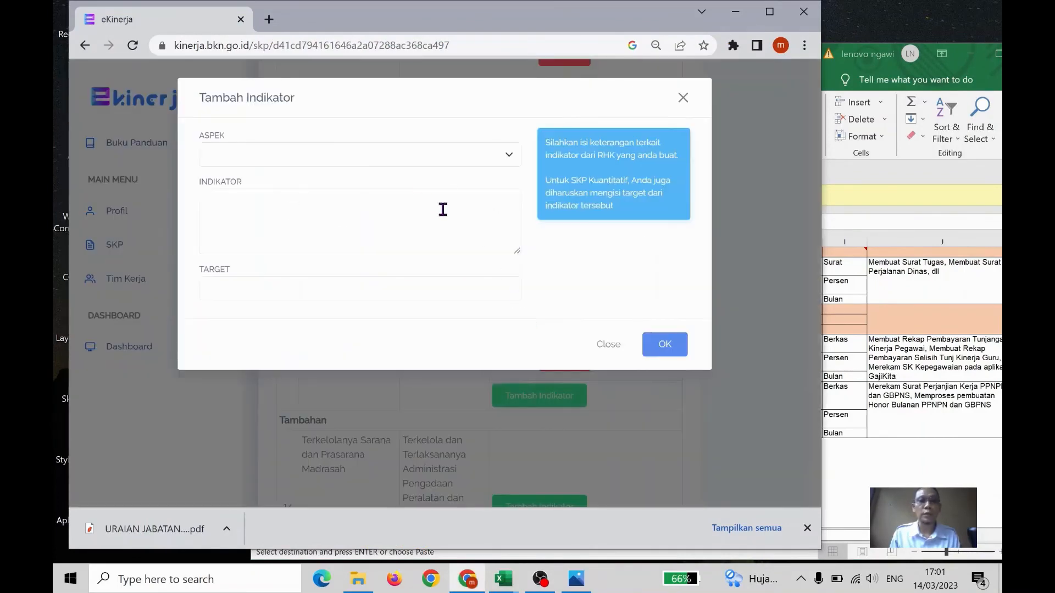
left_click(422, 160)
left_click(378, 194)
left_click(360, 220)
key("ctrl+v")
left_click(304, 285)
type("12")
left_click(323, 325)
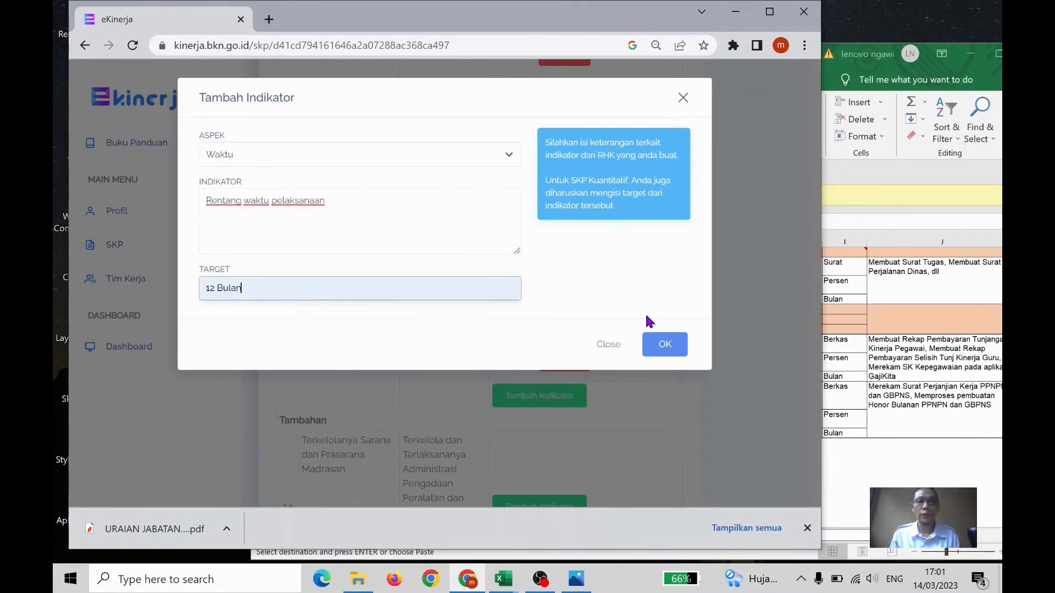
left_click(651, 346)
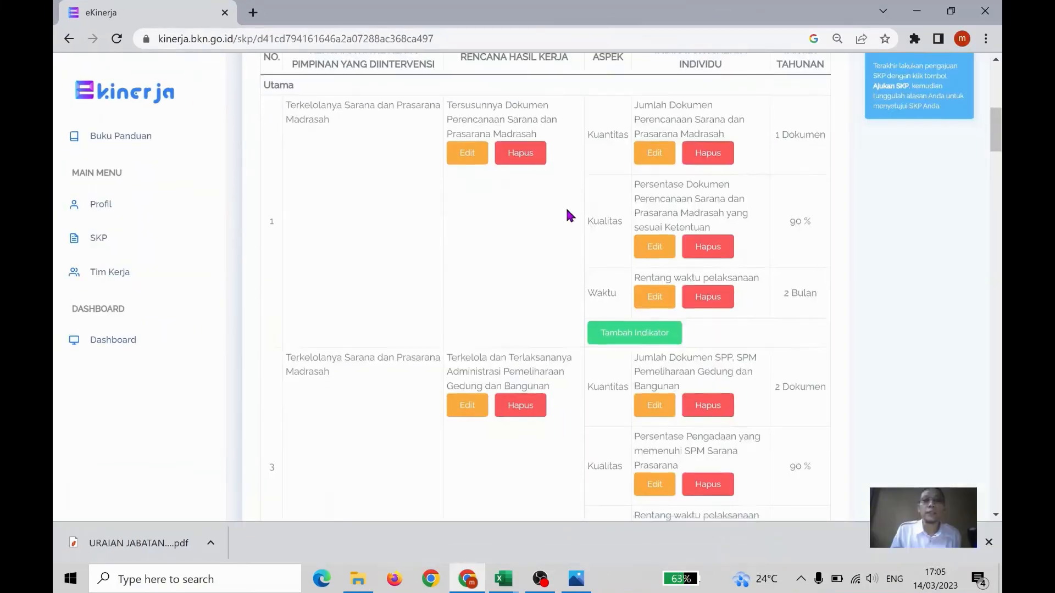
Review the indicators and annual targets of all Utama and Tambahan work result plans in the SKP detail
scroll(565, 209, "down", 15)
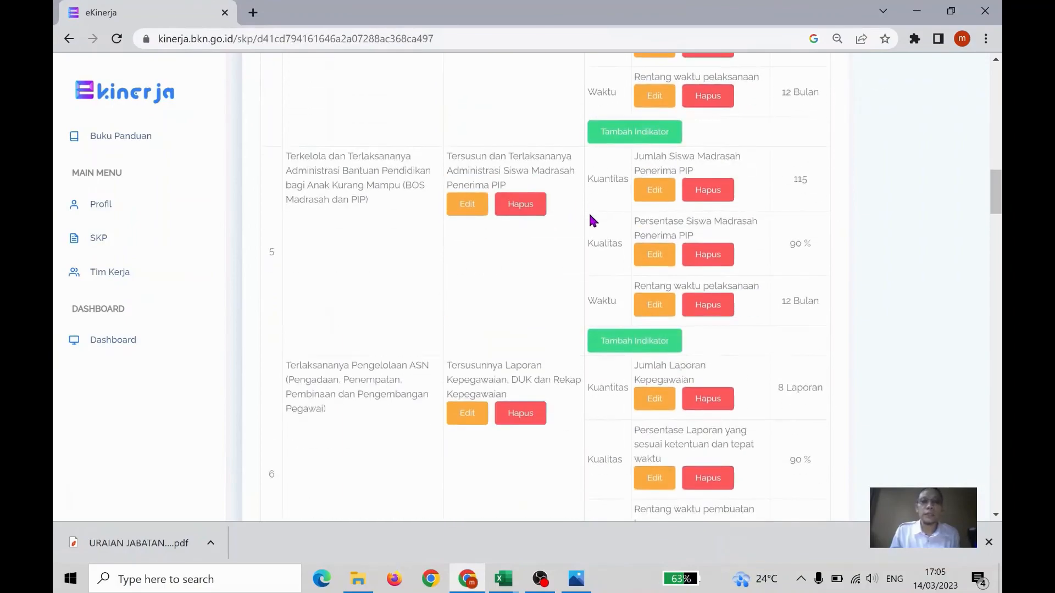
scroll(595, 223, "down", 20)
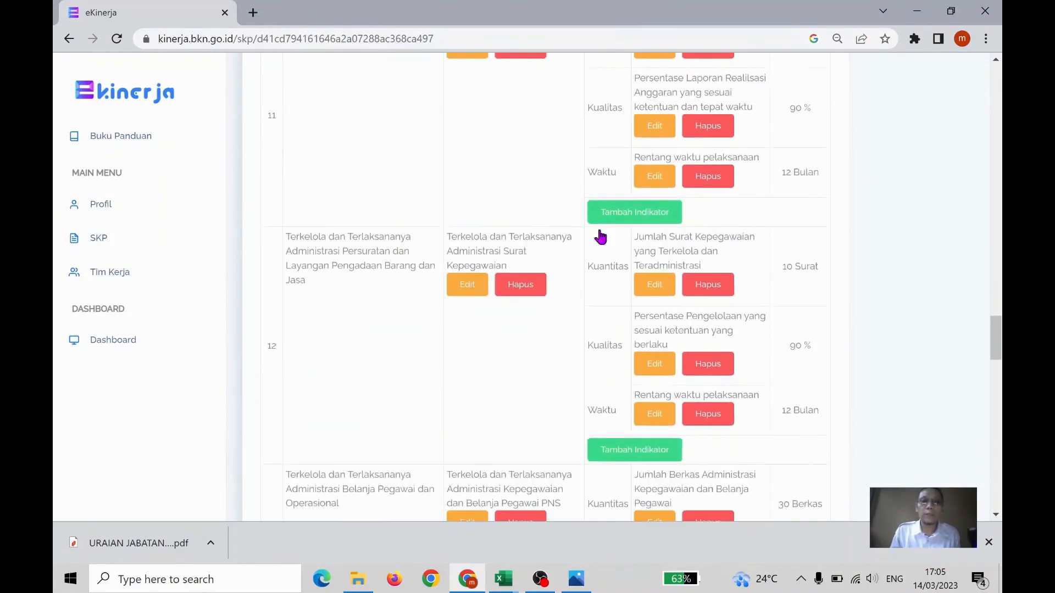
scroll(605, 236, "down", 6)
scroll(609, 238, "down", 1)
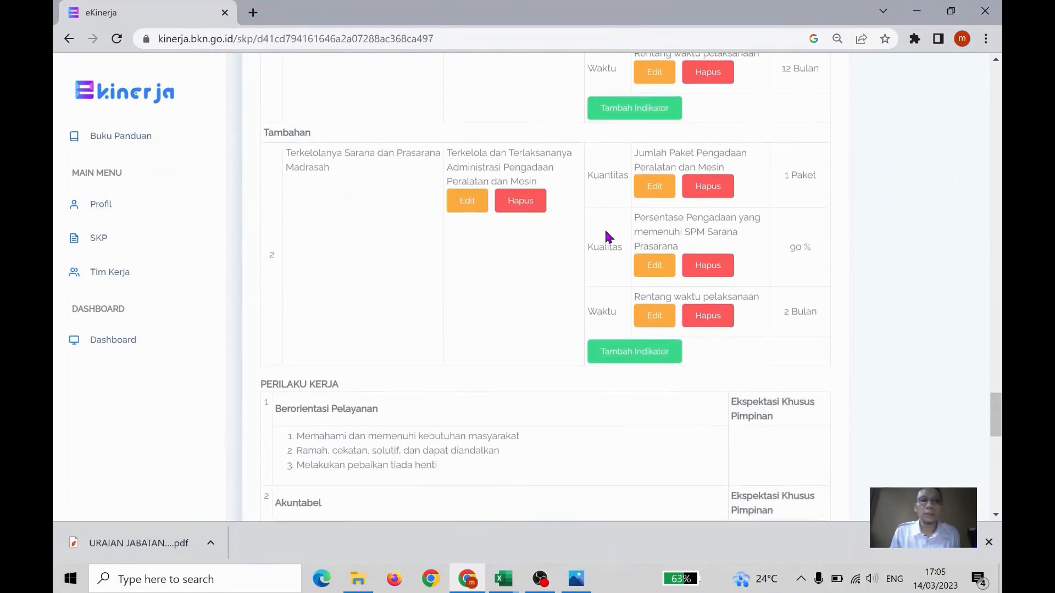
scroll(607, 233, "up", 5)
scroll(608, 231, "up", 1)
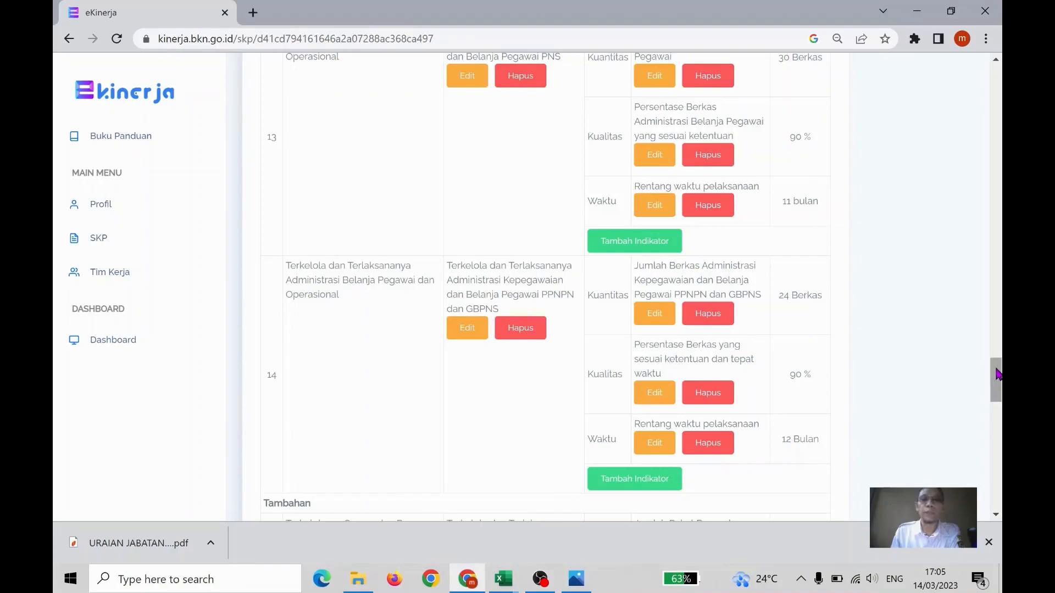
left_click_drag(996, 375, 997, 109)
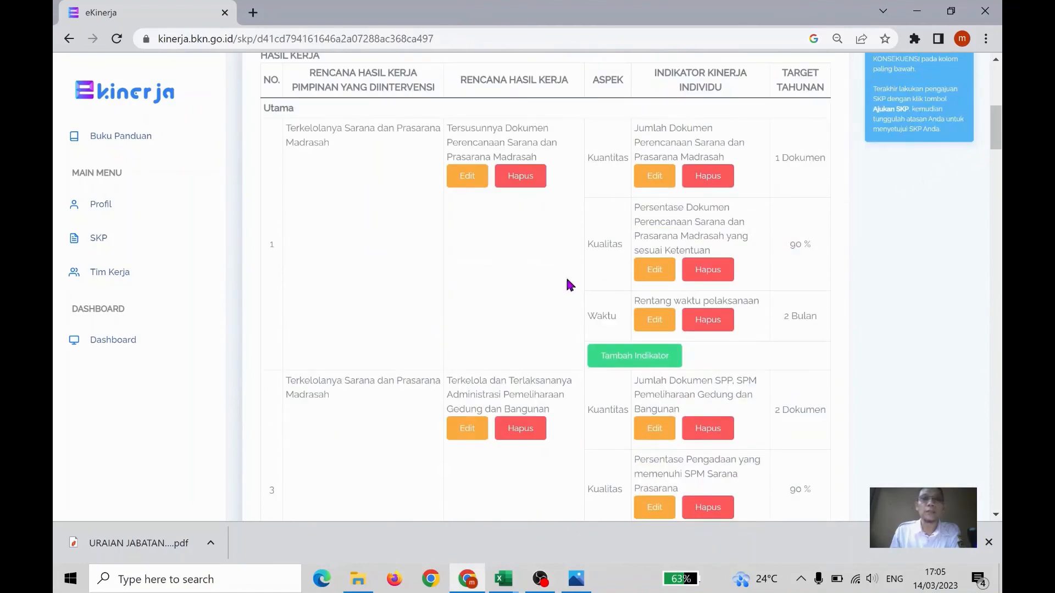
scroll(552, 279, "up", 1)
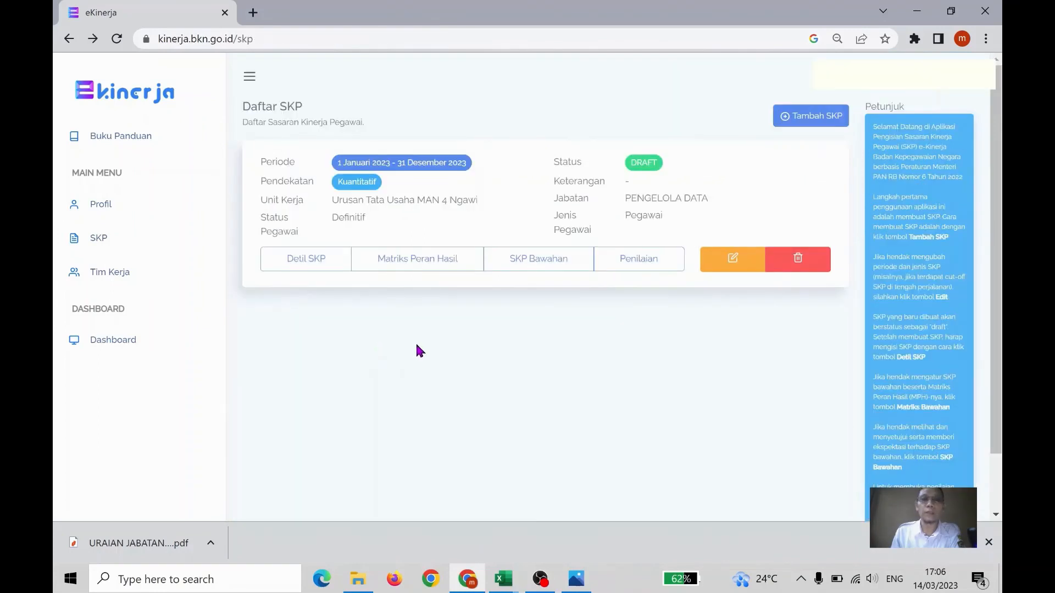
From the SKP list, open the Matriks Peran Hasil page of the 2023 SKP
left_click(415, 264)
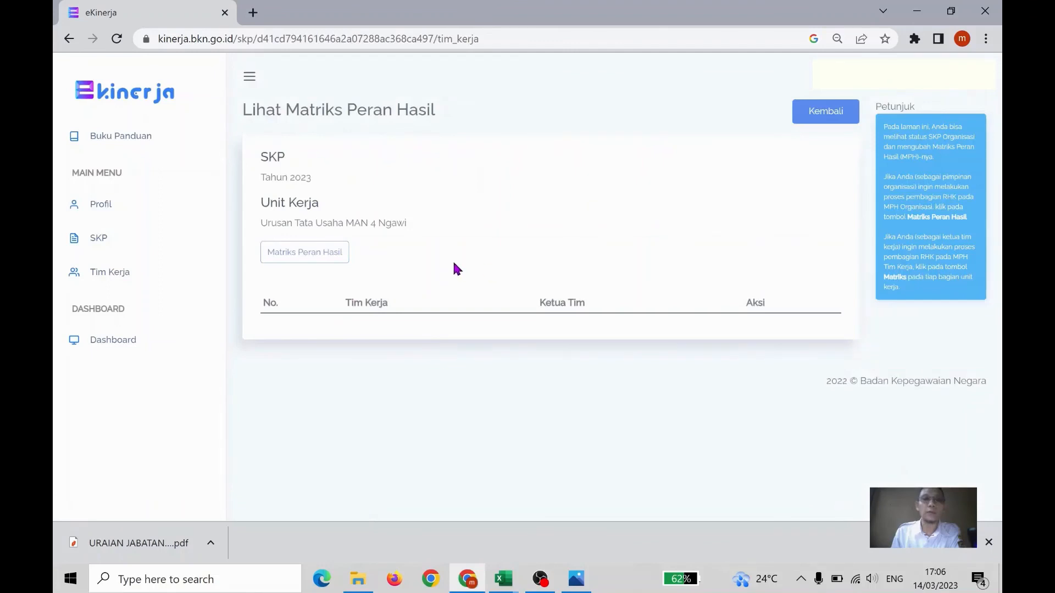
Examine the RHK distribution in the Matriks Peran Hasil of Urusan Tata Usaha MAN 4 Ngawi, then return to the SKP list
left_click(305, 252)
scroll(500, 236, "down", 1)
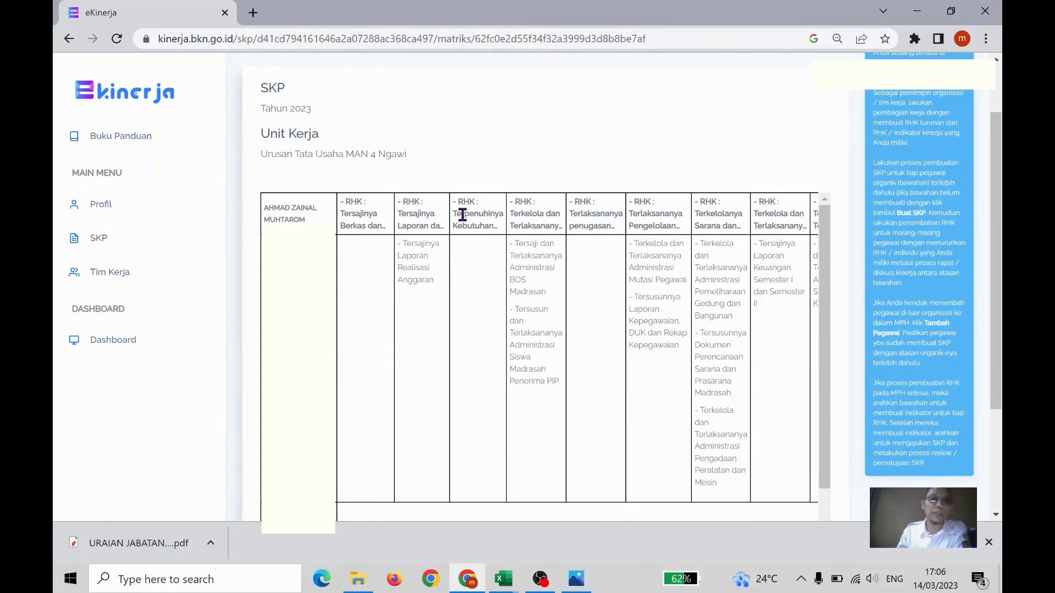
scroll(379, 282, "down", 1)
scroll(383, 289, "down", 1)
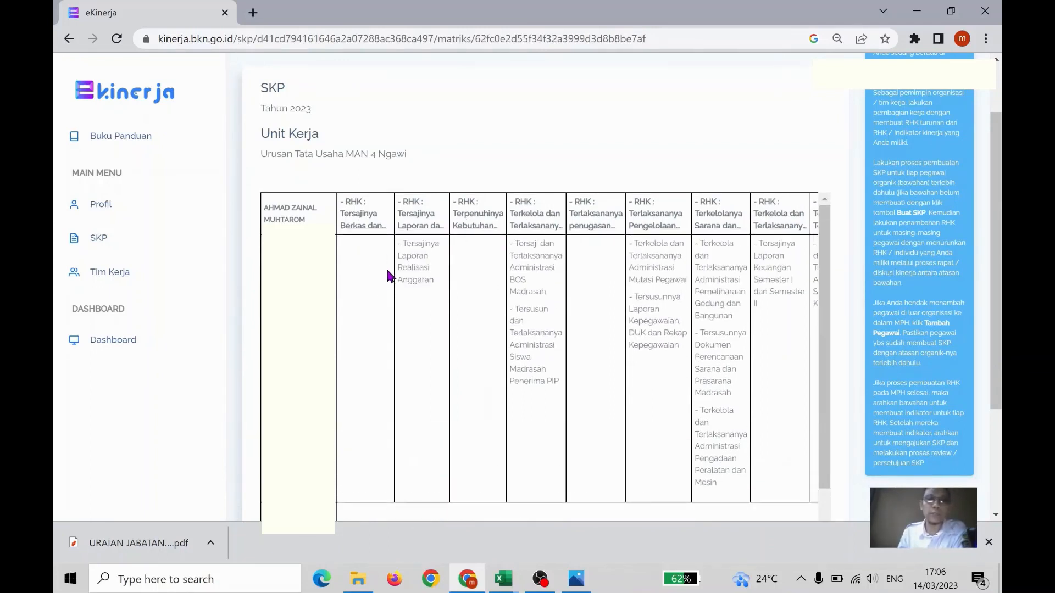
scroll(494, 357, "up", 5)
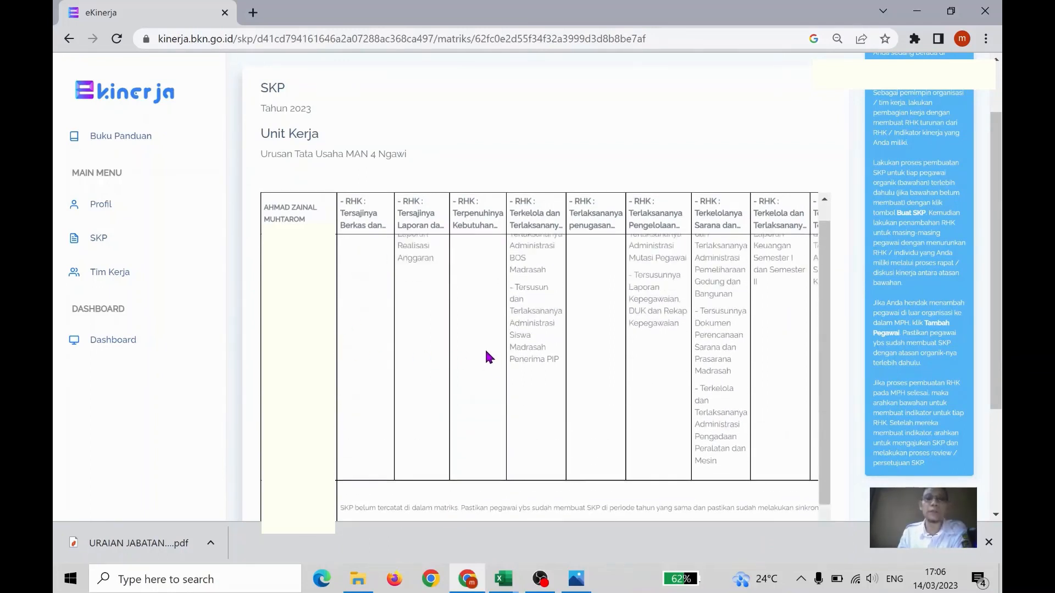
left_click(834, 113)
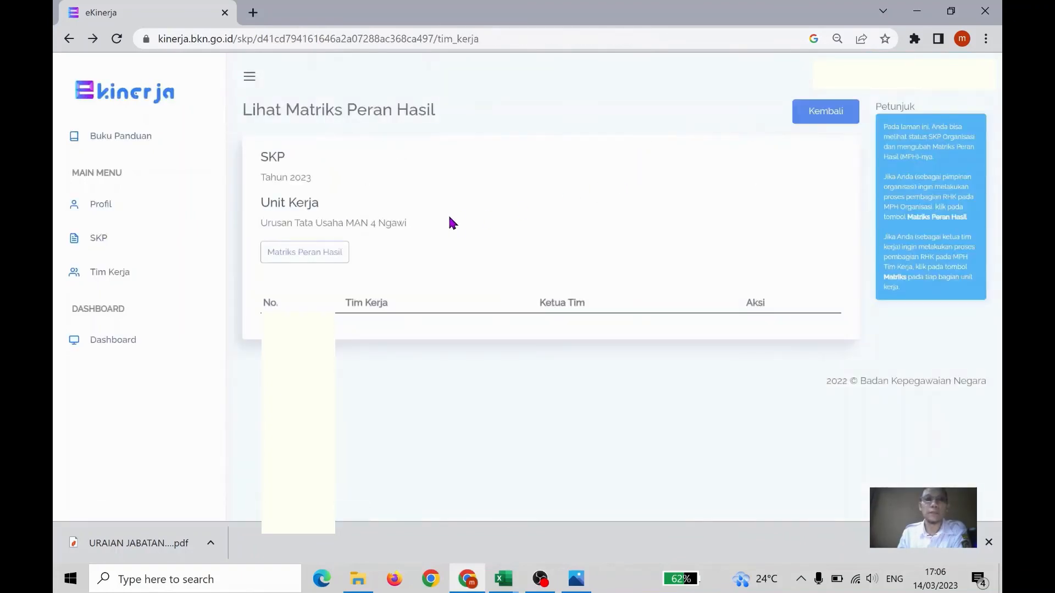
left_click(825, 112)
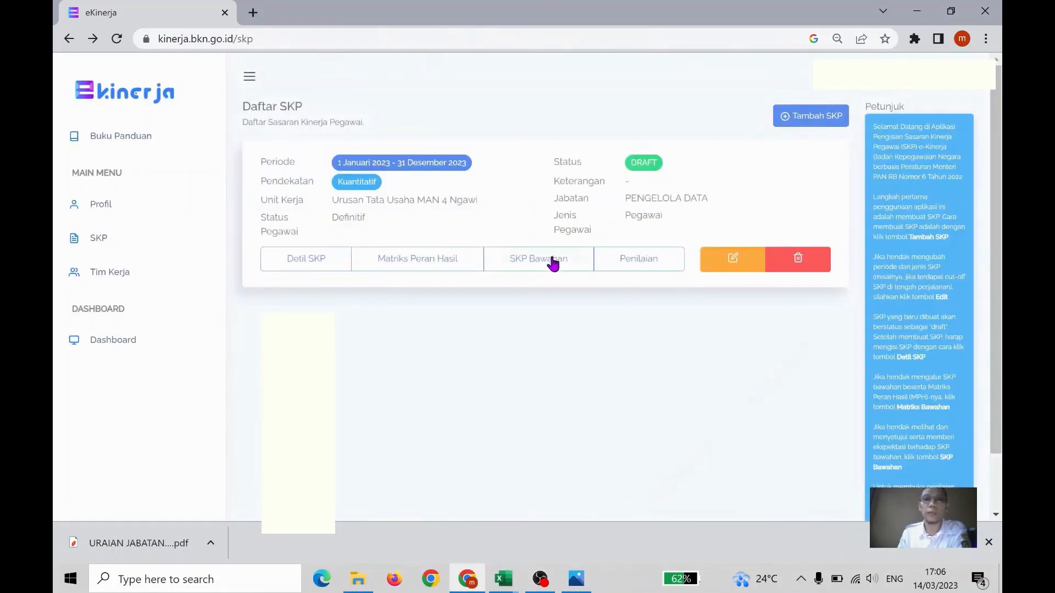
View the Penilaian page of the 2023 SKP briefly and return to the SKP list
left_click(621, 275)
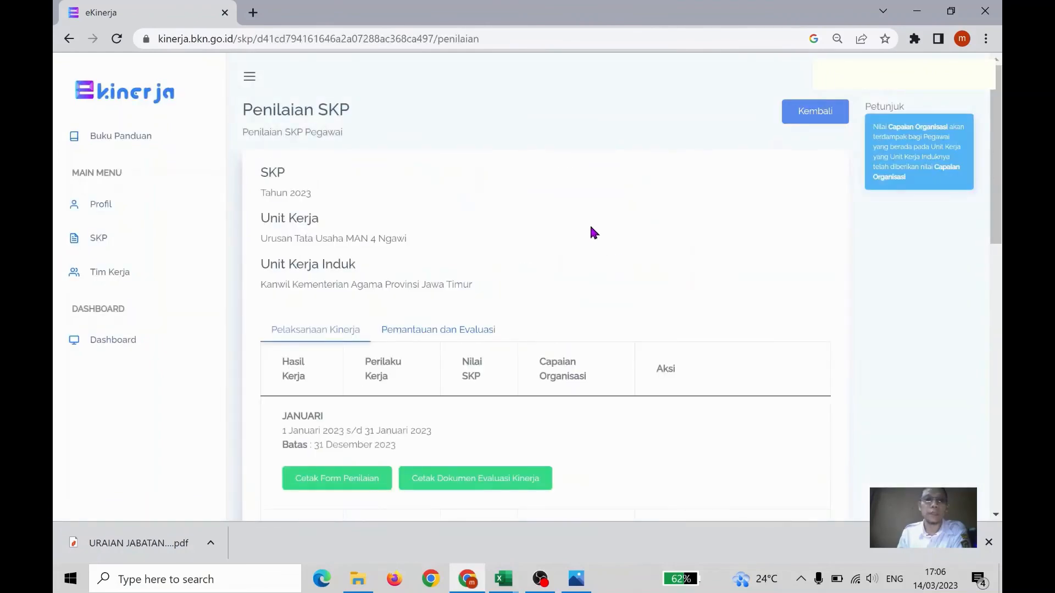
scroll(588, 236, "down", 4)
scroll(598, 214, "up", 4)
left_click(829, 116)
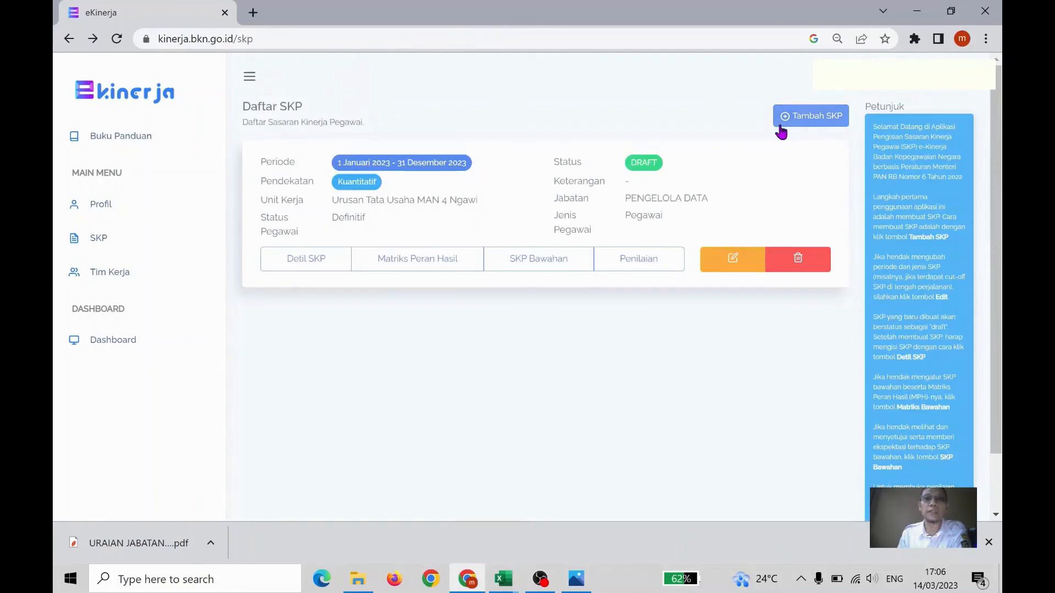
Reopen the 2023 SKP's Penilaian page and examine the monthly Pelaksanaan Kinerja entries and their available actions
left_click(639, 259)
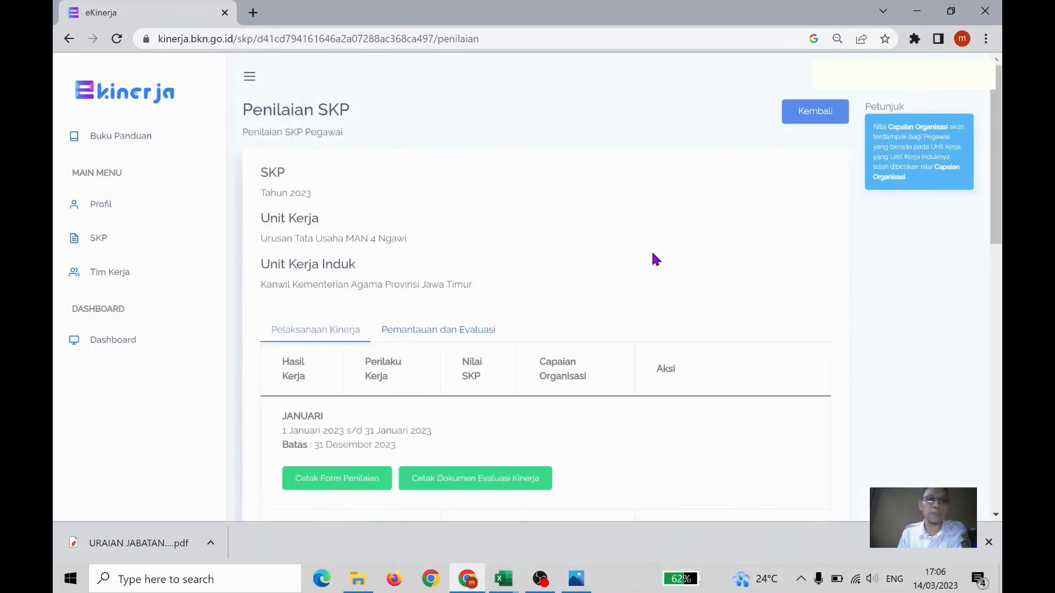
scroll(527, 209, "down", 3)
scroll(518, 213, "down", 1)
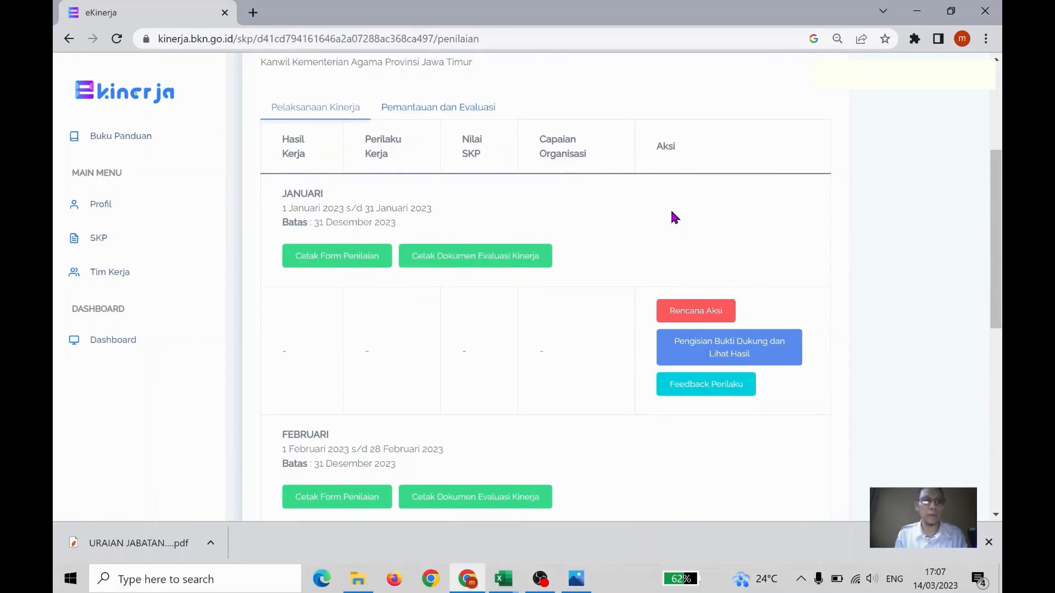
scroll(675, 217, "up", 3)
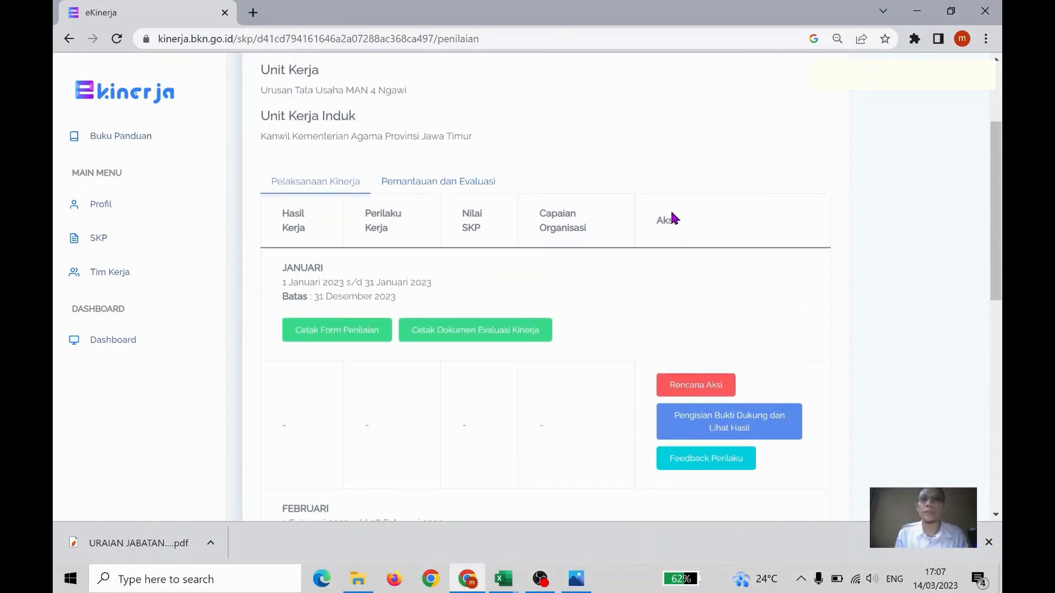
scroll(675, 218, "up", 2)
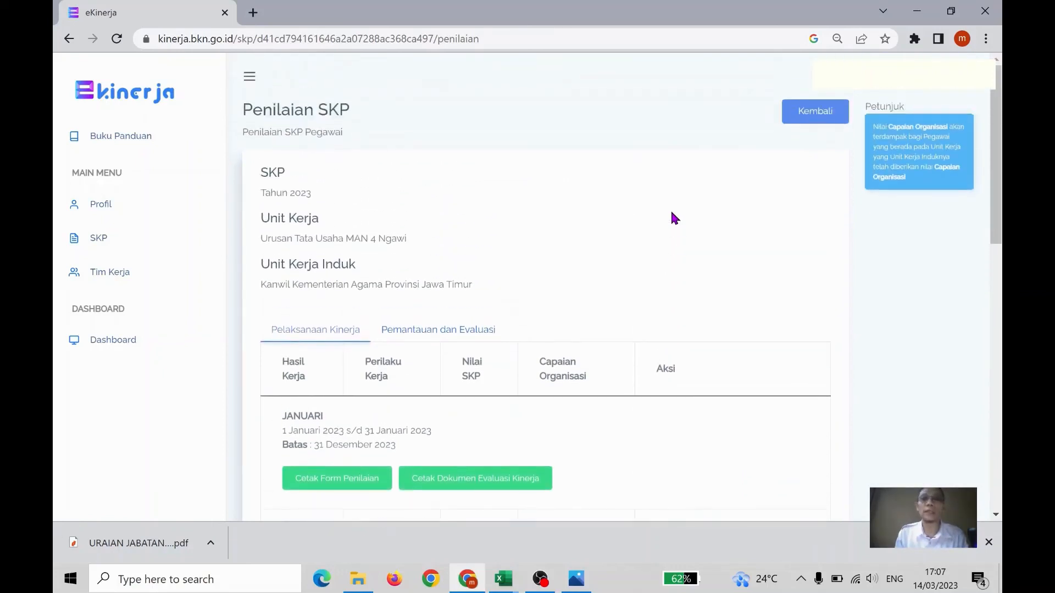